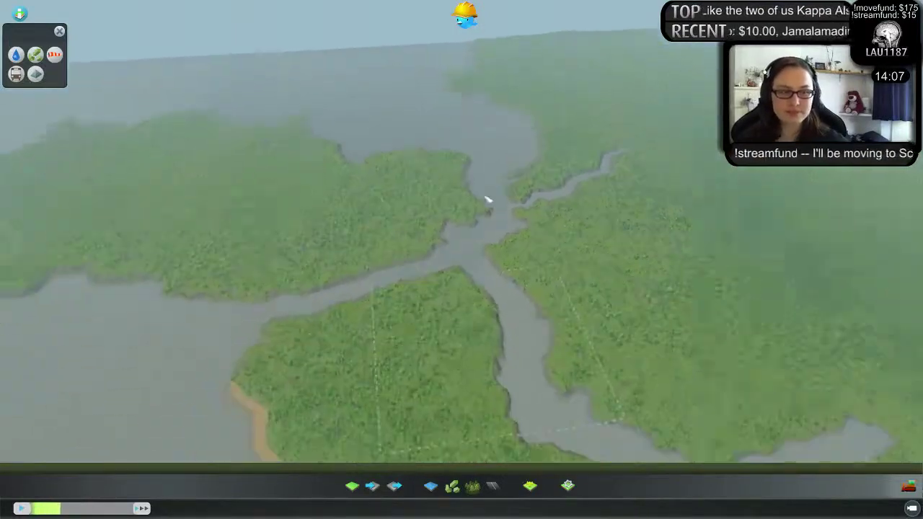
- Examine the forested landmasses, the river junction, the sandy beach and the southern coast of the map
scroll(488, 195, up, 4)
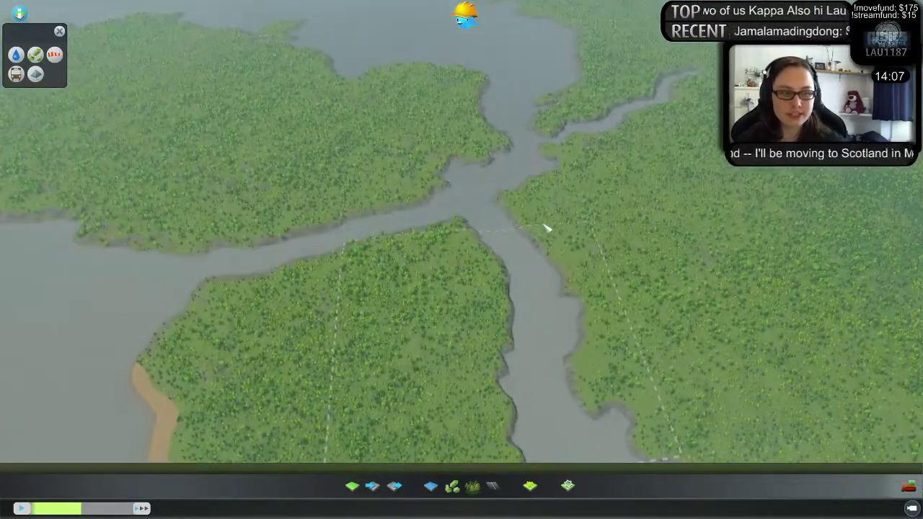
scroll(547, 228, down, 5)
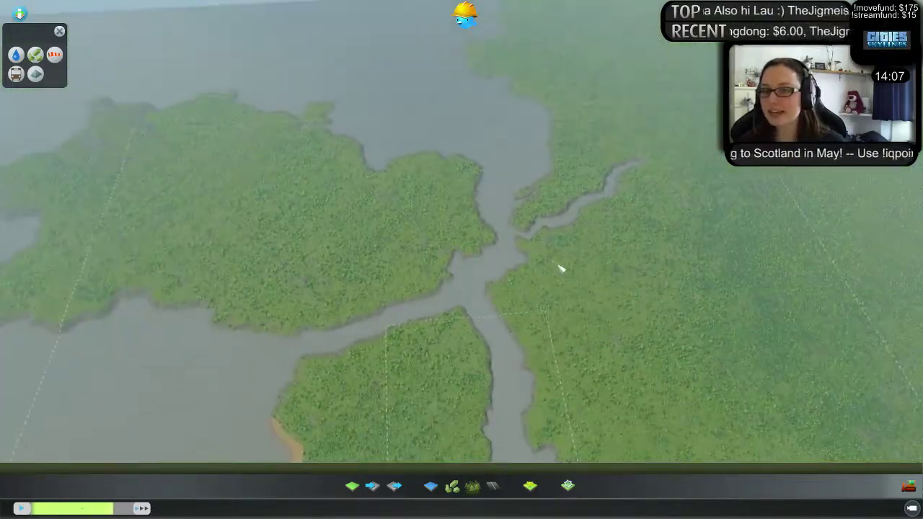
key(s)
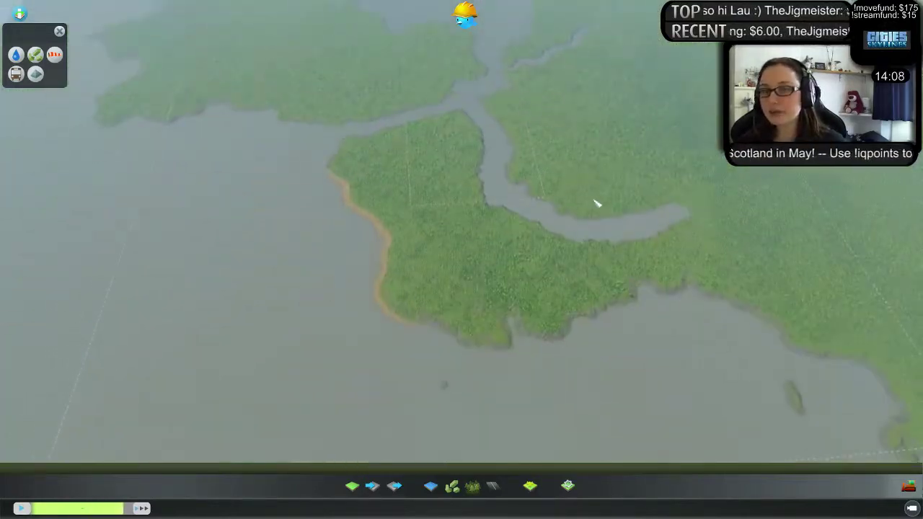
middle_drag(607, 227, 484, 218)
scroll(484, 218, up, 3)
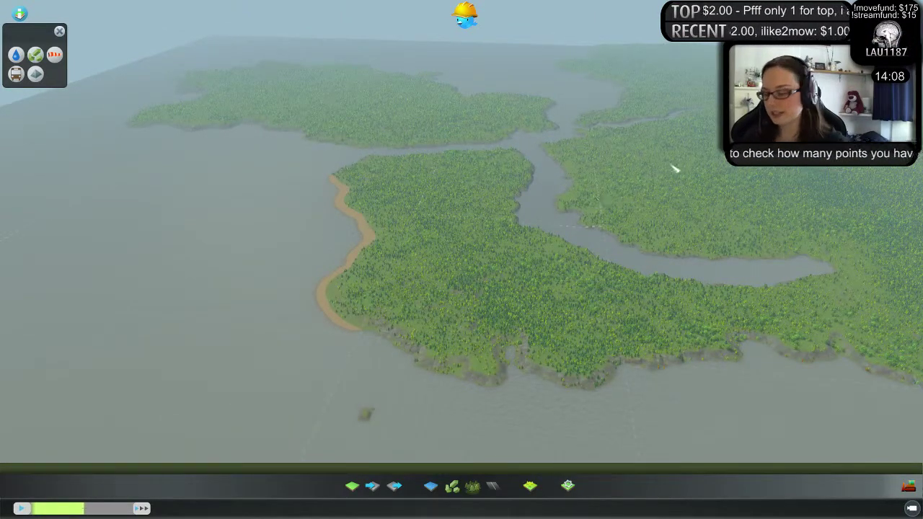
key(w)
key(s)
key(d)
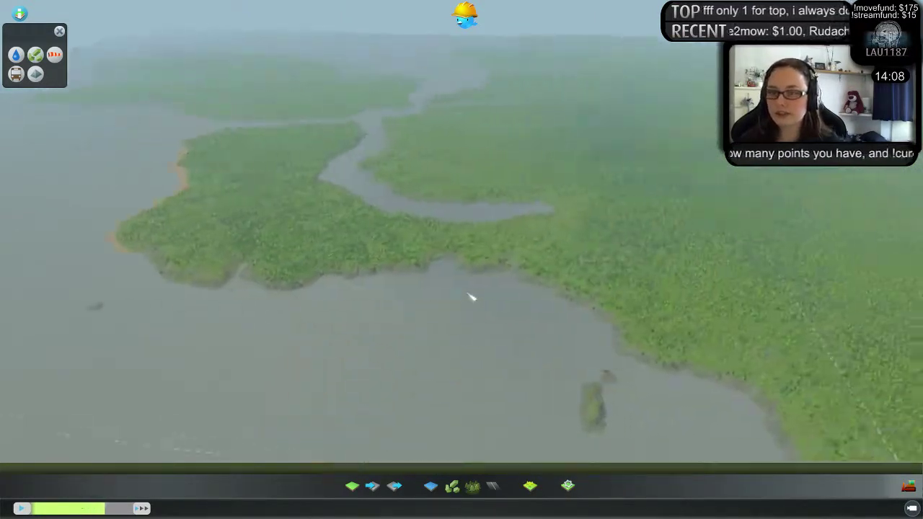
key(w)
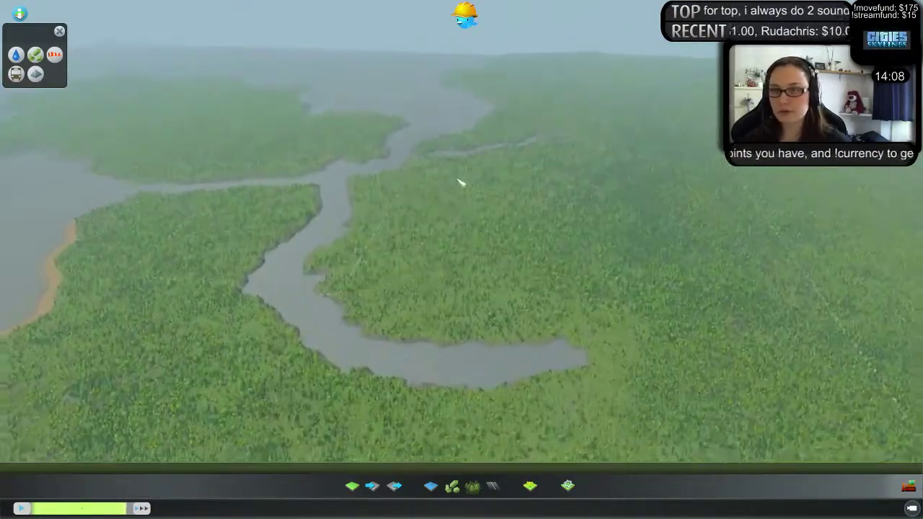
middle_drag(462, 181, 542, 296)
key(a)
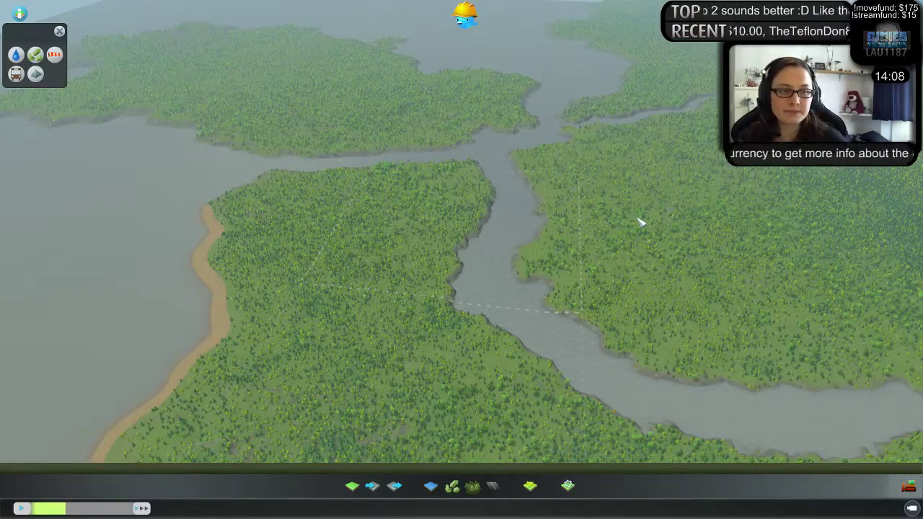
scroll(631, 287, up, 2)
middle_drag(630, 203, 461, 259)
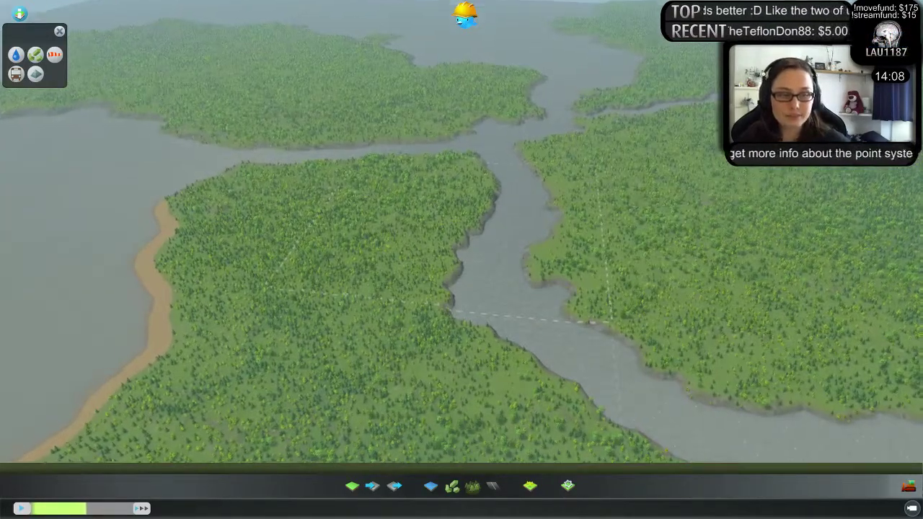
scroll(465, 264, up, 2)
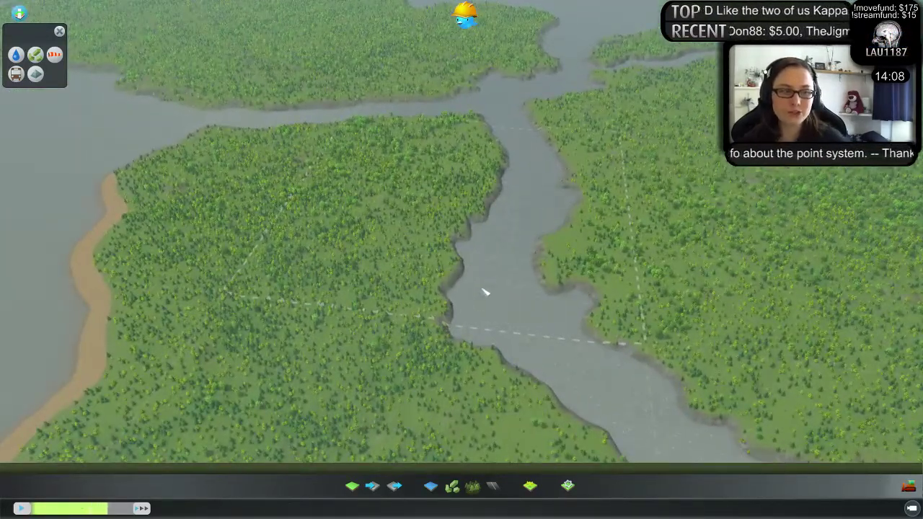
key(a)
middle_drag(441, 339, 333, 222)
key(a)
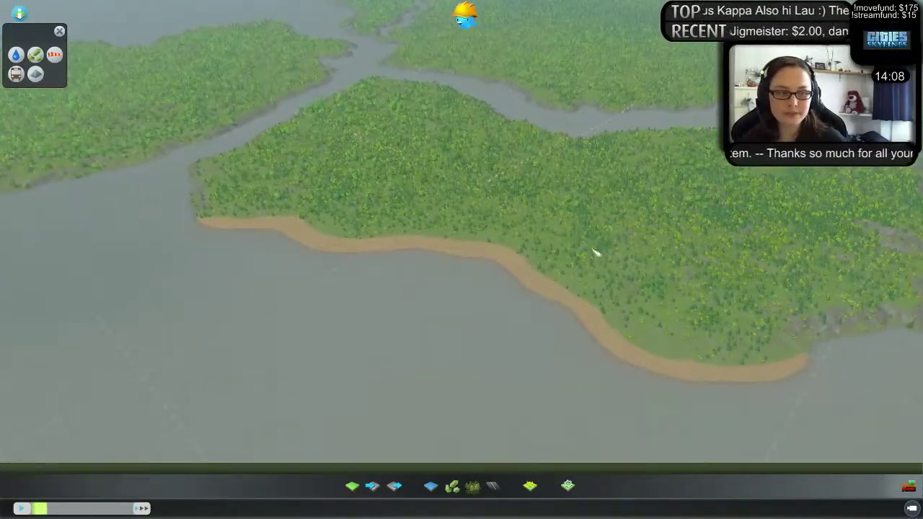
key(w)
middle_drag(601, 284, 555, 282)
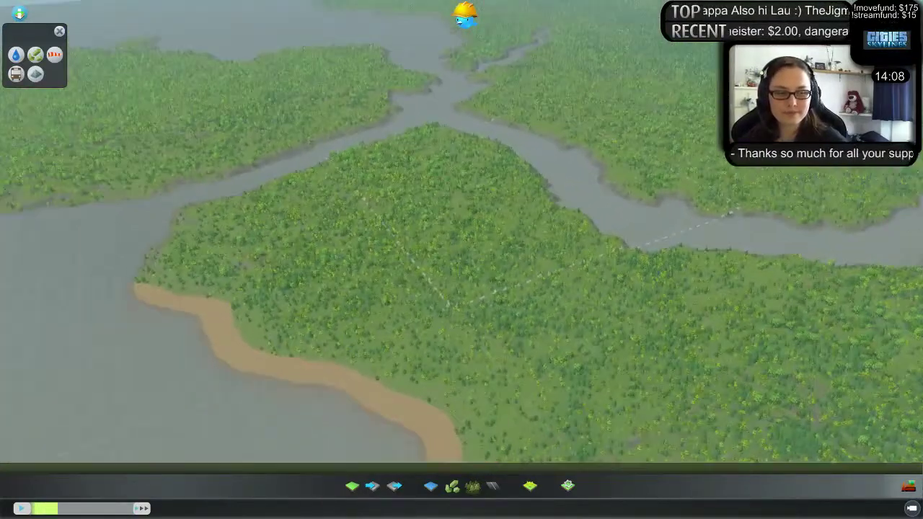
scroll(463, 262, down, 5)
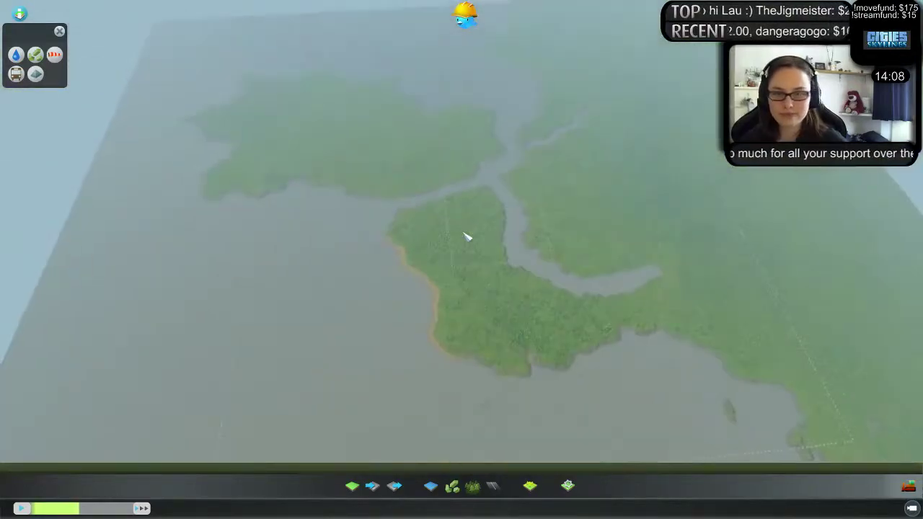
middle_drag(472, 235, 460, 344)
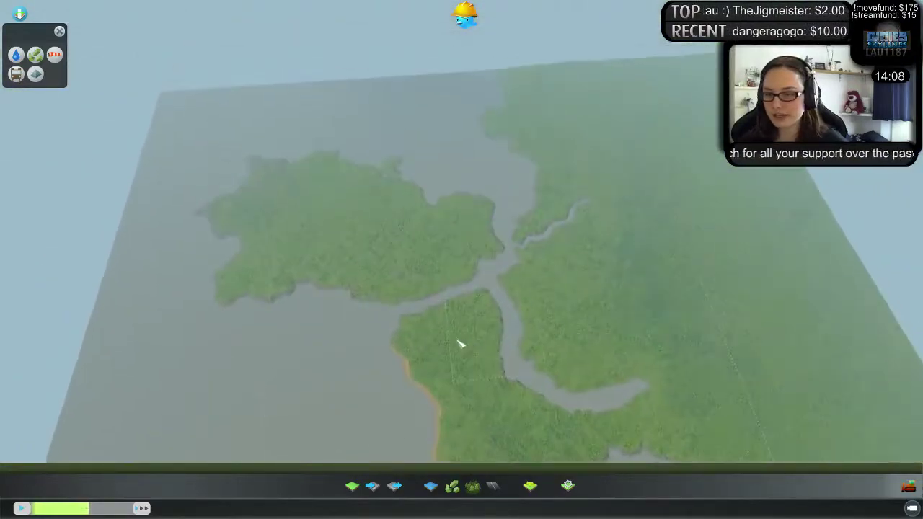
- Check the map's requirements list and select the Fertile Land resource with the irregular blotch brush
click(451, 485)
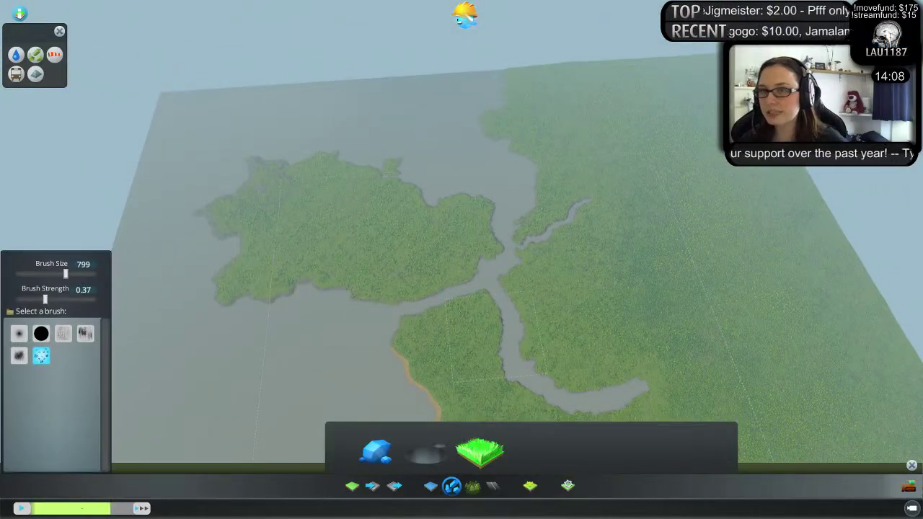
mouse_move(465, 14)
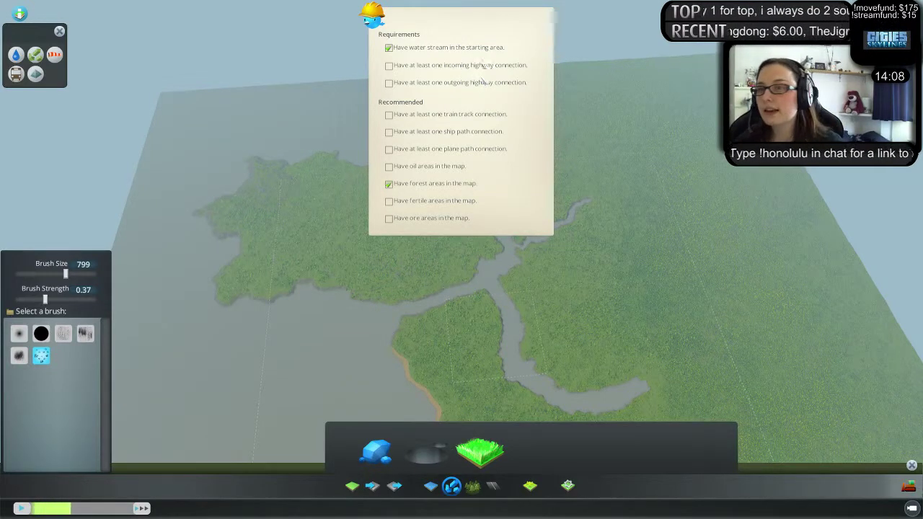
scroll(527, 296, up, 5)
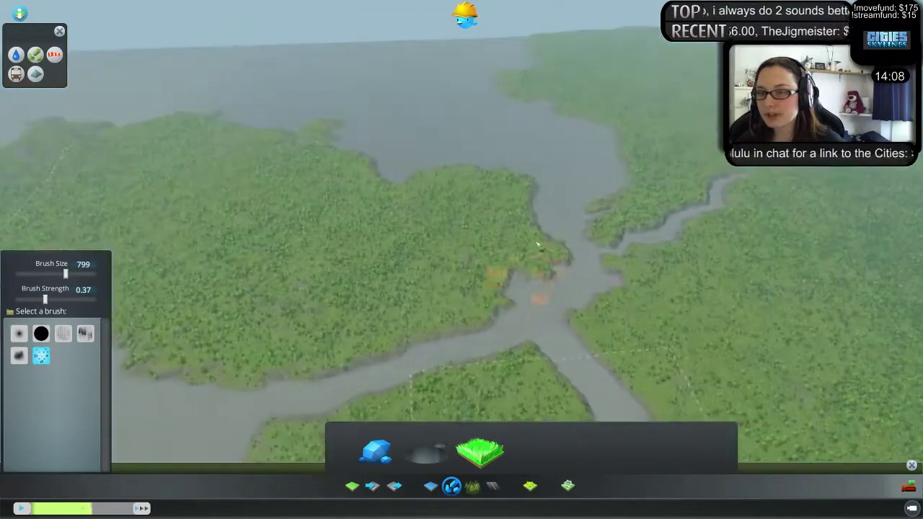
key(d)
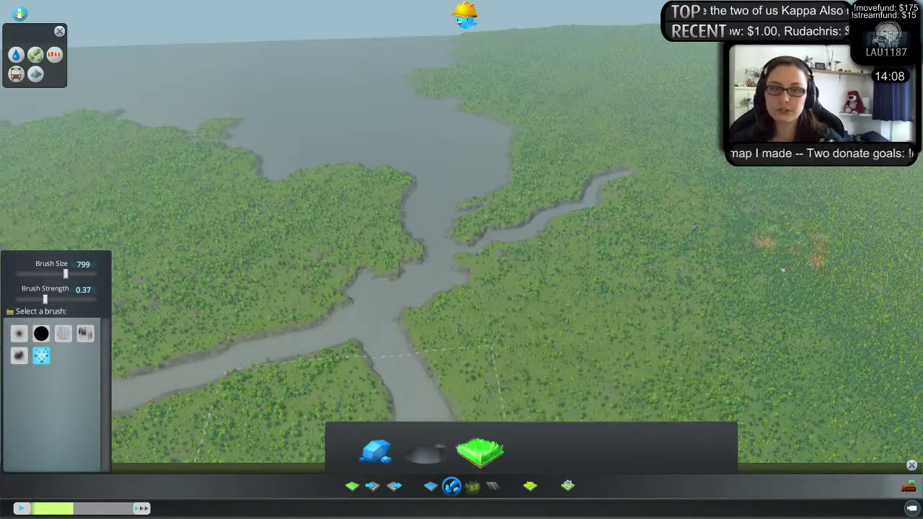
key(d)
scroll(634, 242, down, 3)
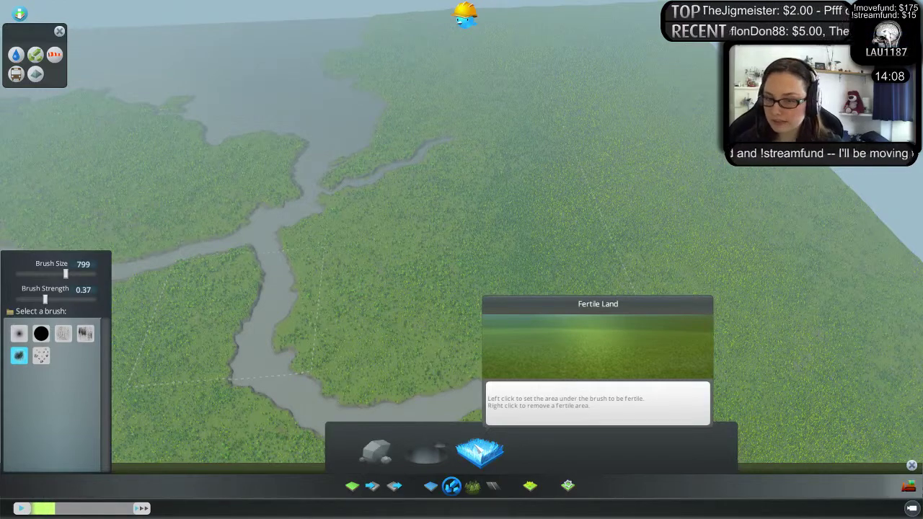
- Survey the large island, the peninsula and the mainland for a suitable place for fertile land
scroll(540, 212, down, 8)
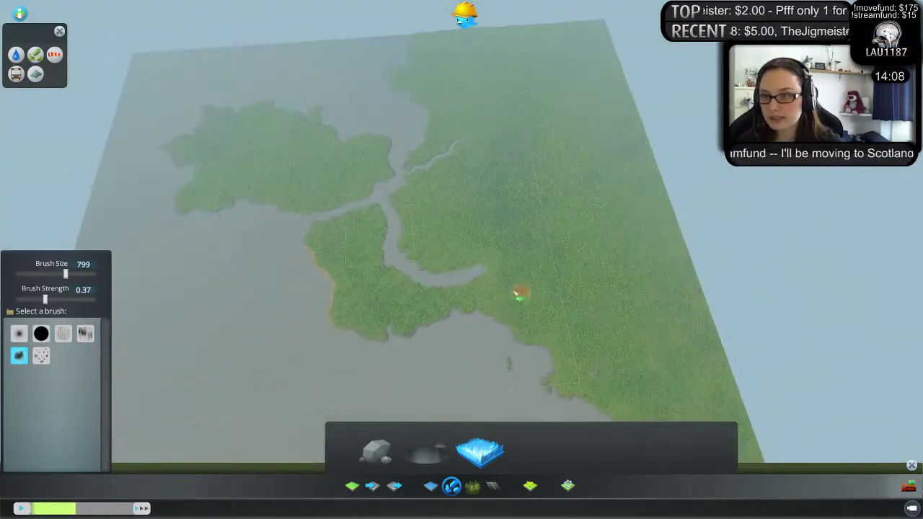
scroll(513, 294, up, 5)
scroll(501, 284, down, 2)
scroll(505, 289, up, 4)
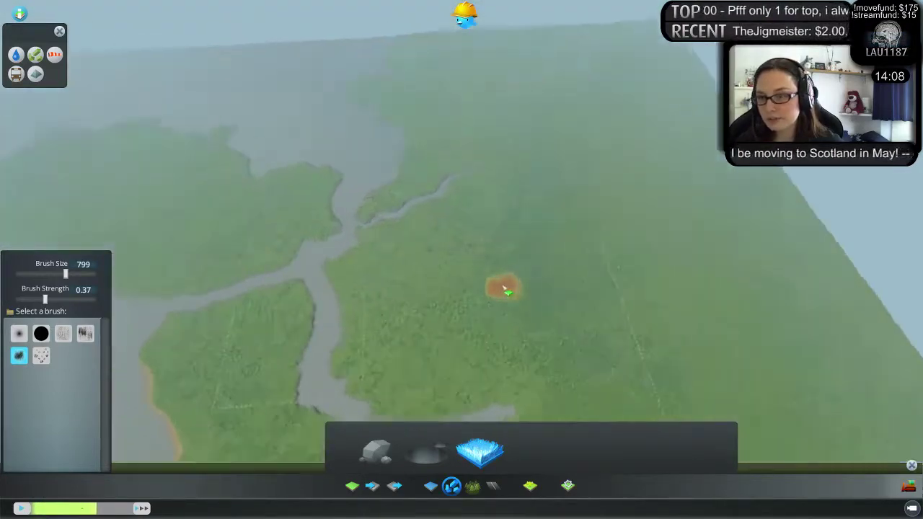
scroll(504, 290, up, 3)
key(s)
key(s)
key(a)
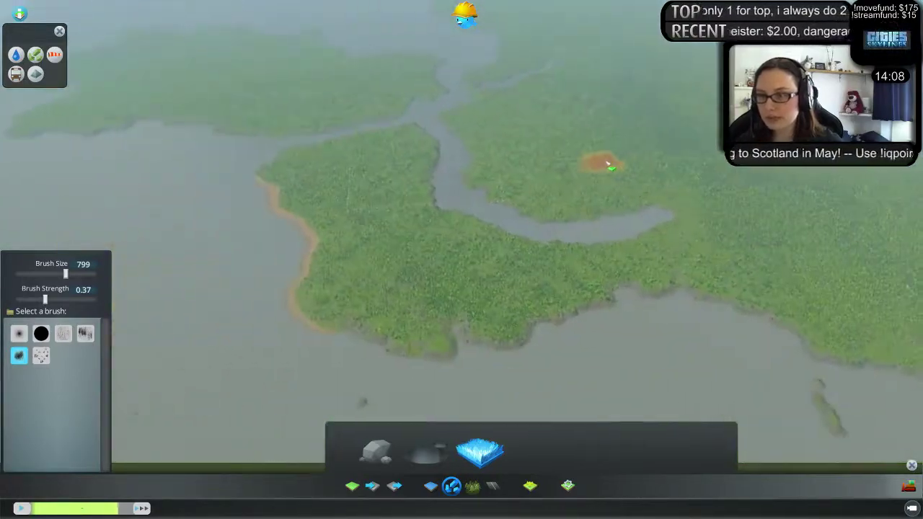
scroll(608, 164, down, 6)
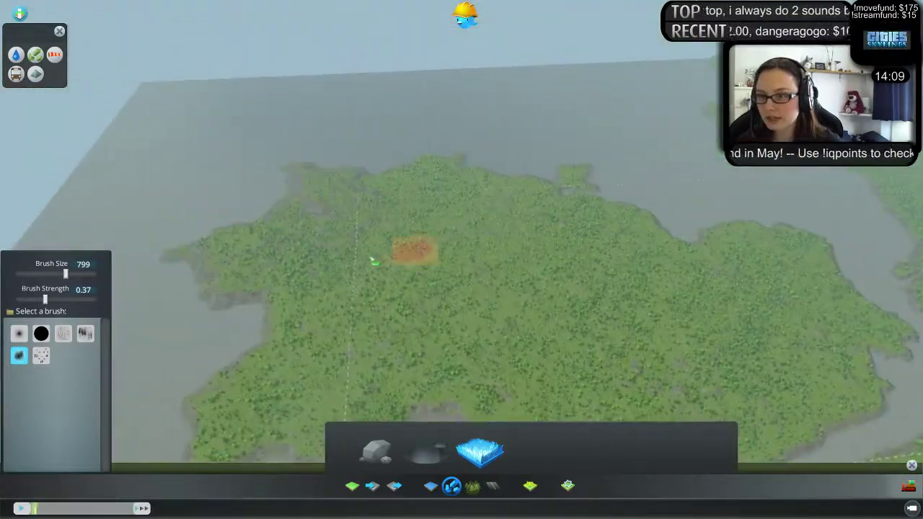
key(s)
key(d)
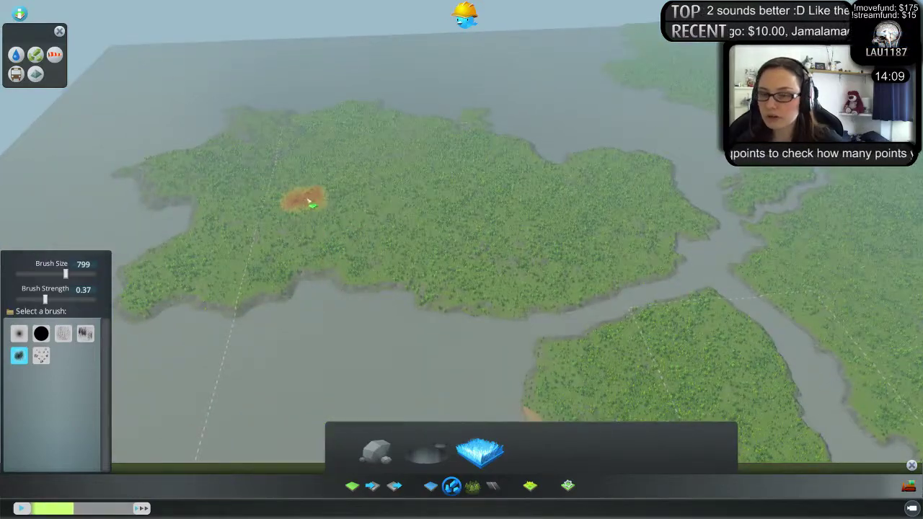
key(w)
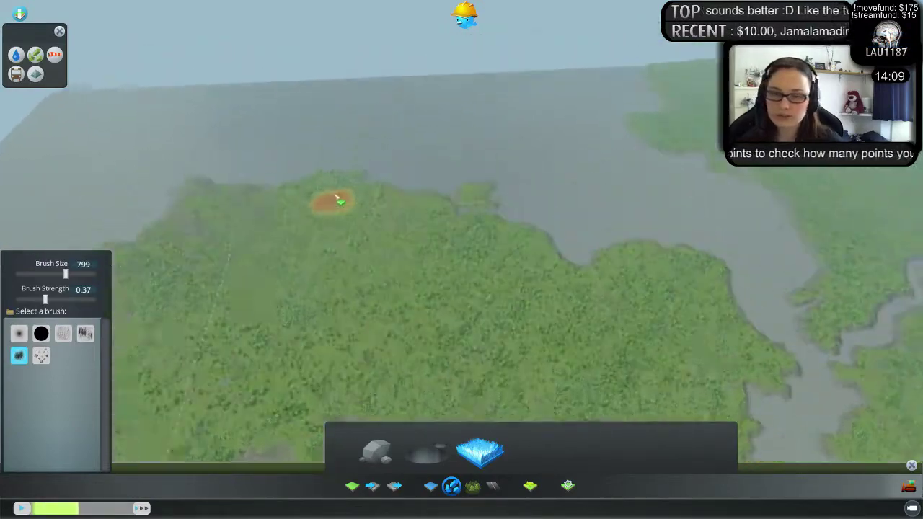
key(d)
key(d)
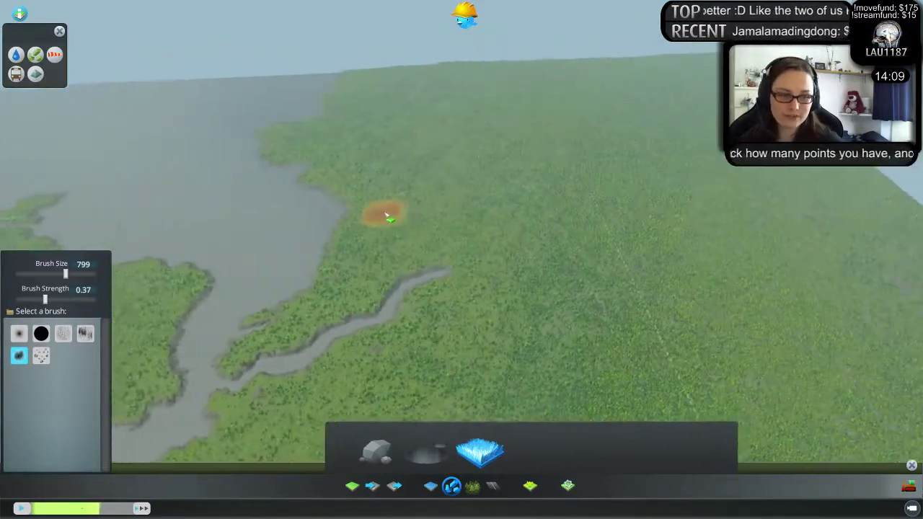
key(s)
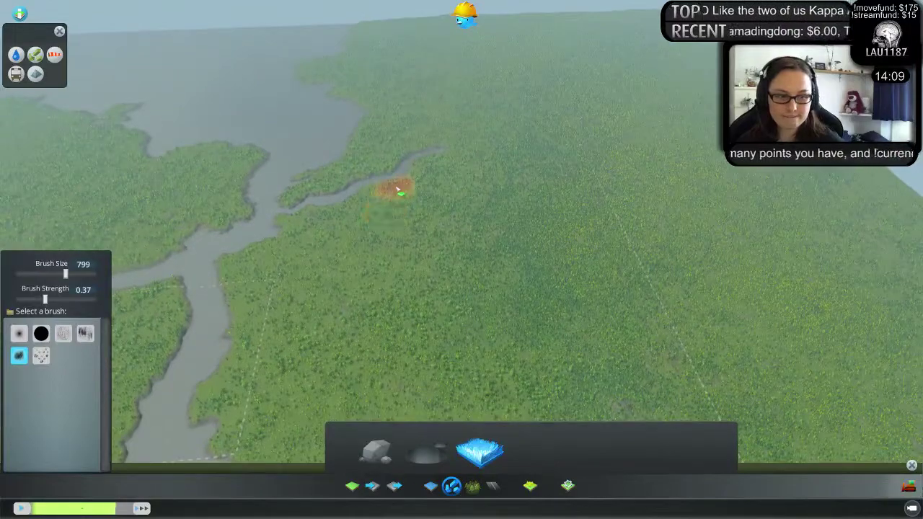
middle_drag(397, 189, 461, 257)
key(s)
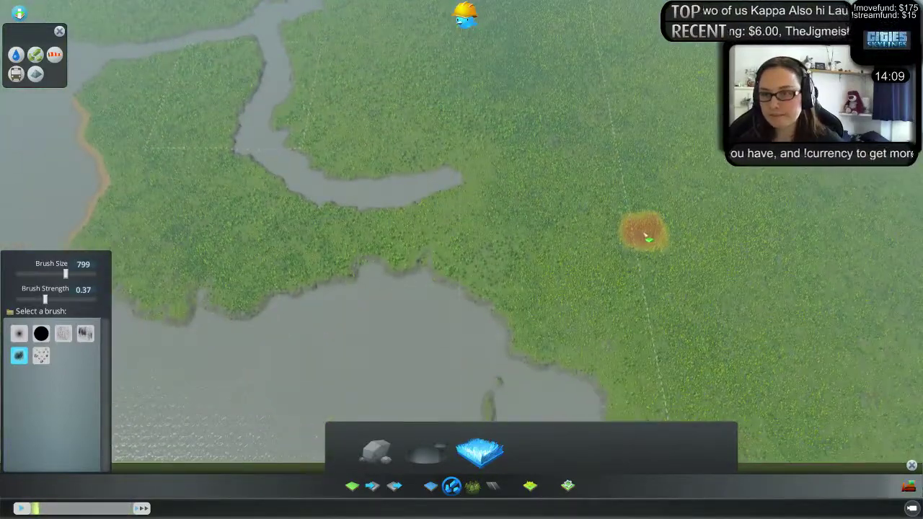
key(w)
key(a)
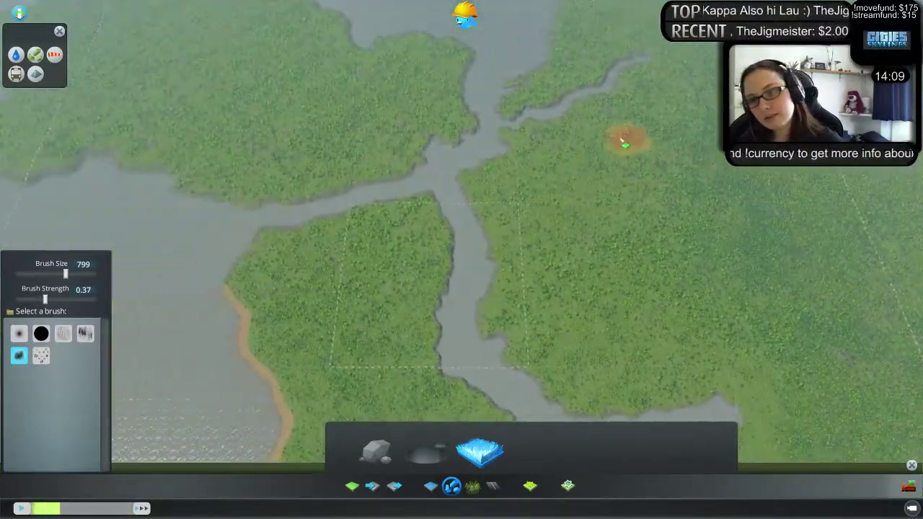
- Paint a large fertile area on the mainland between the narrow creek and the curved inlet, trimming its edges with the brush
mouse_move(588, 166)
mouse_down()
mouse_move(559, 174)
mouse_move(541, 230)
mouse_move(613, 263)
mouse_move(612, 274)
mouse_move(591, 274)
mouse_move(615, 333)
mouse_move(685, 324)
mouse_move(664, 262)
mouse_up()
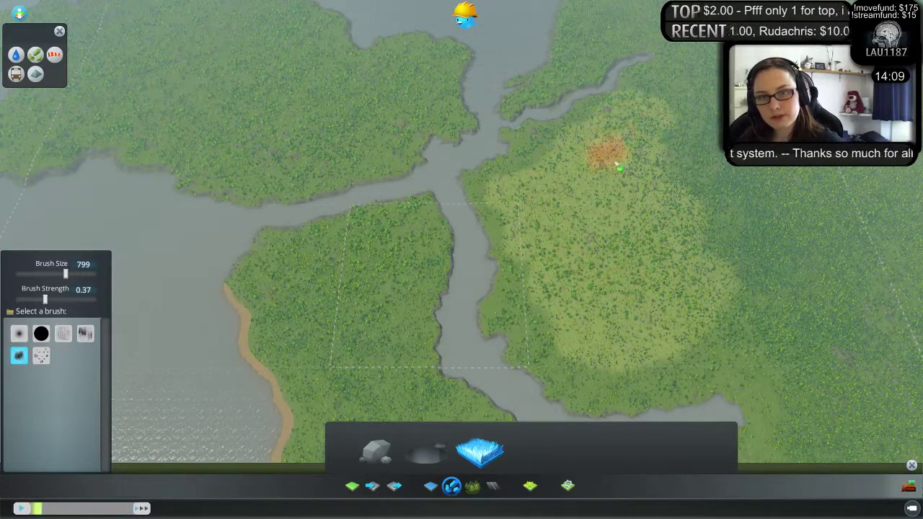
drag(600, 359, 678, 167)
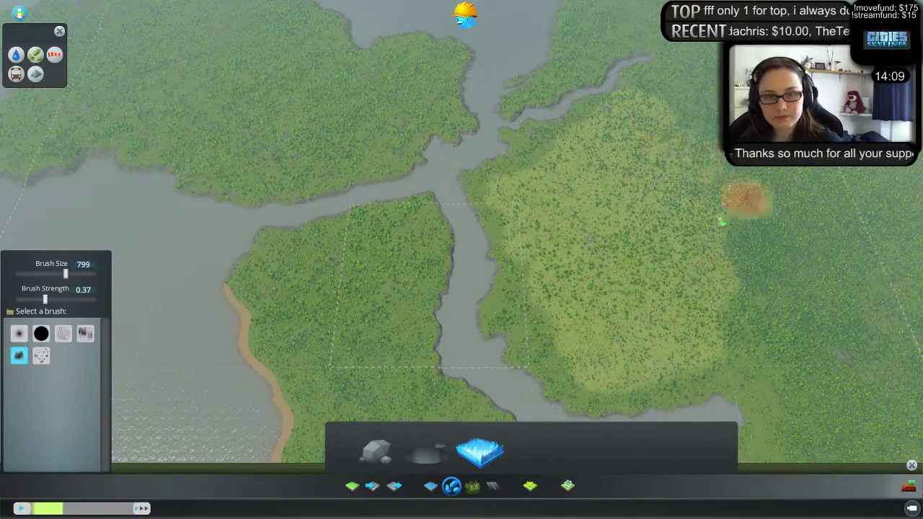
mouse_move(723, 225)
mouse_down()
mouse_move(728, 306)
mouse_move(784, 339)
mouse_up()
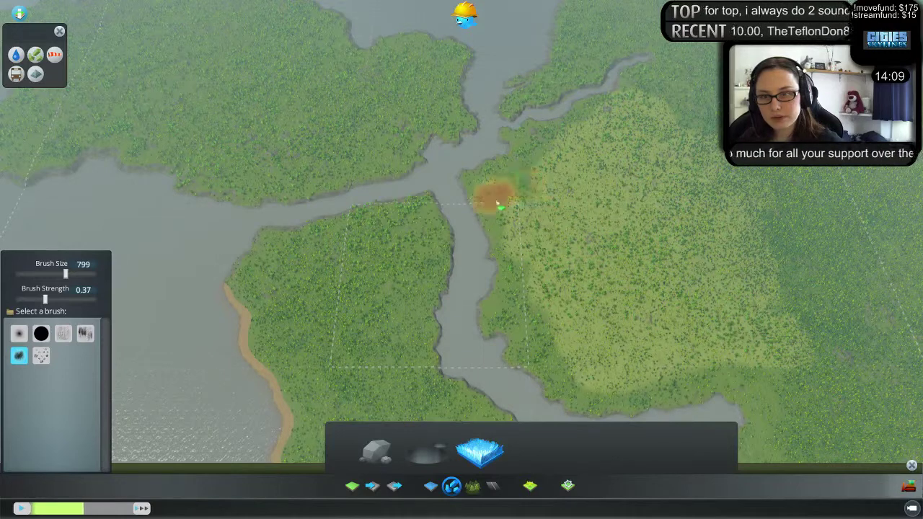
mouse_move(553, 307)
right_down()
mouse_move(618, 371)
mouse_move(779, 342)
right_up()
mouse_move(809, 357)
mouse_down()
mouse_move(770, 208)
mouse_move(755, 329)
mouse_move(764, 173)
mouse_up()
mouse_move(821, 361)
right_down()
mouse_move(842, 335)
mouse_move(793, 177)
right_up()
- Extend the fertile area's inland side, rounding out its outer edge away from the river
key(s)
key(d)
scroll(628, 191, up, 2)
key(w)
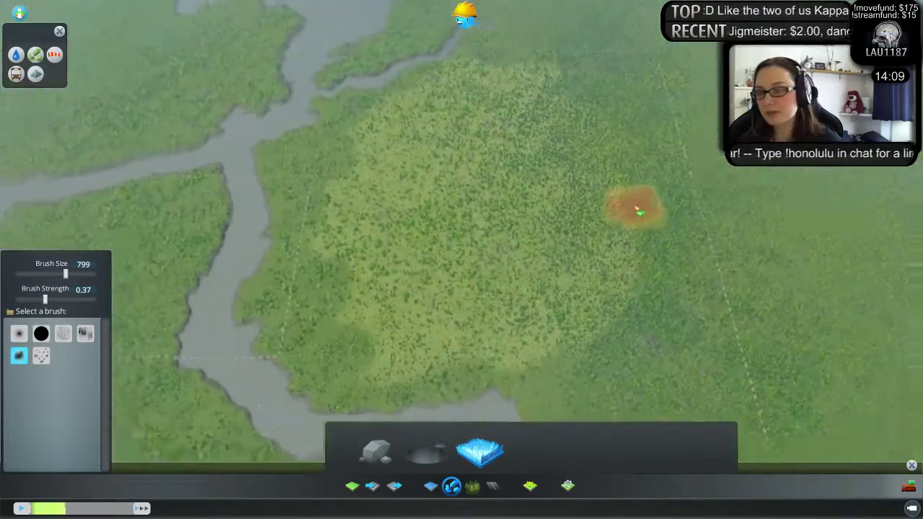
mouse_move(640, 233)
mouse_down()
mouse_move(505, 147)
mouse_move(616, 212)
mouse_move(648, 269)
mouse_up()
key(s)
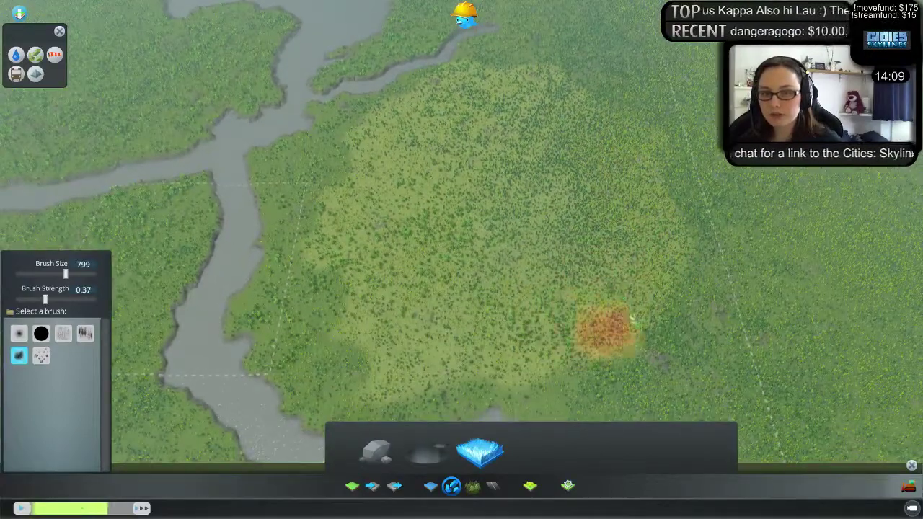
- Show the natural resources overlay and examine the fertile area's shape against the whole map
key(a)
click(35, 54)
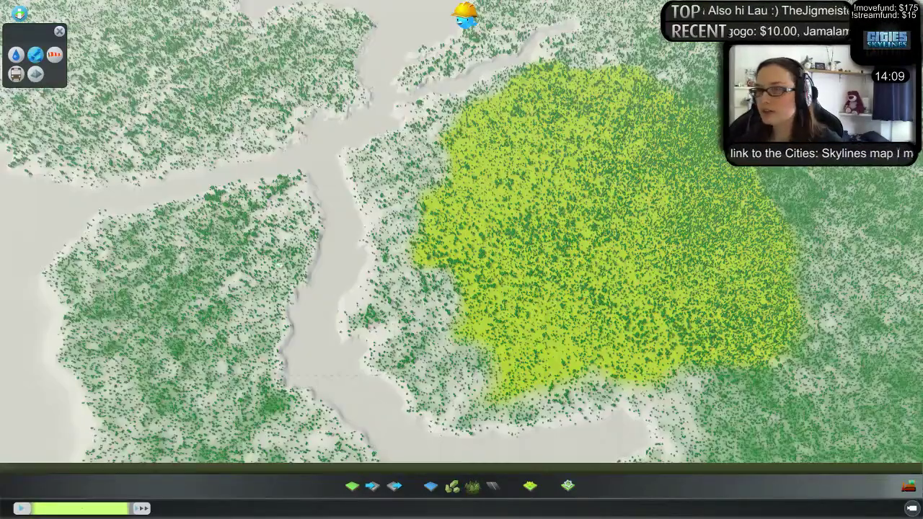
scroll(677, 174, down, 3)
scroll(676, 175, down, 3)
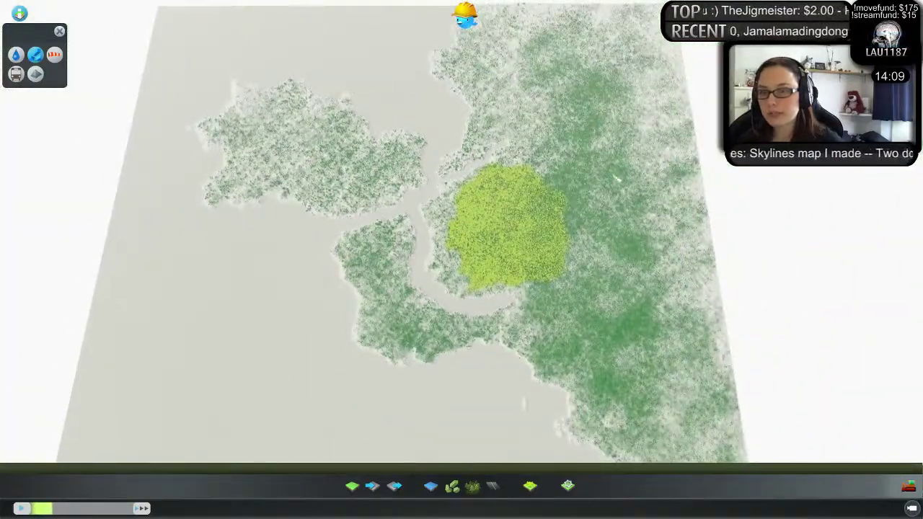
- Hide the natural resources overlay and inspect the fertile area beside the river and creek on the normal terrain
scroll(617, 178, up, 5)
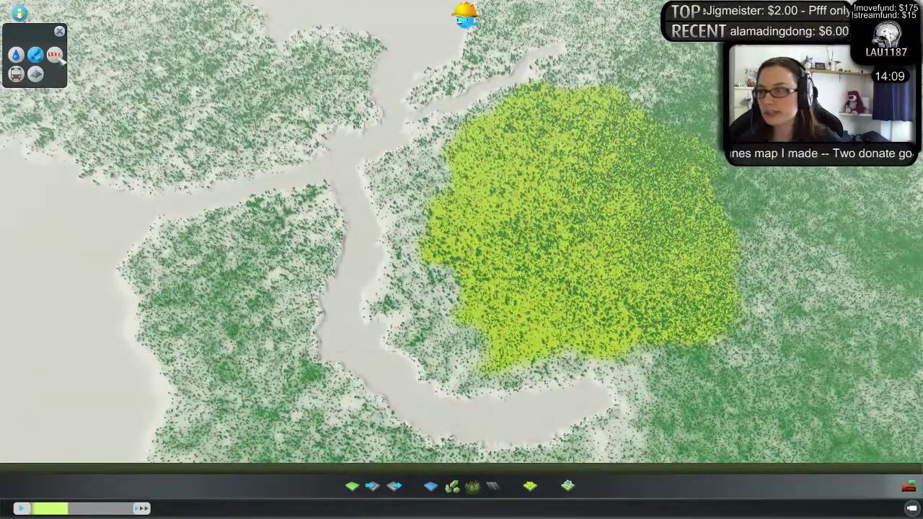
key(Escape)
scroll(622, 176, up, 5)
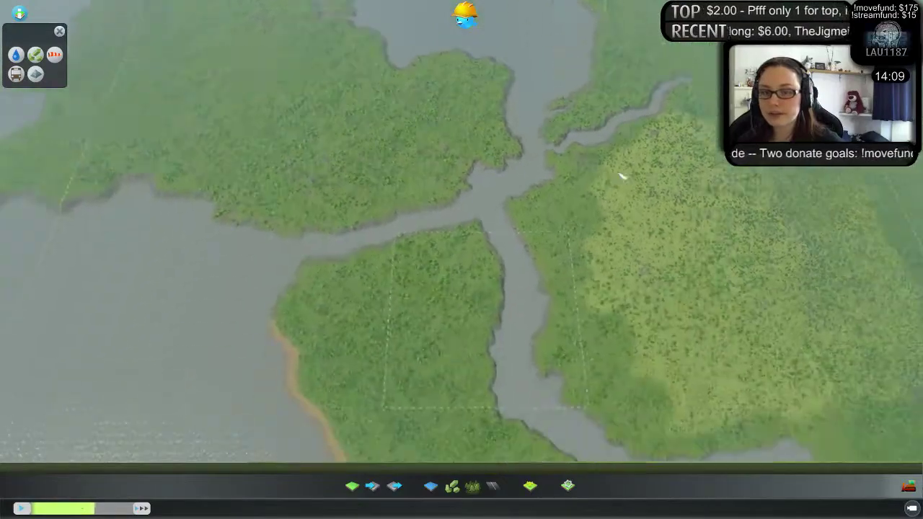
scroll(560, 180, down, 3)
scroll(540, 253, up, 4)
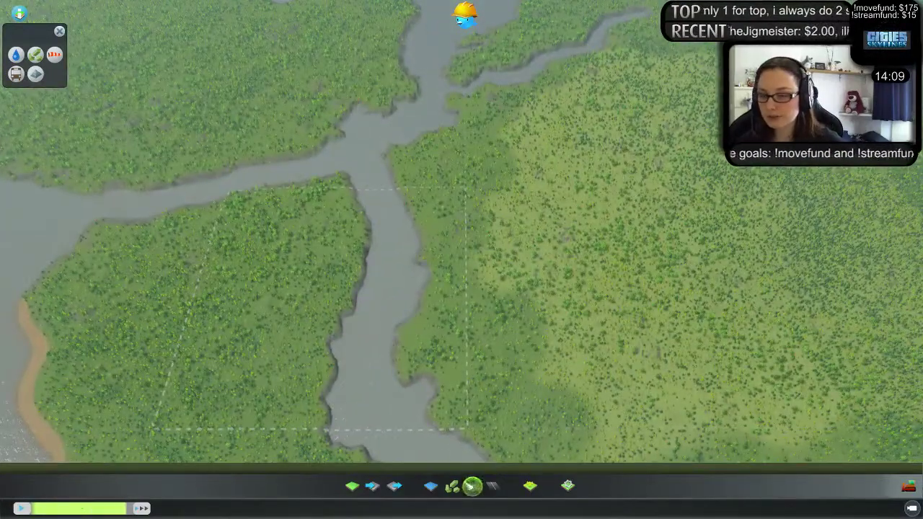
- Choose the ore resource and paint a deposit on the western part of the large island with brush size 799 and strength 0.37
click(452, 486)
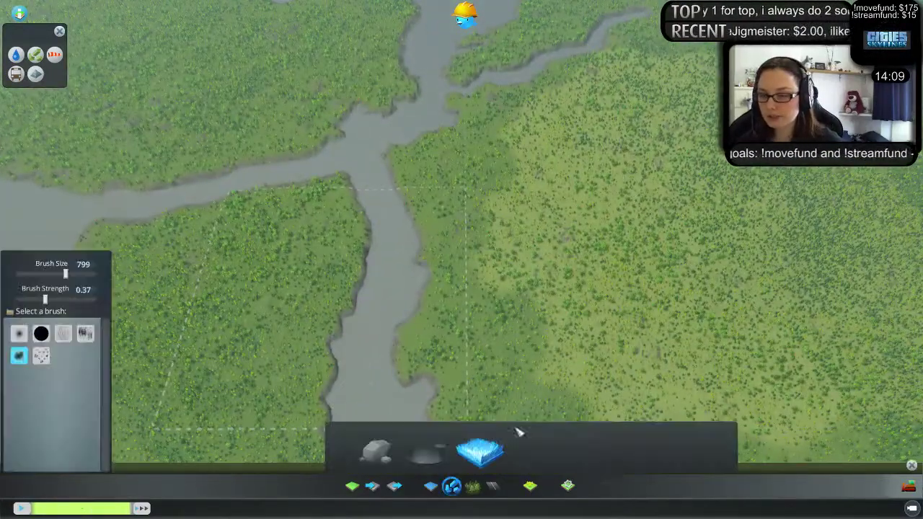
key(w)
key(a)
click(376, 451)
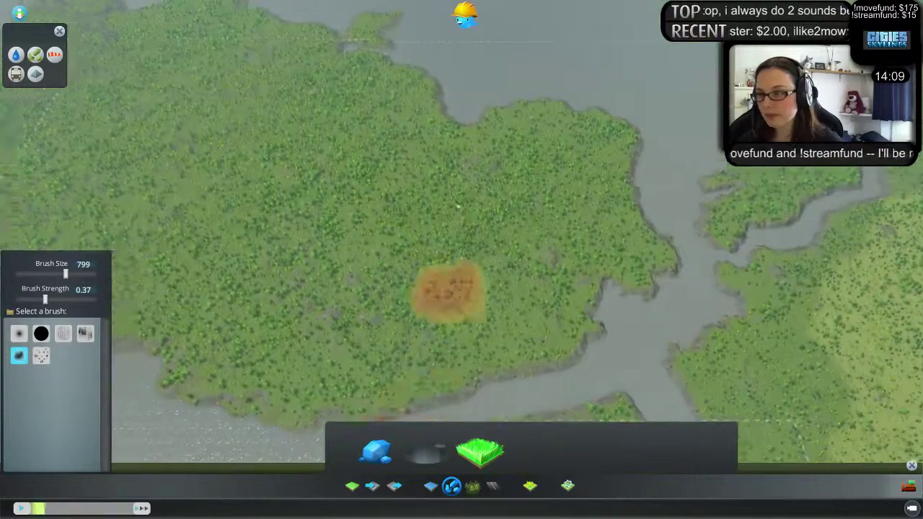
key(a)
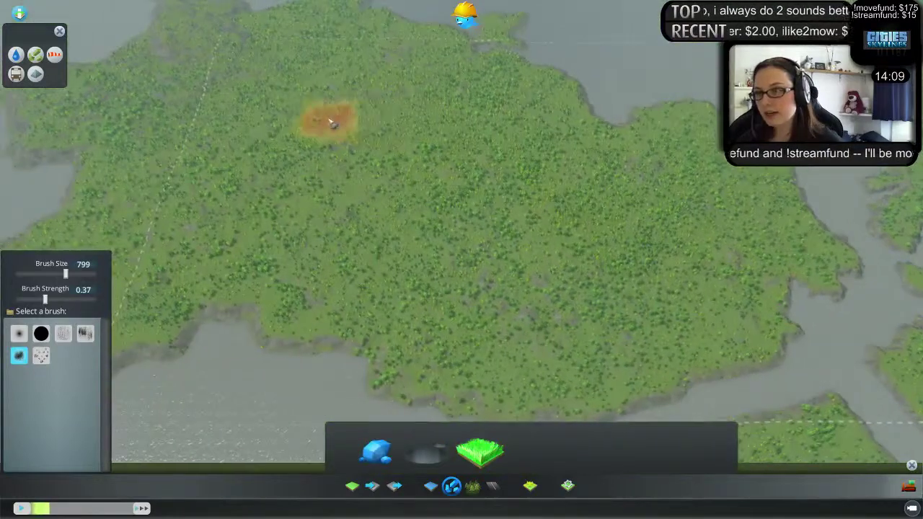
mouse_move(369, 96)
mouse_down()
mouse_move(363, 119)
mouse_move(337, 88)
mouse_move(406, 130)
mouse_move(354, 132)
mouse_move(511, 86)
mouse_up()
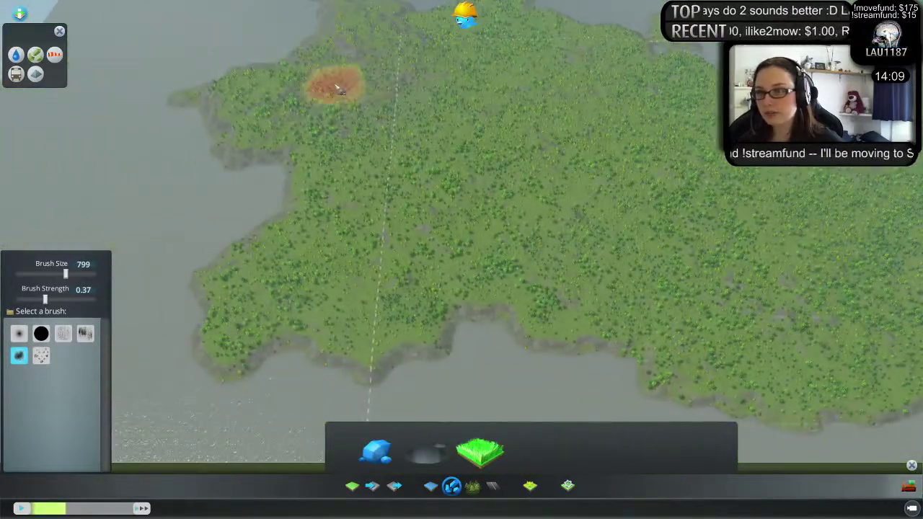
- Extend the ore deposit across the large island's interior toward its northern and southwestern coasts, leaving the eastern end clear
key(w)
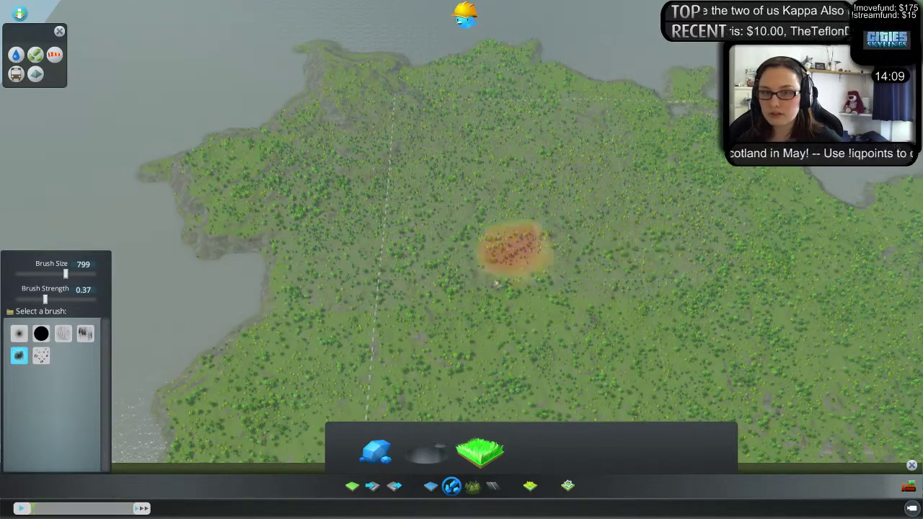
key(s)
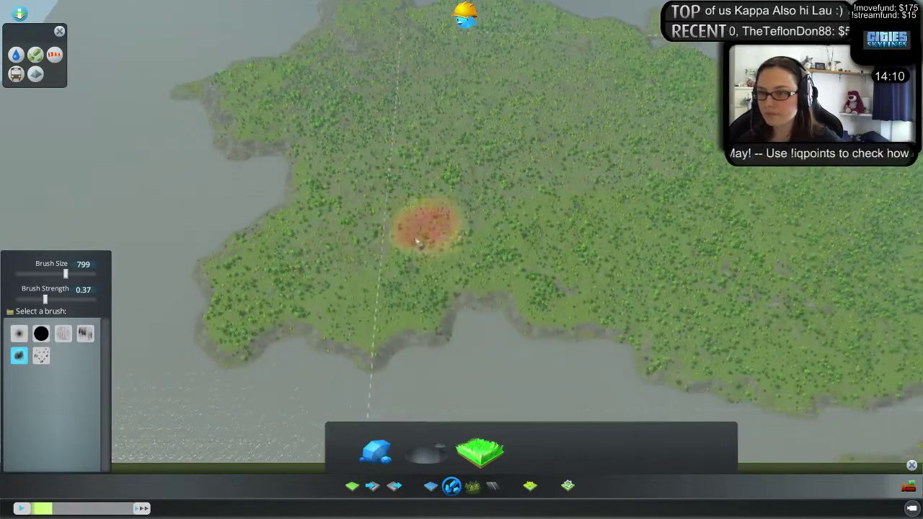
key(w)
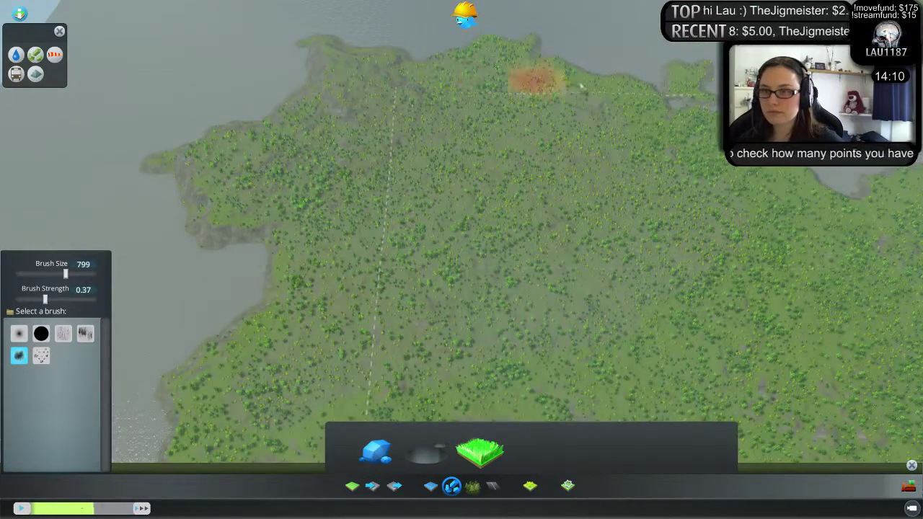
key(s)
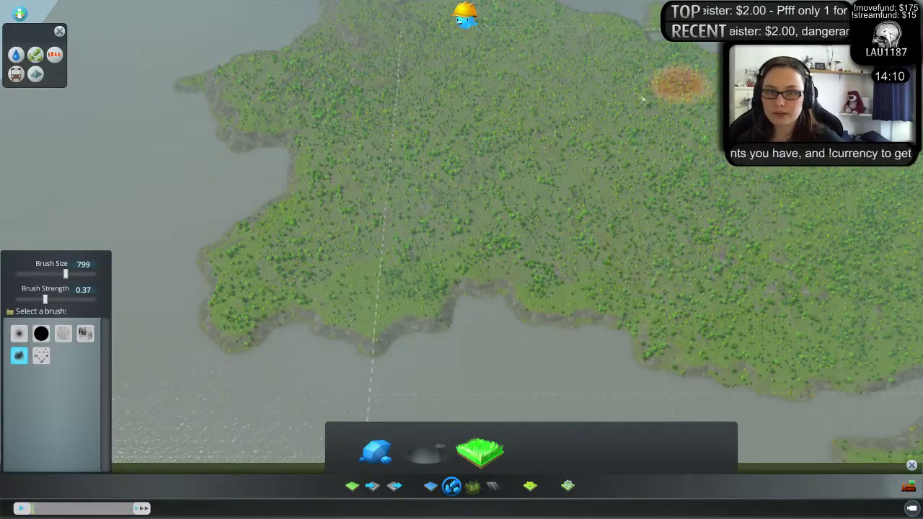
key(a)
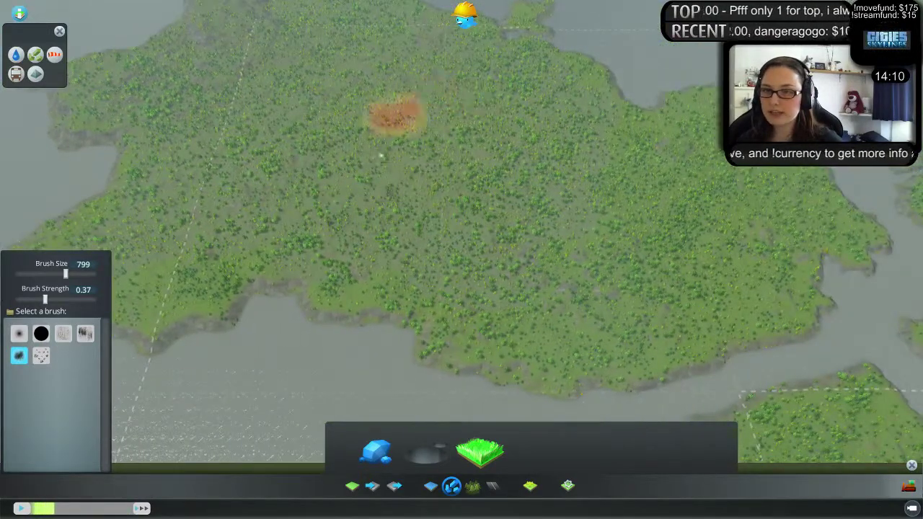
scroll(405, 173, down, 5)
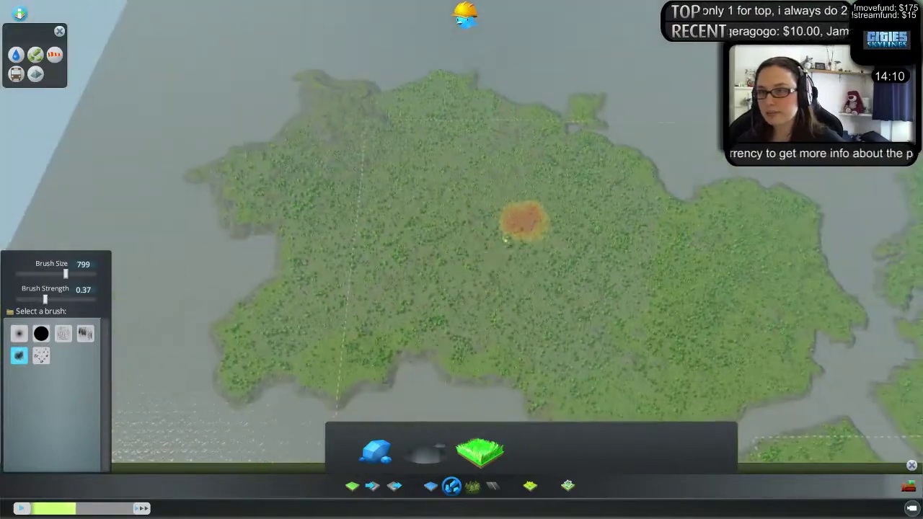
scroll(484, 254, up, 5)
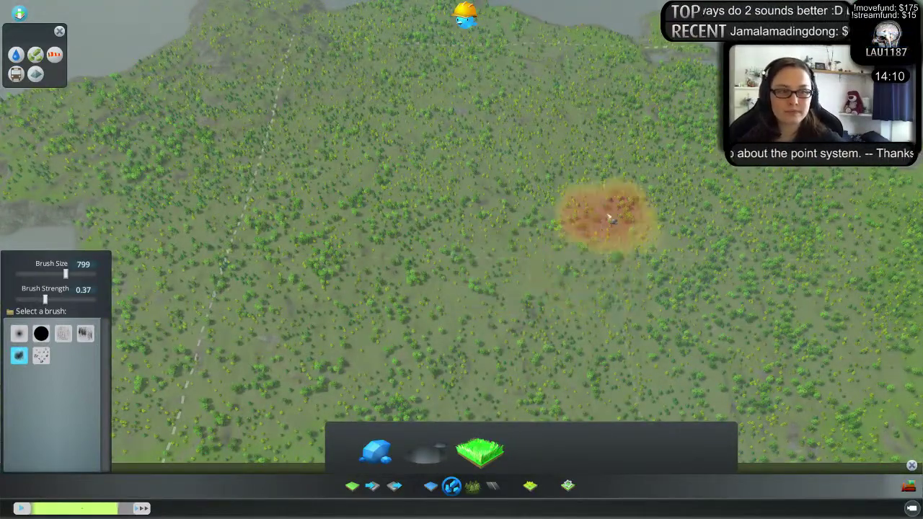
- Examine the island's ore coverage from a low angle and in the natural resources overlay, and return to the normal terrain view
scroll(599, 217, down, 4)
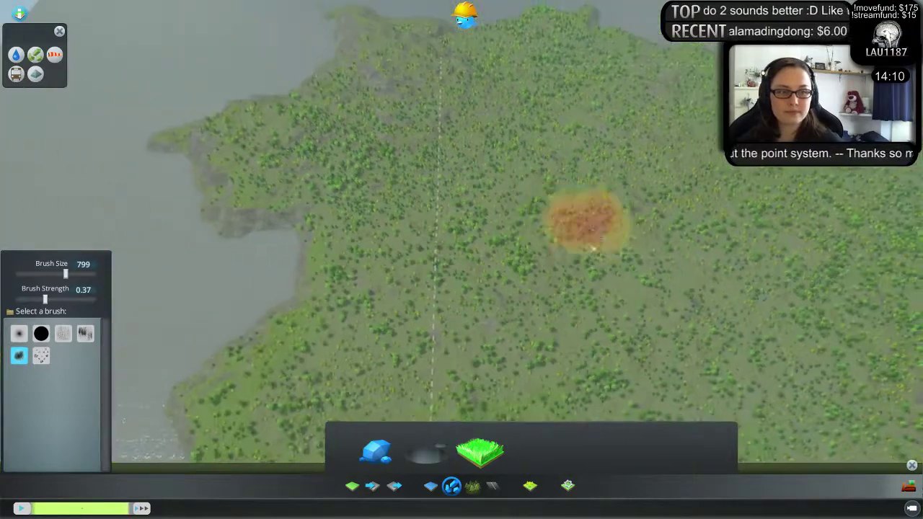
middle_drag(593, 281, 592, 224)
middle_drag(548, 265, 490, 262)
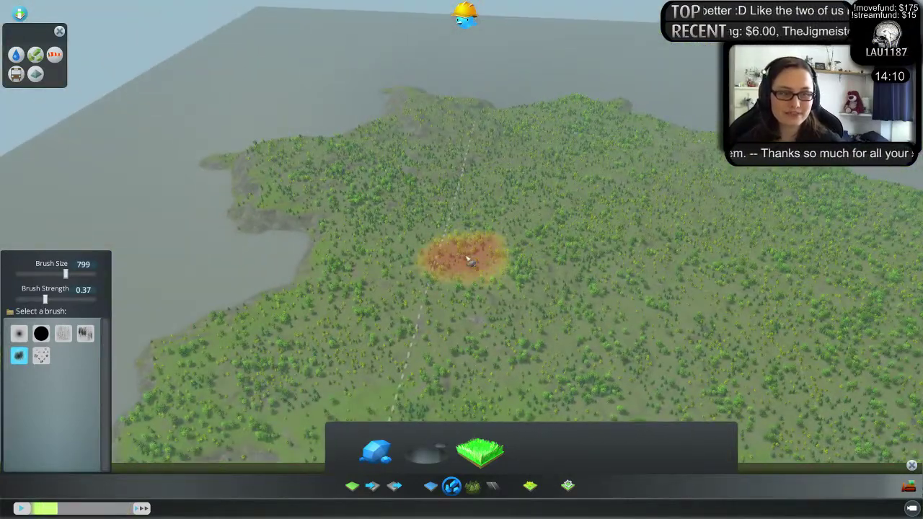
scroll(544, 231, up, 1)
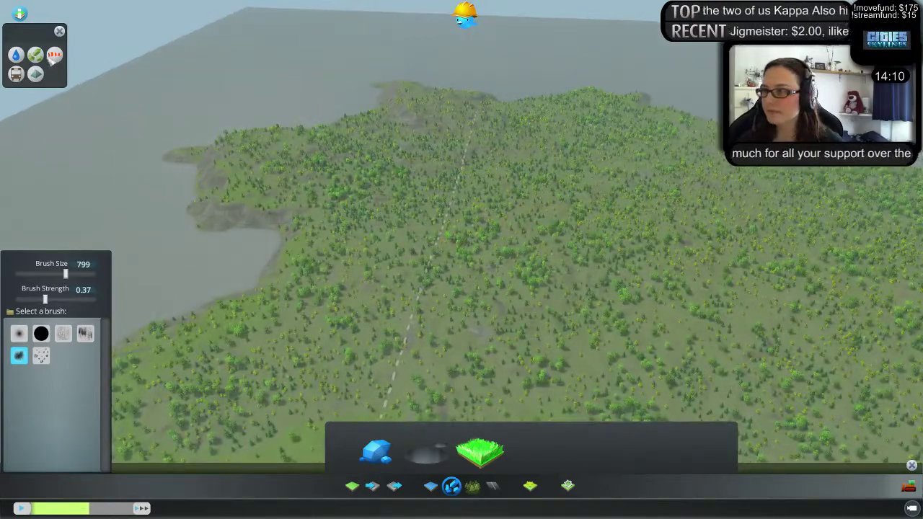
click(35, 55)
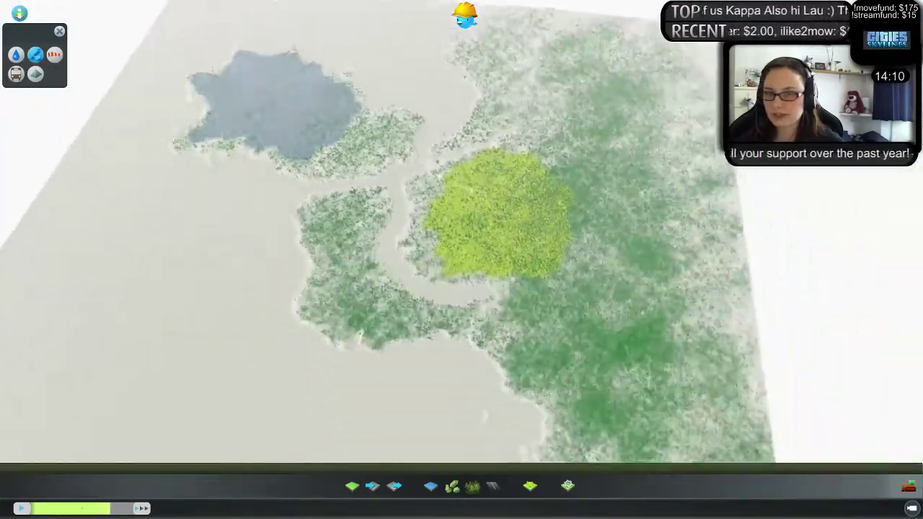
middle_drag(490, 302, 444, 303)
key(w)
key(a)
scroll(445, 303, up, 4)
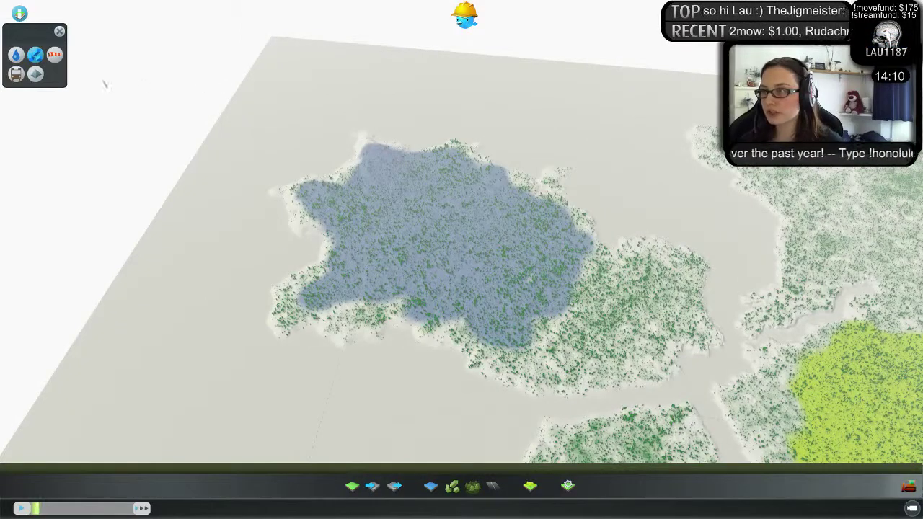
click(42, 58)
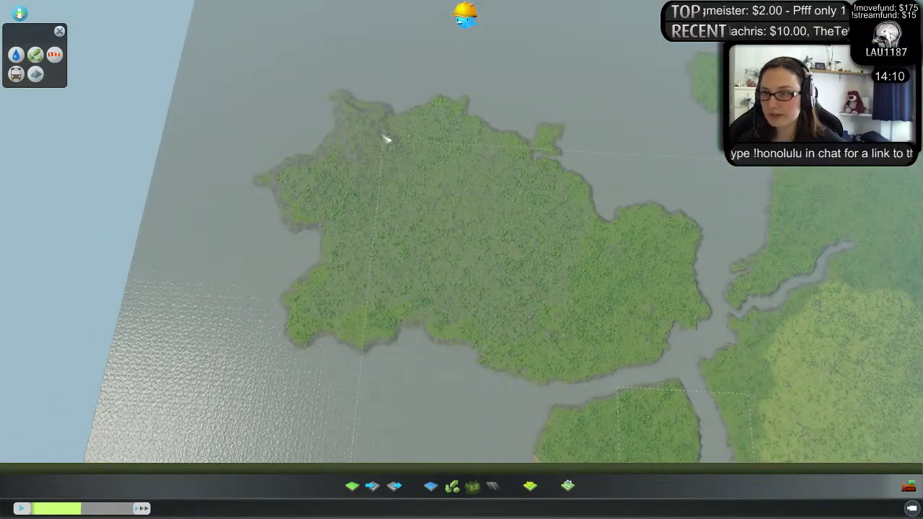
- Survey the large island, the peninsula and the mainland around the fertile area for a place for the next resource
key(s)
key(d)
scroll(569, 192, down, 3)
key(w)
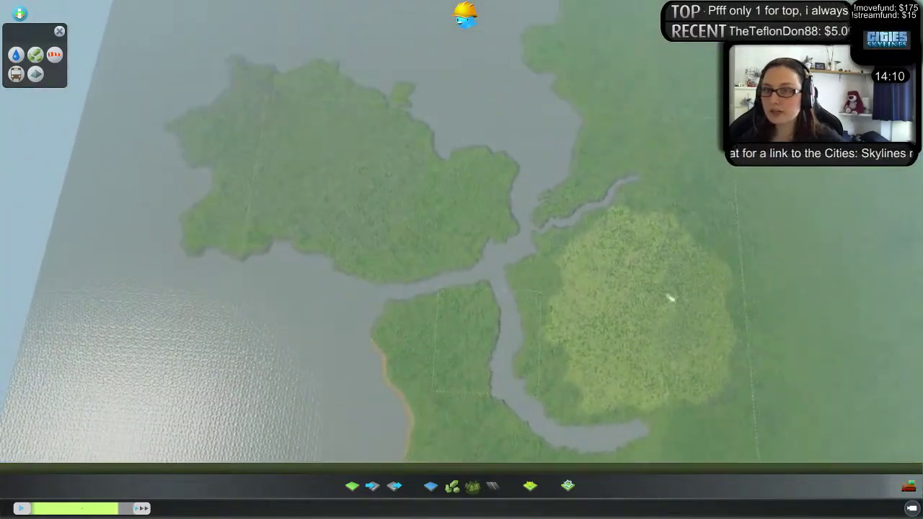
key(s)
key(w)
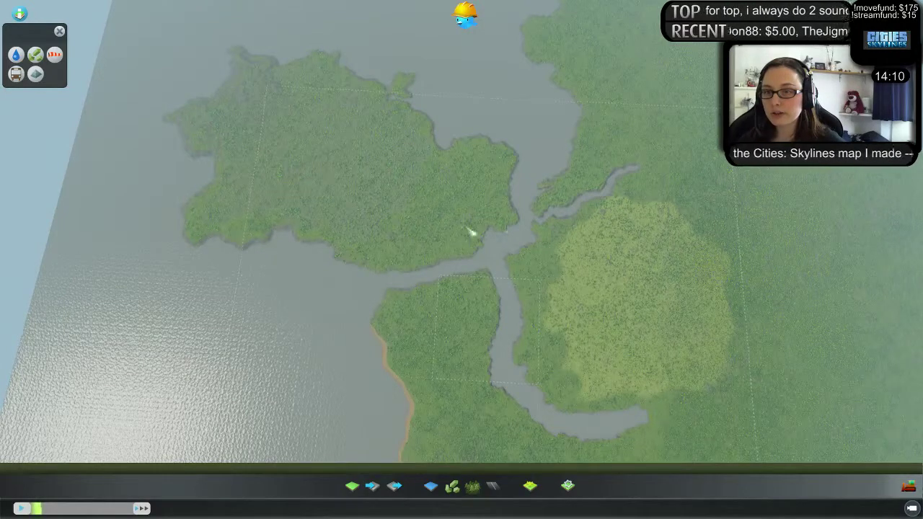
key(s)
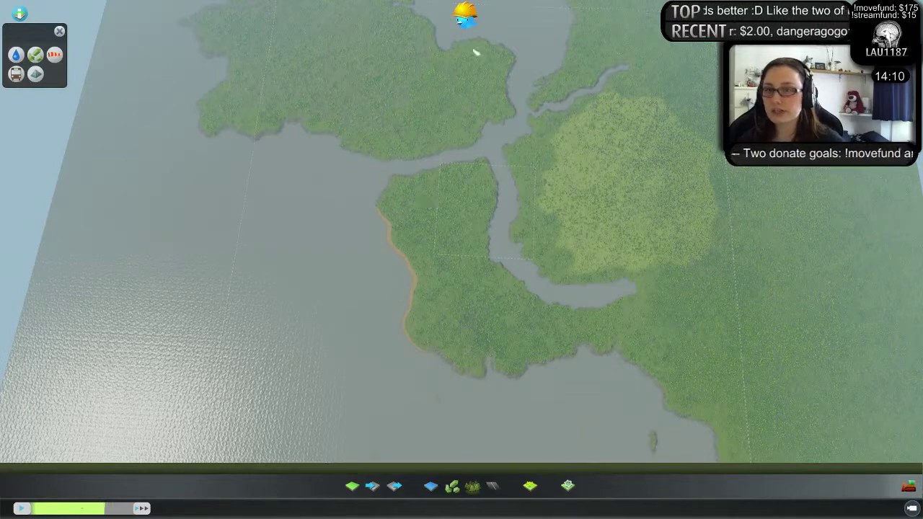
scroll(504, 137, up, 6)
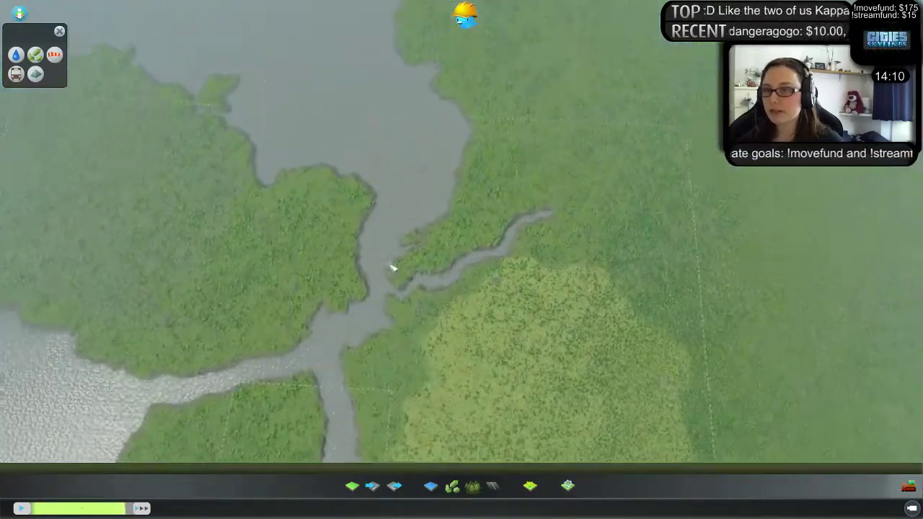
key(a)
key(d)
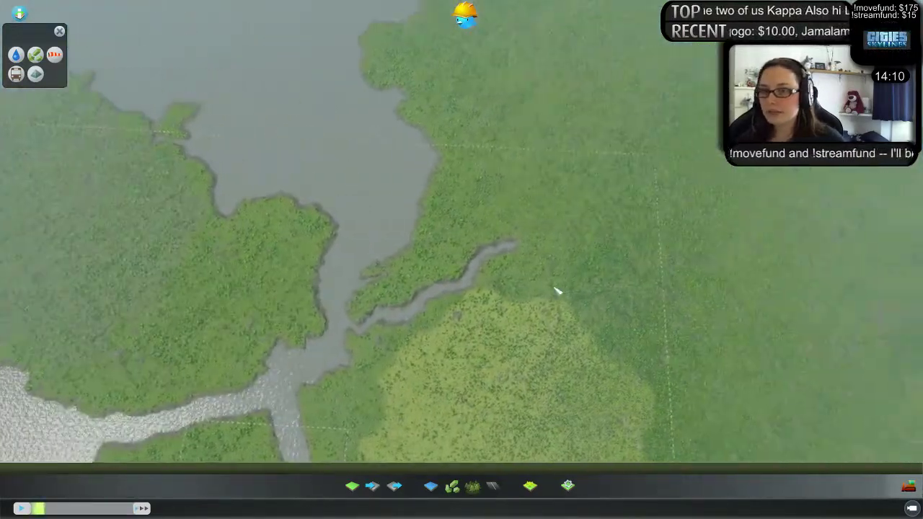
key(s)
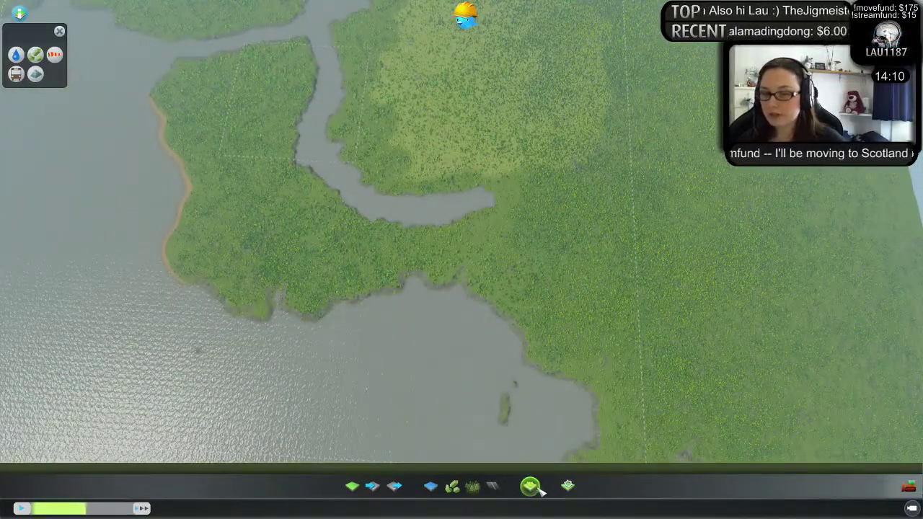
- Choose the oil resource and paint a broad patch over the western part of the large island with brush size 799
click(472, 487)
scroll(483, 309, down, 5)
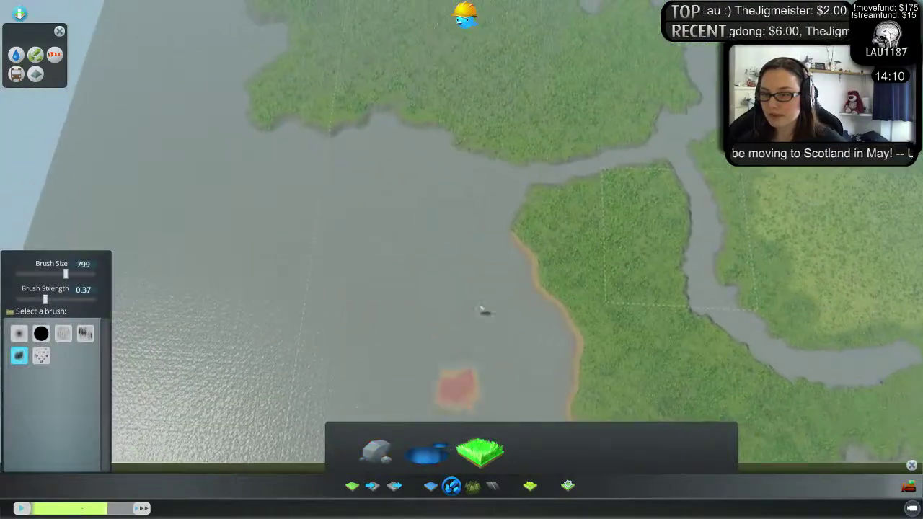
key(w)
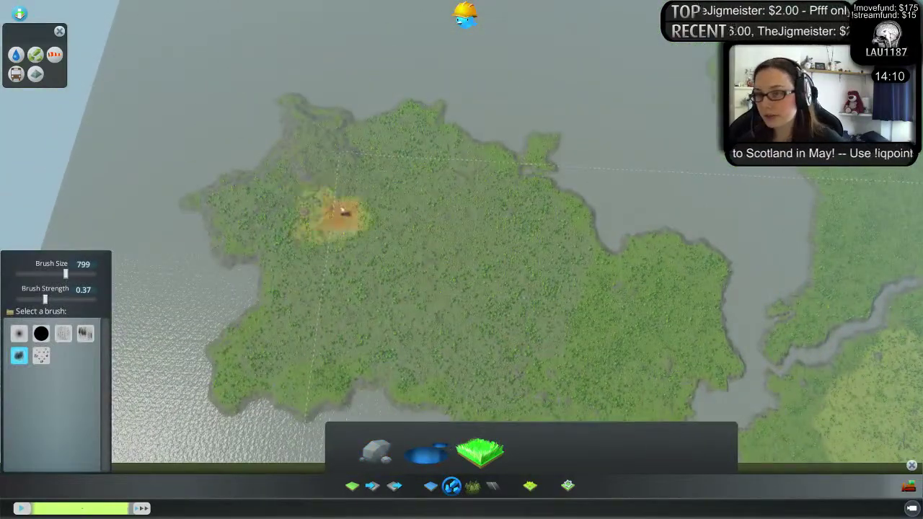
drag(327, 215, 321, 262)
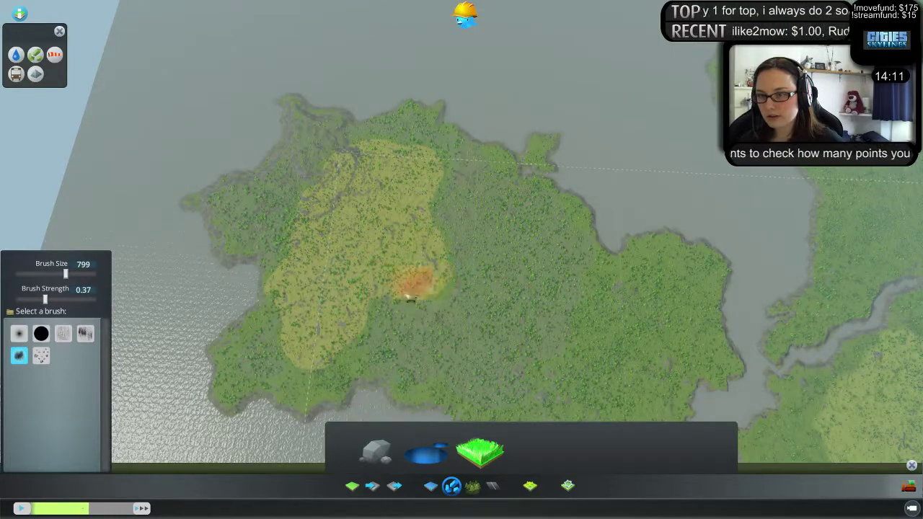
drag(414, 297, 444, 330)
- Paint a broad oil deposit on the mainland north of the fertile area, reaching east from near the coast, with brush size 799
key(d)
key(s)
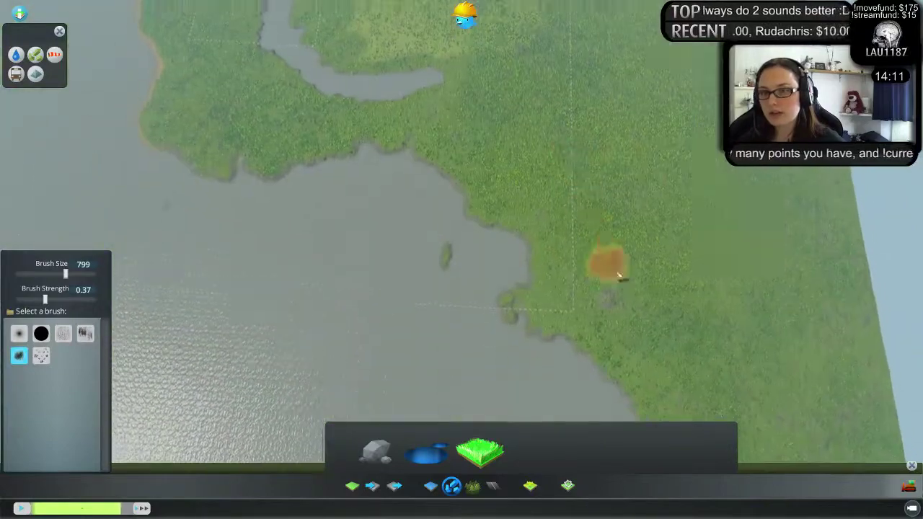
key(w)
key(a)
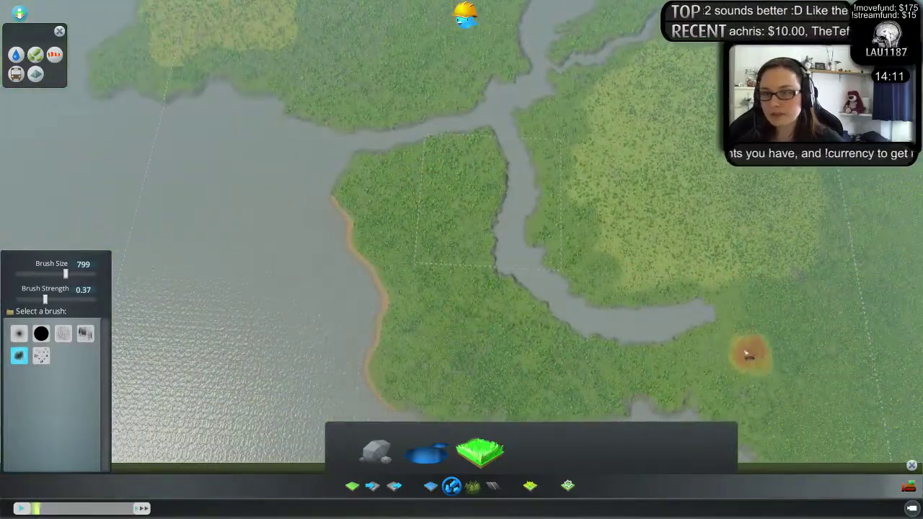
key(s)
key(d)
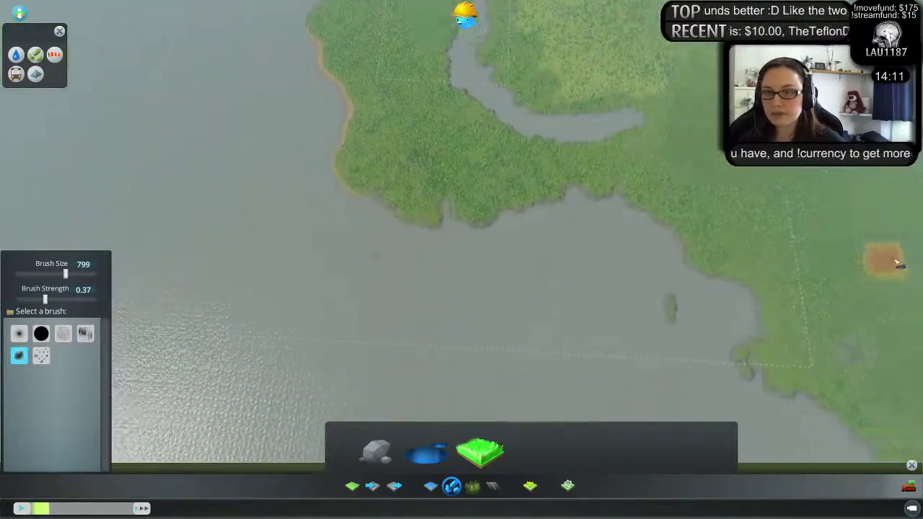
key(w)
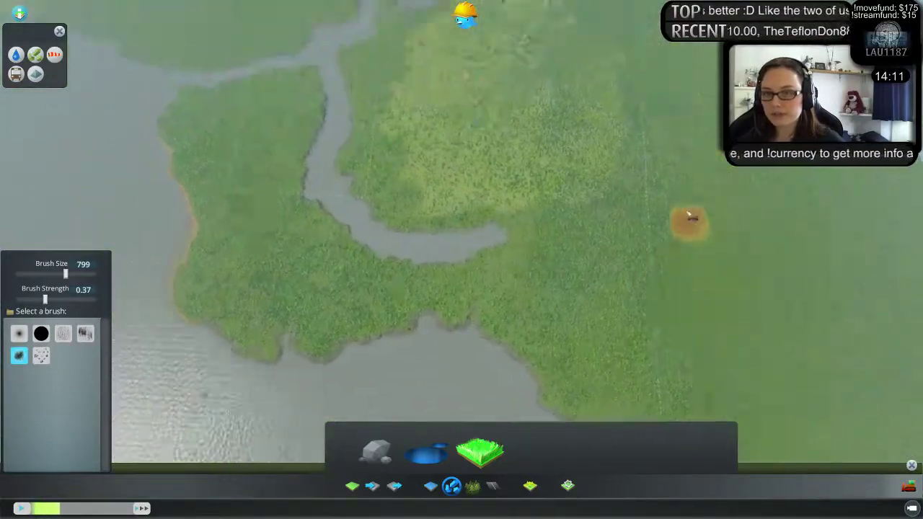
scroll(682, 216, down, 5)
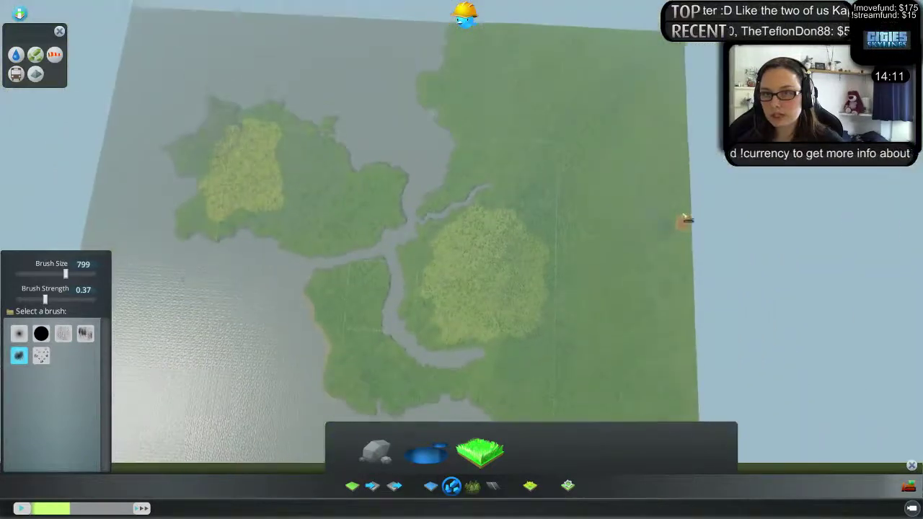
scroll(618, 248, up, 5)
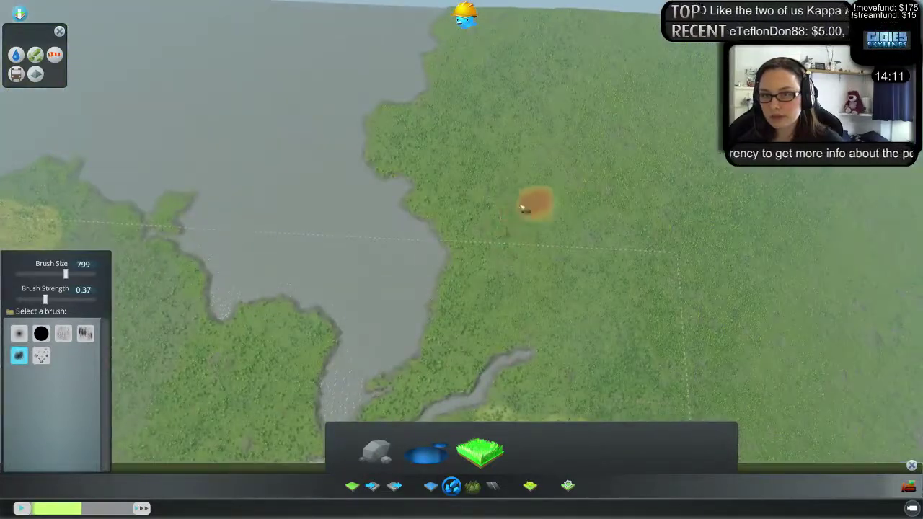
drag(520, 208, 599, 211)
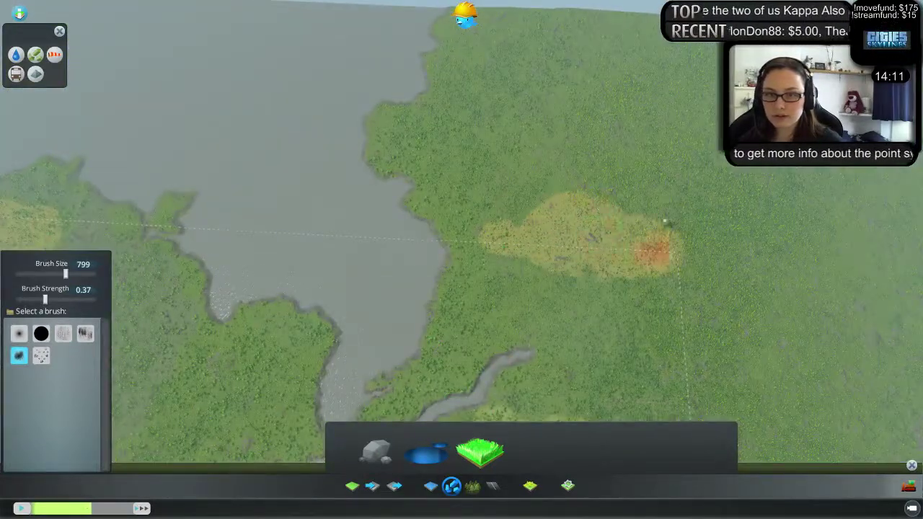
mouse_move(628, 282)
mouse_down()
mouse_move(541, 296)
mouse_move(554, 245)
mouse_move(522, 209)
mouse_move(545, 292)
mouse_move(630, 330)
mouse_move(657, 353)
mouse_move(710, 315)
mouse_move(686, 272)
mouse_move(716, 215)
mouse_move(694, 198)
mouse_move(705, 104)
mouse_move(486, 94)
mouse_up()
key(s)
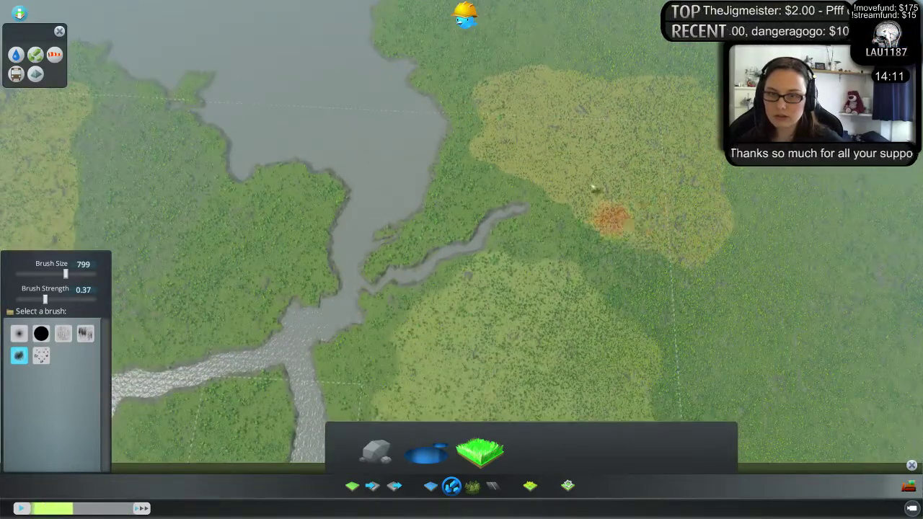
- Examine how the oil and ore deposits are laid out on the large island in the natural resources overlay
key(a)
key(w)
click(35, 55)
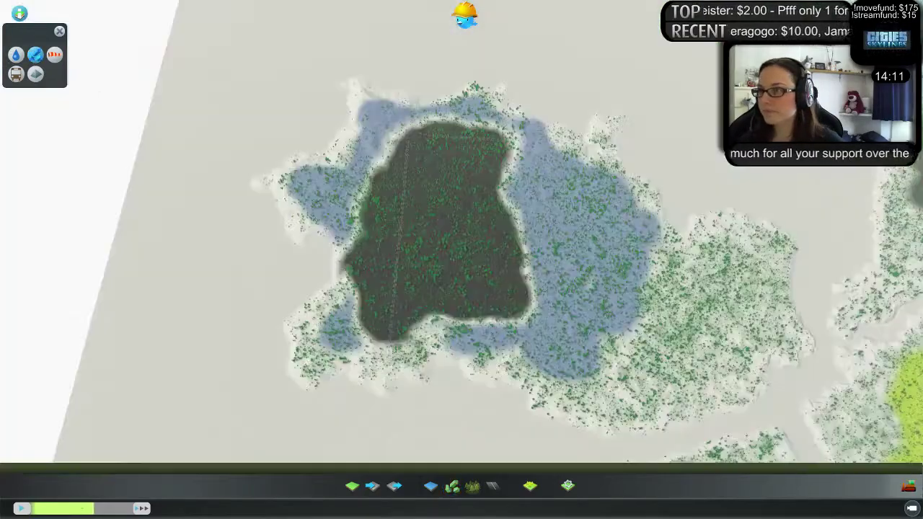
scroll(465, 352, down, 4)
scroll(462, 231, up, 5)
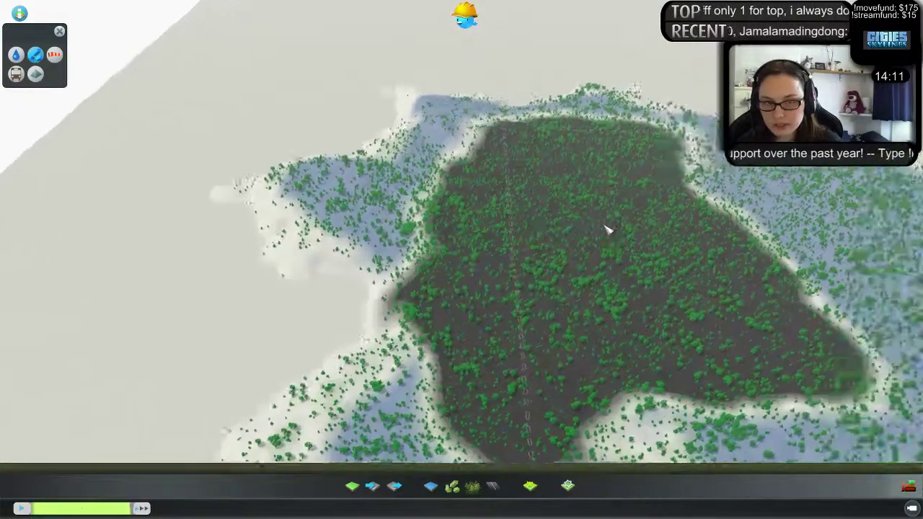
key(d)
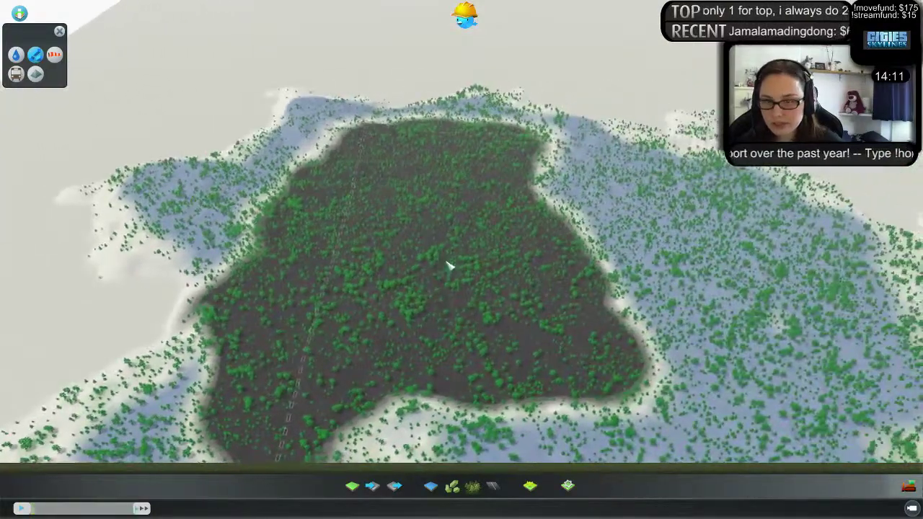
scroll(451, 259, down, 4)
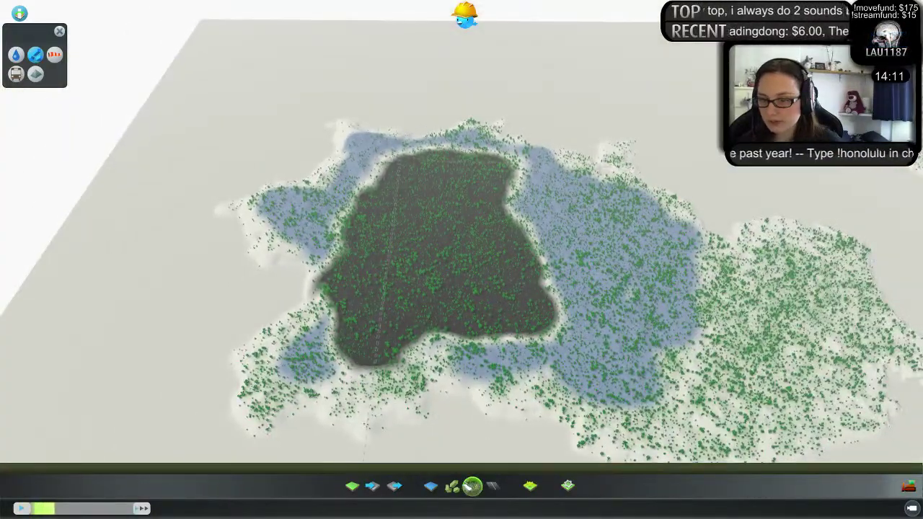
- Erase the oil from the large island, and shift its ore deposit off the western part toward the eastern end
click(452, 486)
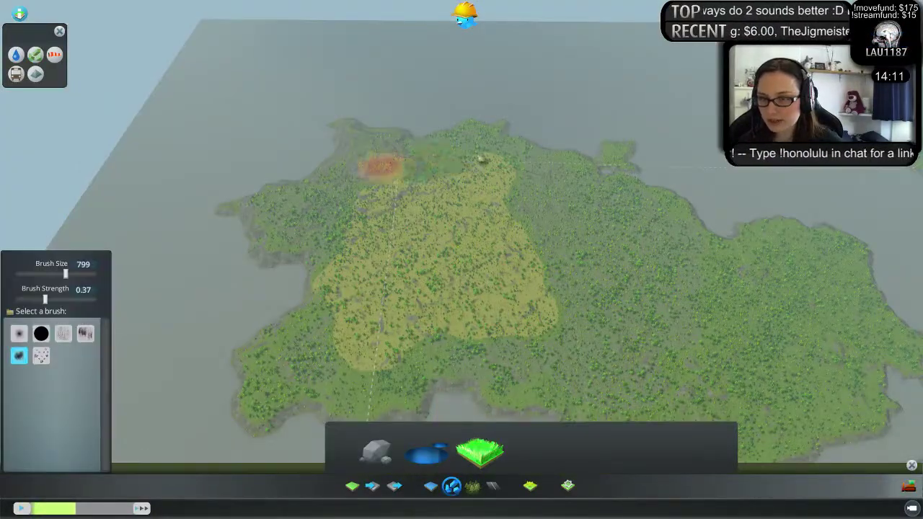
mouse_move(491, 206)
right_down()
mouse_move(443, 248)
mouse_move(468, 267)
mouse_move(524, 280)
mouse_move(554, 319)
right_up()
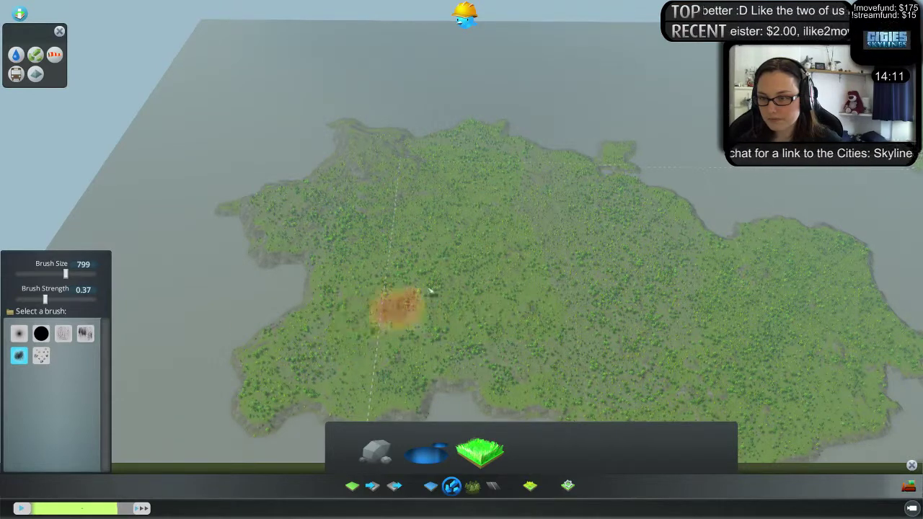
click(376, 452)
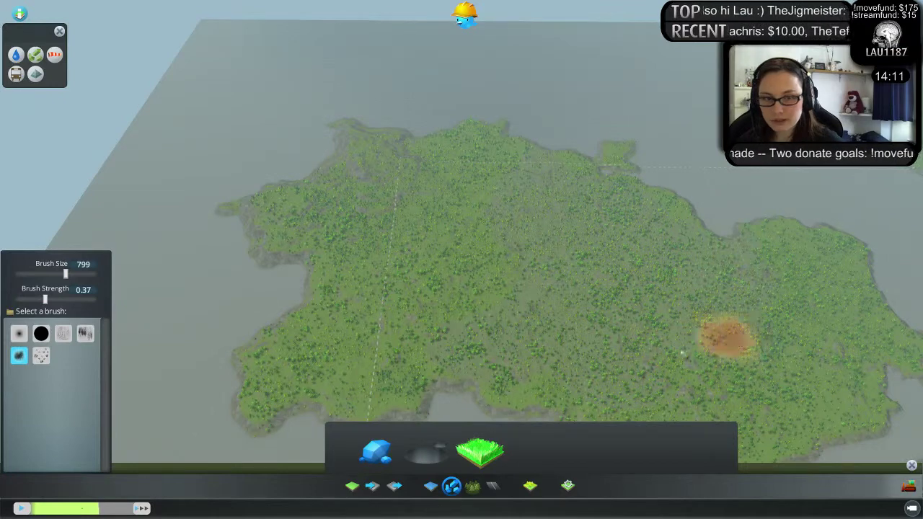
key(s)
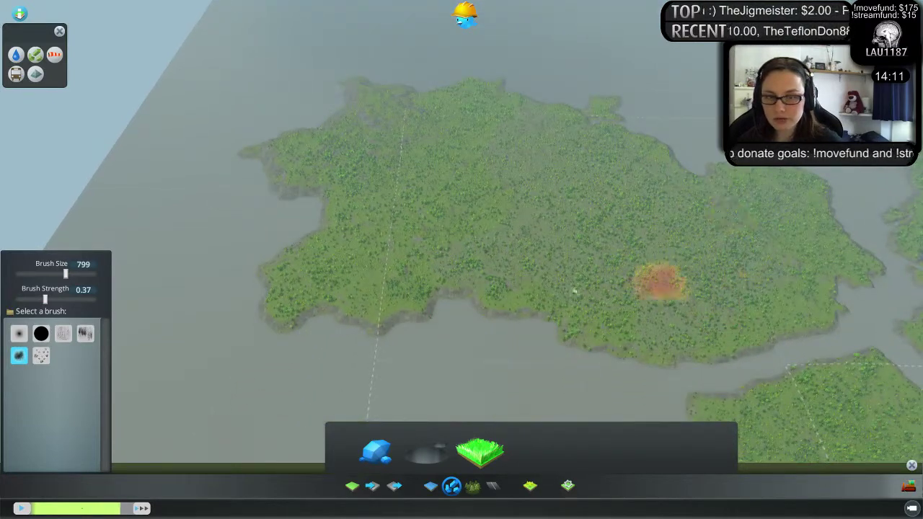
key(w)
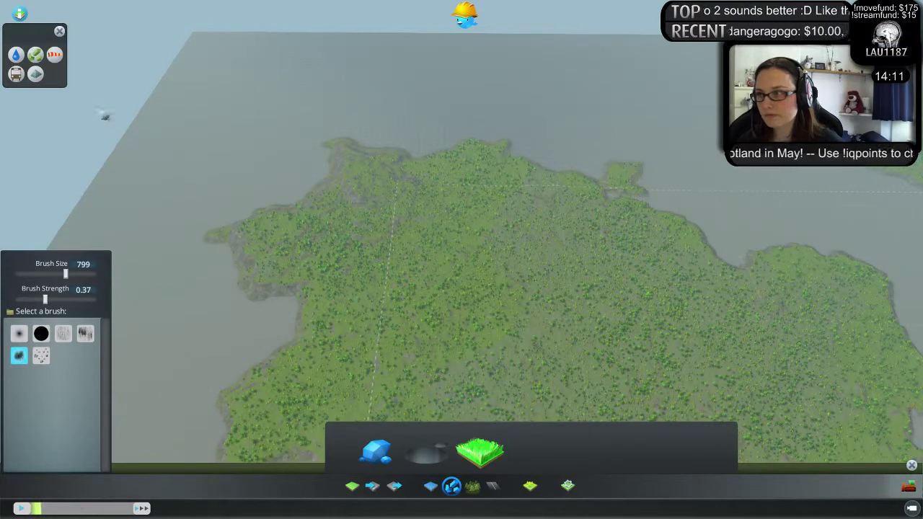
click(35, 54)
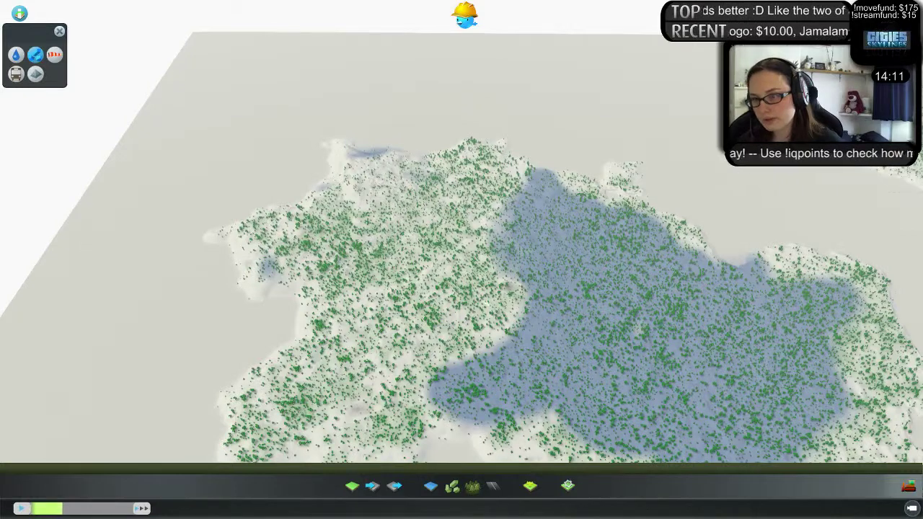
key(a)
- Choose the oil resource and paint the cleared western part of the large island from the northern coast to the southern coast
click(452, 487)
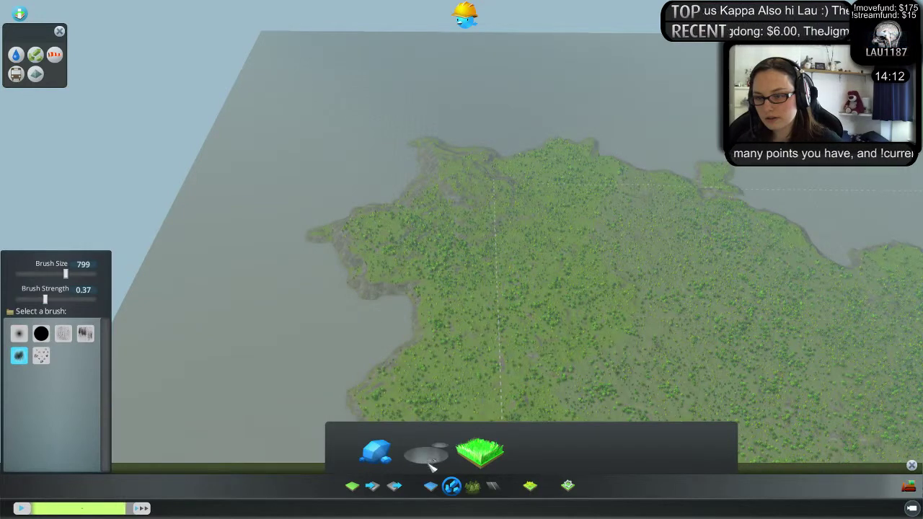
click(433, 456)
key(d)
key(s)
mouse_move(384, 156)
mouse_down()
mouse_move(347, 166)
mouse_move(346, 196)
mouse_move(415, 195)
mouse_move(439, 213)
mouse_move(451, 242)
mouse_move(486, 159)
mouse_move(470, 132)
mouse_move(419, 151)
mouse_move(368, 138)
mouse_move(313, 169)
mouse_move(309, 189)
mouse_move(346, 260)
mouse_move(426, 274)
mouse_move(387, 319)
mouse_move(478, 231)
mouse_move(466, 156)
mouse_move(486, 256)
mouse_move(501, 215)
mouse_move(411, 294)
mouse_up()
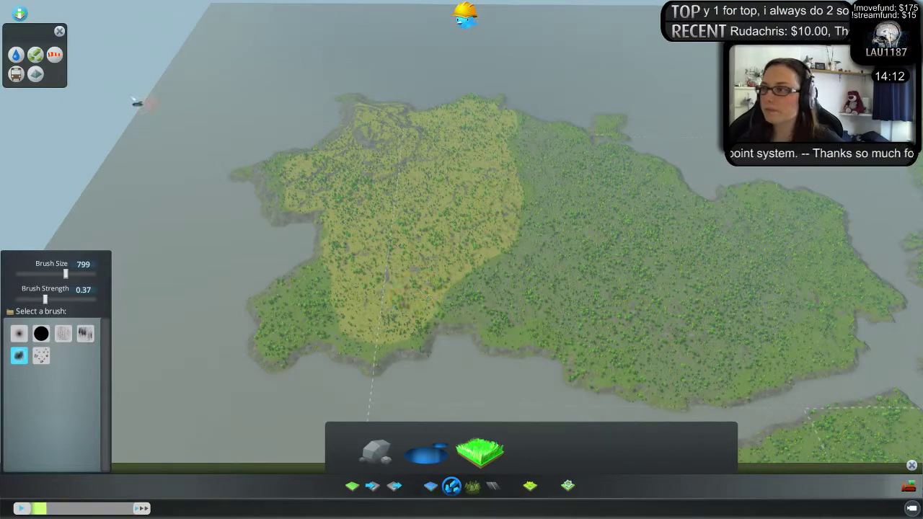
- Examine the oil, ore, fertile land and forest distribution across the whole map in the natural resources overlay
click(35, 54)
scroll(218, 319, down, 4)
key(d)
key(s)
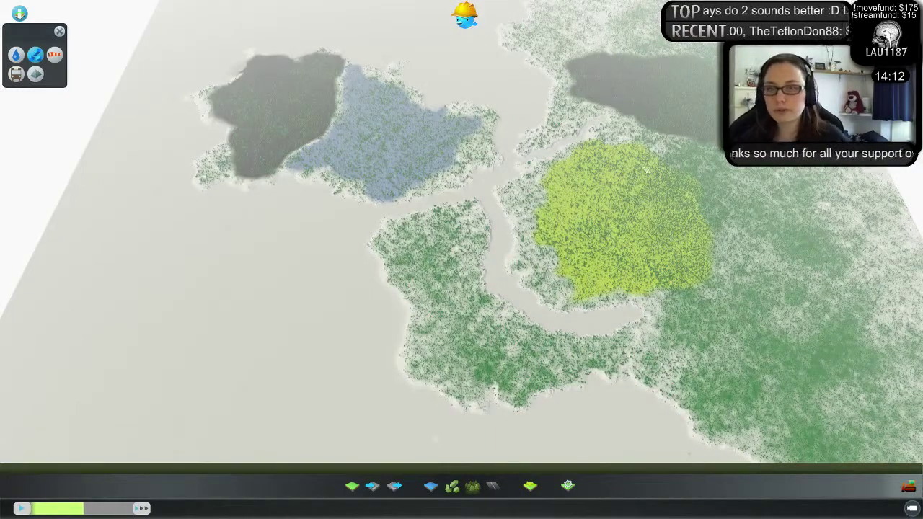
key(d)
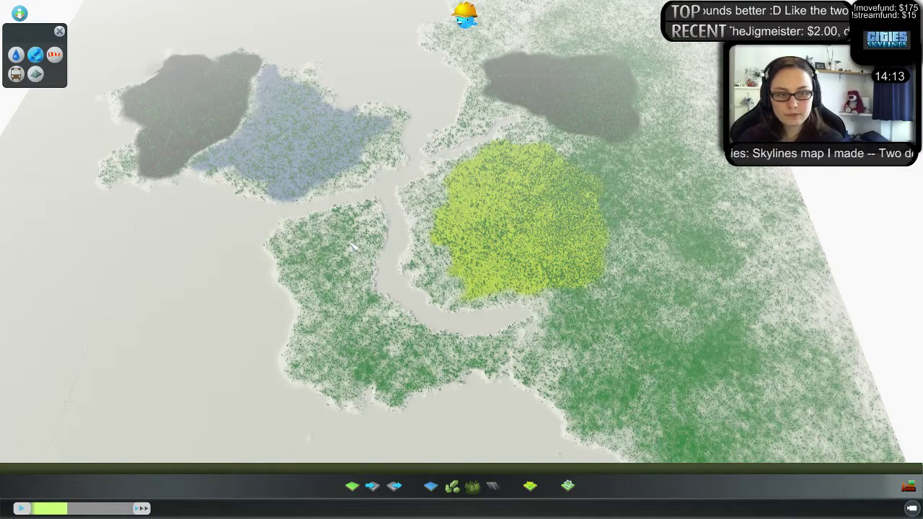
scroll(335, 195, up, 5)
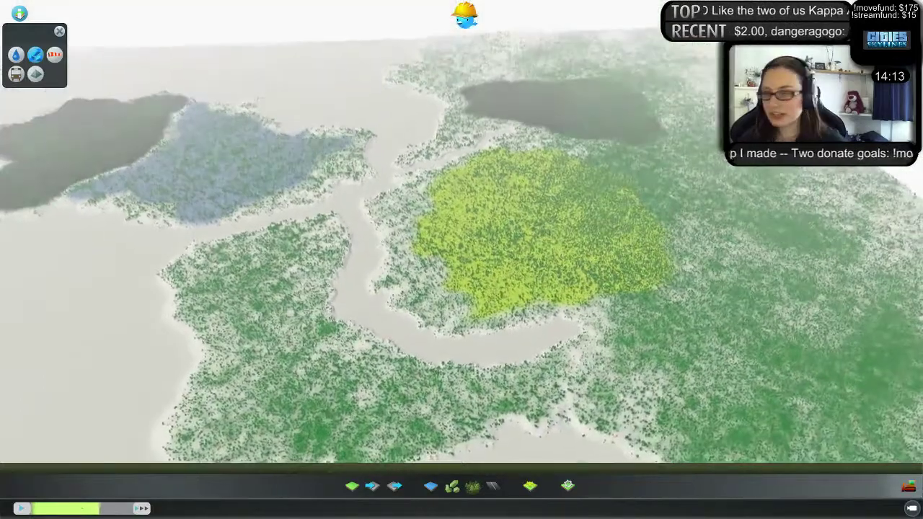
scroll(524, 298, down, 3)
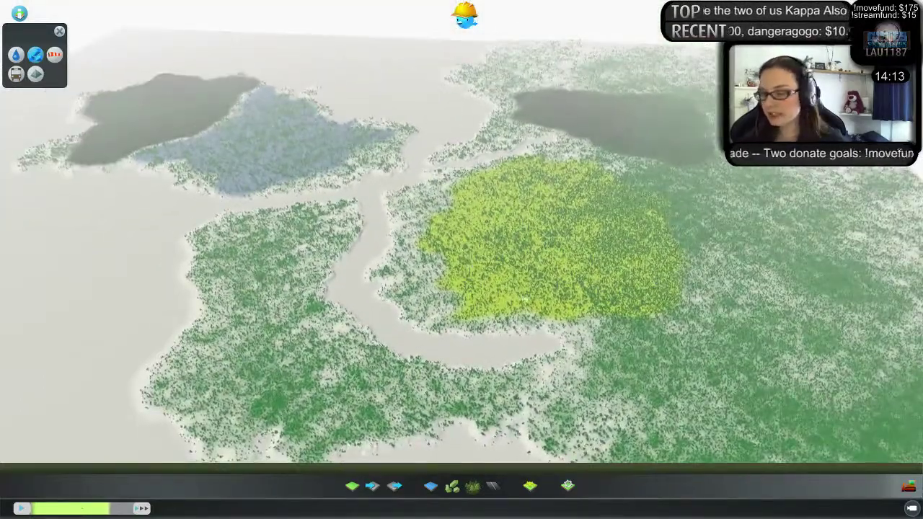
scroll(524, 299, up, 5)
scroll(572, 250, down, 3)
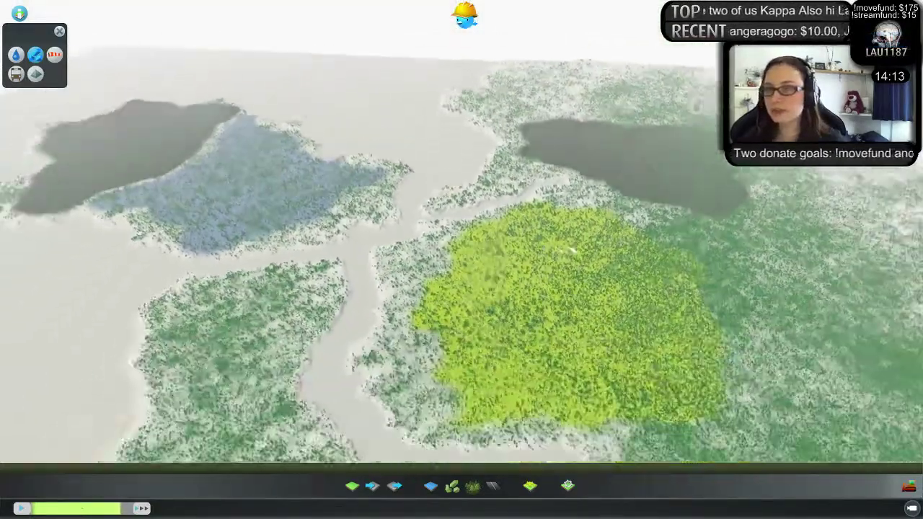
scroll(571, 250, up, 3)
key(s)
scroll(571, 250, down, 3)
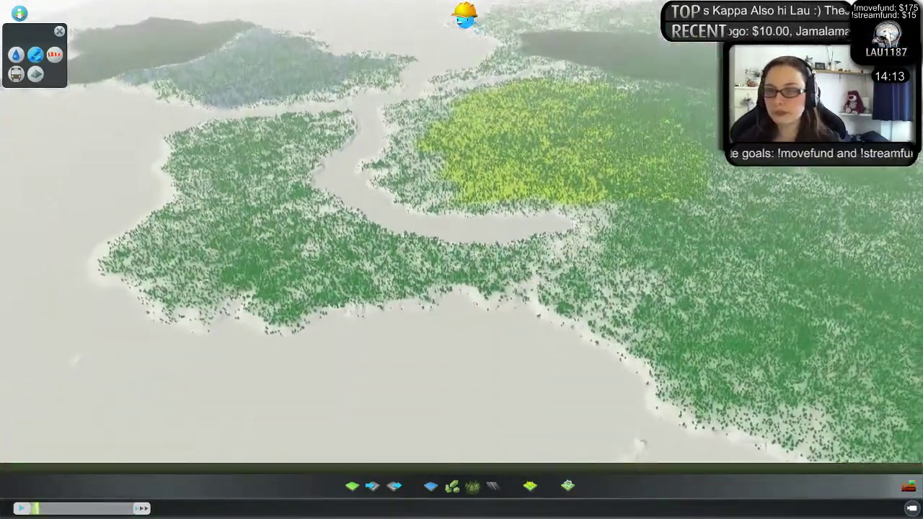
scroll(512, 276, down, 10)
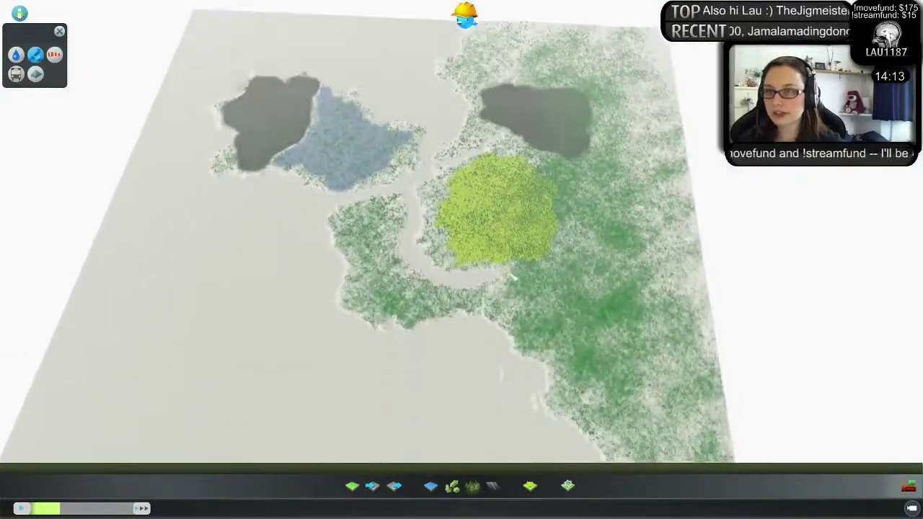
scroll(512, 276, up, 5)
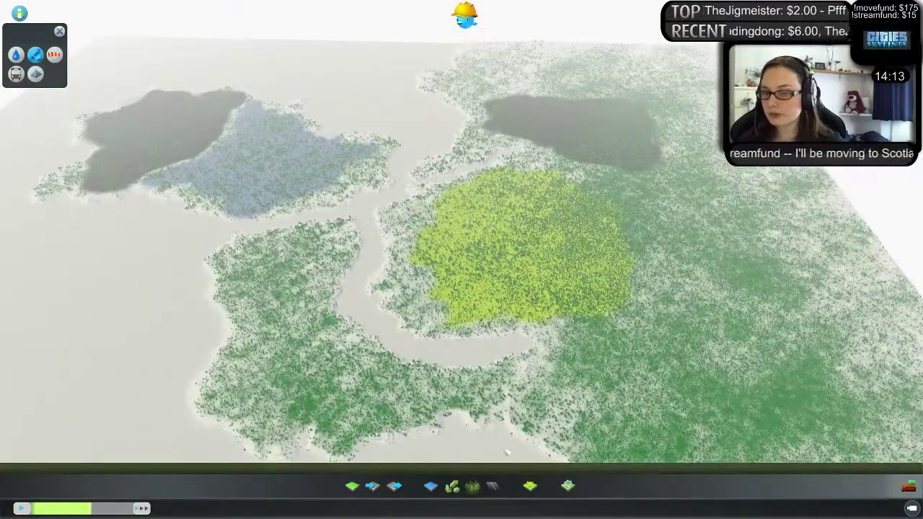
- Return to the normal terrain view and survey the peninsula, the fertile area and the mainland oil deposit
click(36, 56)
scroll(406, 219, down, 3)
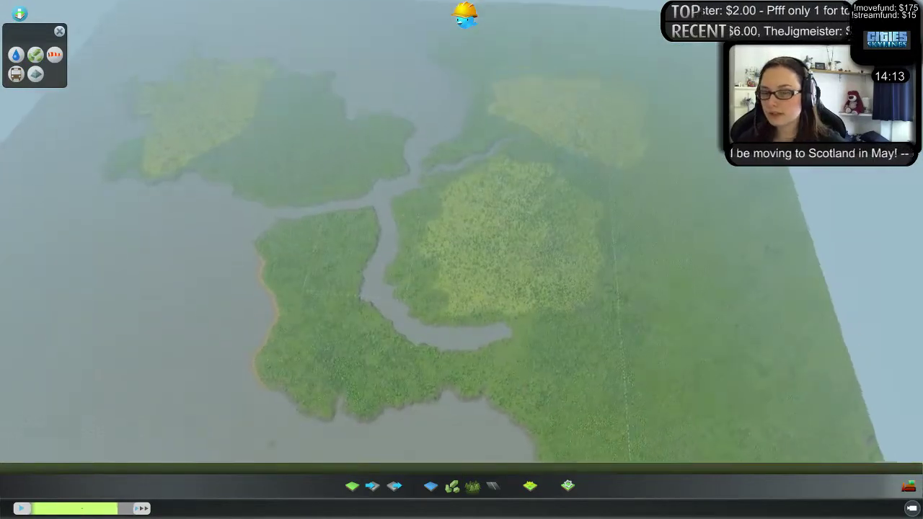
key(w)
key(s)
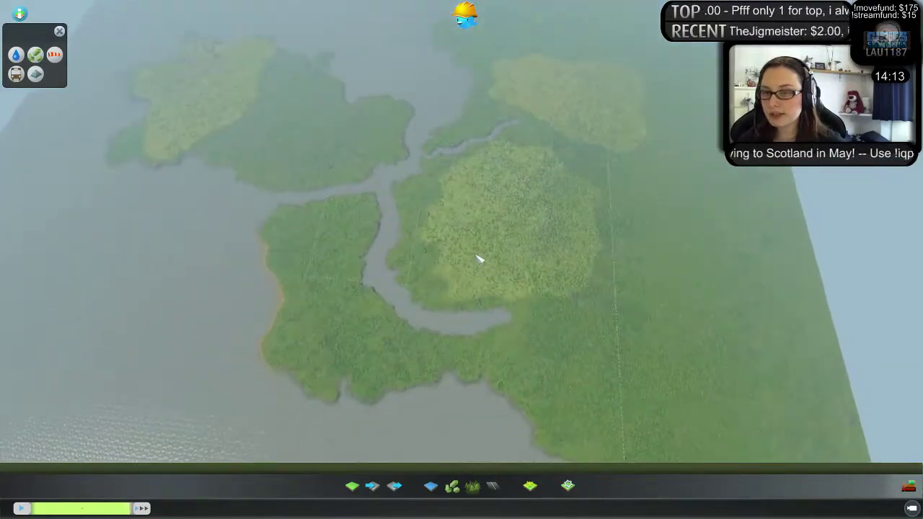
key(a)
middle_drag(483, 272, 596, 229)
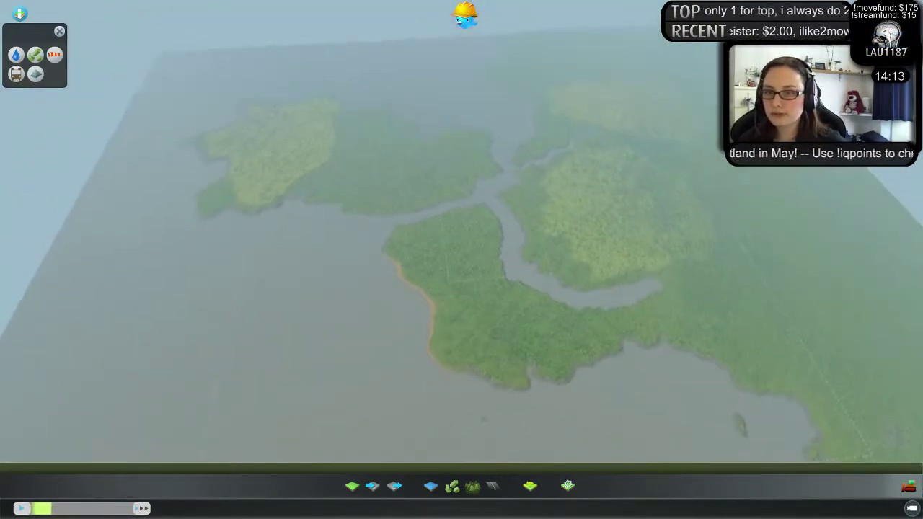
key(d)
key(d)
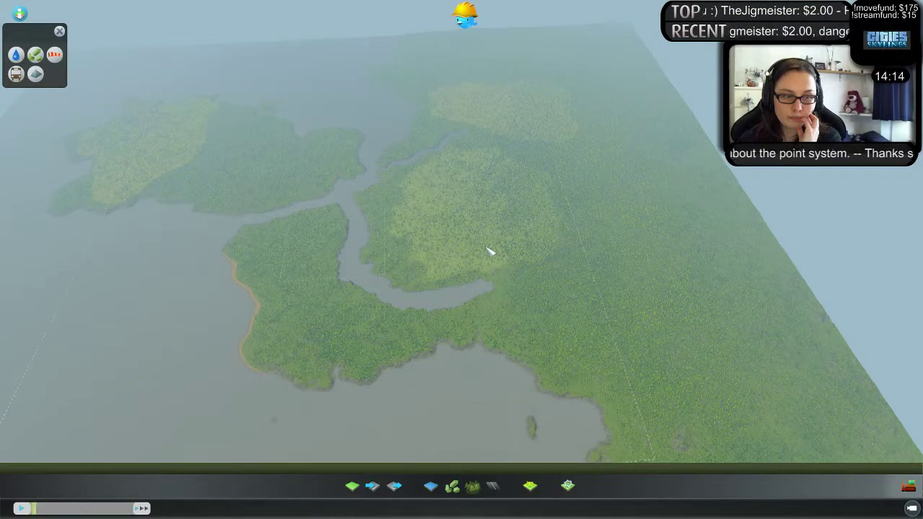
scroll(451, 196, up, 2)
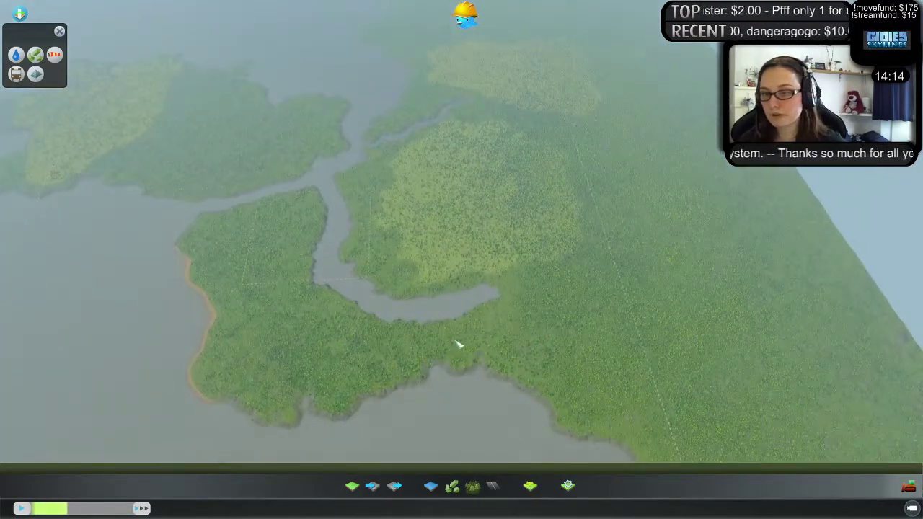
key(w)
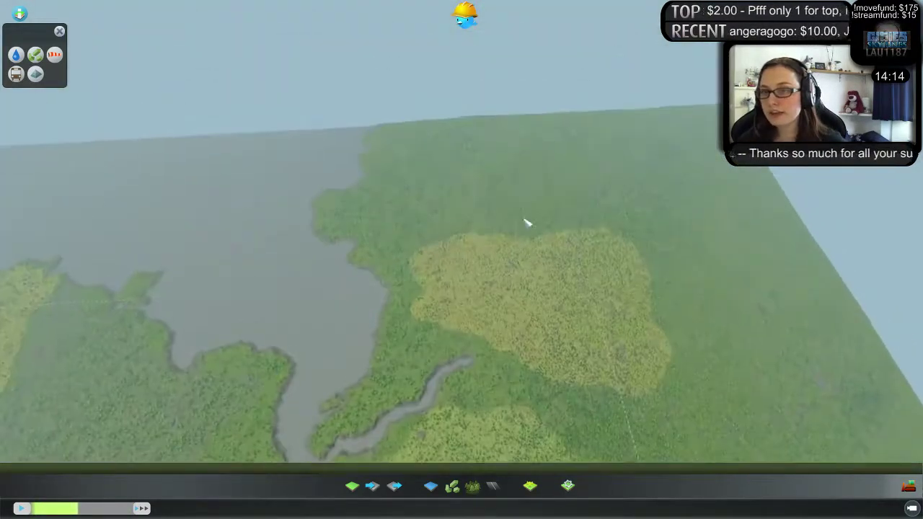
middle_drag(526, 220, 562, 305)
key(s)
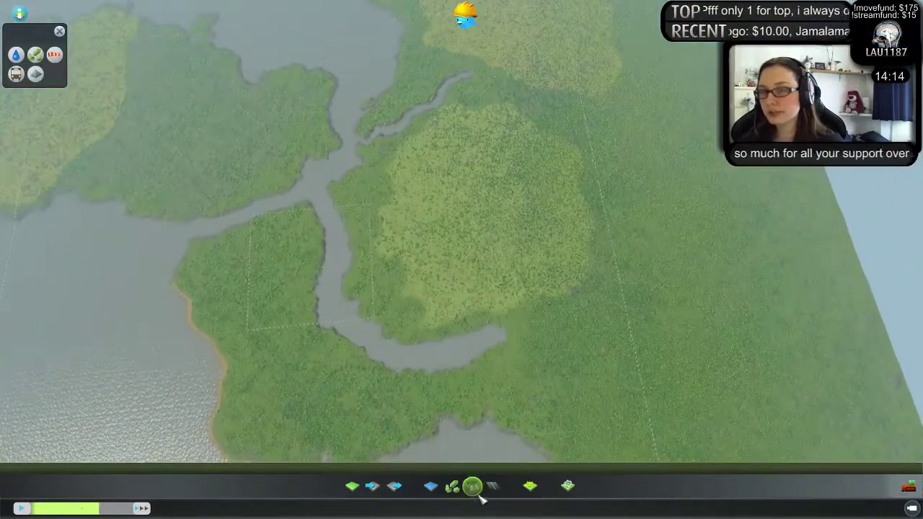
- Leave the resource and forest tools and survey the terrain around the peninsula, the inlets and the lighter mainland areas
click(451, 485)
click(451, 487)
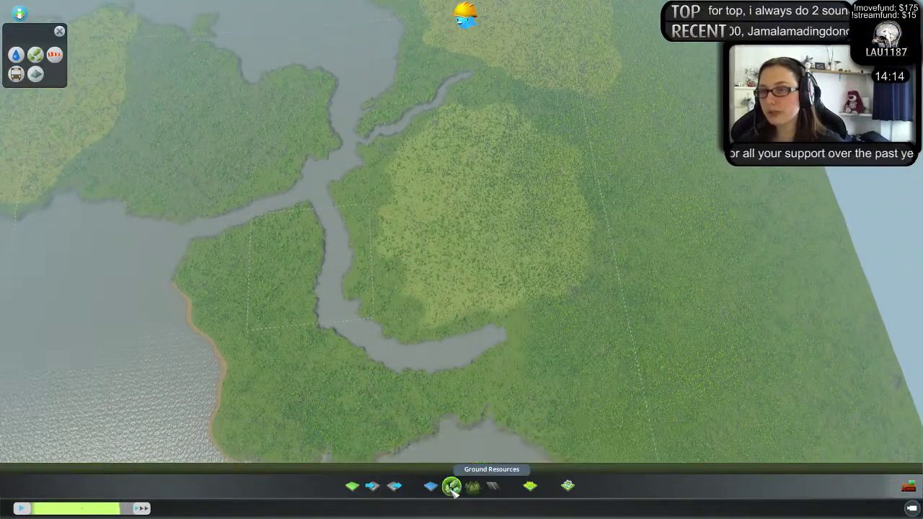
click(37, 57)
click(37, 56)
middle_drag(610, 274, 577, 238)
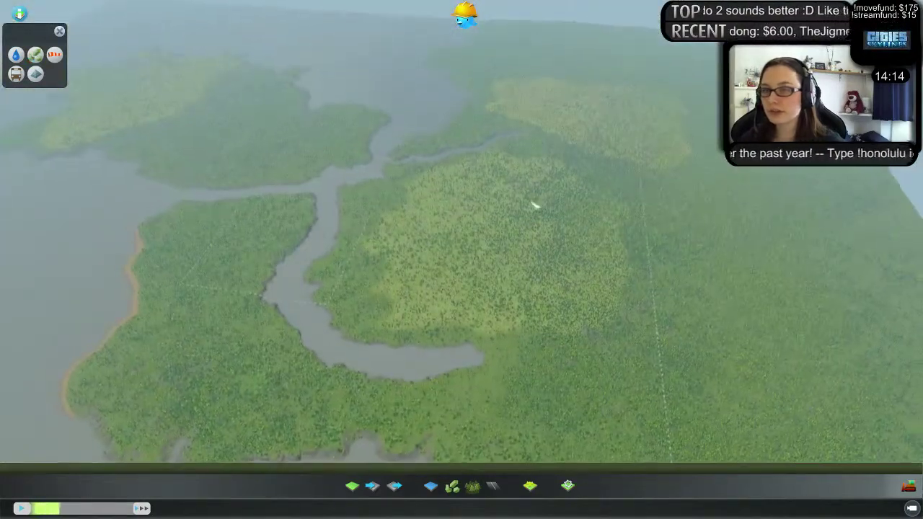
scroll(618, 310, up, 3)
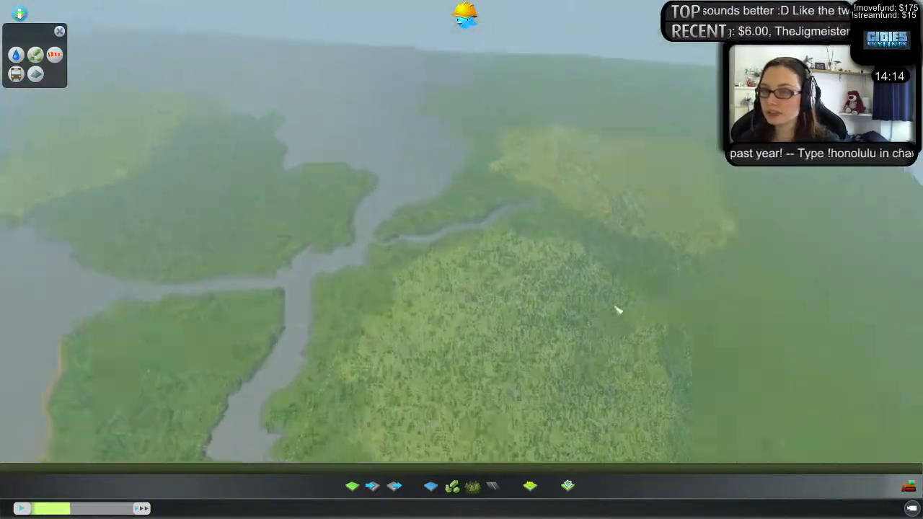
scroll(618, 310, up, 5)
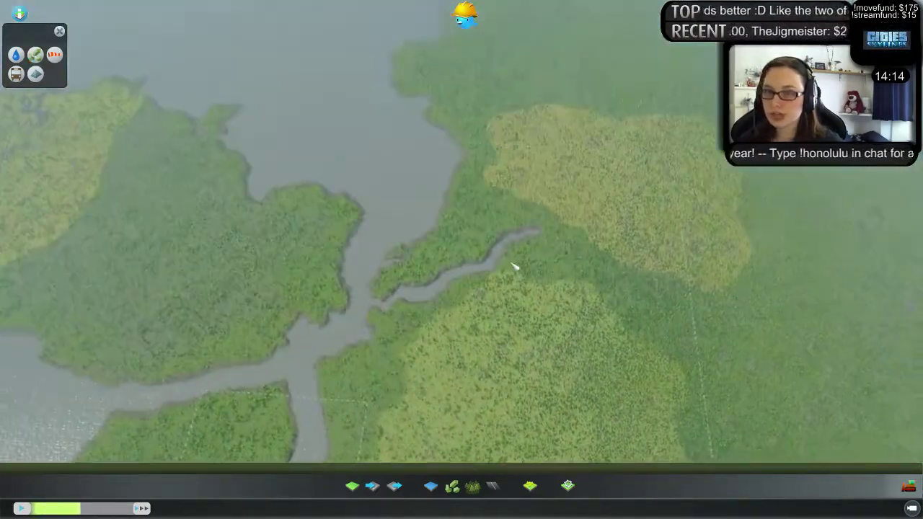
key(d)
key(s)
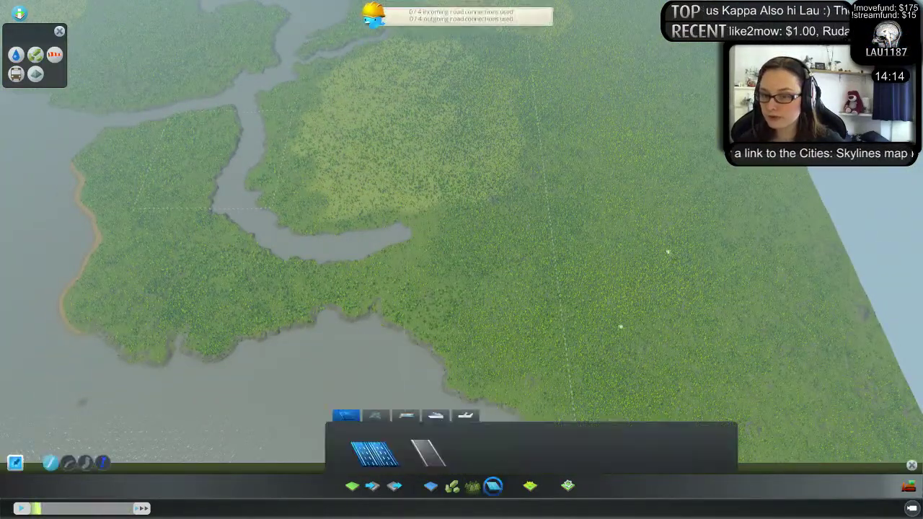
- Look through the outside connection network types and settle on the plane paths
key(w)
click(377, 416)
click(406, 415)
click(435, 416)
click(465, 416)
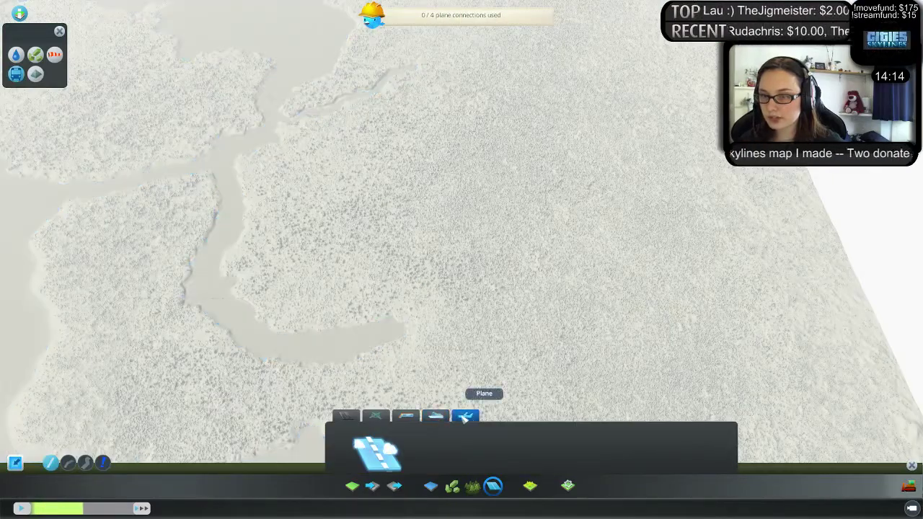
- Draw a straight plane path across the whole map, from the open-sea edge over the peninsula to the opposite mainland edge
scroll(400, 229, down, 5)
scroll(401, 229, up, 3)
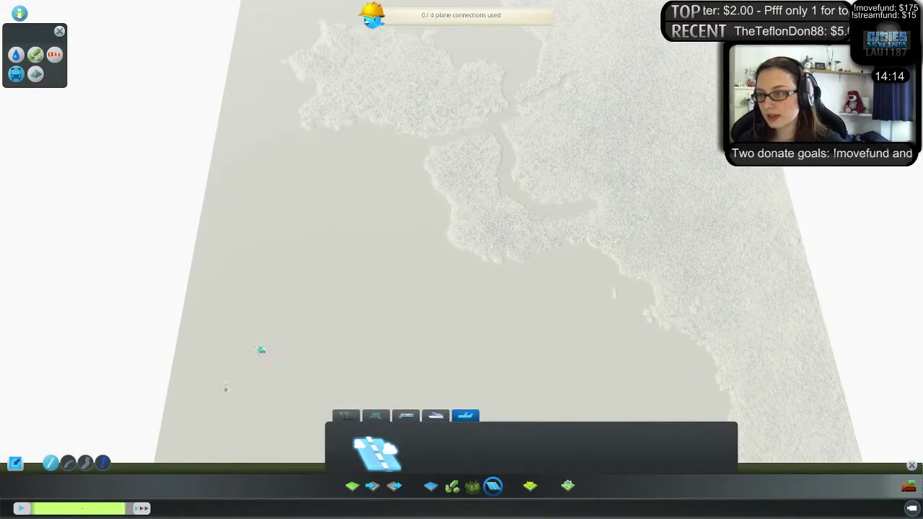
middle_drag(247, 316, 467, 259)
middle_drag(565, 211, 541, 202)
key(w)
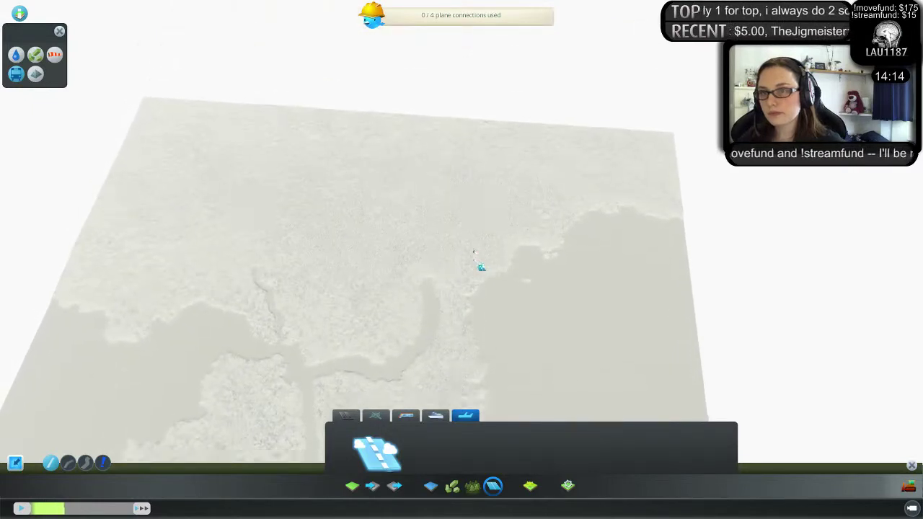
key(s)
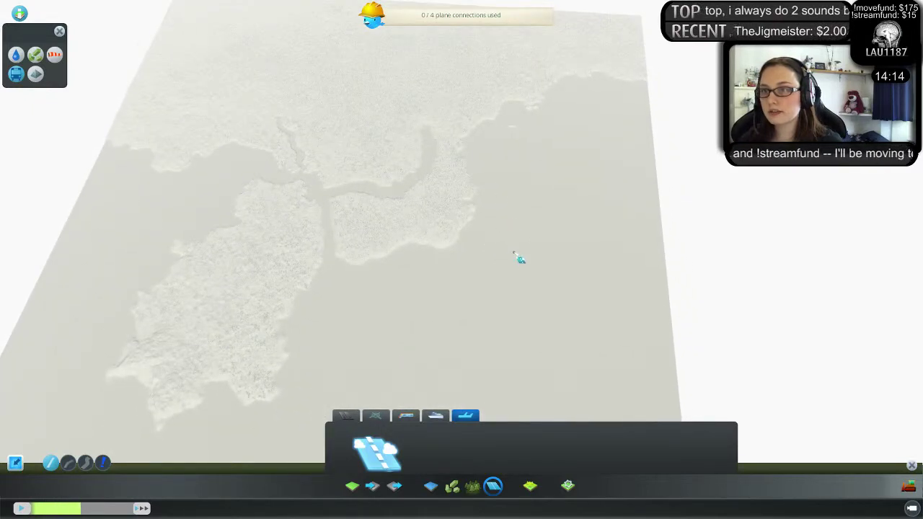
mouse_move(519, 258)
middle_down()
mouse_move(468, 268)
mouse_move(526, 267)
middle_up()
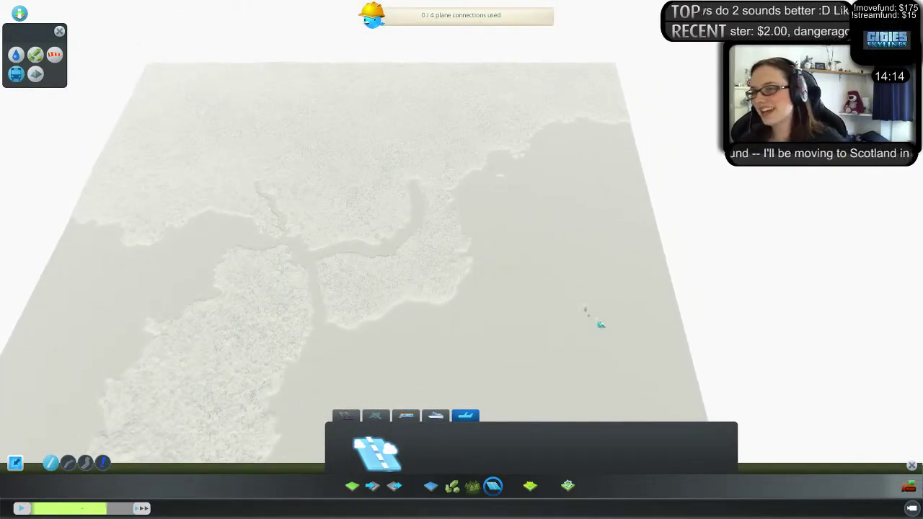
middle_drag(567, 240, 663, 296)
drag(688, 400, 150, 67)
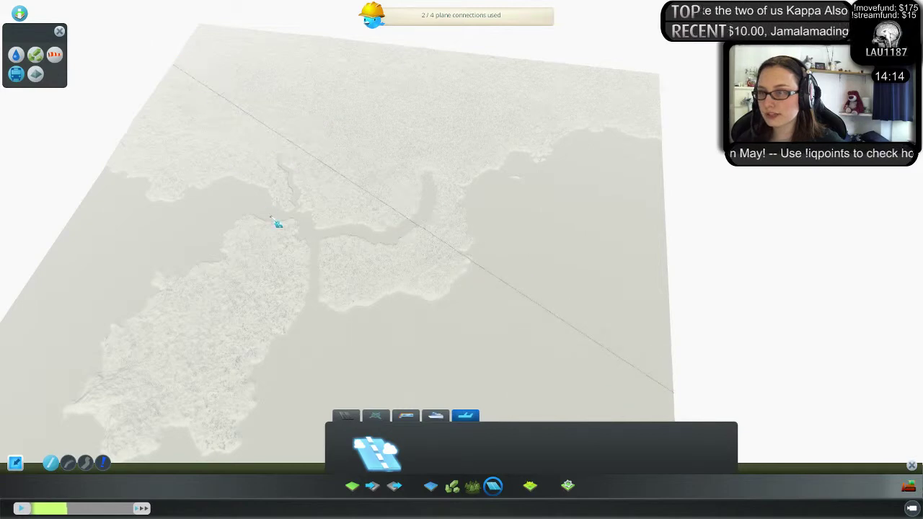
- Draw a second plane path from the mainland's map edge to the middle of the first path, beside the river
middle_drag(271, 217, 259, 321)
middle_drag(404, 159, 854, 321)
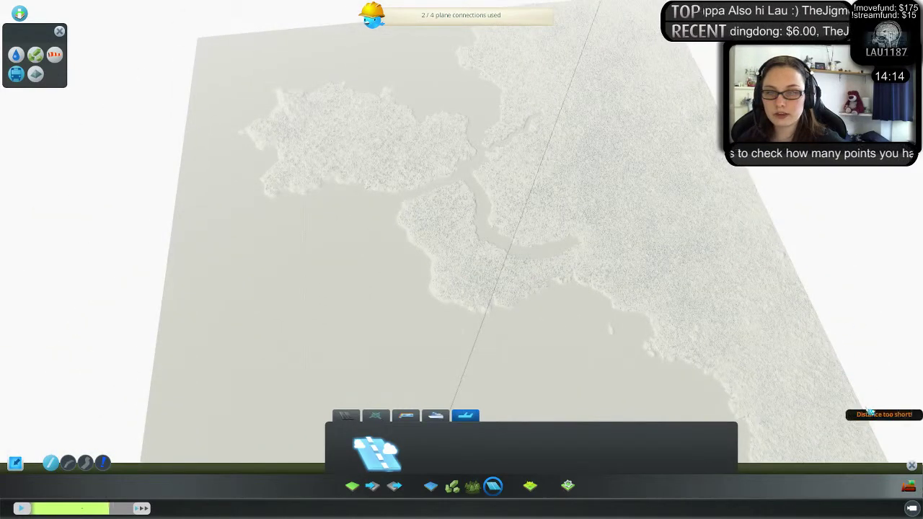
drag(830, 393, 529, 219)
click(524, 214)
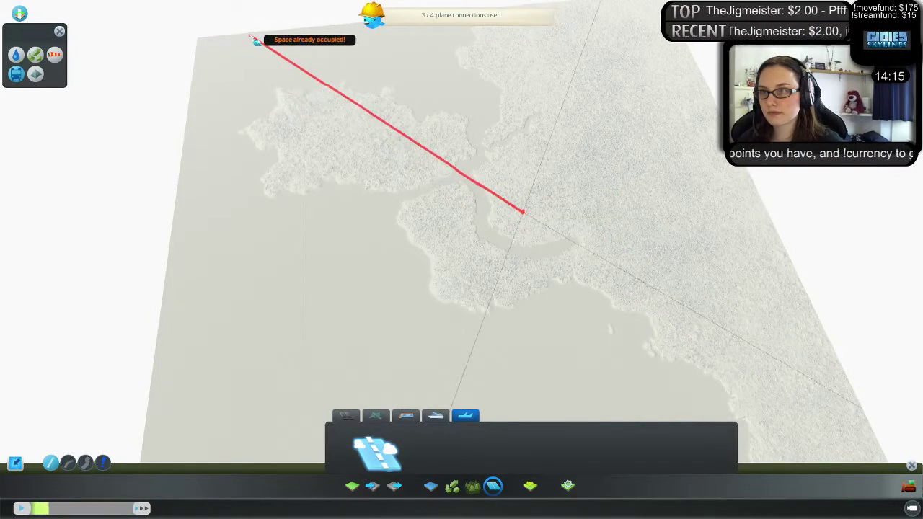
- Continue the second plane path from the crossing over the large island to the sea edge beyond it
drag(256, 42, 488, 181)
scroll(534, 212, up, 5)
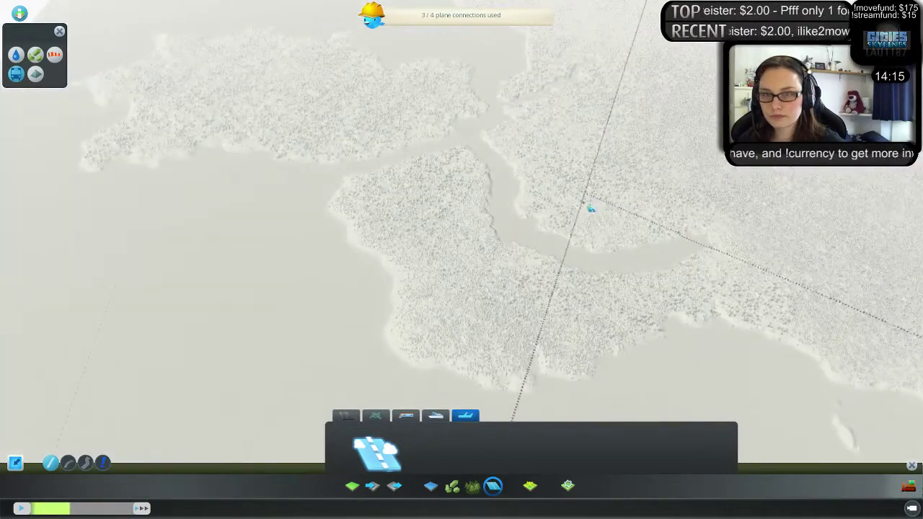
click(584, 201)
scroll(235, 48, down, 5)
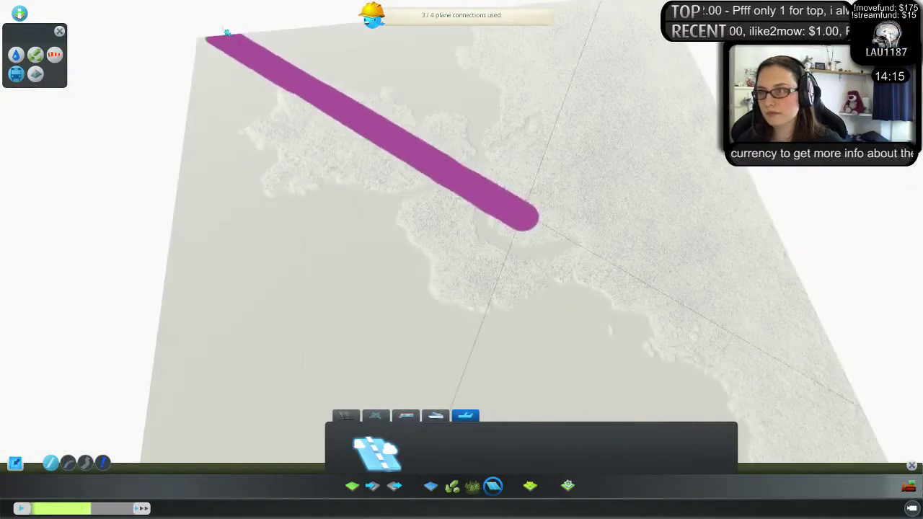
click(222, 27)
- Draw a ship path from the sea edge near the mainland to a bend off the peninsula, and on to the opposite sea edge
middle_drag(458, 239, 462, 260)
click(436, 415)
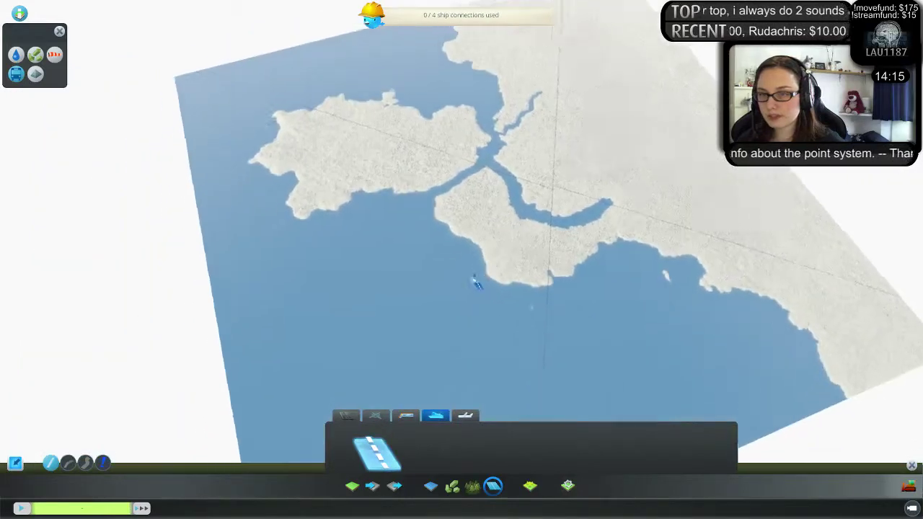
middle_drag(556, 329, 743, 325)
middle_drag(599, 187, 526, 171)
click(675, 131)
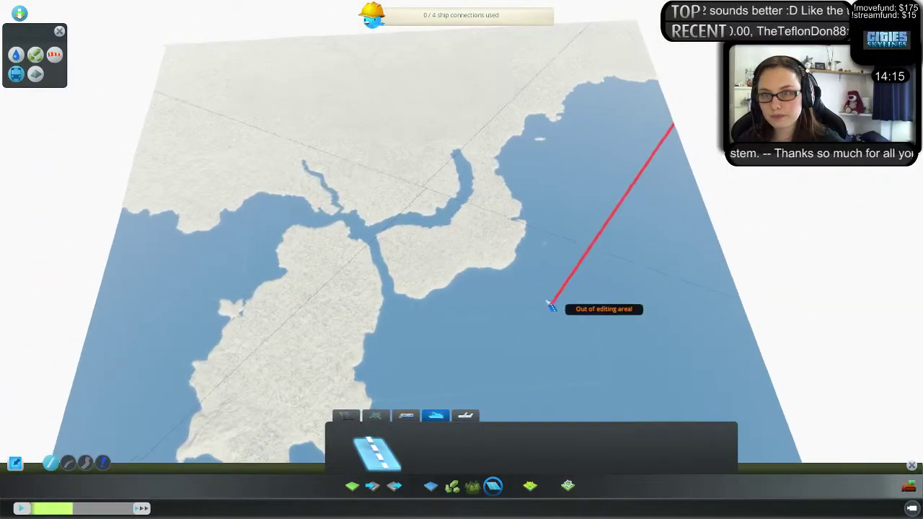
click(465, 344)
middle_drag(581, 354, 469, 262)
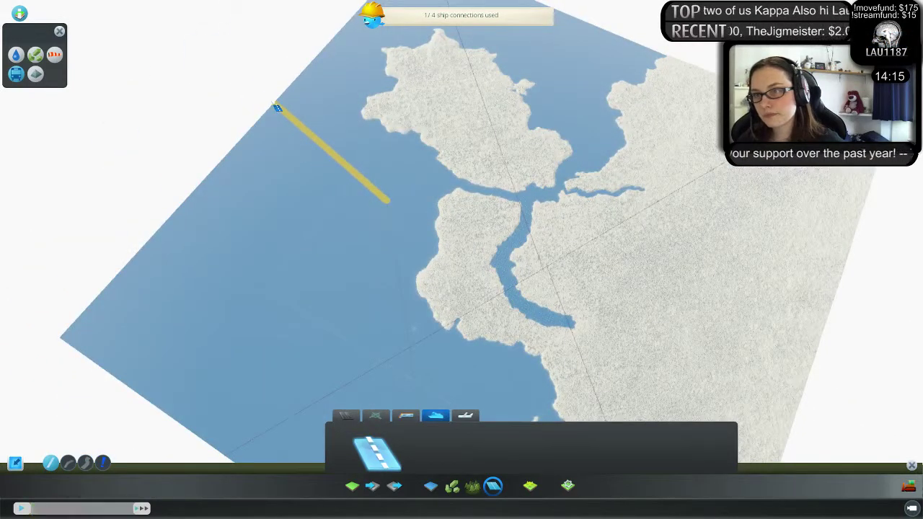
click(277, 108)
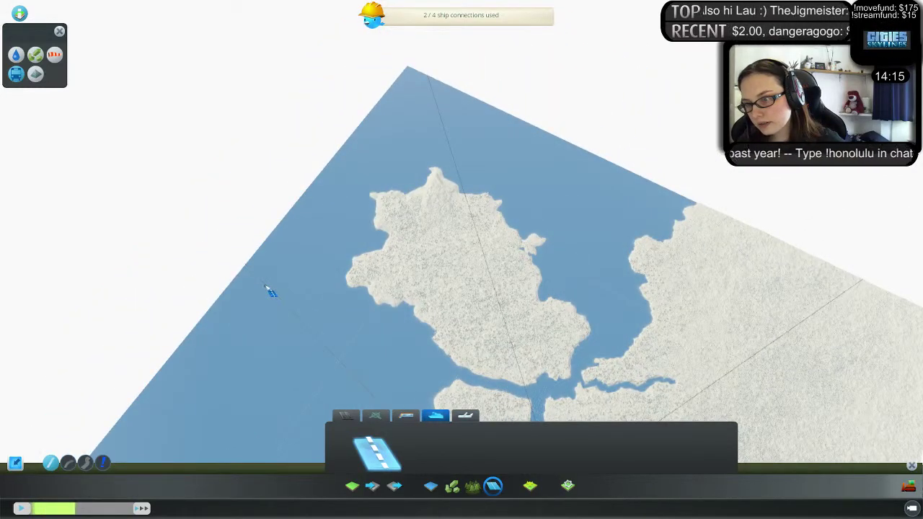
- Route a ship path around the outer side of the large island toward the mainland bay, and link it to the map edge
click(266, 286)
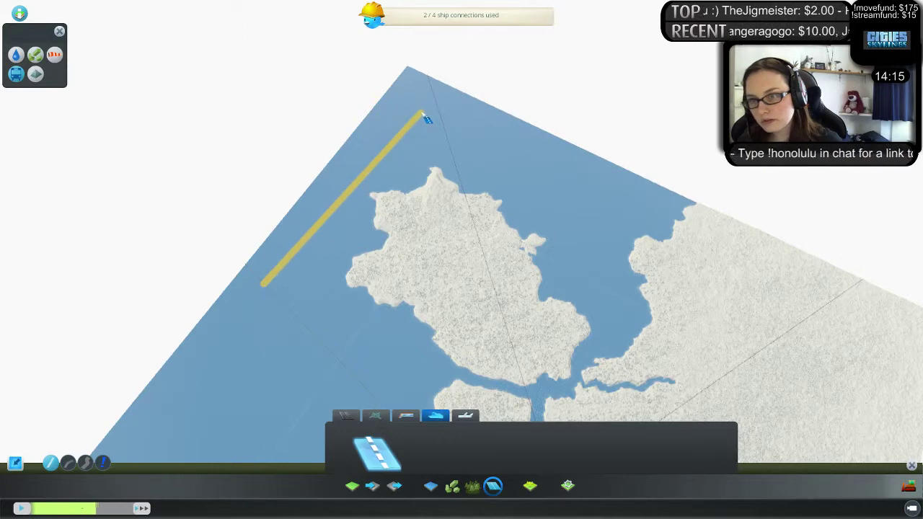
click(425, 115)
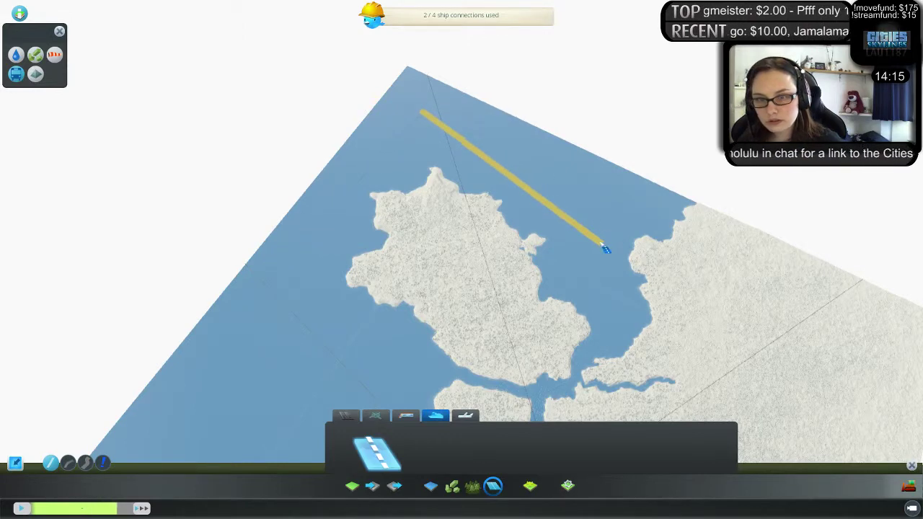
right_click(604, 247)
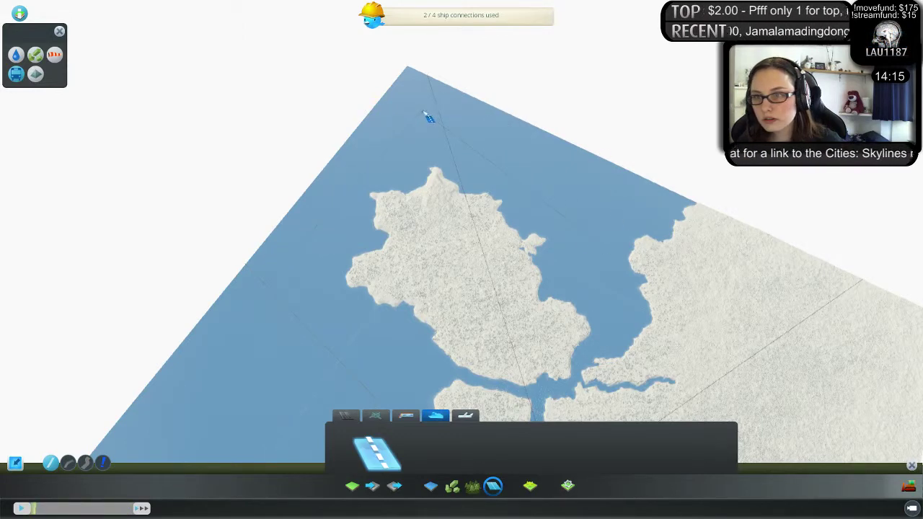
scroll(546, 146, up, 10)
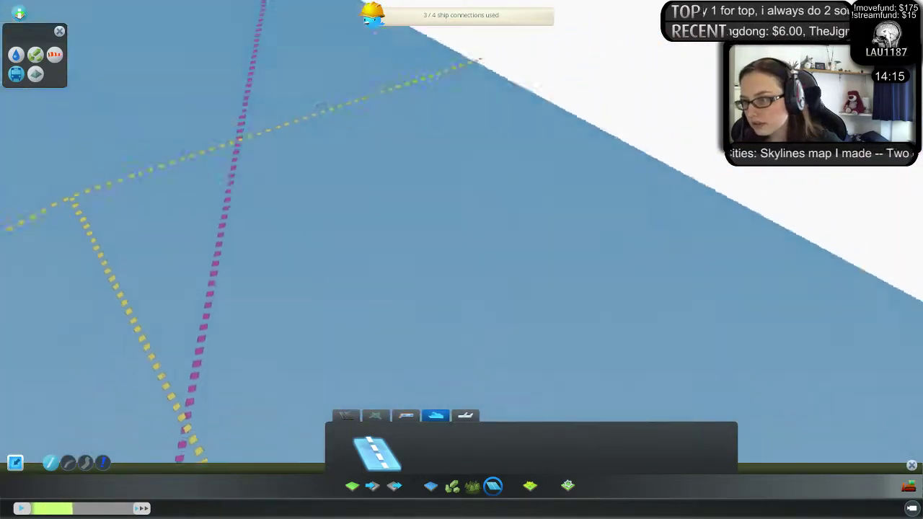
- Extend the ship path behind the large island deep into the bay between the island and the mainland
scroll(453, 233, down, 10)
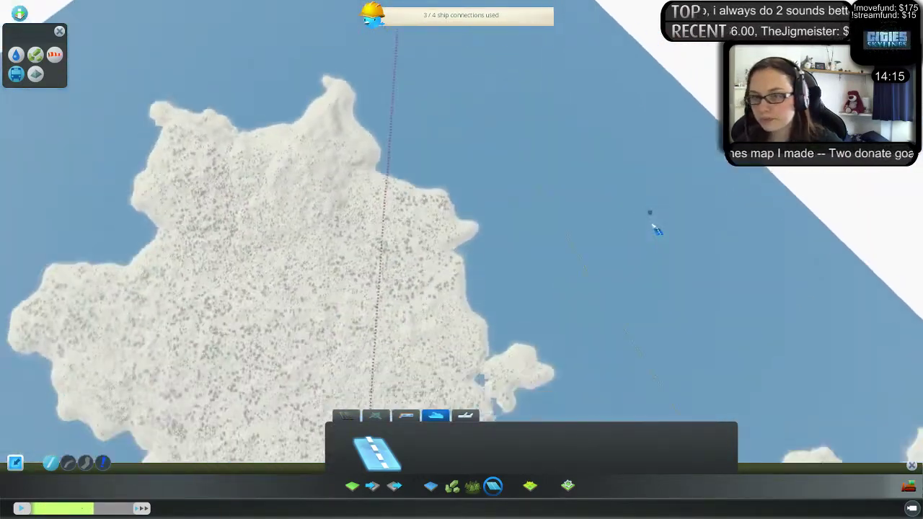
scroll(657, 229, up, 8)
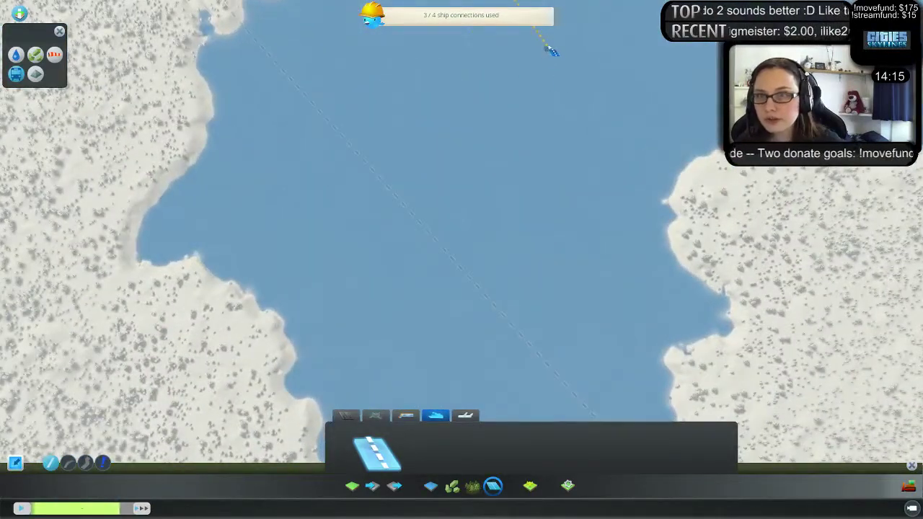
key(s)
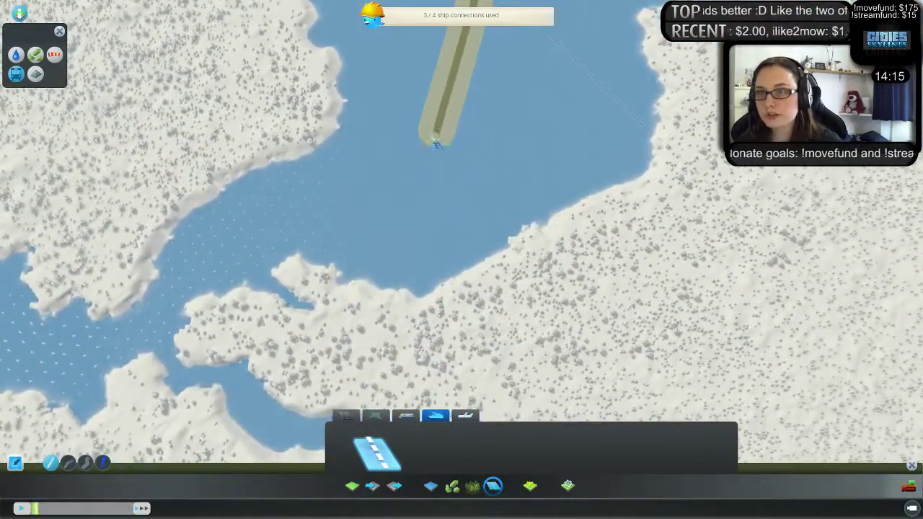
click(418, 166)
right_click(428, 168)
- Add a ship branch from the bend off the peninsula toward the mouth of the channel beside the large island
scroll(478, 180, down, 5)
key(a)
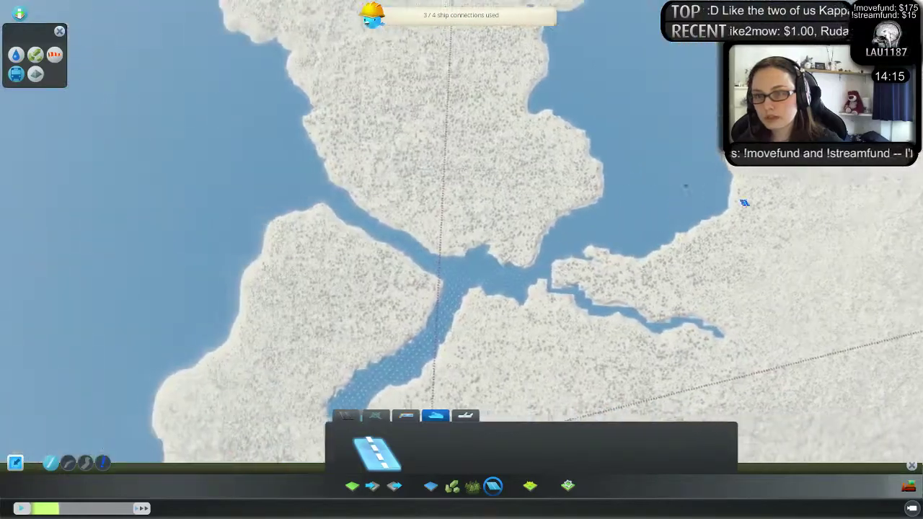
scroll(728, 197, up, 5)
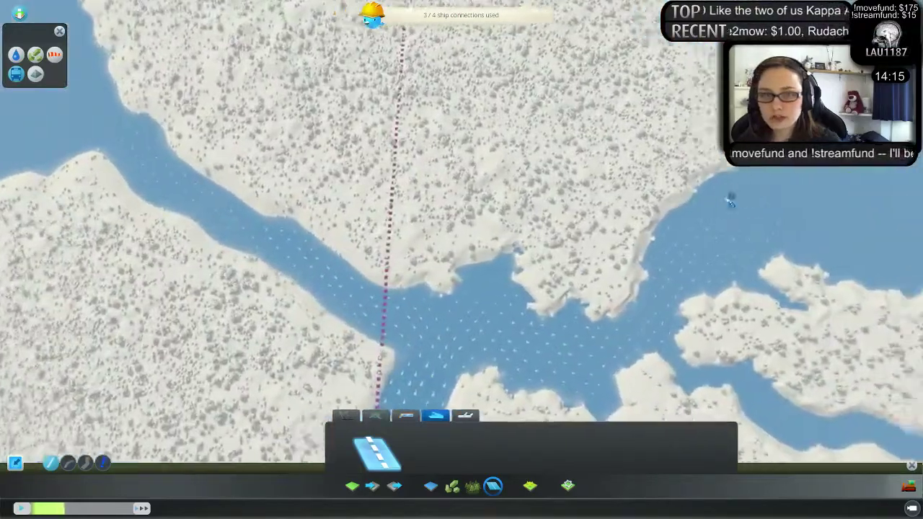
key(d)
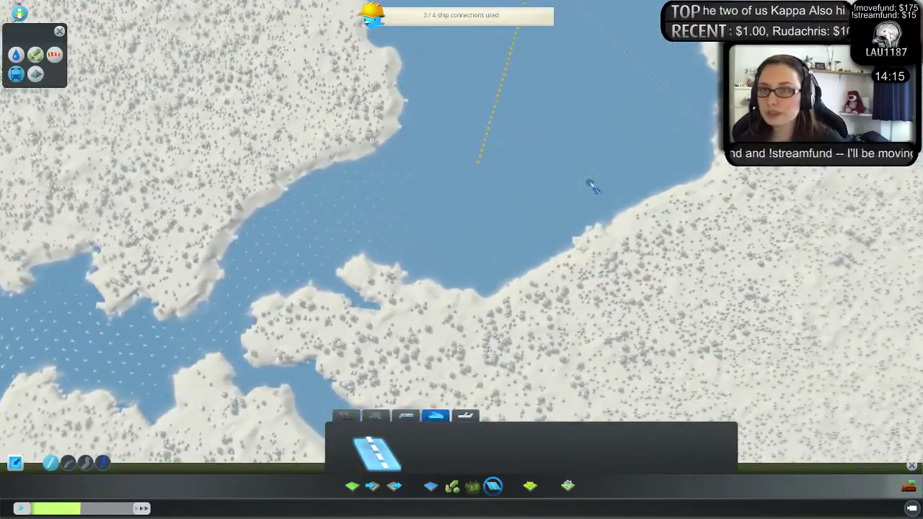
scroll(473, 189, down, 5)
key(a)
key(s)
key(d)
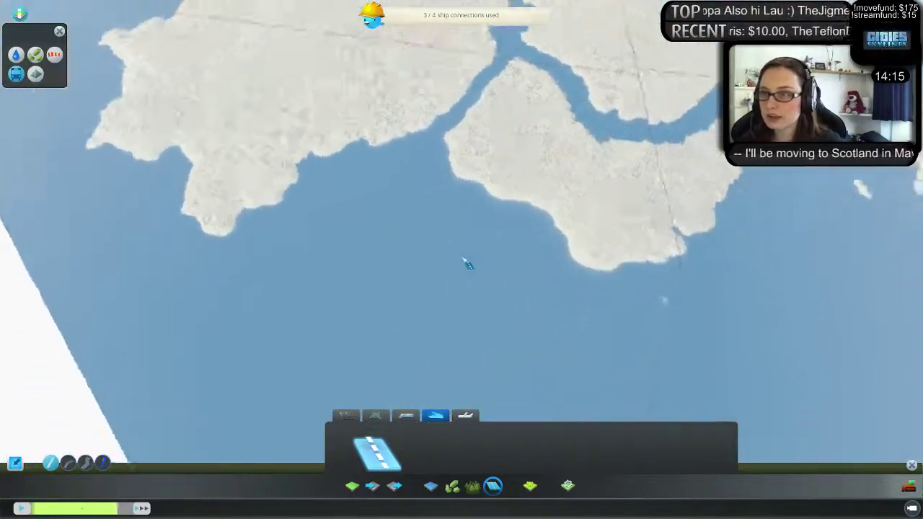
scroll(467, 263, up, 3)
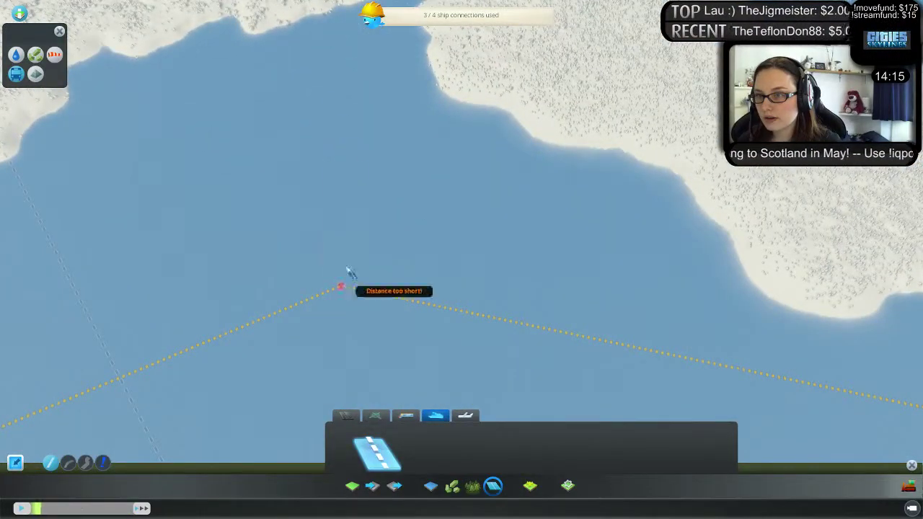
click(349, 62)
right_click(382, 108)
- Add a ship branch from the peninsula-side ship path up into the mainland bay next to the small islet
scroll(469, 288, down, 3)
key(d)
key(s)
middle_drag(481, 290, 548, 226)
click(516, 227)
key(w)
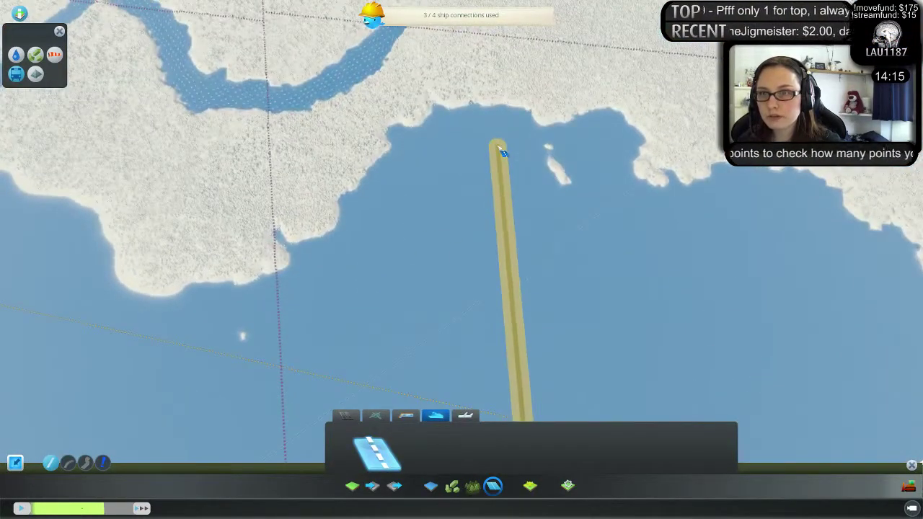
click(499, 148)
right_click(500, 150)
- Survey the sea around the large island and the peninsula out to the map corner to review the ship routes
scroll(576, 300, down, 5)
key(a)
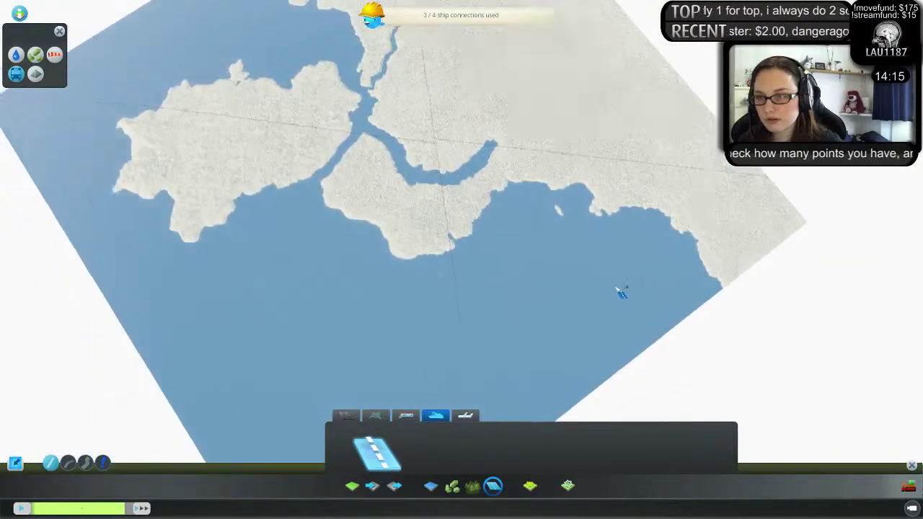
key(a)
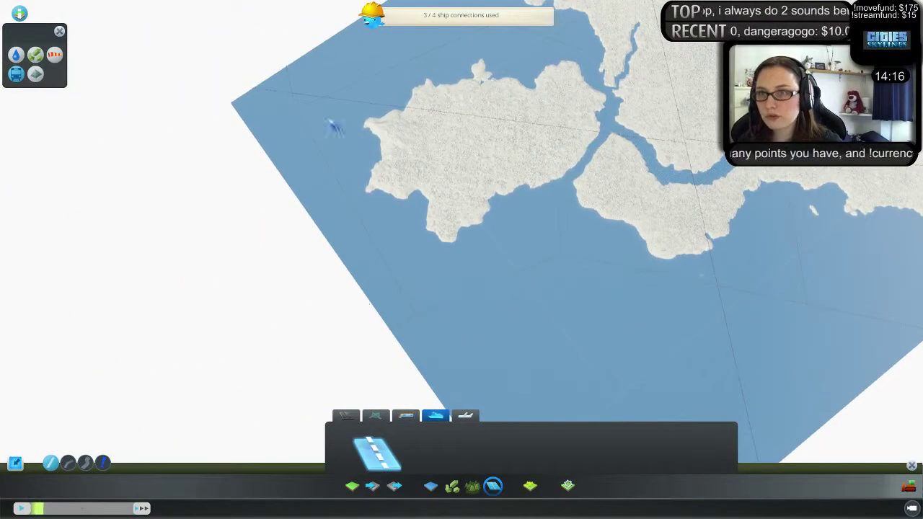
key(s)
key(d)
key(d)
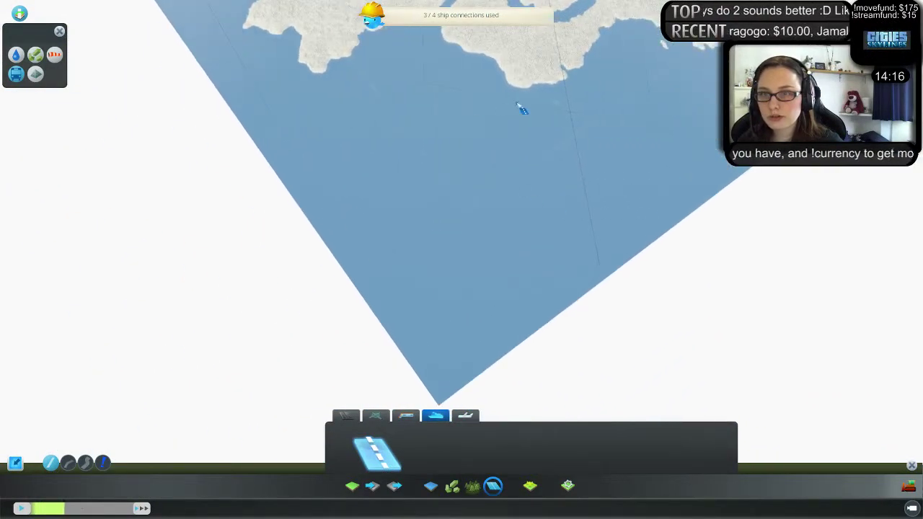
- Draw a ship path from the water off the peninsula out to the map edge near the corner as the fourth ship connection
click(522, 107)
click(511, 368)
scroll(509, 330, up, 3)
key(w)
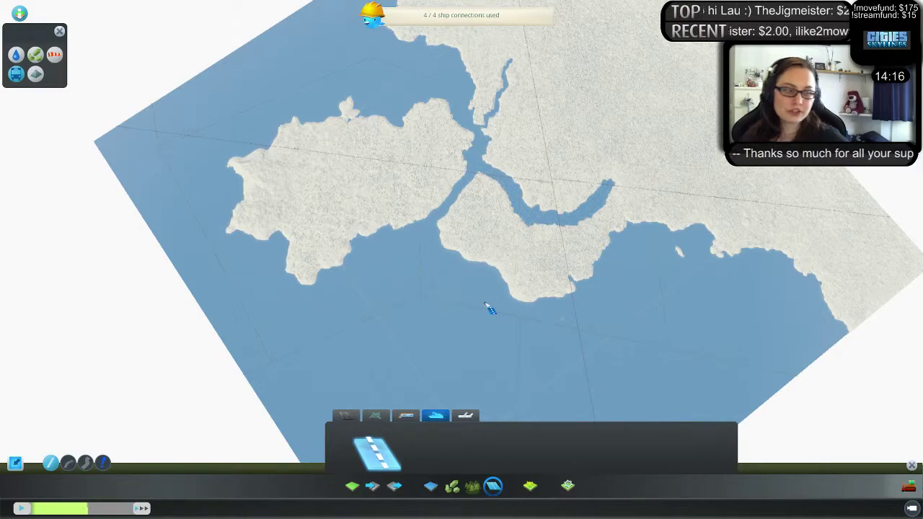
- Examine the large island, the channels and the mainland from several heights for possible train connection routes
scroll(488, 292, up, 3)
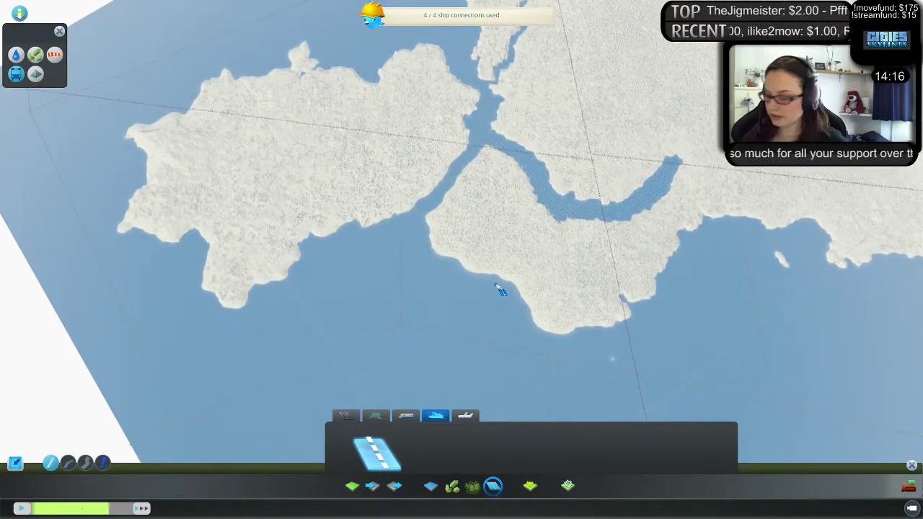
key(w)
middle_drag(494, 347, 538, 208)
scroll(538, 208, up, 2)
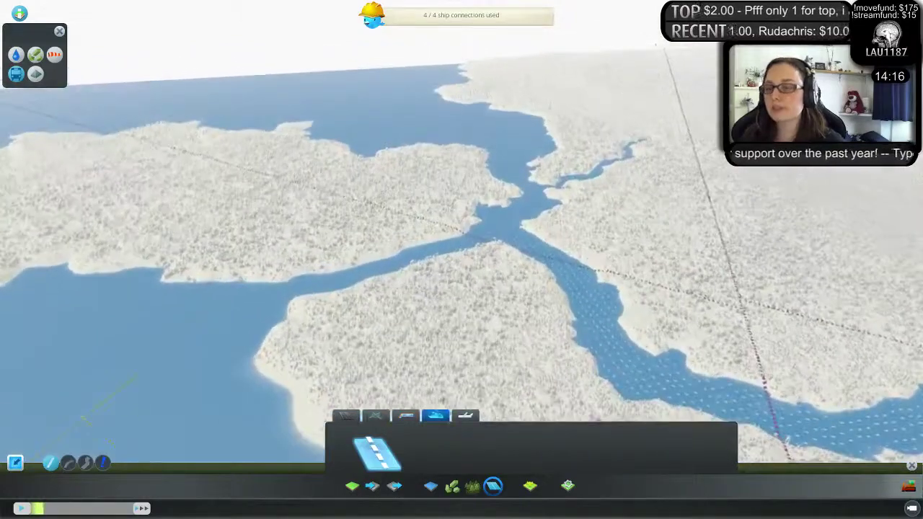
click(407, 416)
middle_drag(520, 207, 463, 260)
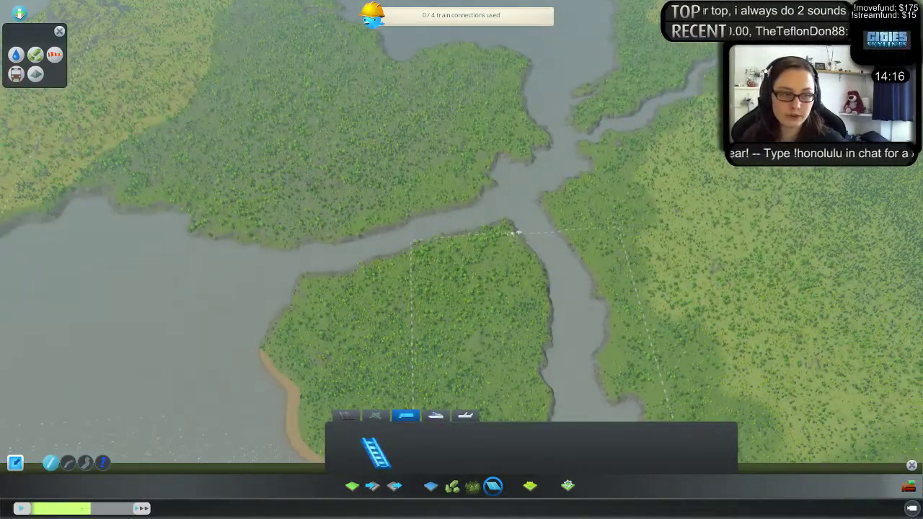
scroll(526, 226, down, 4)
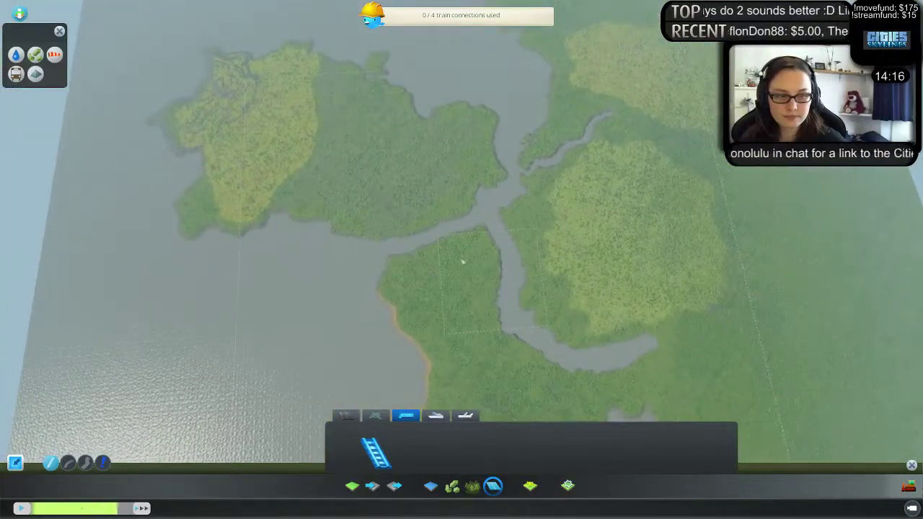
scroll(490, 247, up, 4)
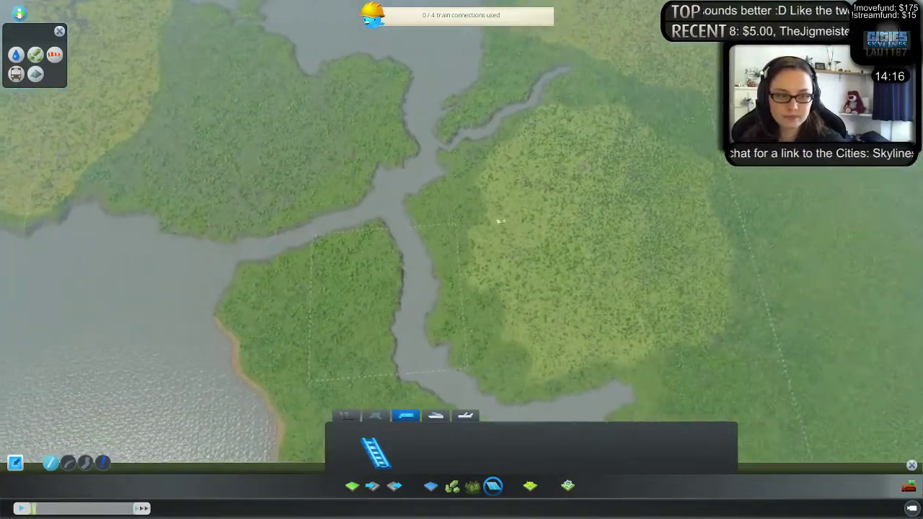
key(w)
key(a)
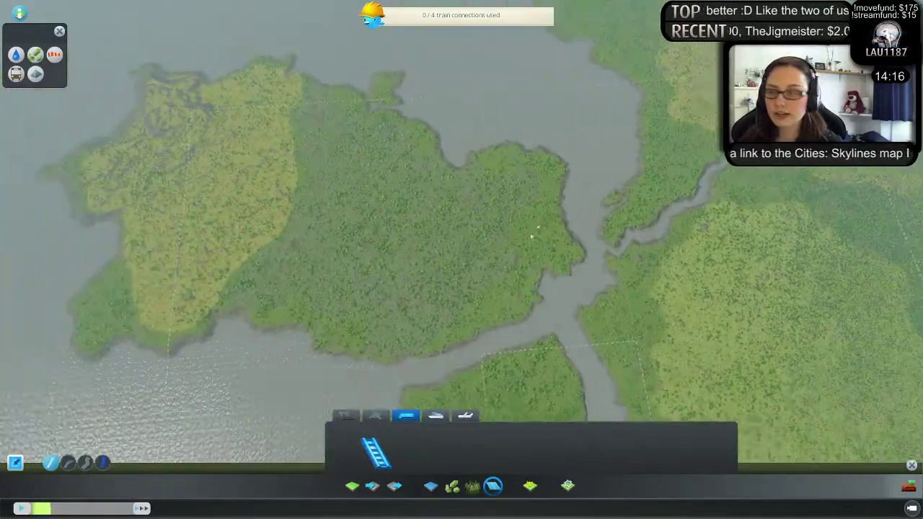
scroll(533, 238, down, 1)
scroll(389, 239, down, 3)
key(s)
key(d)
key(w)
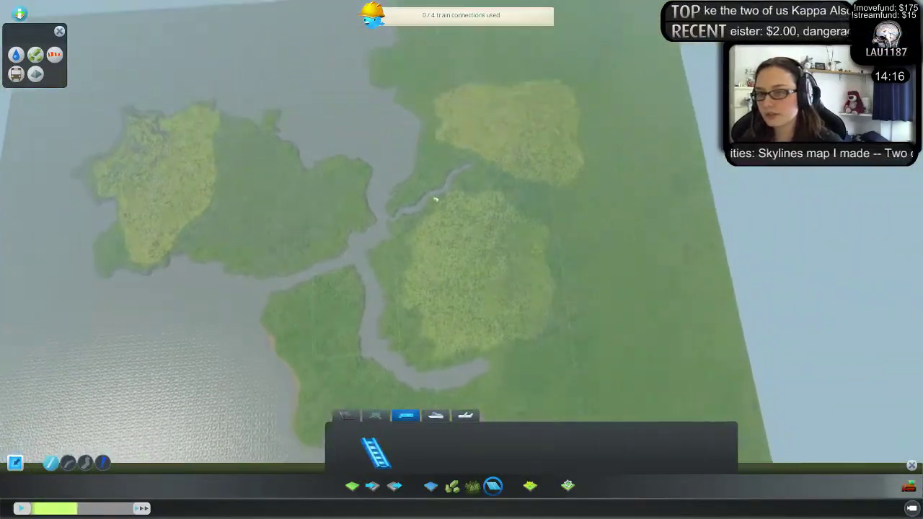
scroll(473, 253, up, 4)
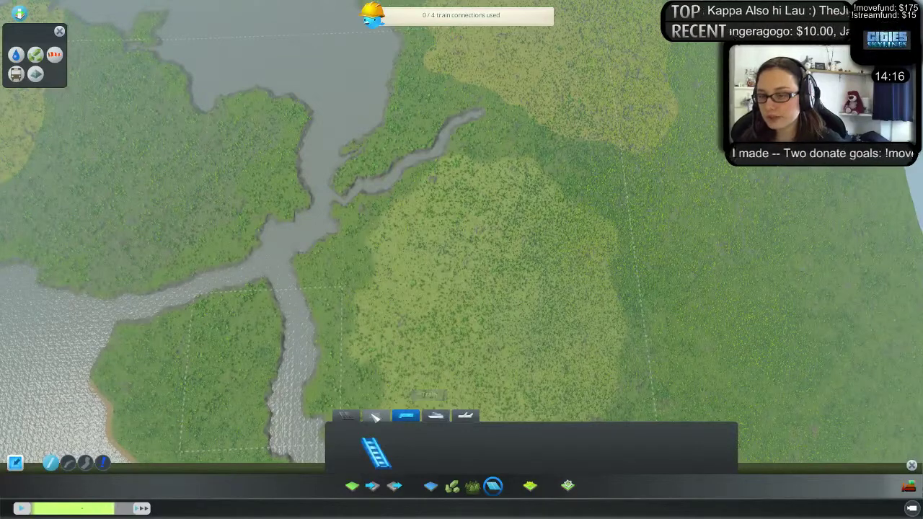
- With the road connections open, examine the starting tile and the riverbanks around it for a highway interchange site
click(348, 416)
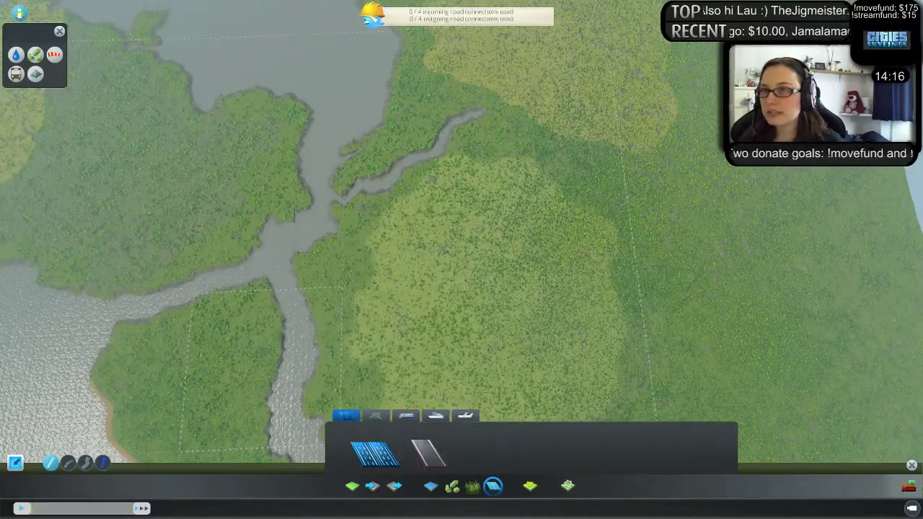
click(373, 15)
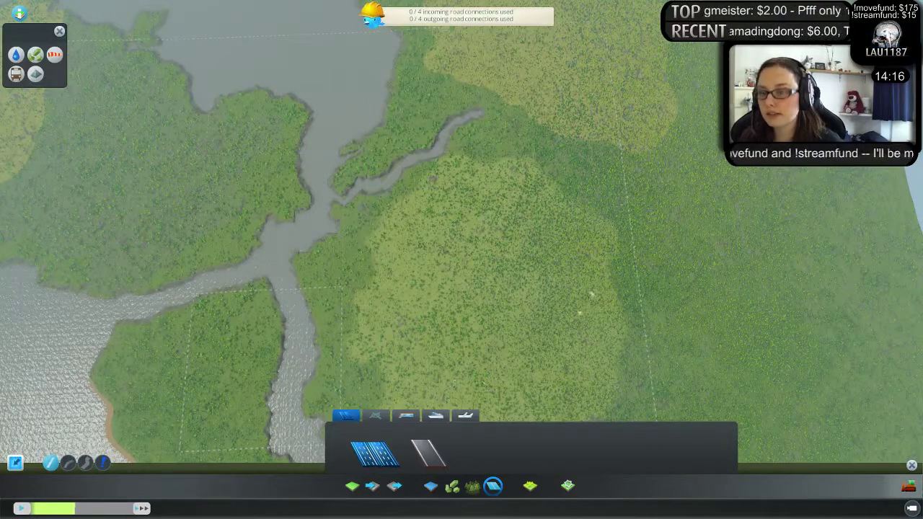
key(s)
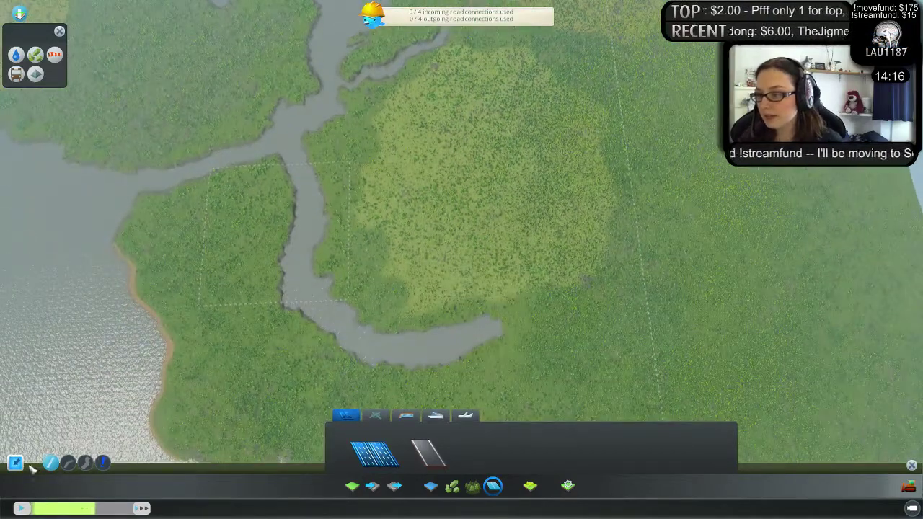
key(a)
middle_drag(472, 212, 375, 235)
scroll(460, 258, down, 5)
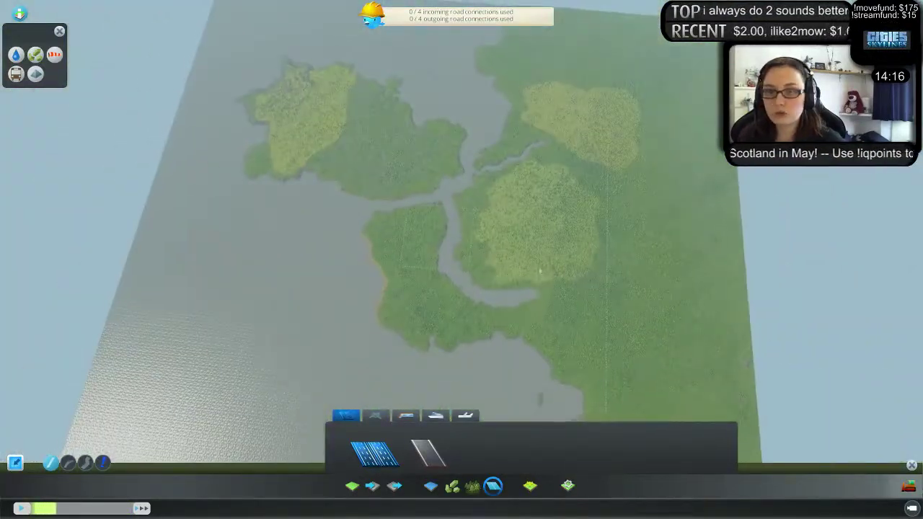
scroll(460, 258, up, 5)
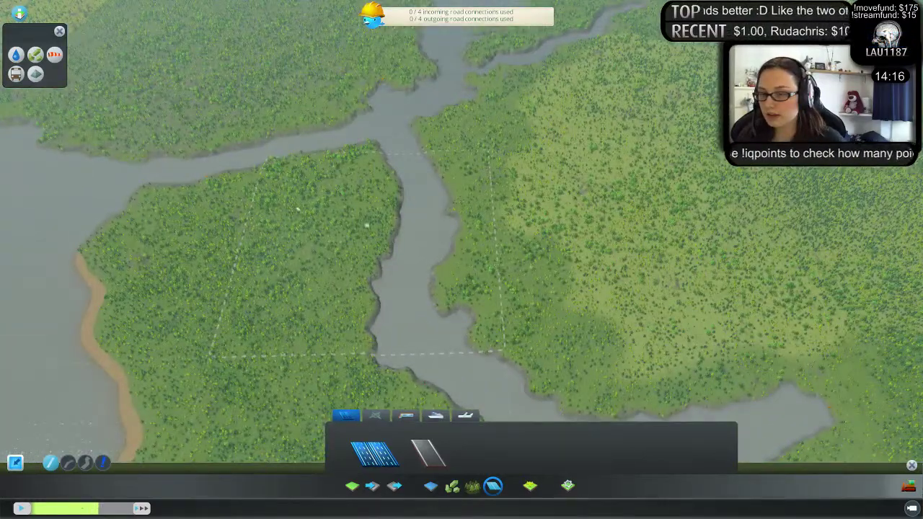
middle_drag(317, 210, 505, 271)
key(s)
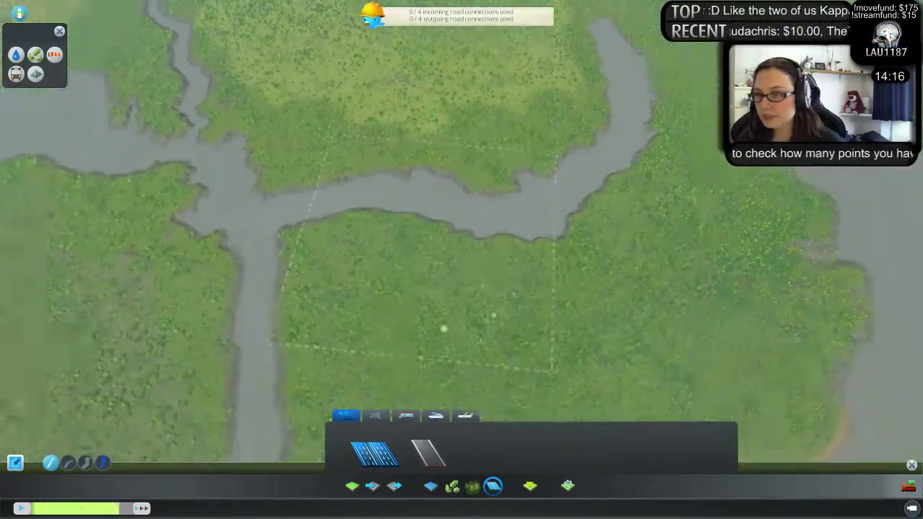
key(w)
scroll(530, 199, up, 1)
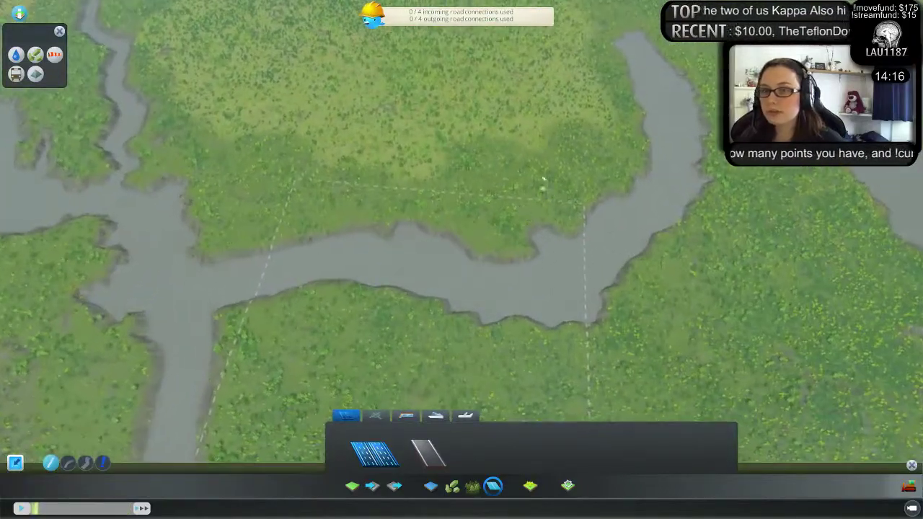
middle_drag(552, 143, 443, 149)
key(w)
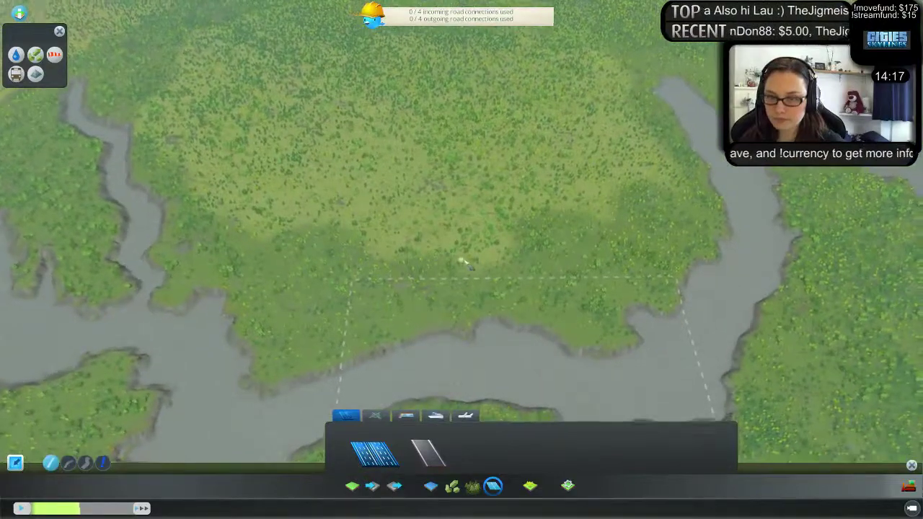
- Choose the three-way highway interchange and rotate it diagonally over the light clearing north of the starting tile
scroll(461, 263, up, 5)
click(375, 415)
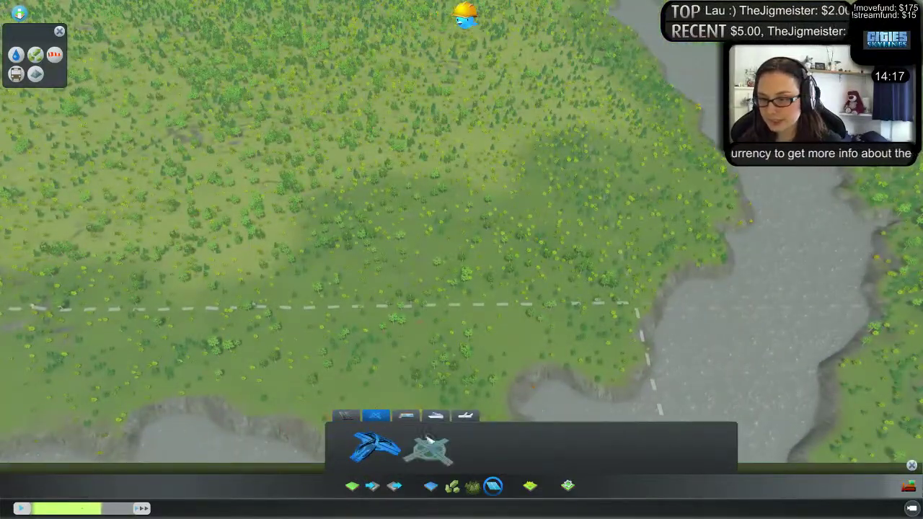
click(376, 447)
scroll(443, 198, down, 5)
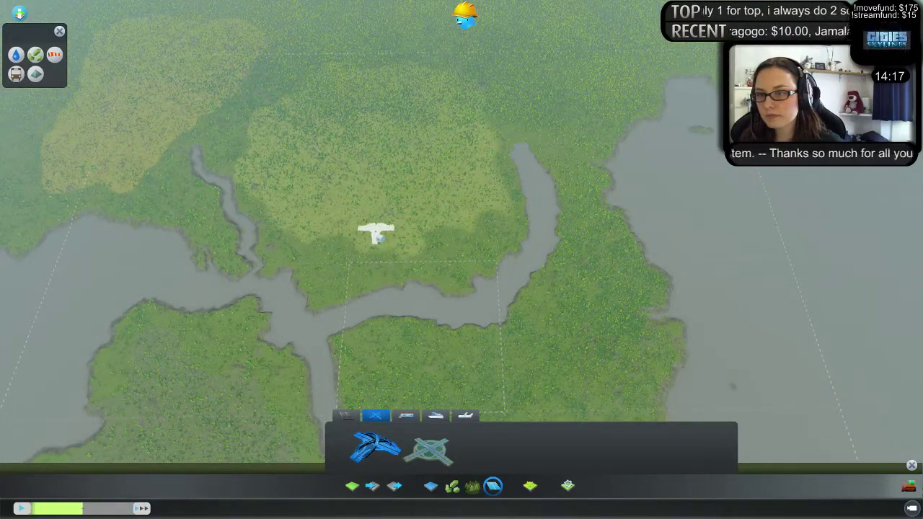
scroll(377, 235, up, 4)
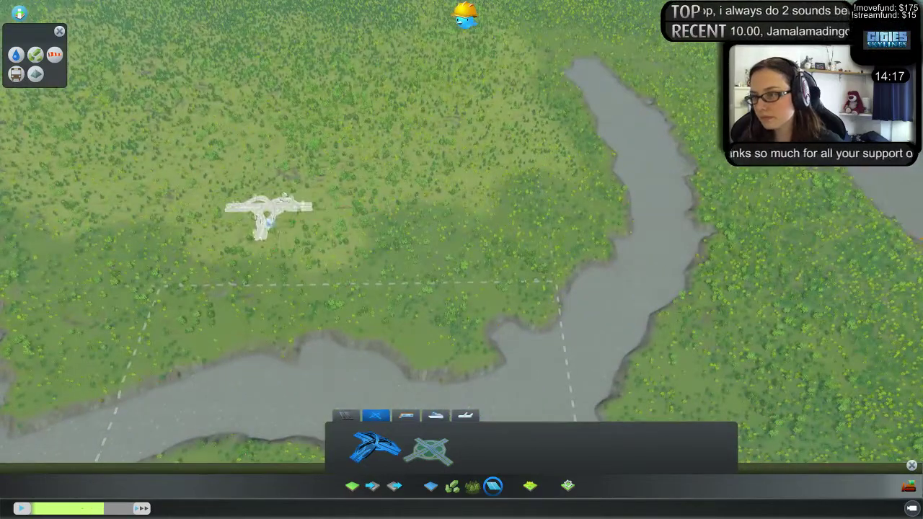
right_drag(268, 222, 271, 221)
right_click(272, 222)
right_click(270, 222)
right_click(270, 222)
right_click(268, 222)
right_click(266, 221)
scroll(238, 202, down, 4)
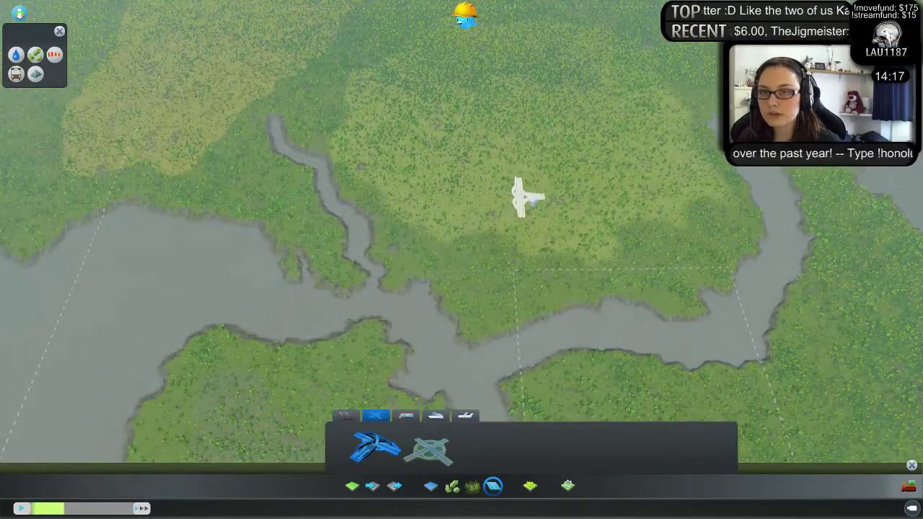
right_click(516, 208)
key(d)
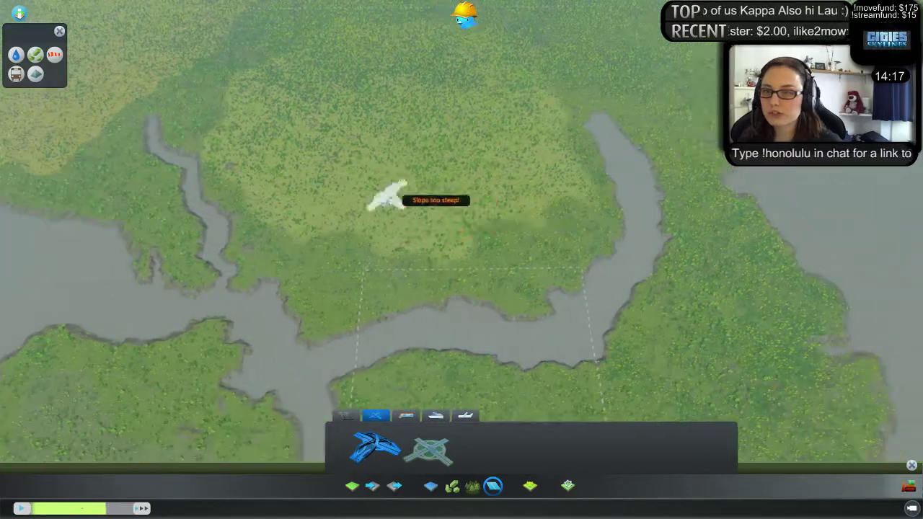
click(431, 451)
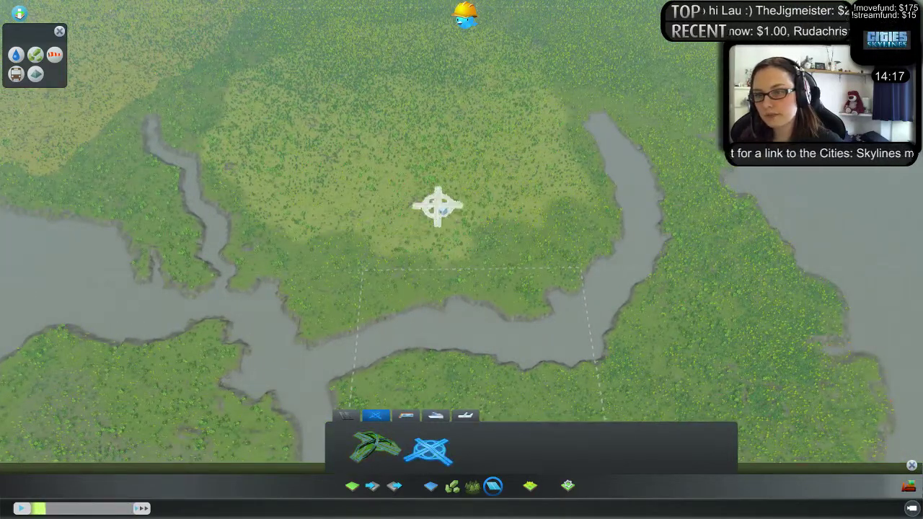
scroll(437, 207, down, 5)
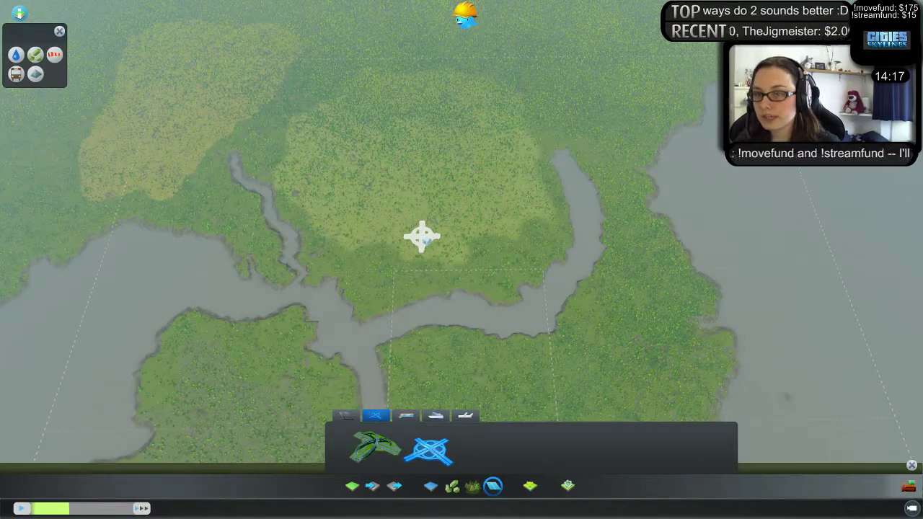
scroll(422, 237, up, 5)
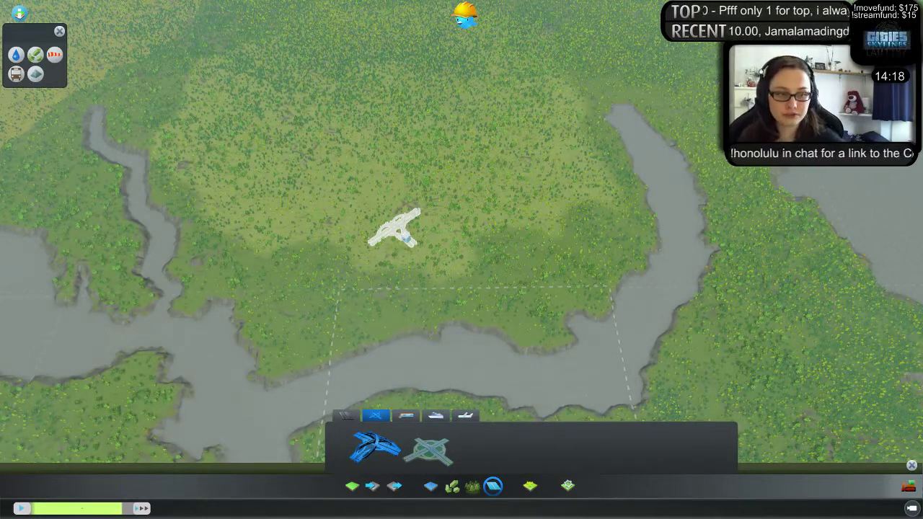
- Place the diagonal three-way interchange at the clearing's edge, just outside the corner of the starting tile
scroll(390, 231, up, 2)
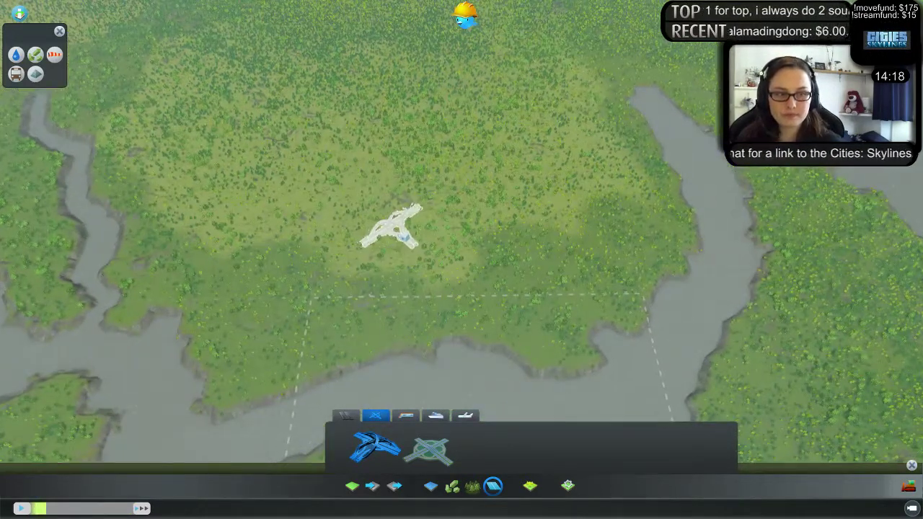
scroll(389, 231, up, 3)
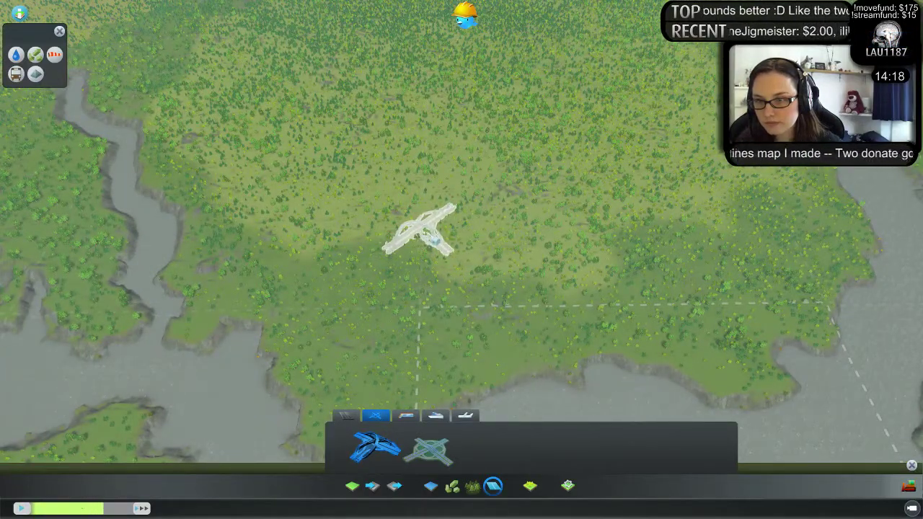
scroll(484, 264, down, 5)
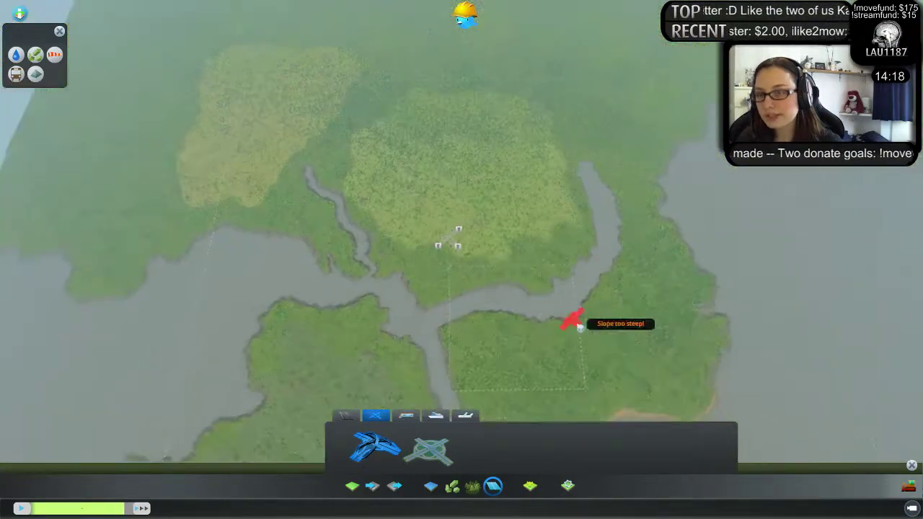
- Examine the large island, the new interchange and the mainland toward the map edge to plan the highway routes
key(s)
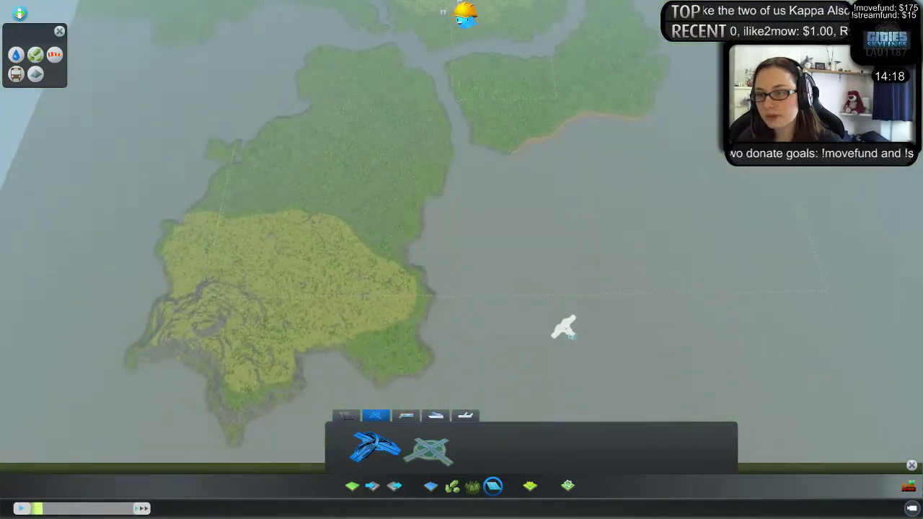
key(w)
scroll(498, 319, up, 1)
scroll(495, 318, up, 3)
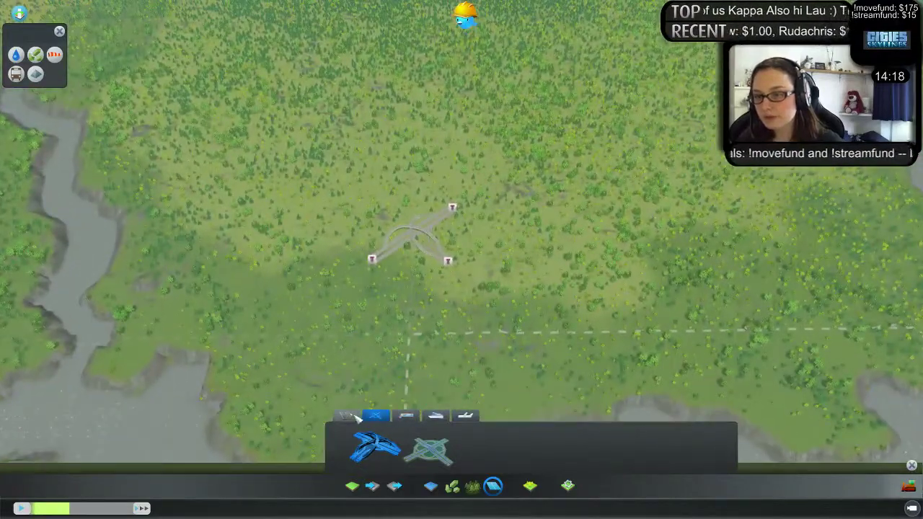
click(349, 416)
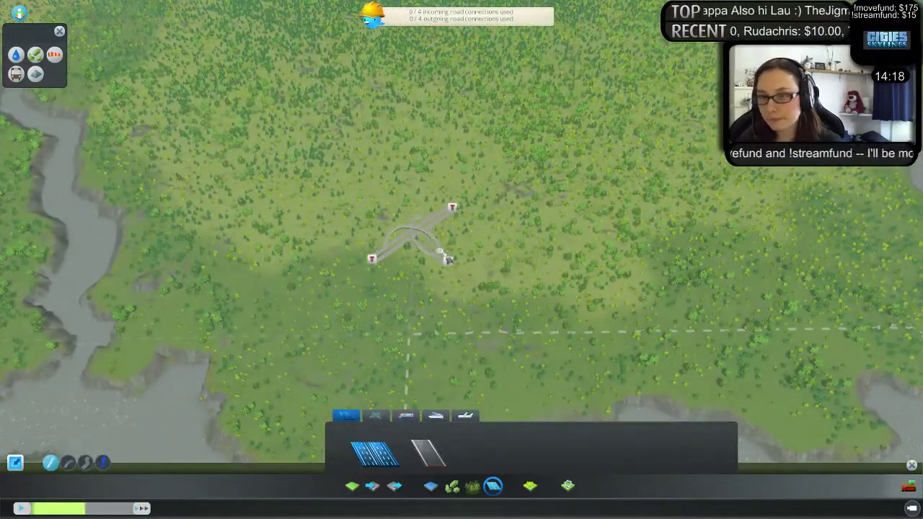
key(s)
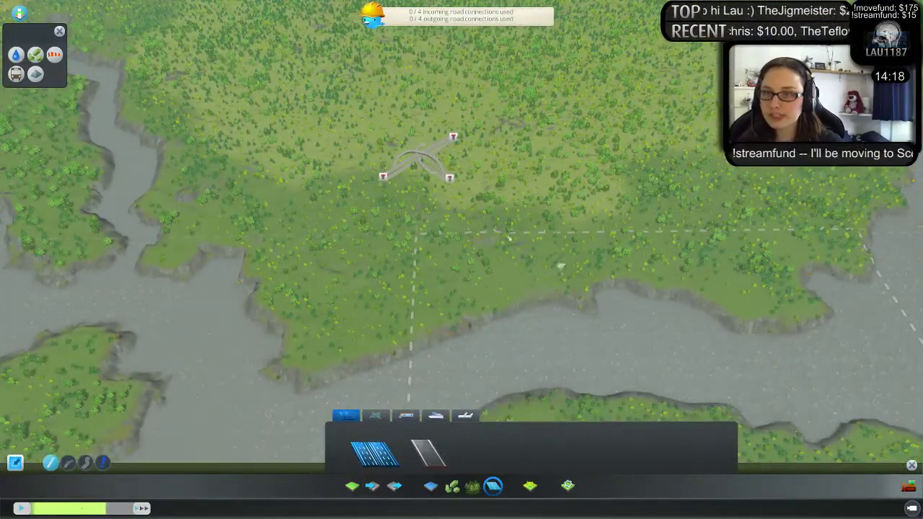
scroll(557, 286, down, 6)
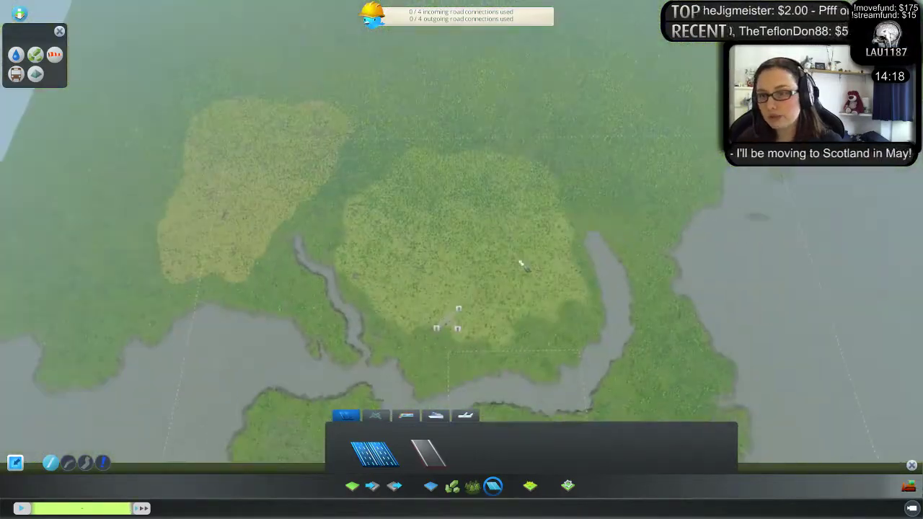
key(w)
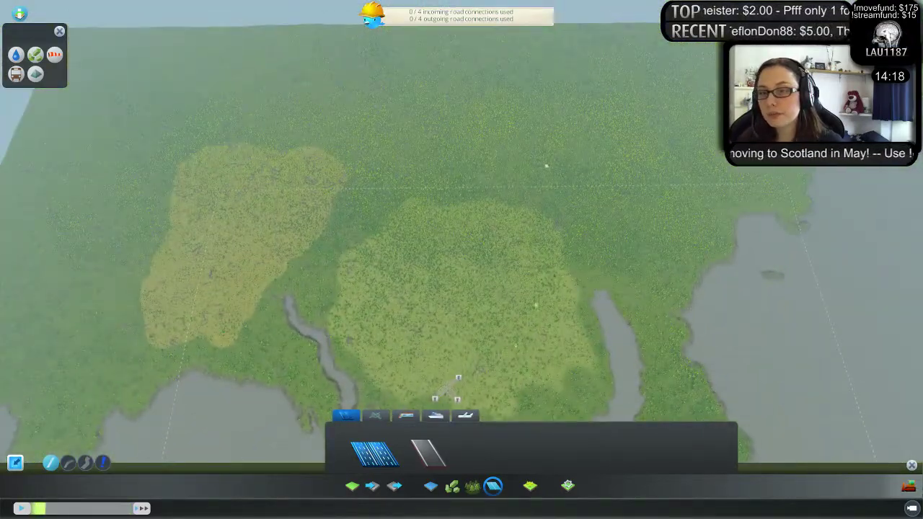
key(w)
key(s)
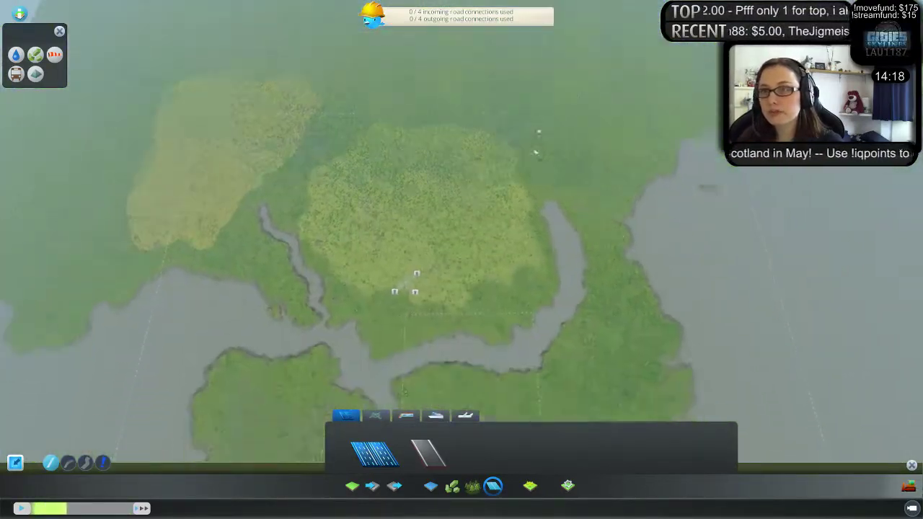
- Draw a straight highway from one lane end of the interchange's stem across the border into the starting tile
key(s)
scroll(491, 220, up, 6)
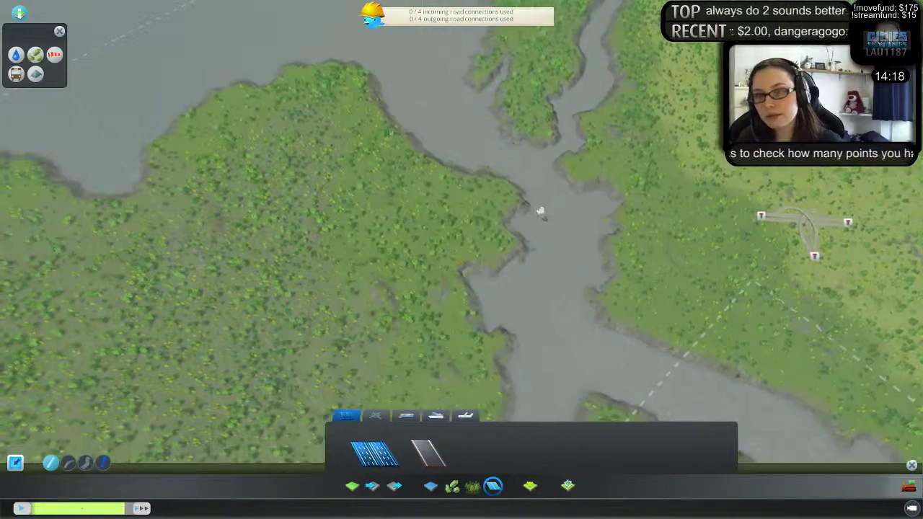
scroll(605, 210, down, 5)
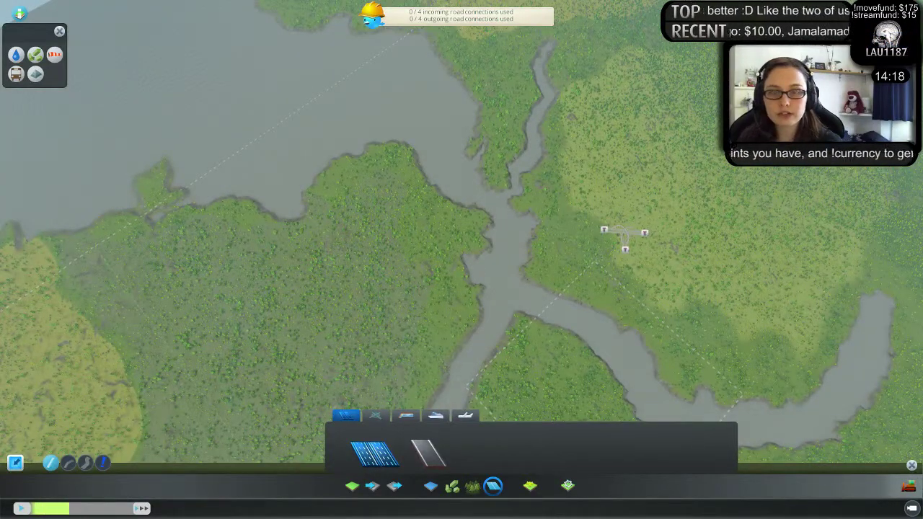
scroll(624, 230, up, 8)
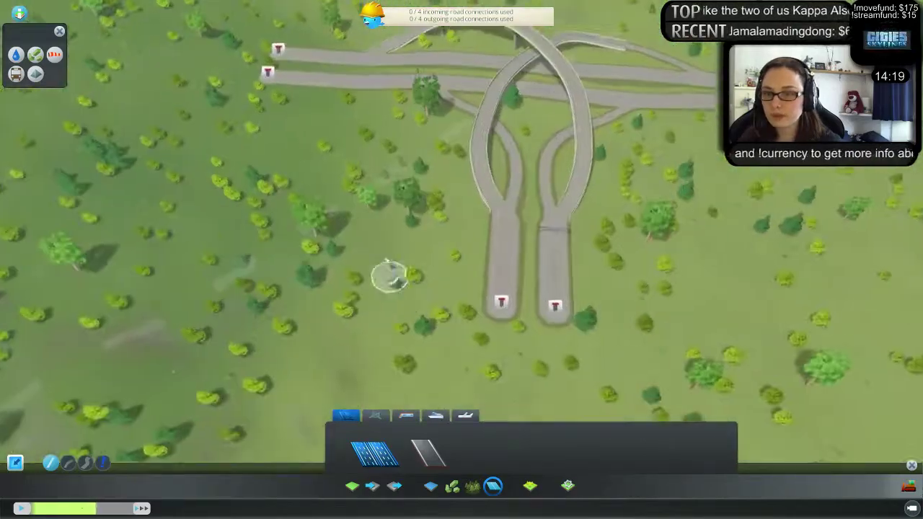
middle_drag(390, 274, 463, 261)
scroll(476, 238, down, 5)
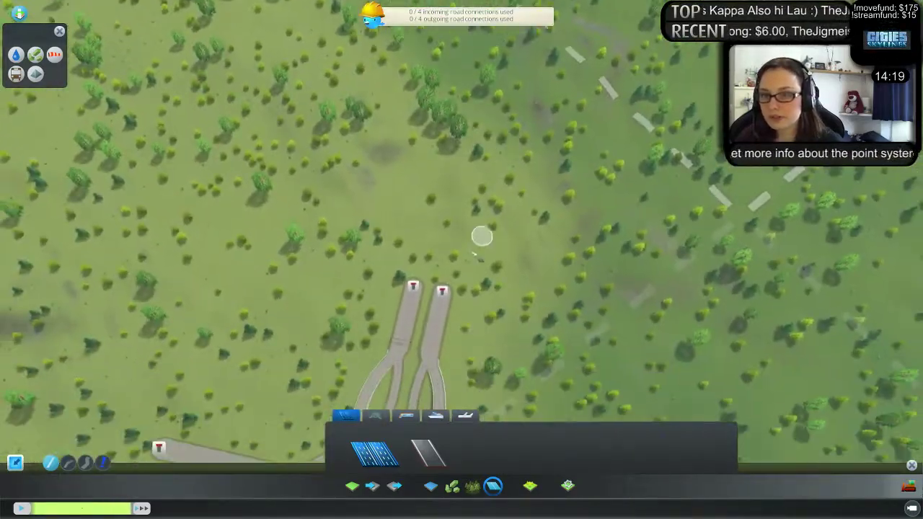
click(446, 289)
key(w)
key(w)
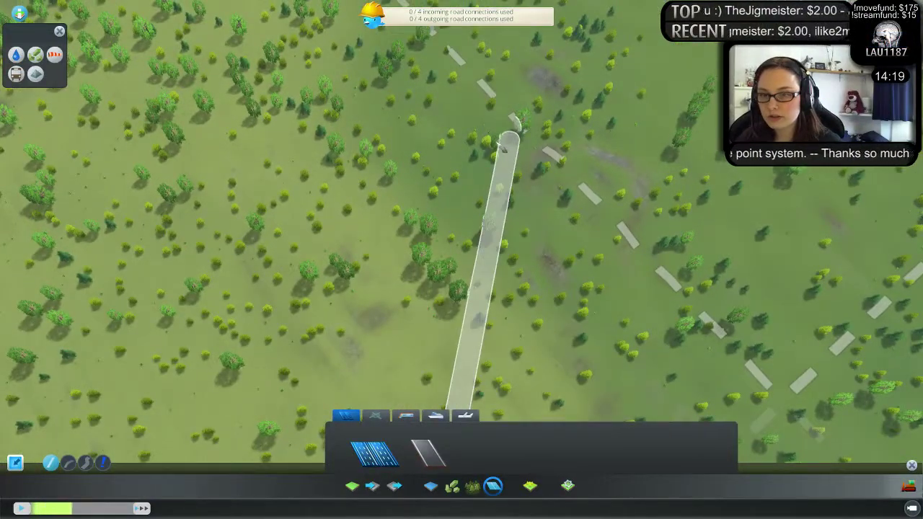
scroll(504, 126, down, 3)
key(s)
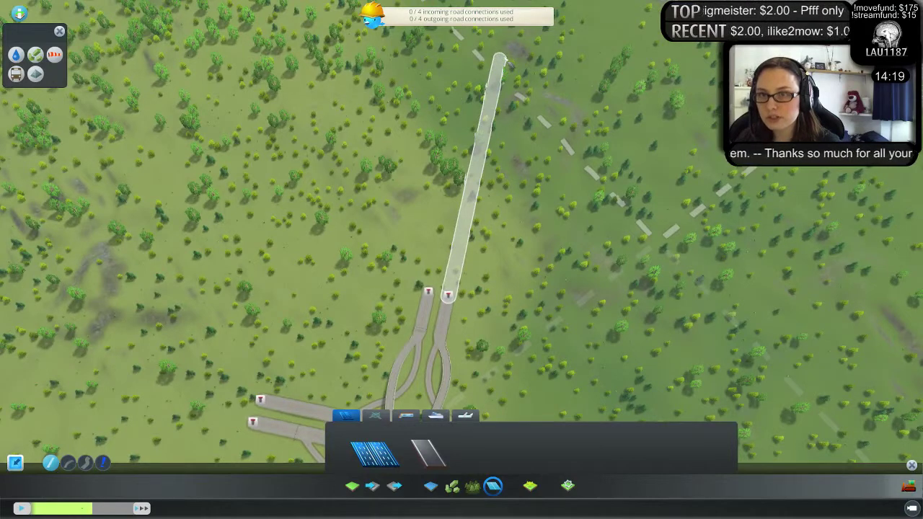
key(w)
click(516, 106)
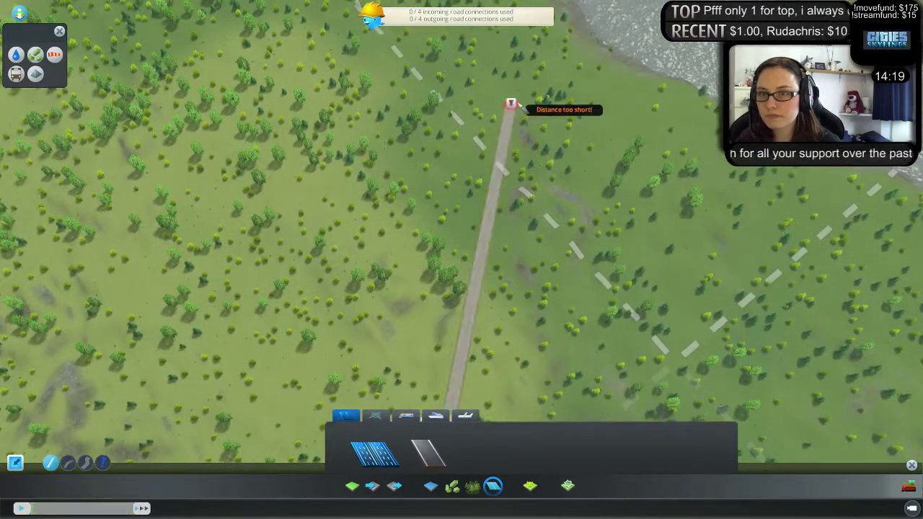
scroll(518, 105, up, 1)
key(w)
right_click(533, 276)
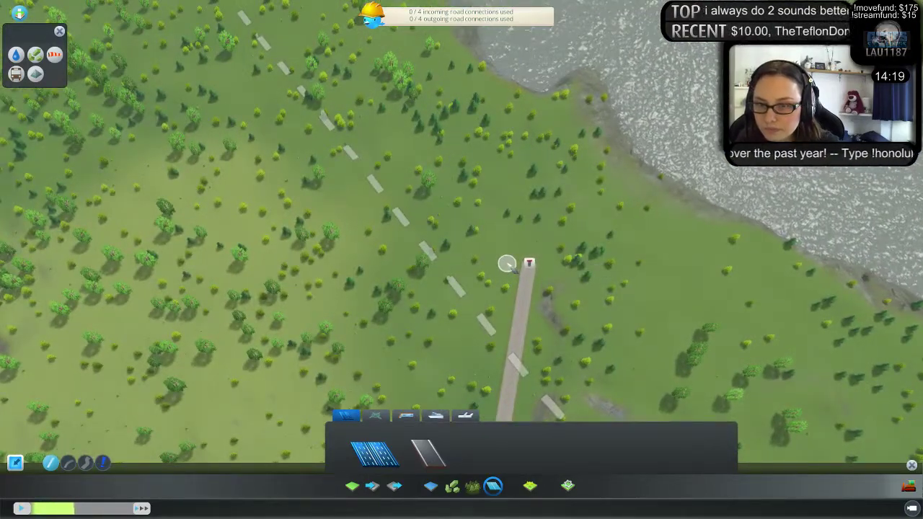
click(507, 264)
key(s)
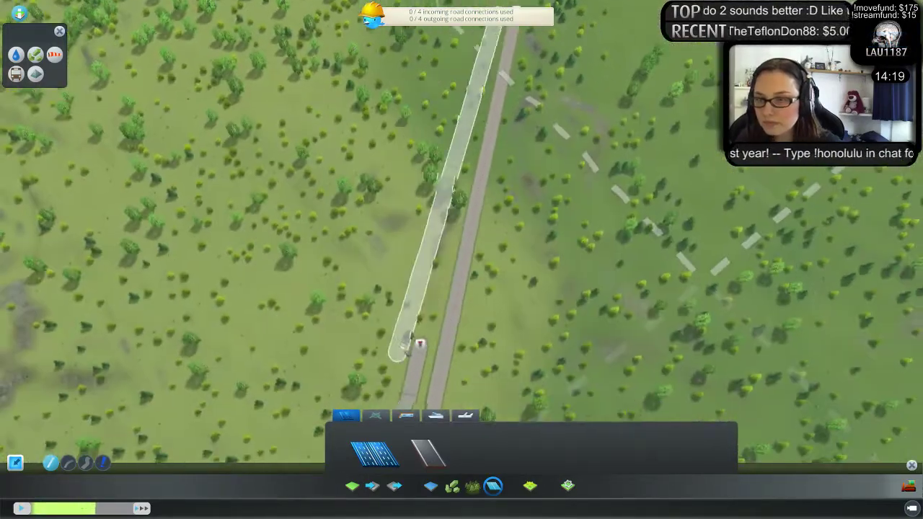
scroll(419, 345, down, 3)
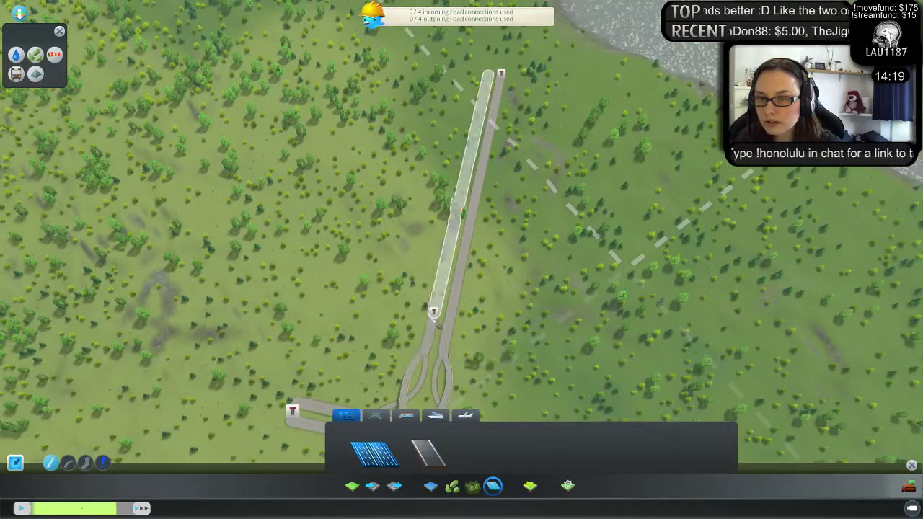
key(w)
scroll(453, 287, up, 3)
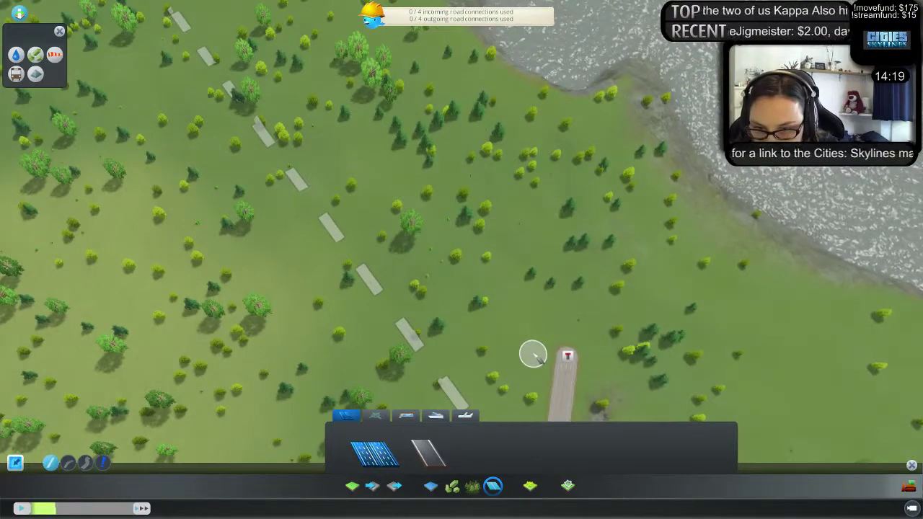
- Draw a parallel highway from beside the first one's end in the starting tile back to the interchange's other stem lane
click(534, 355)
key(s)
key(s)
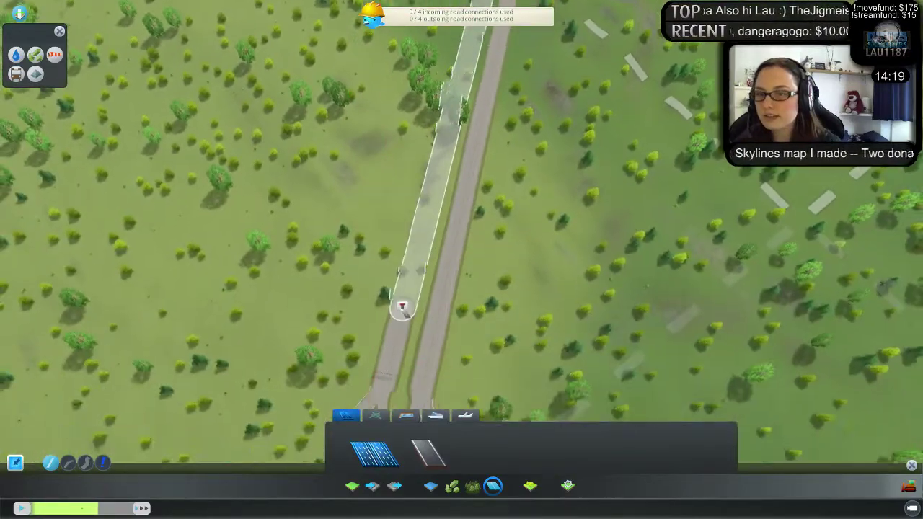
scroll(410, 305, down, 4)
key(w)
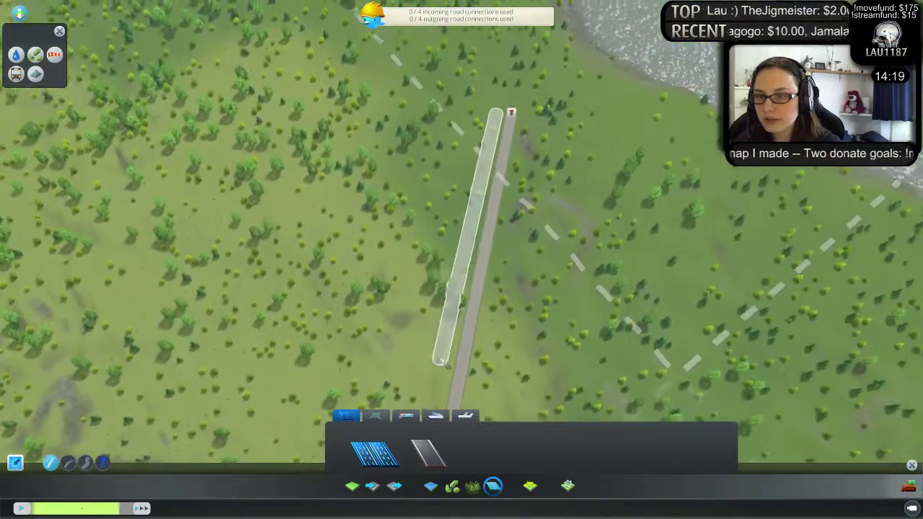
key(s)
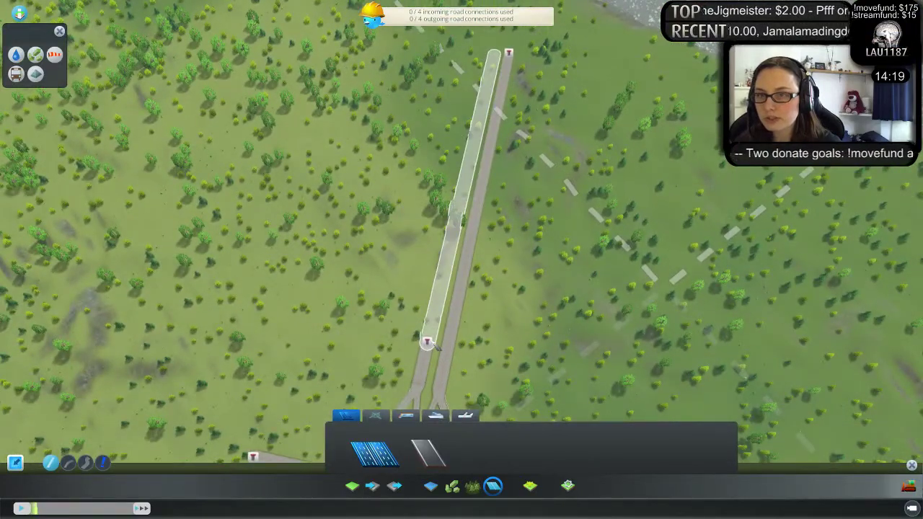
click(435, 346)
- Inspect the two open highway ends in the starting tile from close range
key(w)
scroll(613, 230, up, 5)
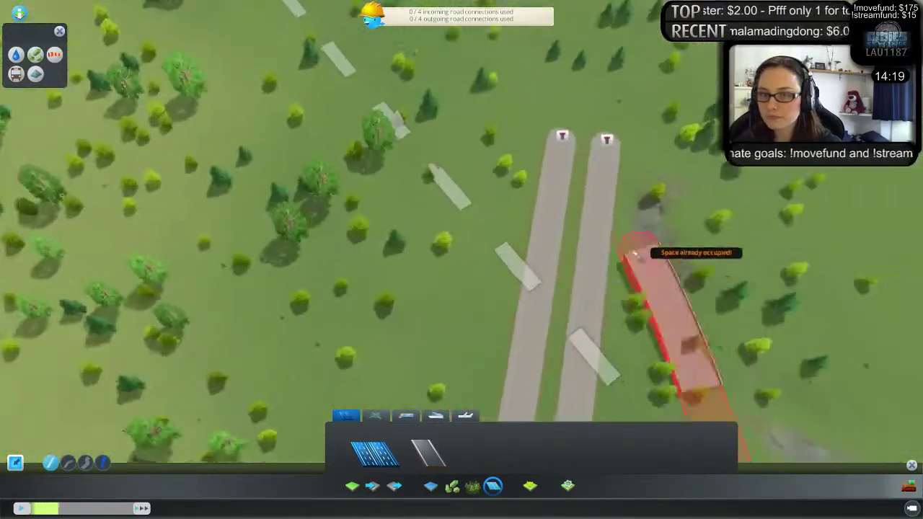
middle_drag(603, 247, 872, 247)
key(a)
key(s)
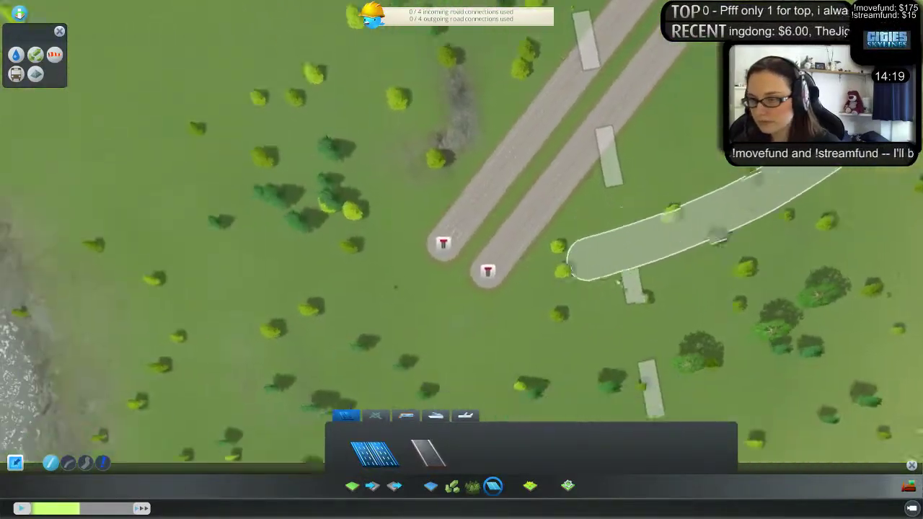
middle_drag(599, 265, 721, 248)
scroll(506, 245, up, 1)
scroll(465, 243, up, 5)
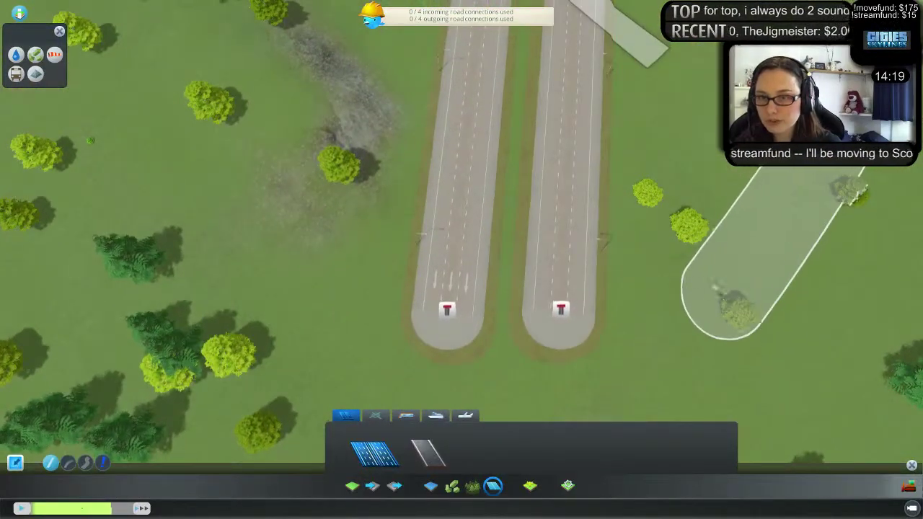
key(w)
middle_drag(714, 284, 541, 283)
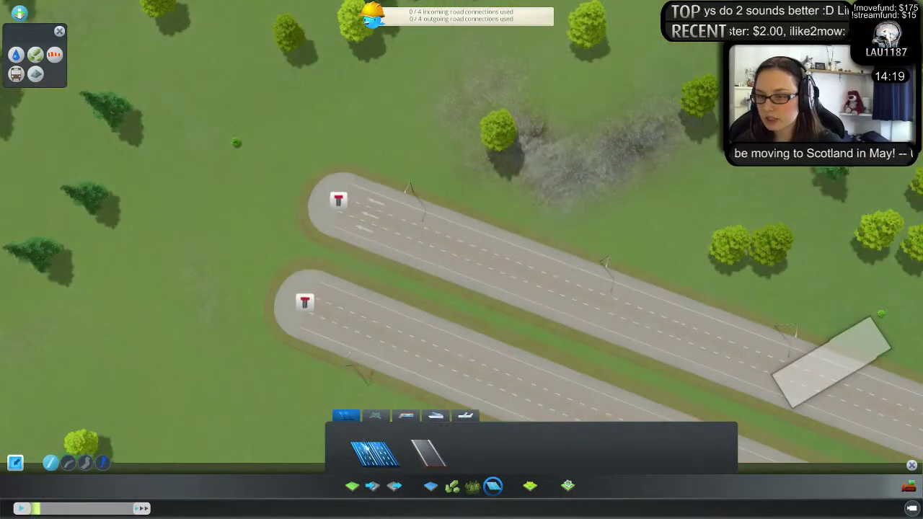
right_click(573, 186)
- Try to link the two parallel highways with a short cross segment near their ends, with snapping on and off
middle_drag(567, 292, 594, 282)
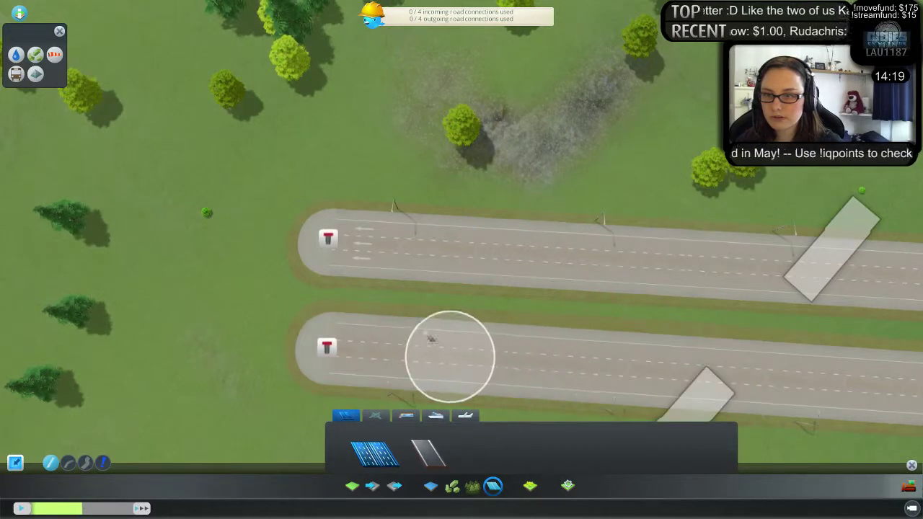
click(452, 364)
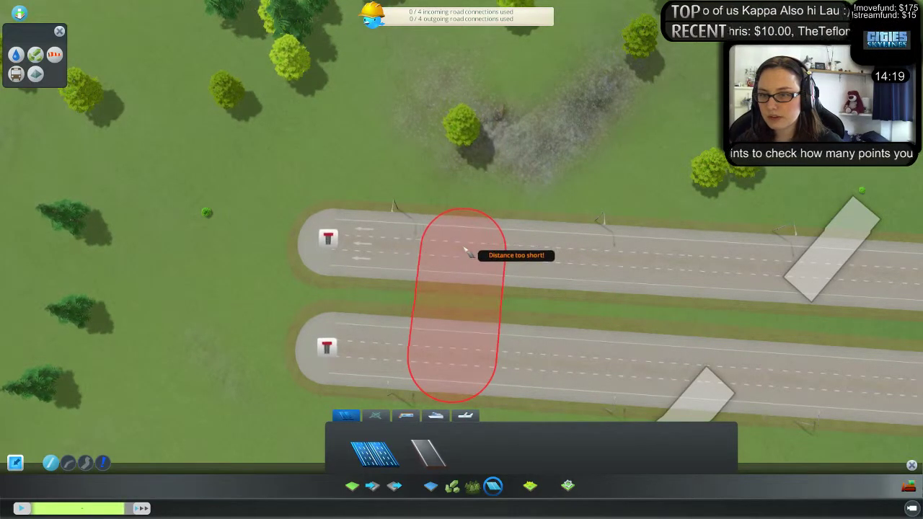
right_click(465, 251)
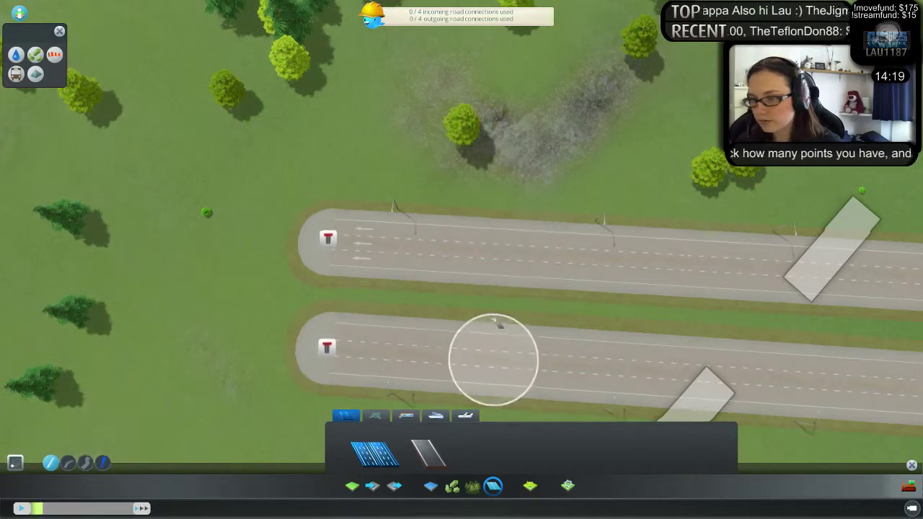
click(488, 359)
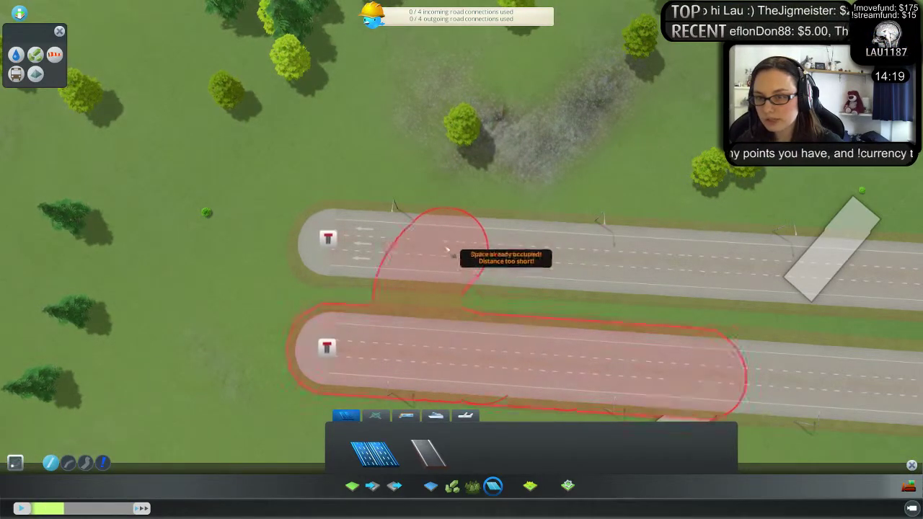
right_click(429, 351)
click(14, 464)
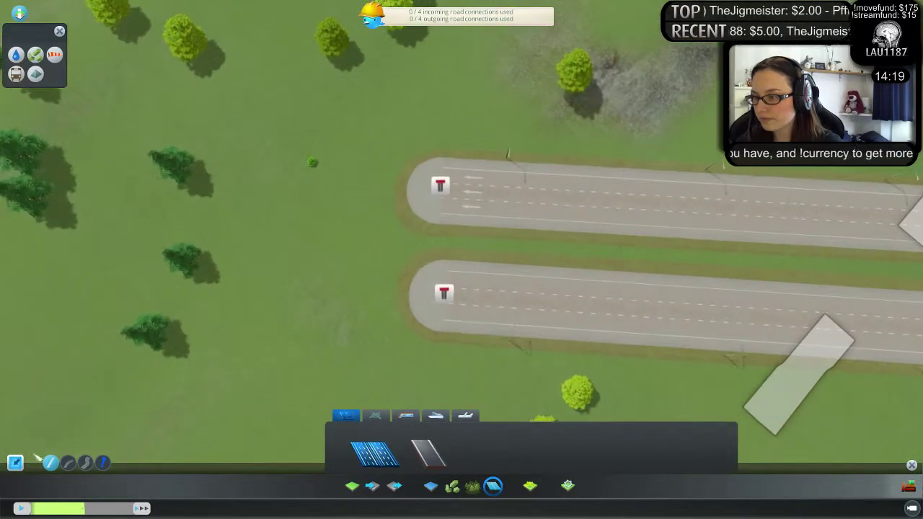
key(d)
click(556, 297)
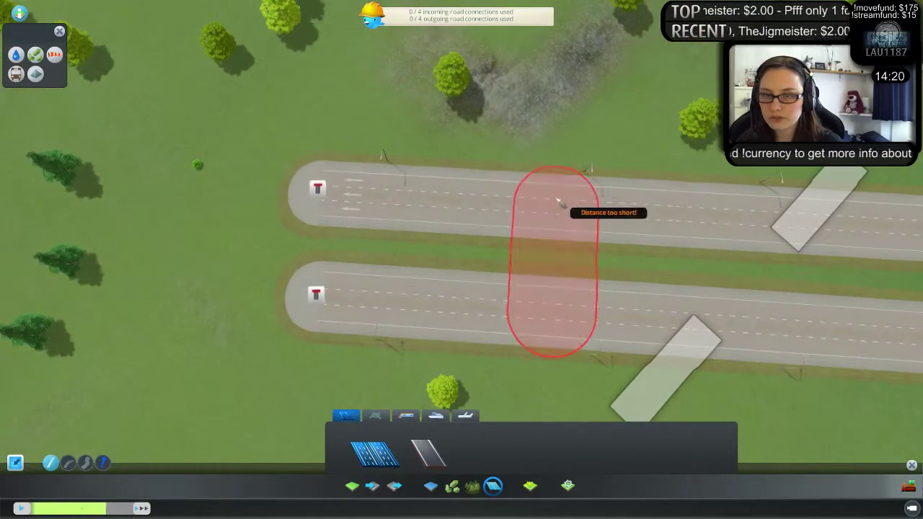
drag(561, 199, 558, 195)
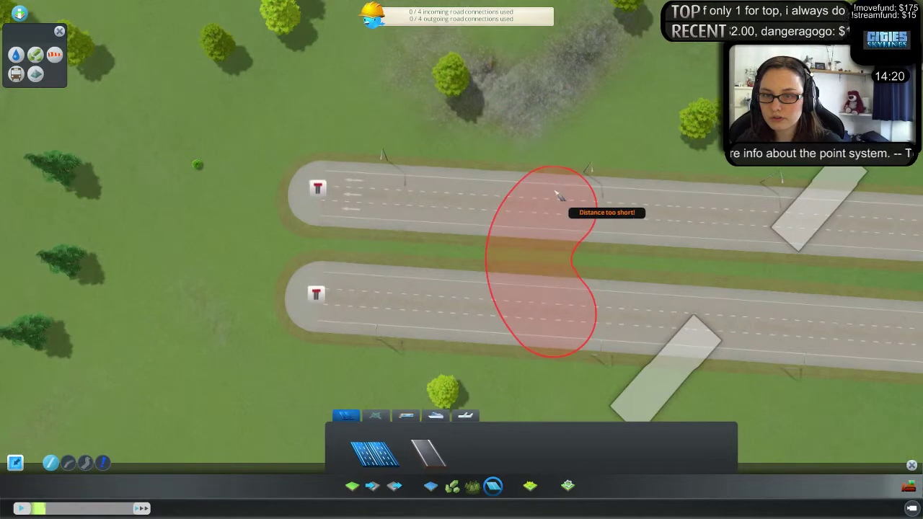
right_click(562, 194)
- Join the two open highway ends in the starting tile with a short U-turn segment
key(a)
drag(443, 281, 472, 204)
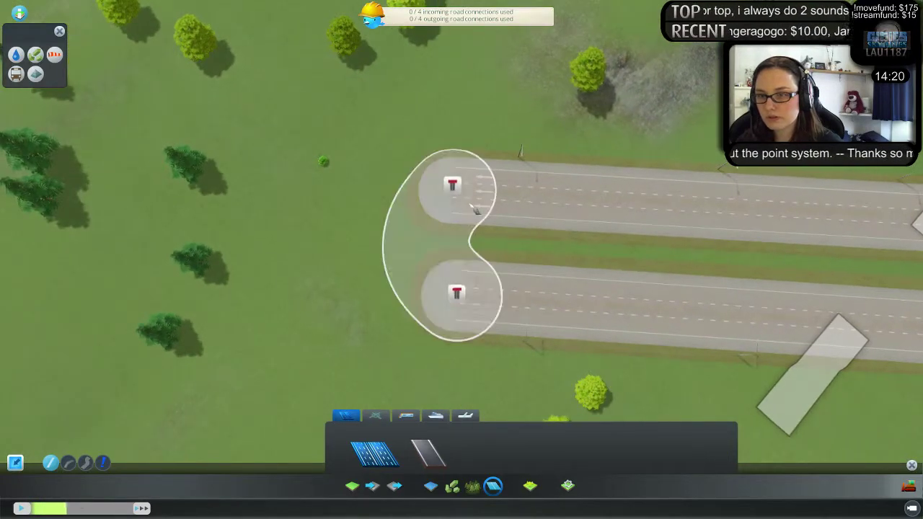
click(473, 191)
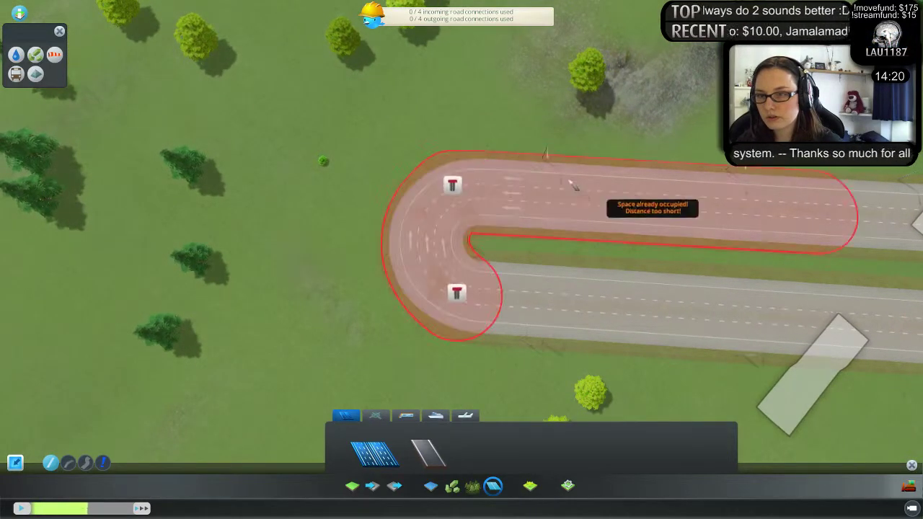
middle_drag(567, 181, 528, 263)
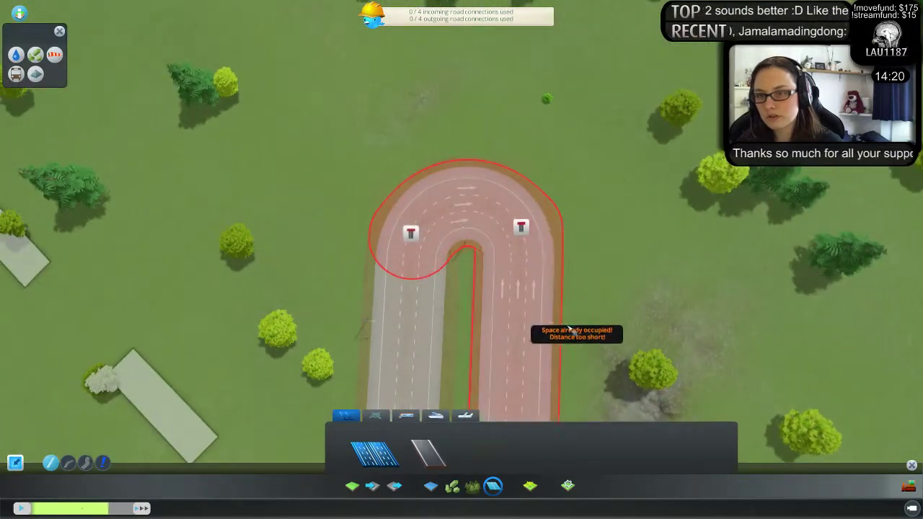
right_click(628, 291)
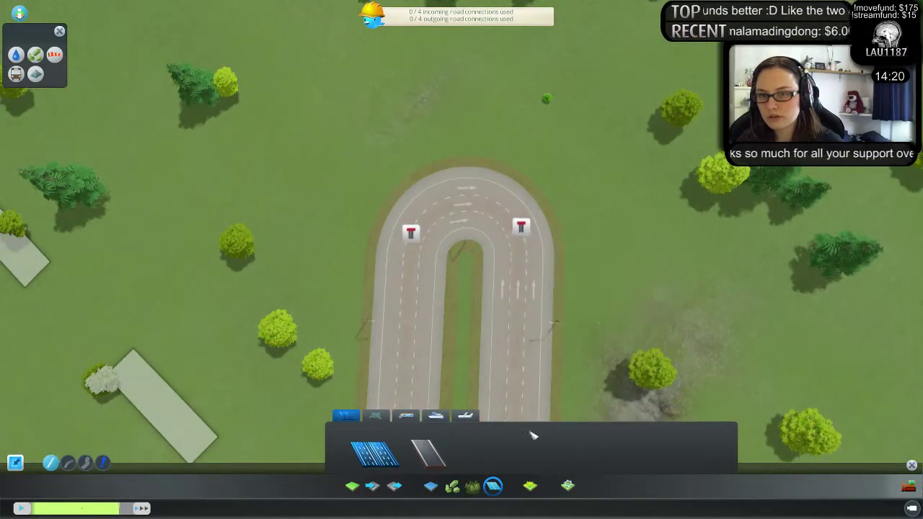
- Demolish the U-turn segment between the two highway ends
click(908, 487)
click(477, 210)
scroll(591, 245, down, 2)
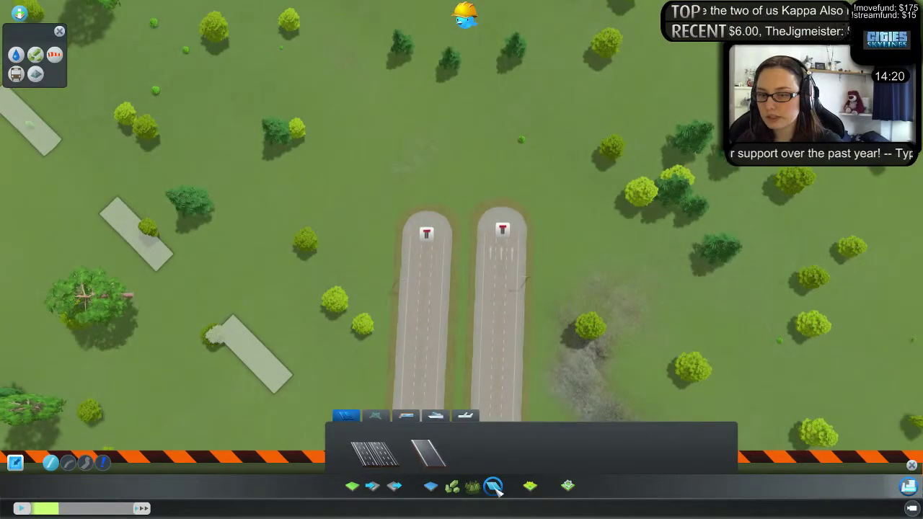
click(497, 491)
- Examine the interchange and the two highway ends in the starting tile, and reopen the road connections
middle_drag(636, 339, 497, 286)
scroll(503, 204, down, 10)
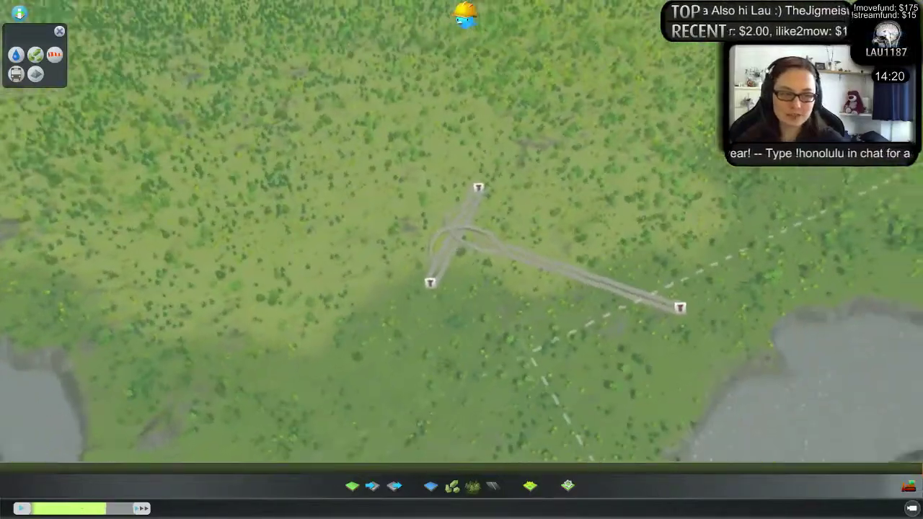
key(d)
key(s)
scroll(504, 238, up, 5)
key(w)
scroll(410, 276, up, 5)
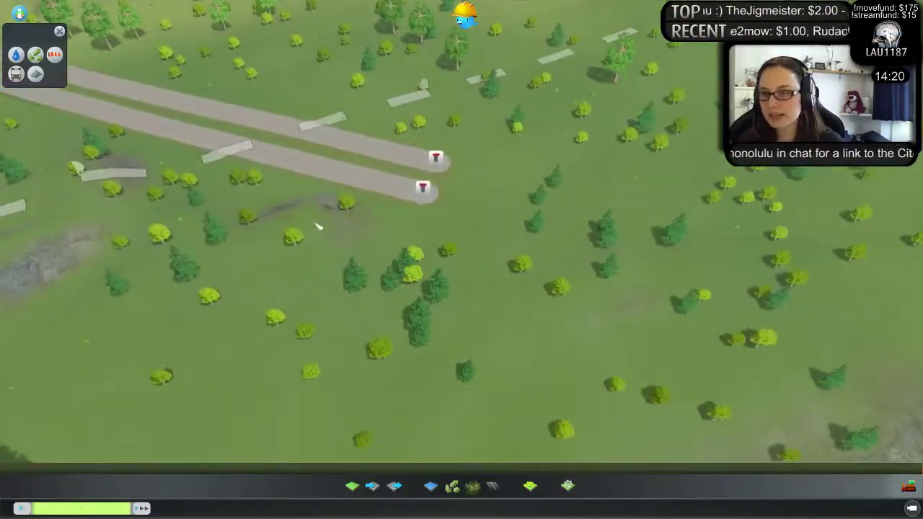
middle_drag(317, 227, 483, 262)
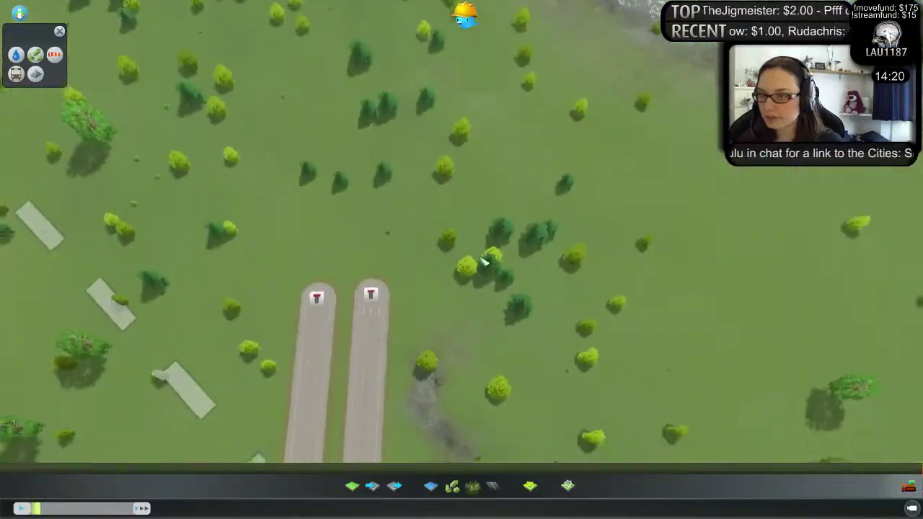
key(s)
key(a)
key(w)
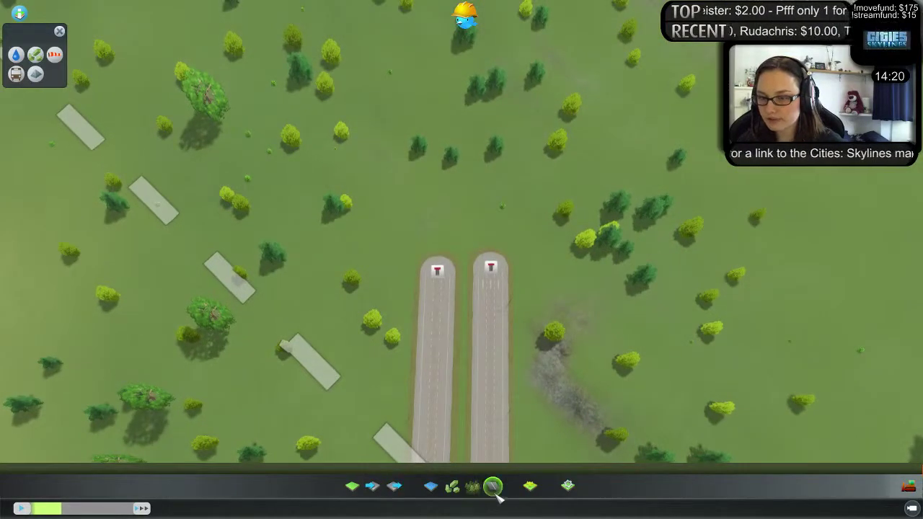
click(493, 487)
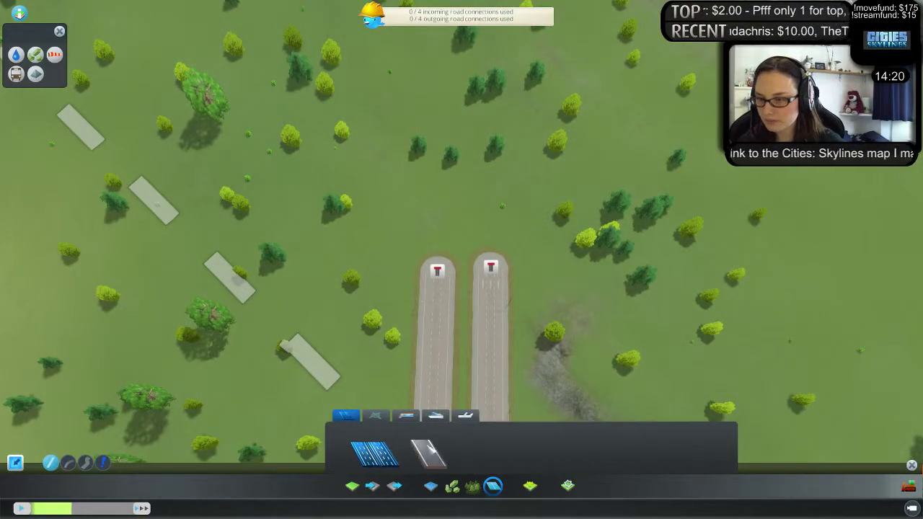
- Try to branch a road off the two parallel highways near their ends, with both road types
key(s)
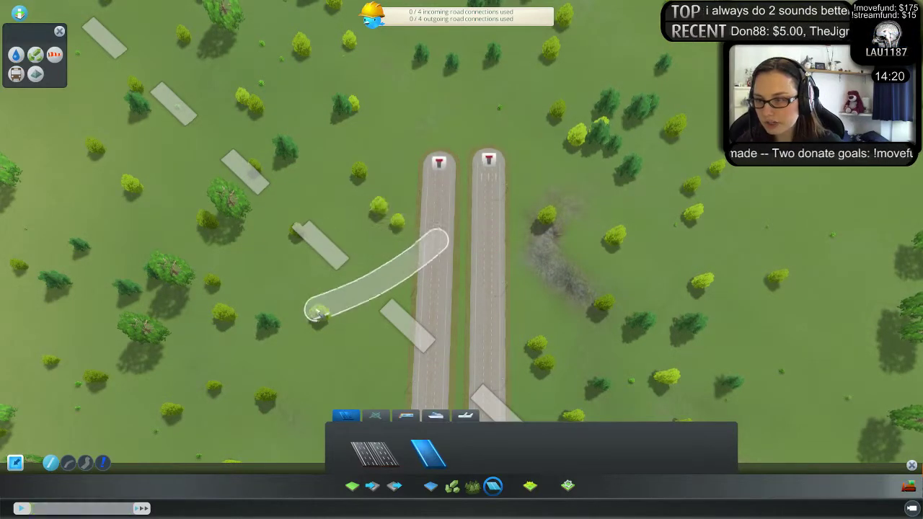
right_click(241, 217)
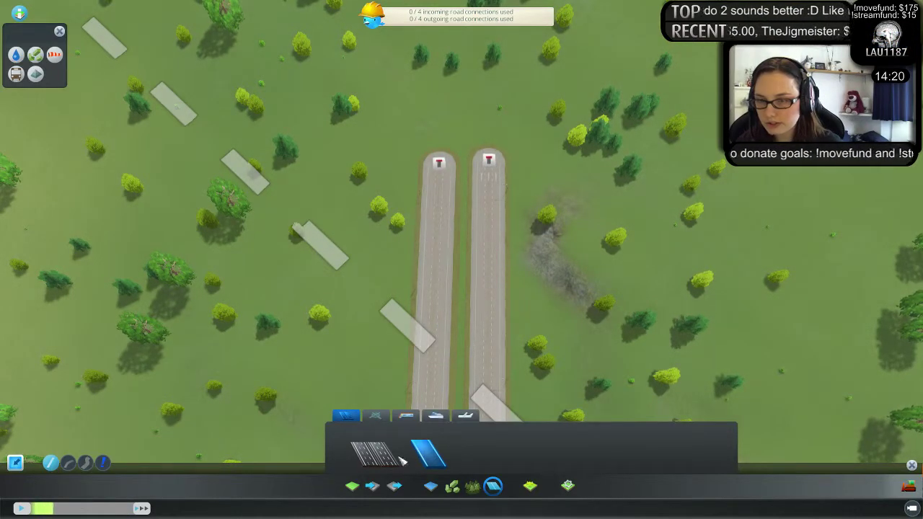
click(374, 453)
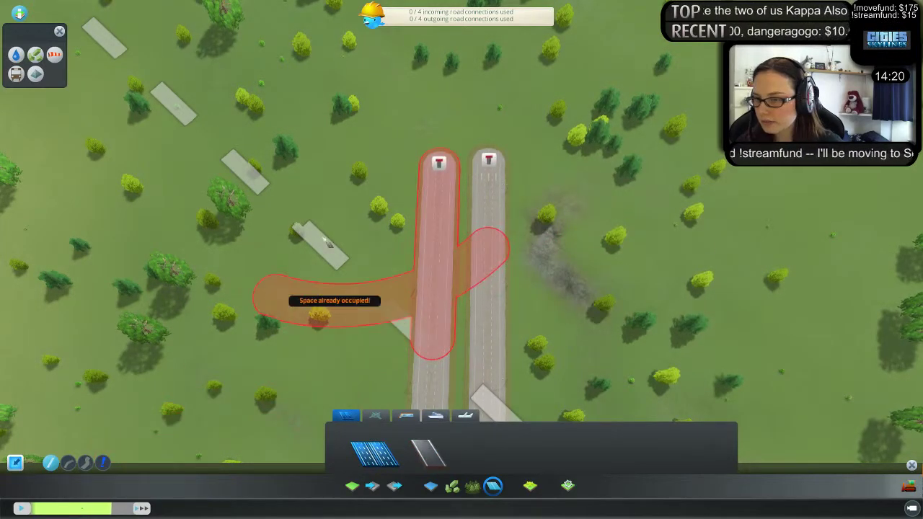
key(d)
right_click(586, 302)
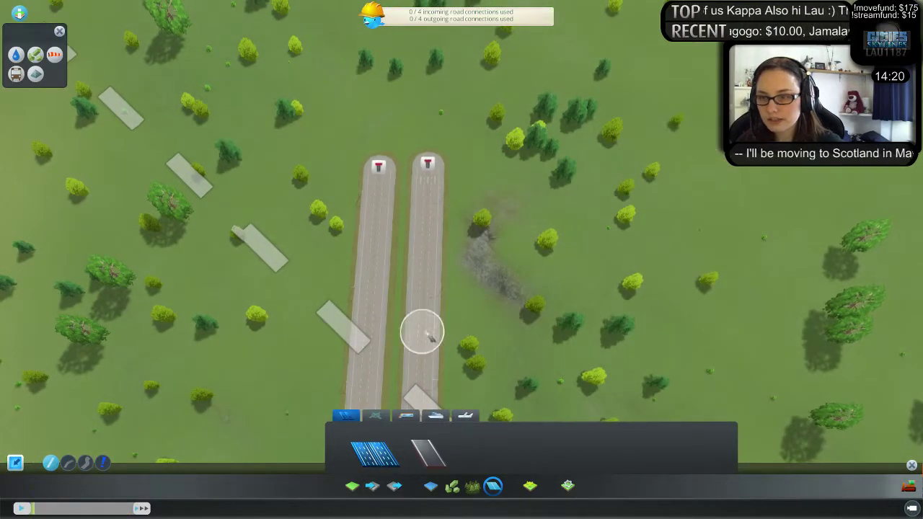
- Examine the two highway ends in the starting tile and the interchange they lead to
key(w)
key(w)
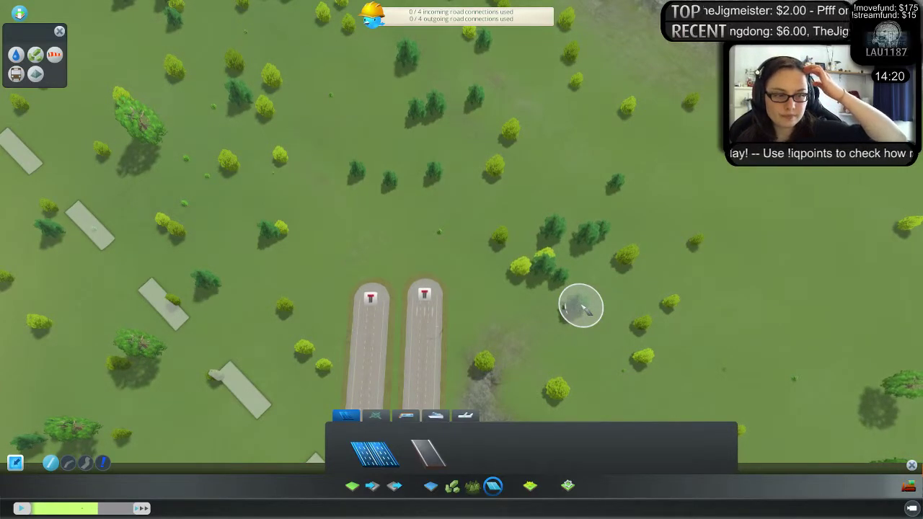
key(s)
middle_drag(595, 237, 461, 198)
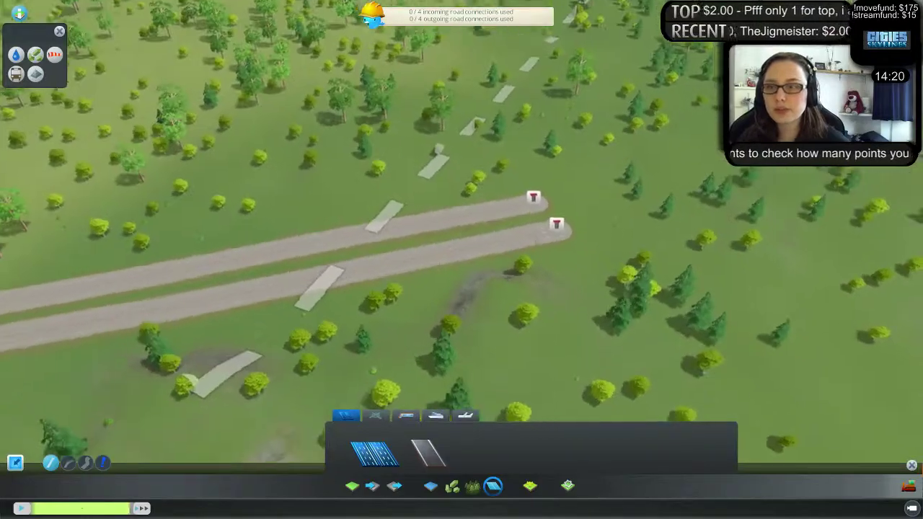
middle_drag(556, 235, 404, 217)
scroll(519, 231, down, 5)
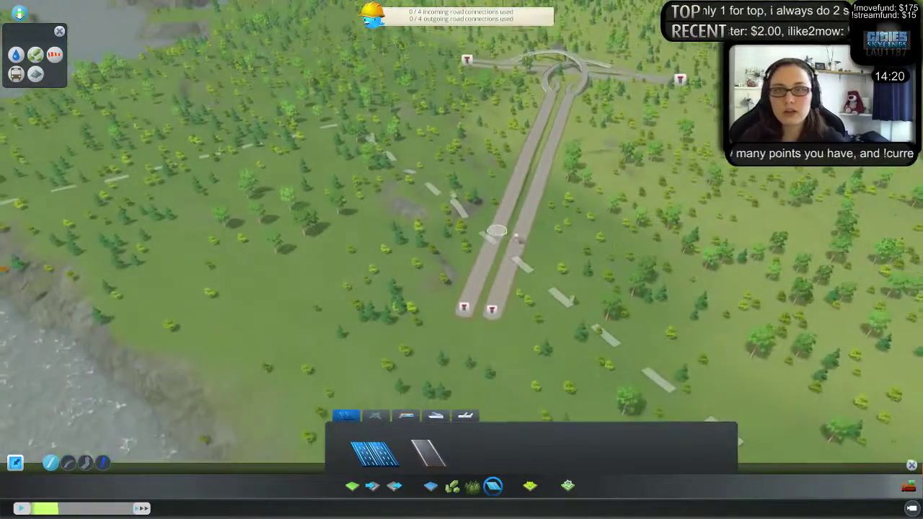
key(w)
middle_drag(519, 230, 634, 288)
middle_drag(433, 180, 457, 194)
key(w)
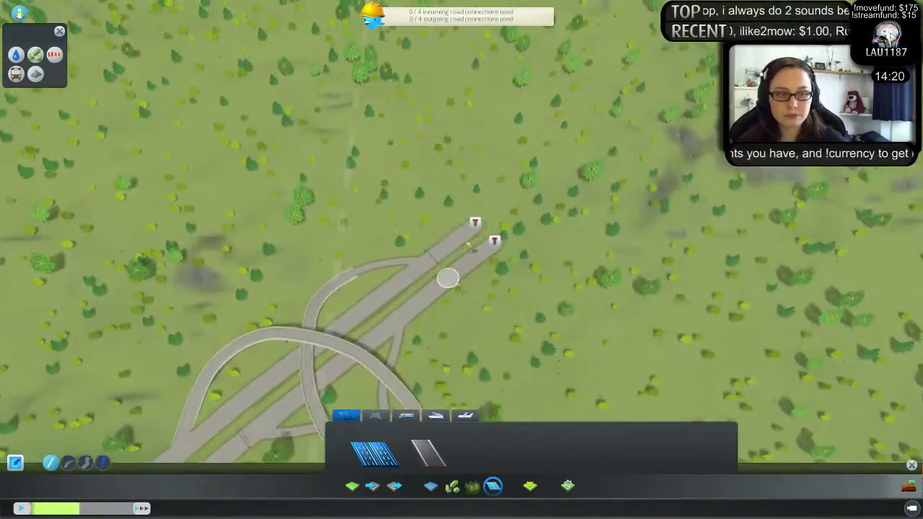
scroll(475, 238, down, 5)
middle_drag(426, 258, 460, 259)
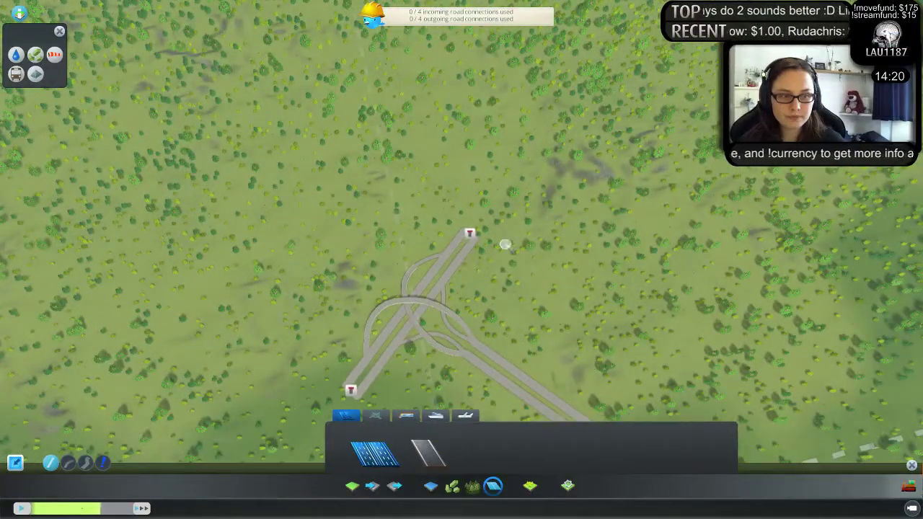
key(d)
key(s)
middle_drag(332, 212, 613, 224)
middle_drag(432, 255, 459, 259)
scroll(475, 261, up, 4)
key(d)
key(s)
scroll(504, 261, up, 4)
- Try to extend one of the parallel highways from its open end and from its middle, in straight and curved modes
key(w)
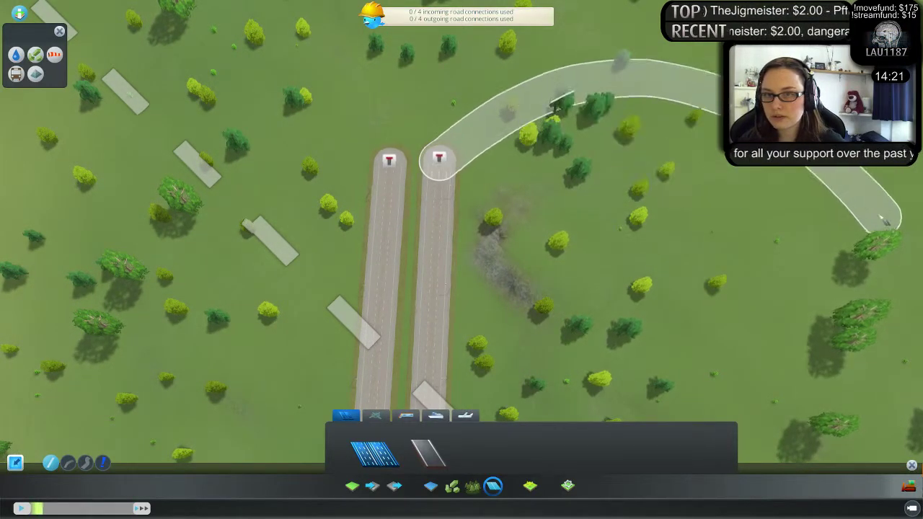
right_click(878, 219)
click(68, 464)
click(769, 175)
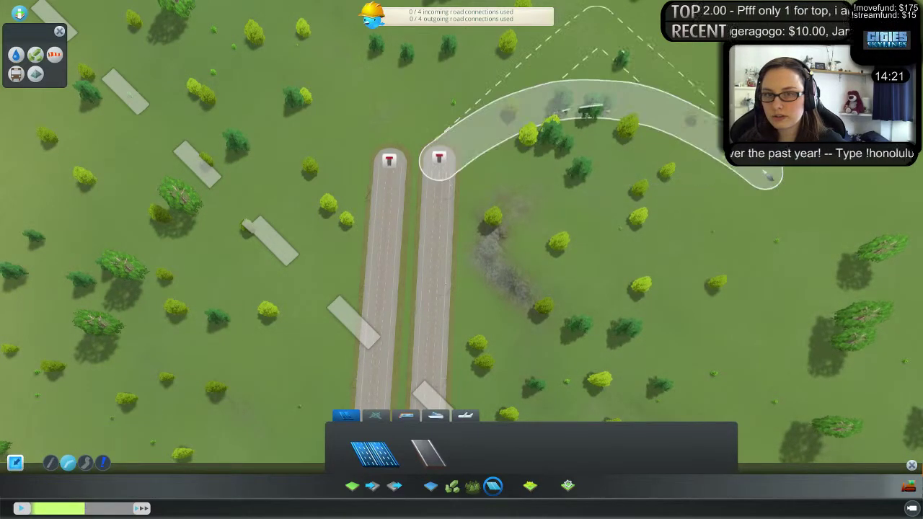
right_click(366, 347)
click(51, 464)
key(s)
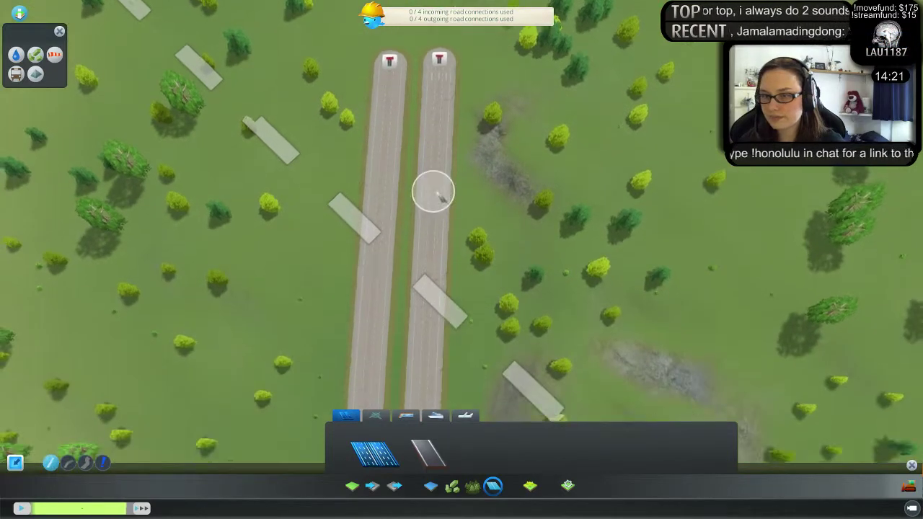
click(431, 206)
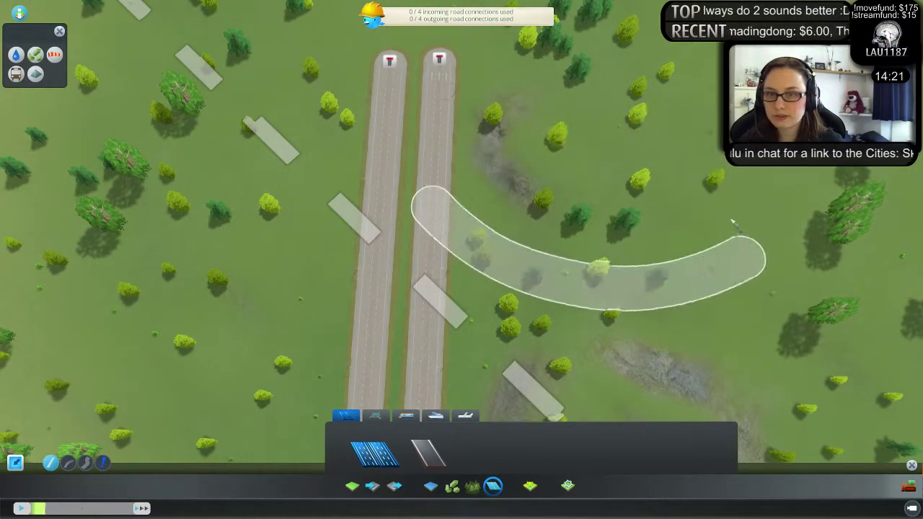
right_click(718, 171)
- Examine the interchange's open ends and the forest and rivers surrounding it
scroll(694, 177, down, 6)
middle_drag(626, 263, 469, 258)
key(w)
key(w)
middle_drag(613, 234, 521, 191)
key(w)
scroll(520, 185, up, 2)
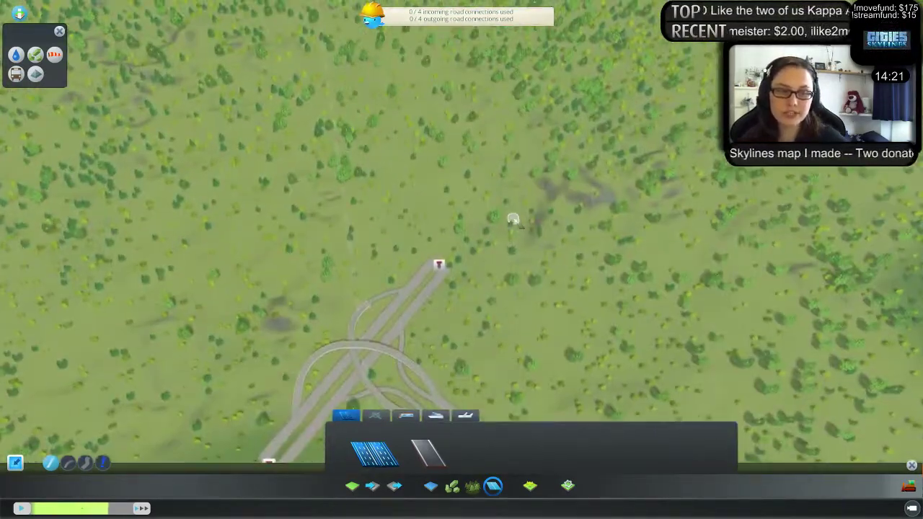
scroll(512, 220, down, 5)
middle_drag(495, 243, 528, 226)
key(w)
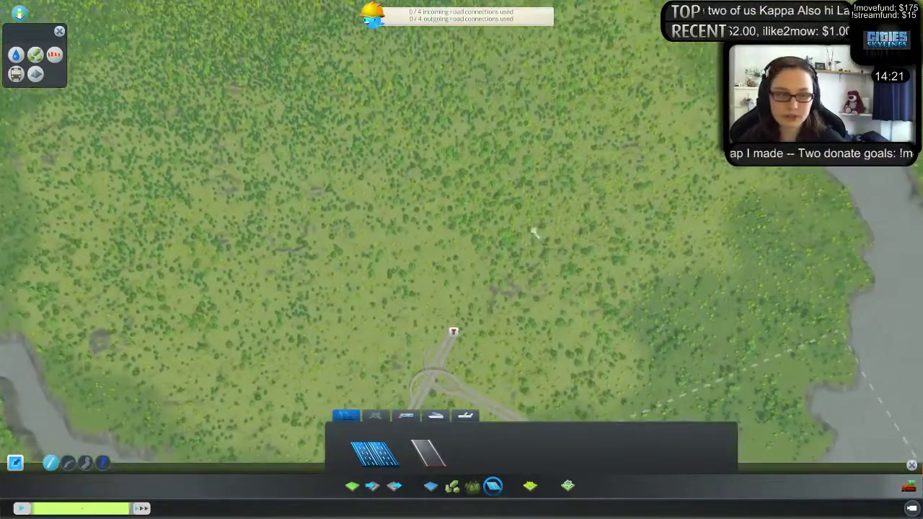
key(s)
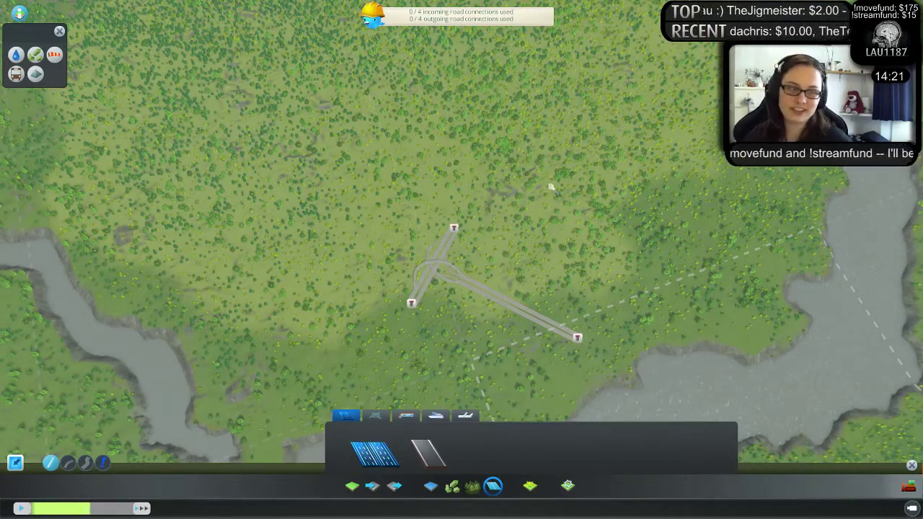
scroll(550, 187, down, 2)
scroll(523, 171, up, 6)
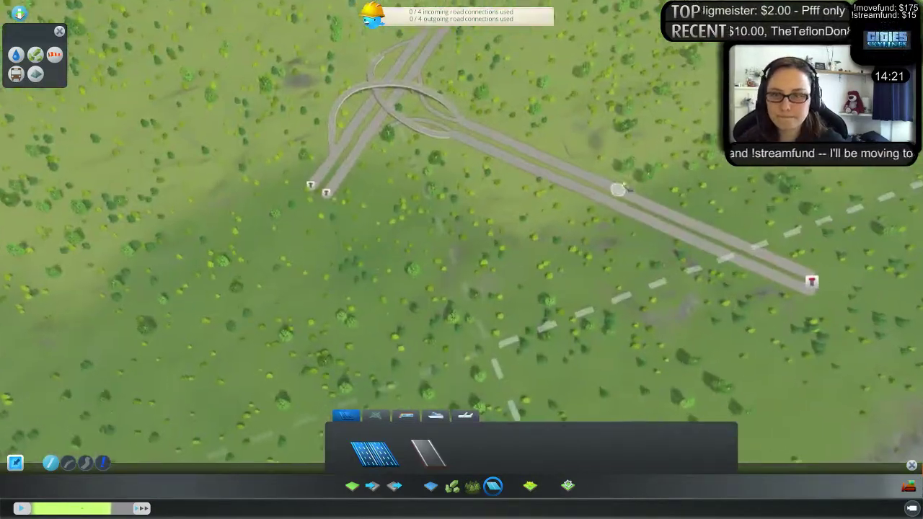
- Join the two open highway ends in the starting tile with a short U-turn segment
key(d)
scroll(599, 262, up, 5)
middle_drag(599, 262, 473, 260)
key(w)
key(a)
key(w)
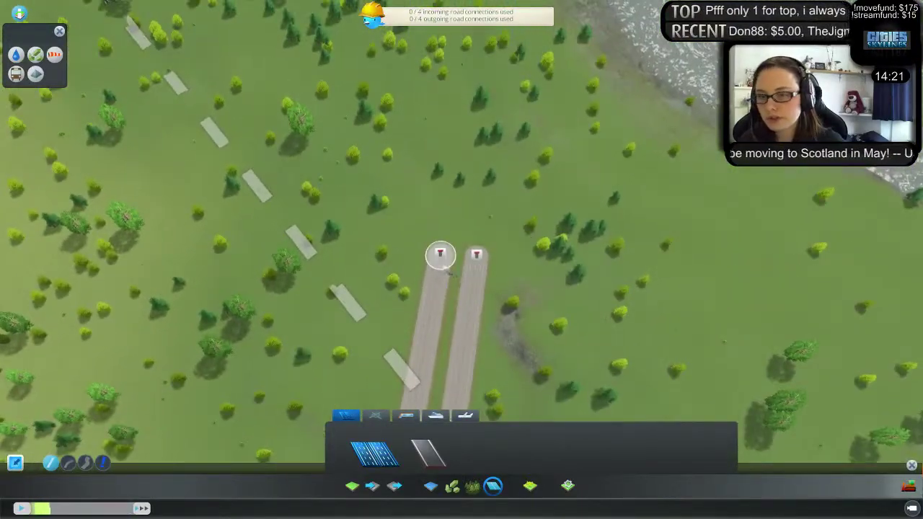
click(442, 257)
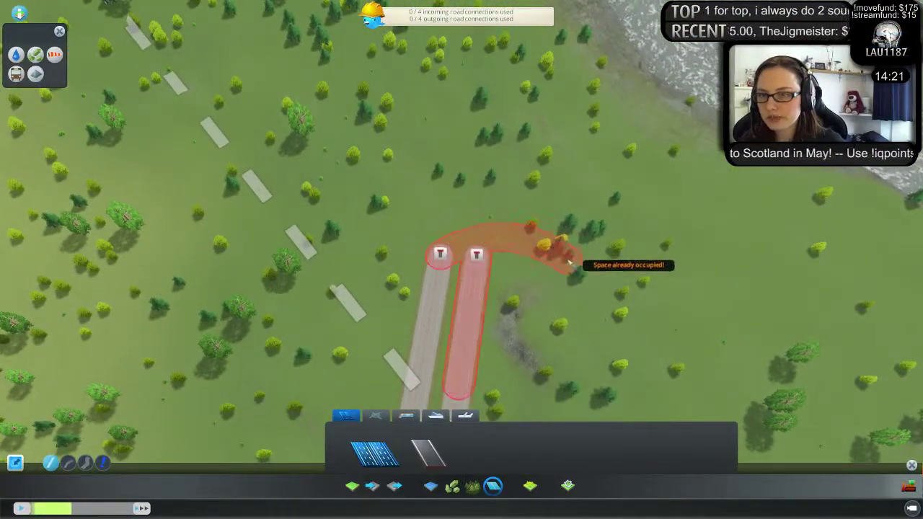
scroll(568, 261, up, 3)
click(484, 264)
right_click(484, 264)
click(485, 265)
right_click(814, 292)
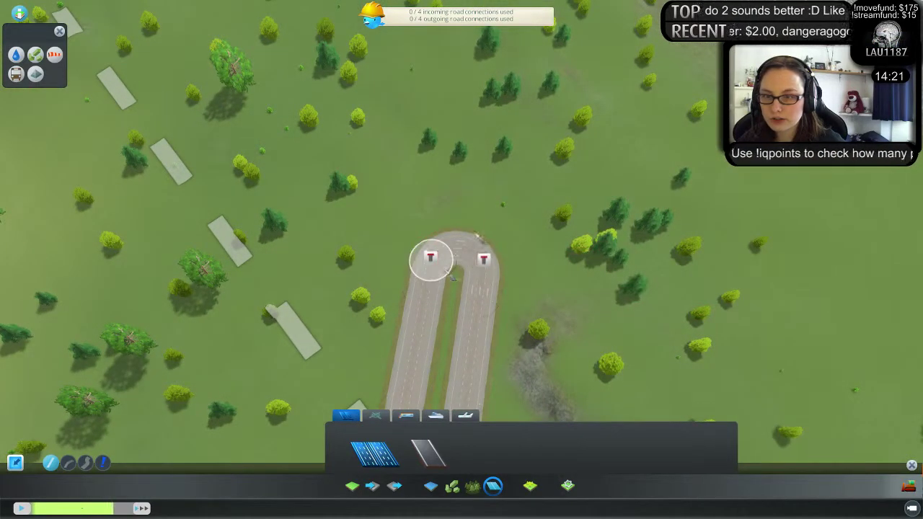
- Demolish the U-turn segment joining the two highway ends in the starting tile
click(483, 259)
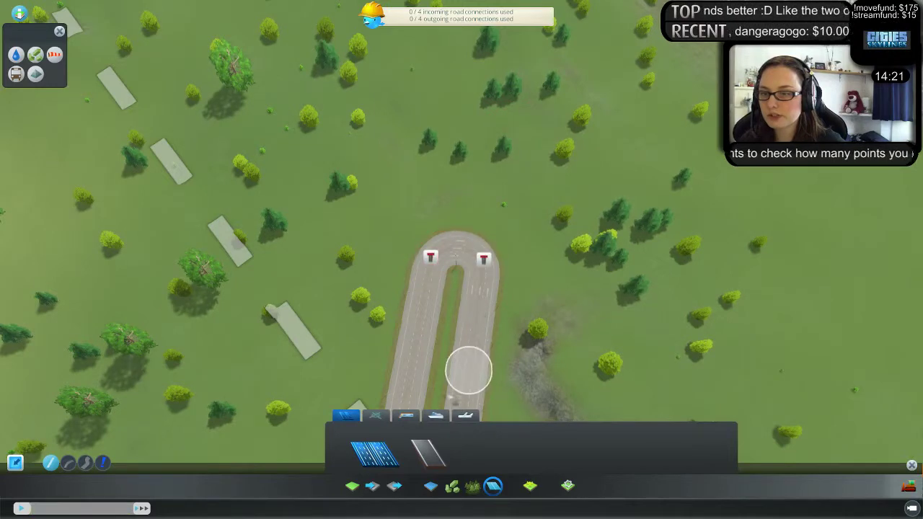
click(429, 452)
right_click(593, 286)
right_click(532, 109)
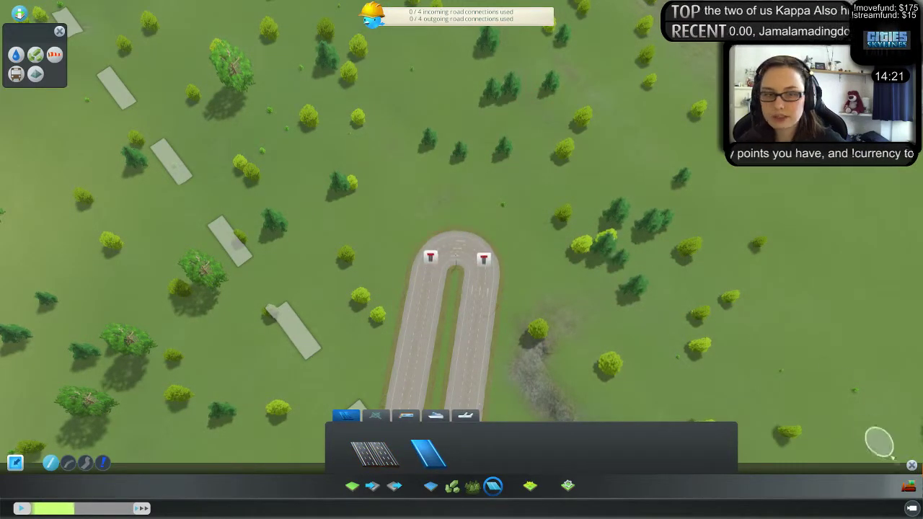
click(907, 485)
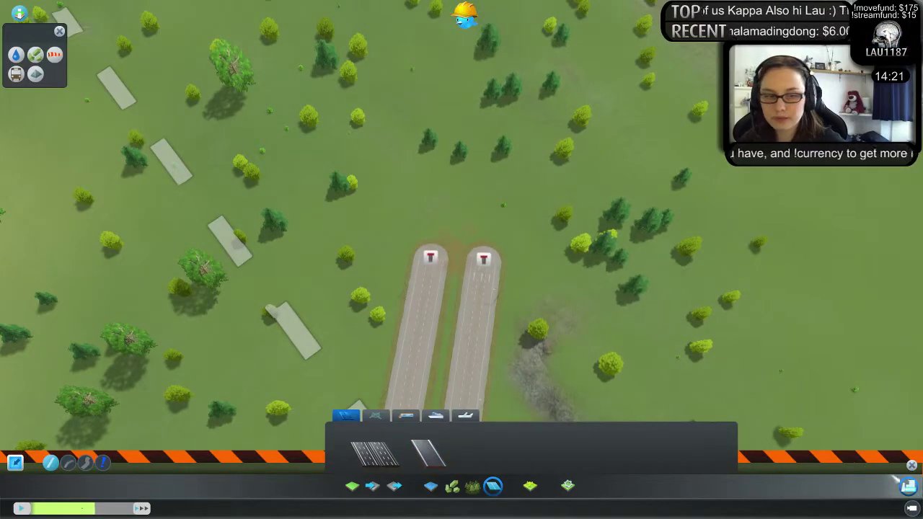
click(906, 490)
- Examine the whole island around the interchange for a route toward the map edge
scroll(607, 220, down, 3)
middle_drag(601, 226, 469, 170)
key(w)
scroll(577, 187, down, 5)
key(w)
scroll(634, 288, up, 3)
scroll(635, 216, down, 8)
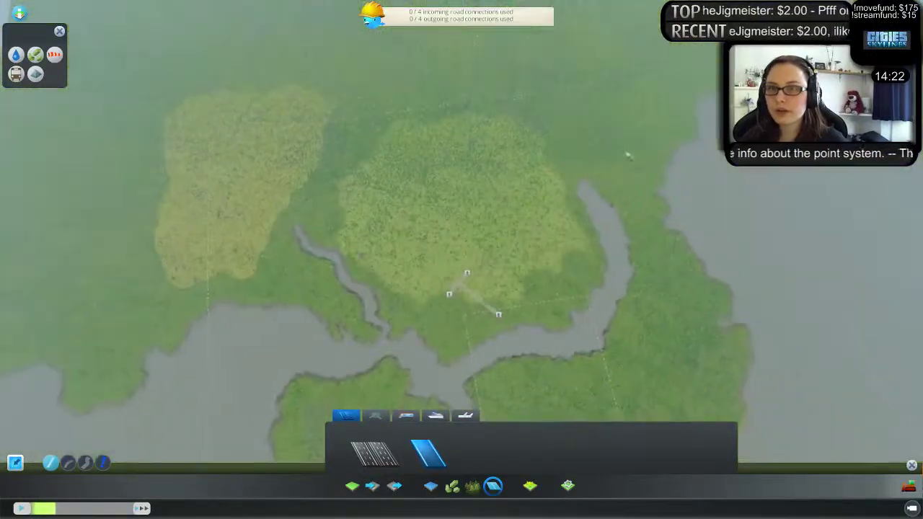
scroll(626, 149, down, 3)
scroll(624, 150, up, 5)
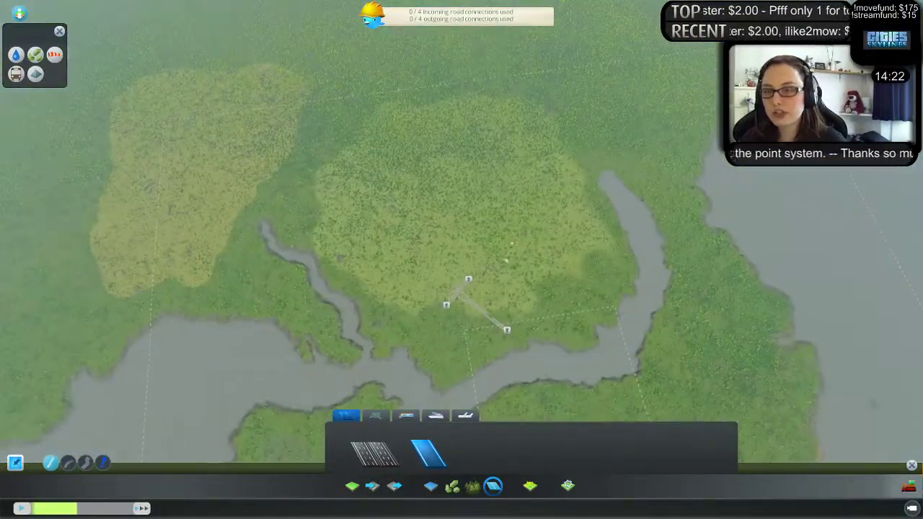
scroll(510, 245, up, 8)
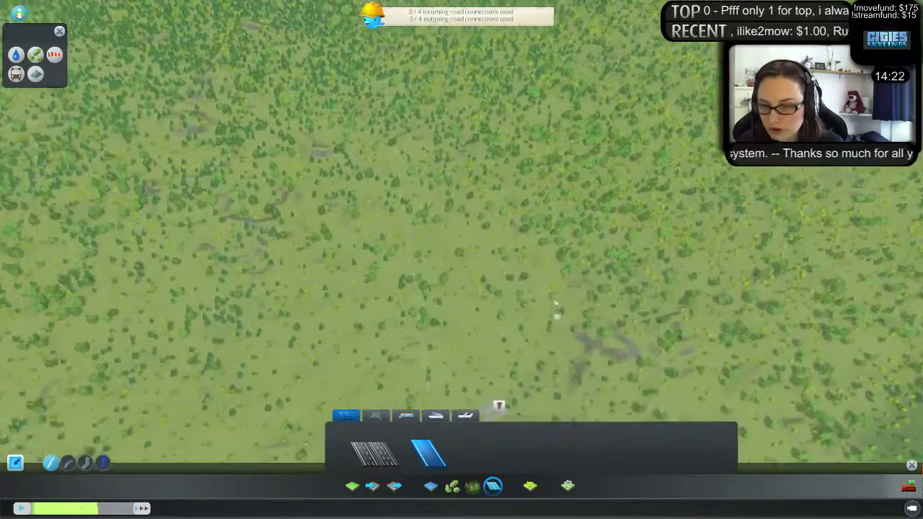
- Build a highway ramp road from the interchange's open northern outgoing end through the forest to the map edge
middle_drag(557, 312, 445, 182)
key(s)
key(d)
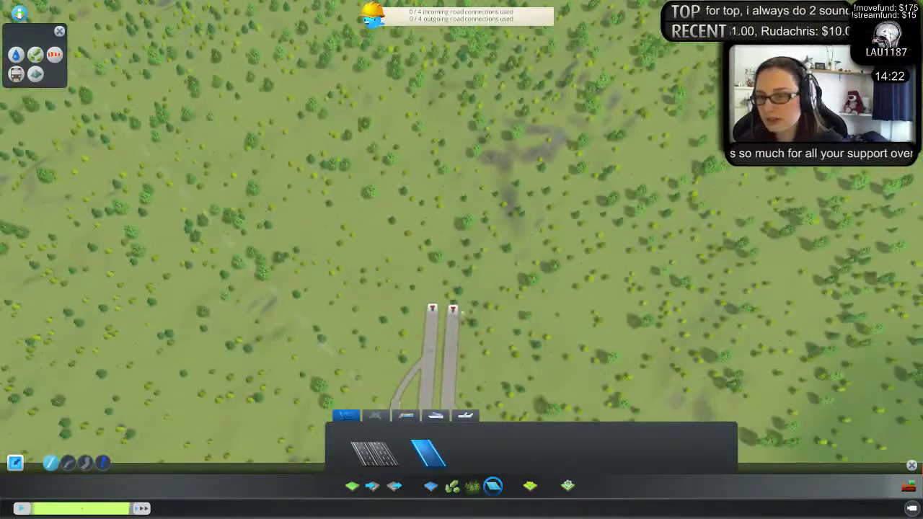
scroll(462, 312, down, 8)
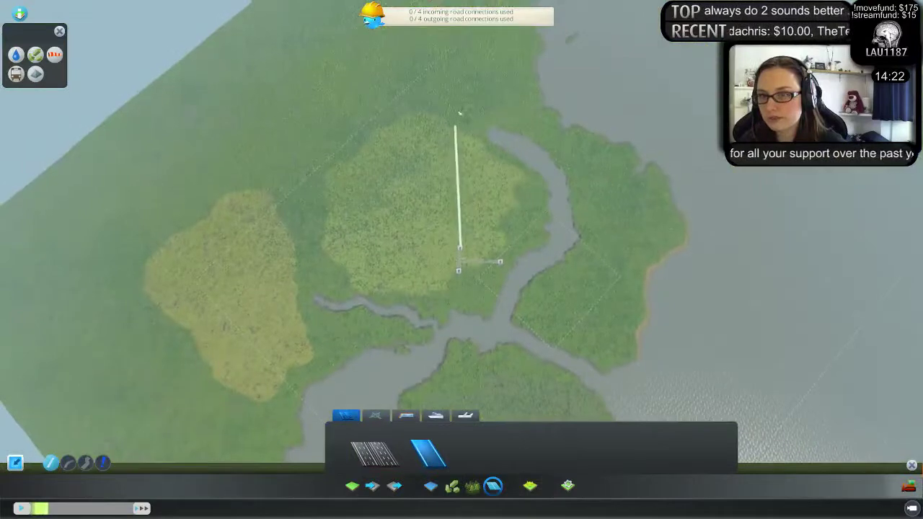
middle_drag(459, 113, 455, 108)
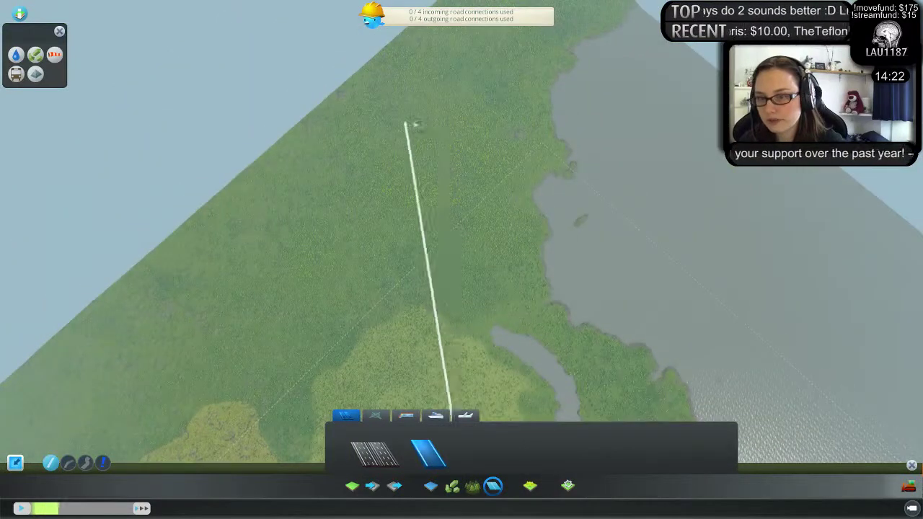
scroll(450, 115, down, 2)
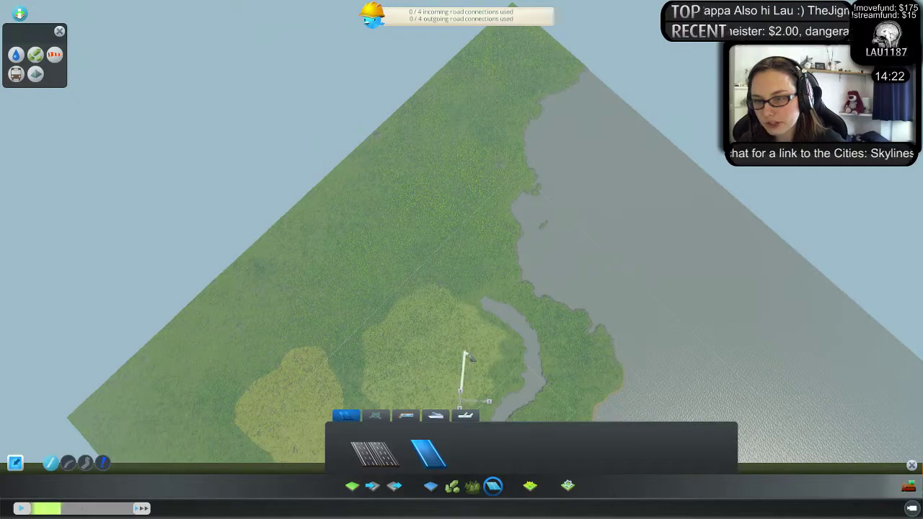
scroll(461, 353, up, 5)
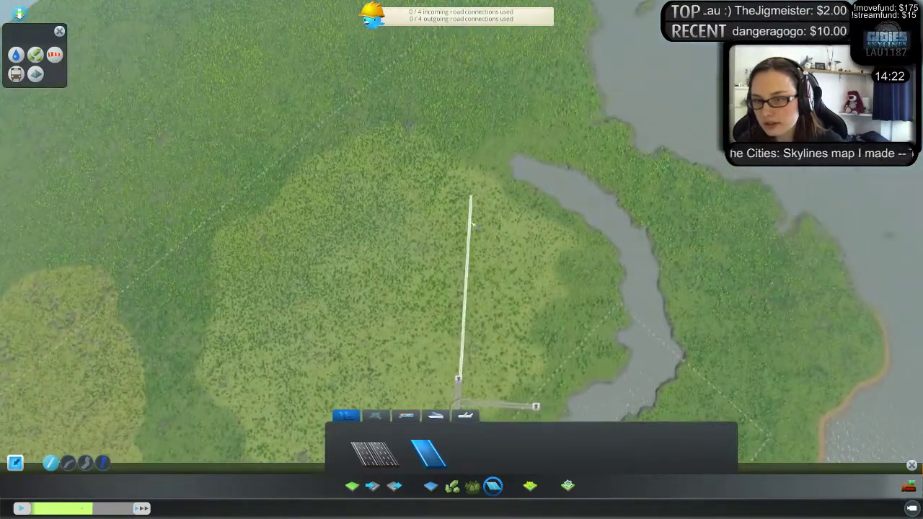
scroll(472, 223, down, 3)
scroll(465, 217, up, 2)
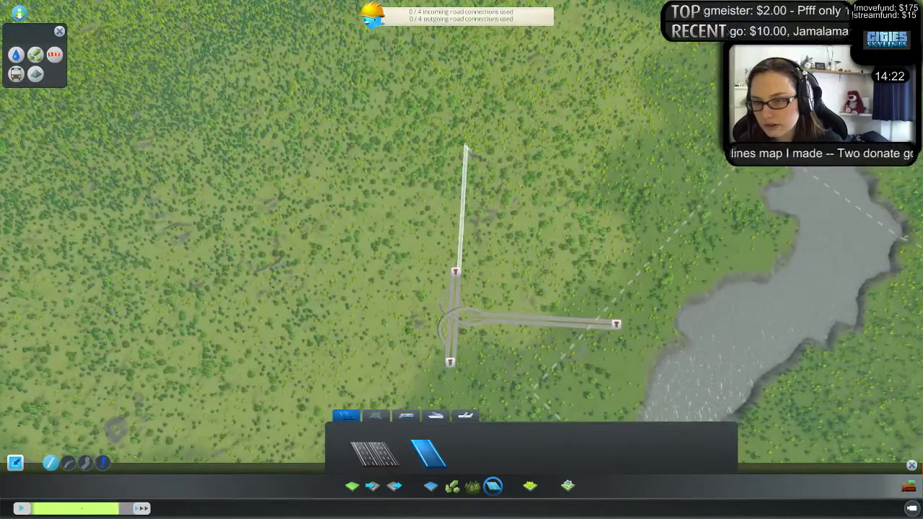
scroll(465, 147, up, 3)
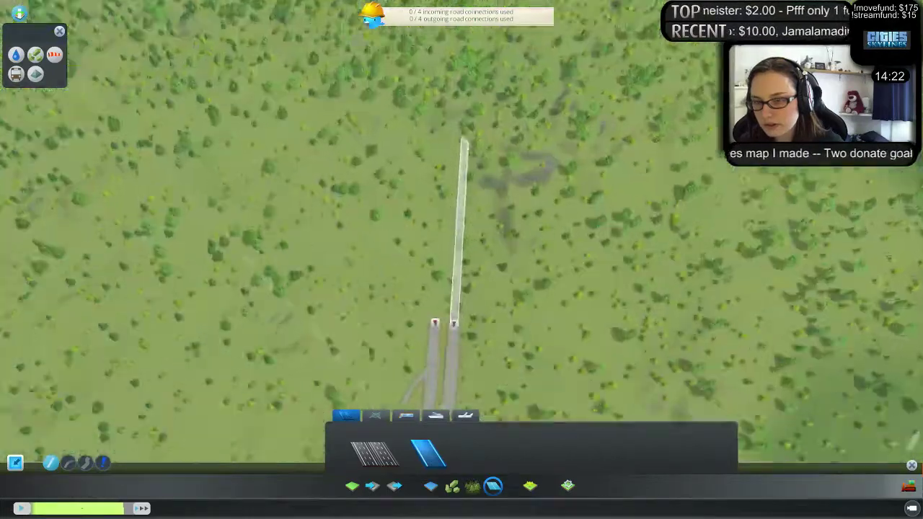
scroll(461, 144, down, 2)
scroll(457, 117, up, 2)
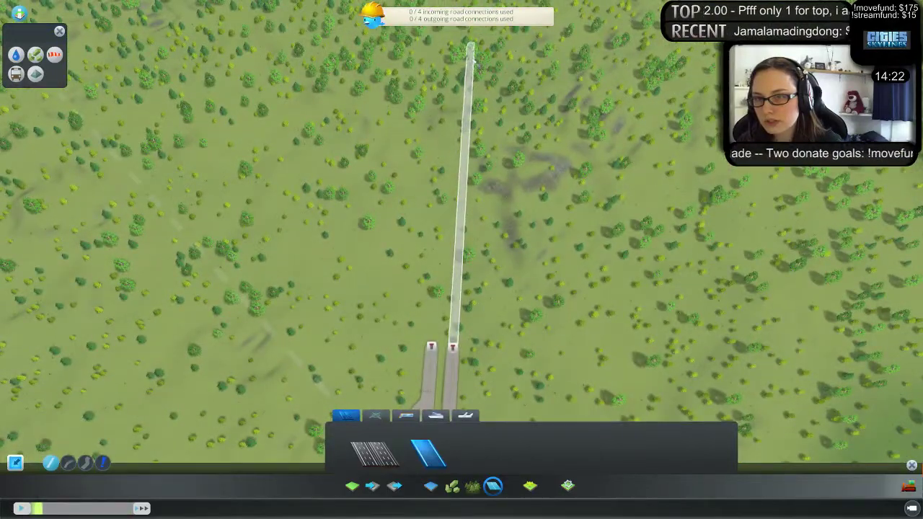
scroll(470, 58, down, 2)
scroll(474, 61, up, 2)
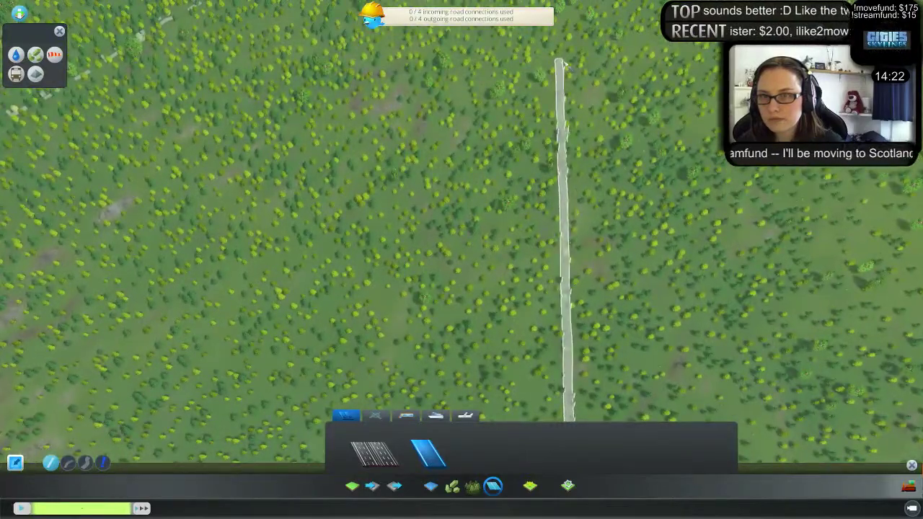
click(561, 62)
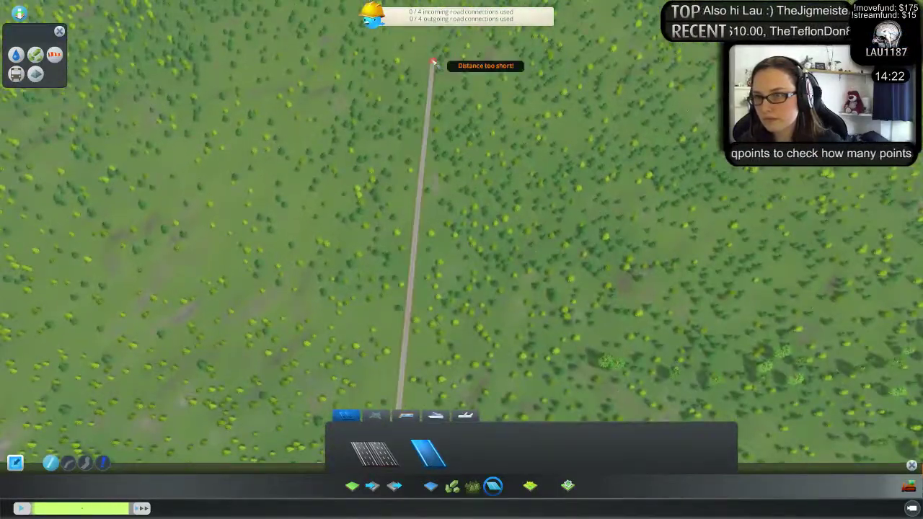
key(w)
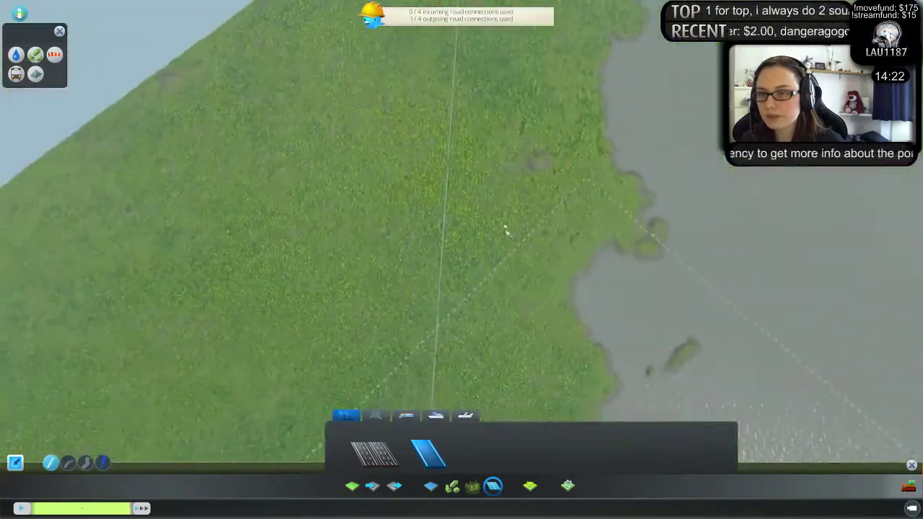
- Upgrade the new ramp road to full highway from the interchange north through the sparse forest
key(s)
scroll(465, 252, up, 5)
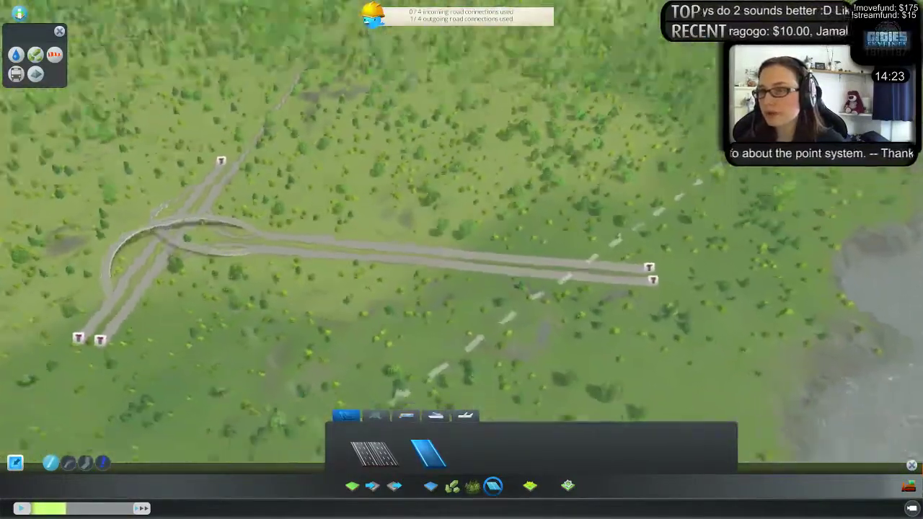
middle_drag(465, 252, 353, 184)
middle_drag(445, 296, 462, 262)
key(a)
key(w)
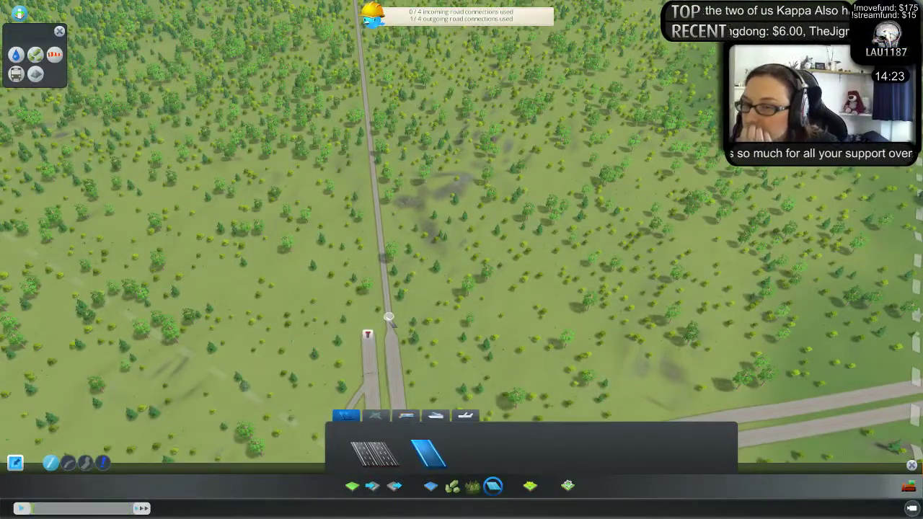
click(374, 454)
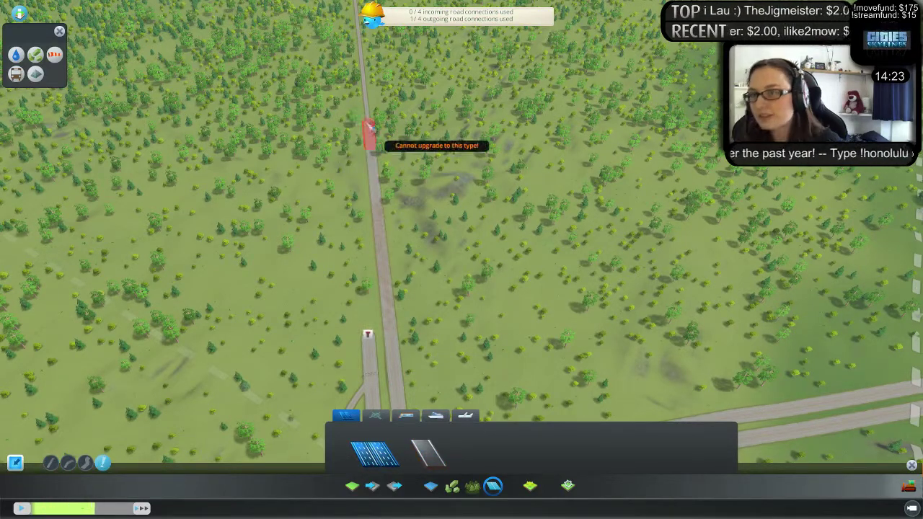
scroll(362, 133, down, 3)
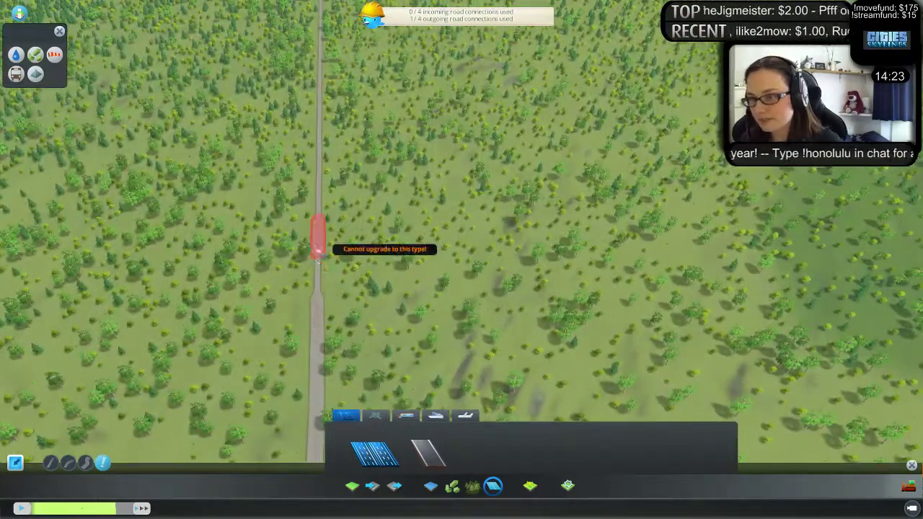
key(w)
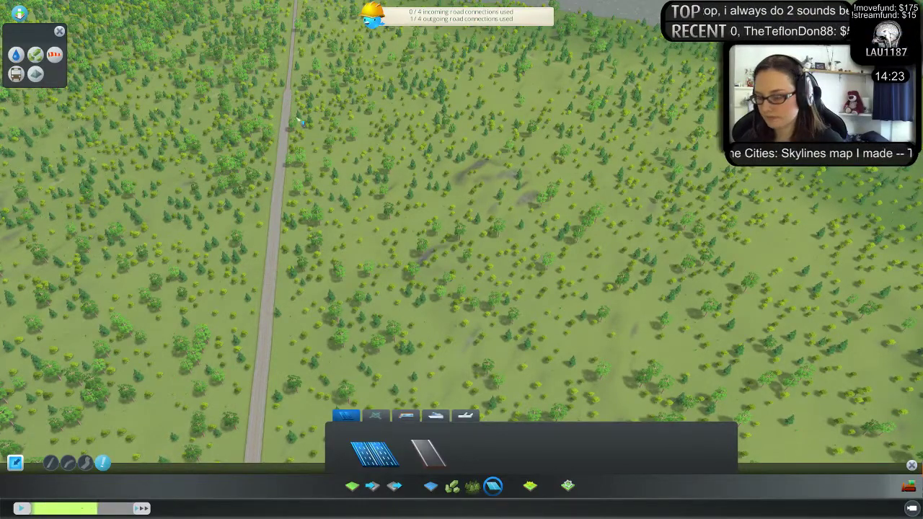
key(w)
key(a)
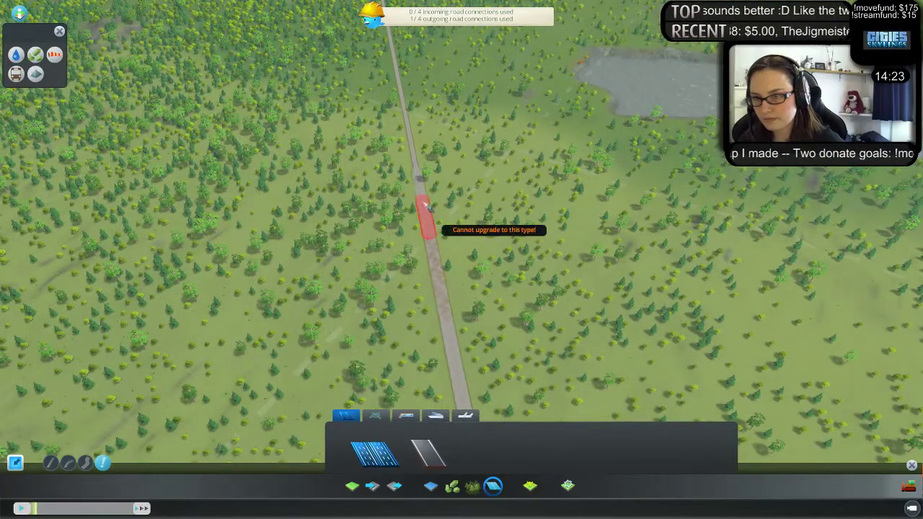
- Upgrade the ramp road to highway from beside the river's end north to the dashed tile boundary
scroll(393, 205, up, 5)
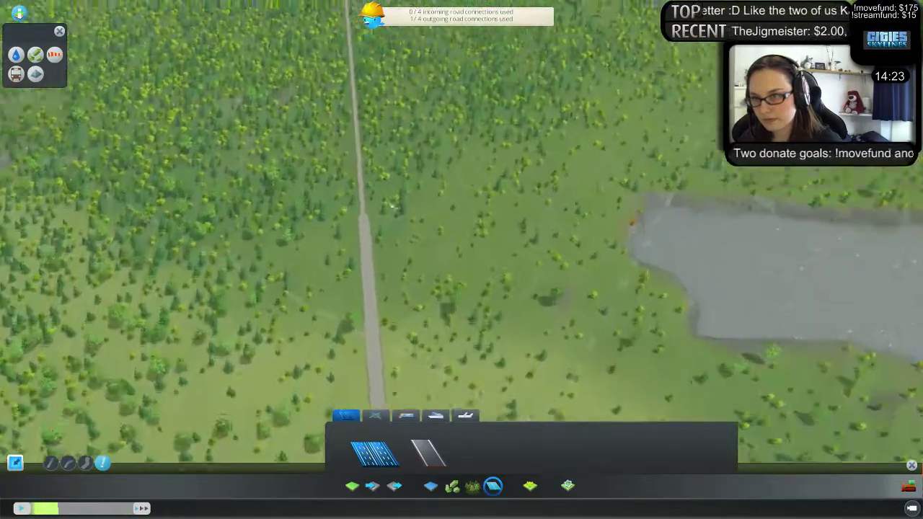
key(w)
drag(334, 346, 335, 150)
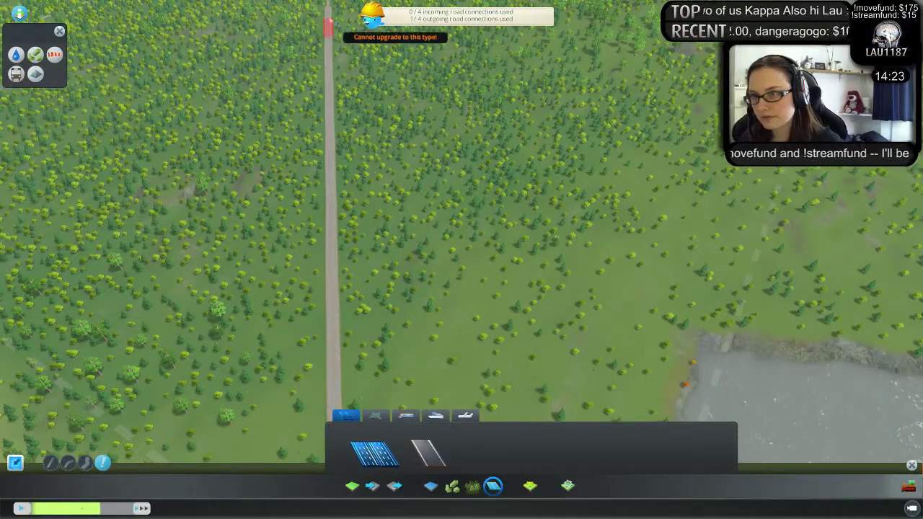
key(w)
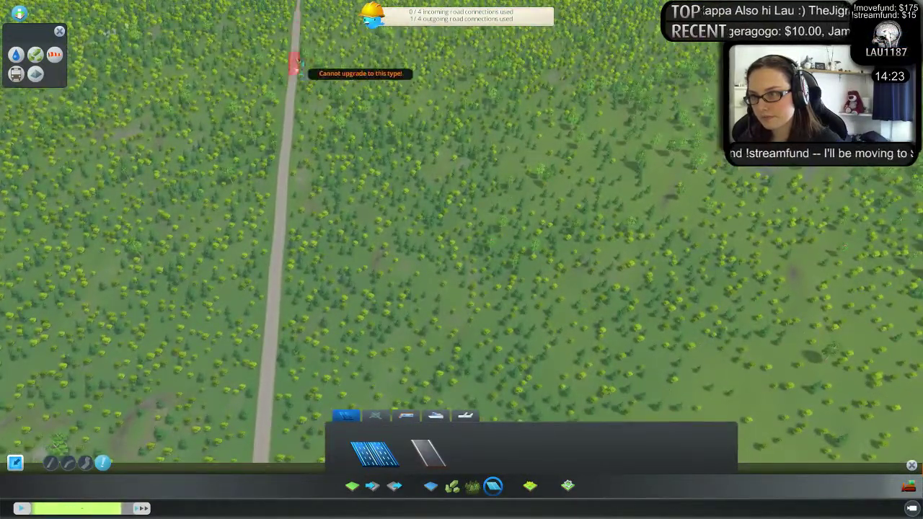
key(w)
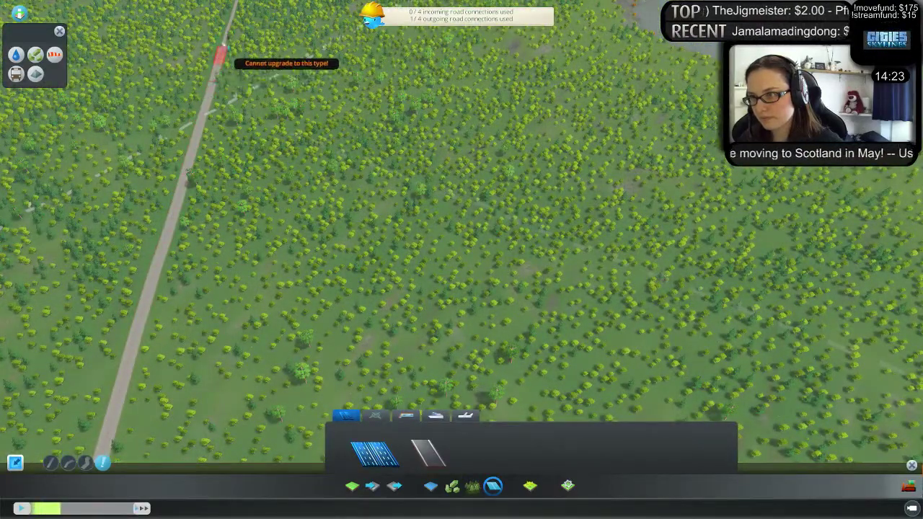
key(w)
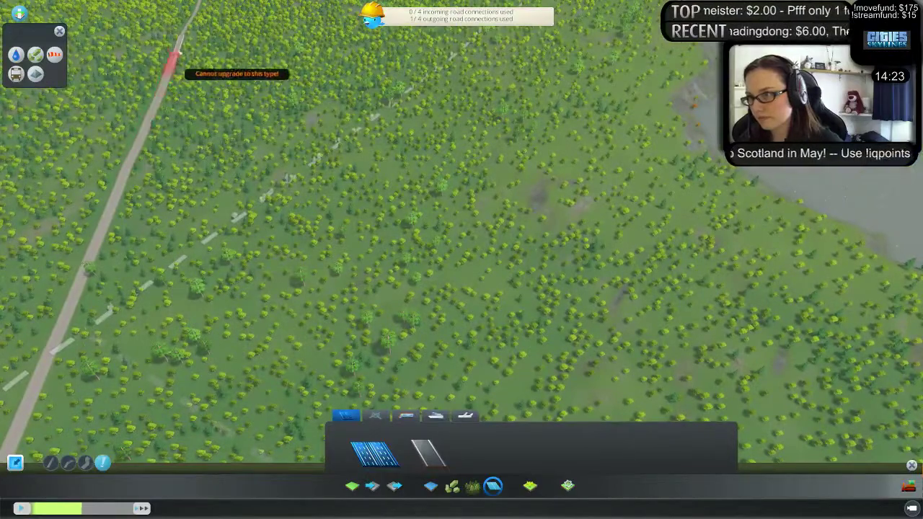
- Upgrade the ramp road to highway from the tile boundary over the forested hills toward the map edge
middle_drag(193, 16, 92, 144)
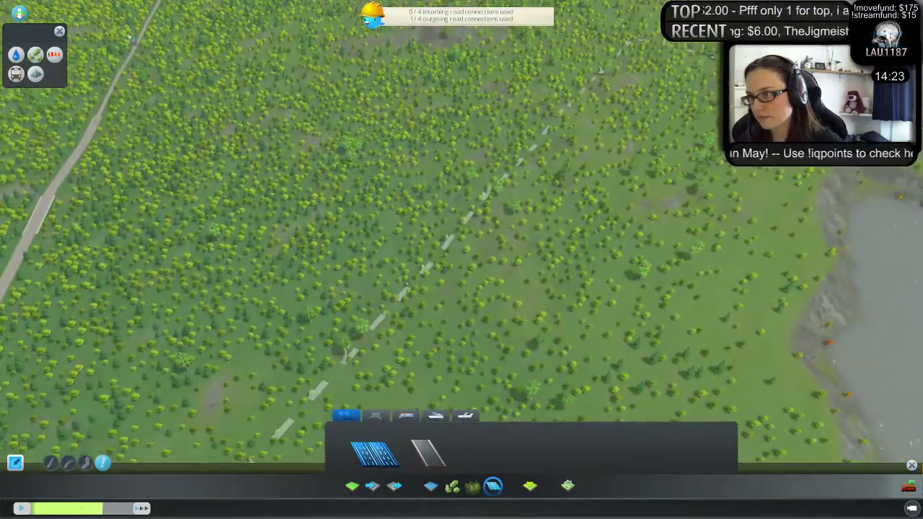
key(a)
scroll(262, 160, up, 4)
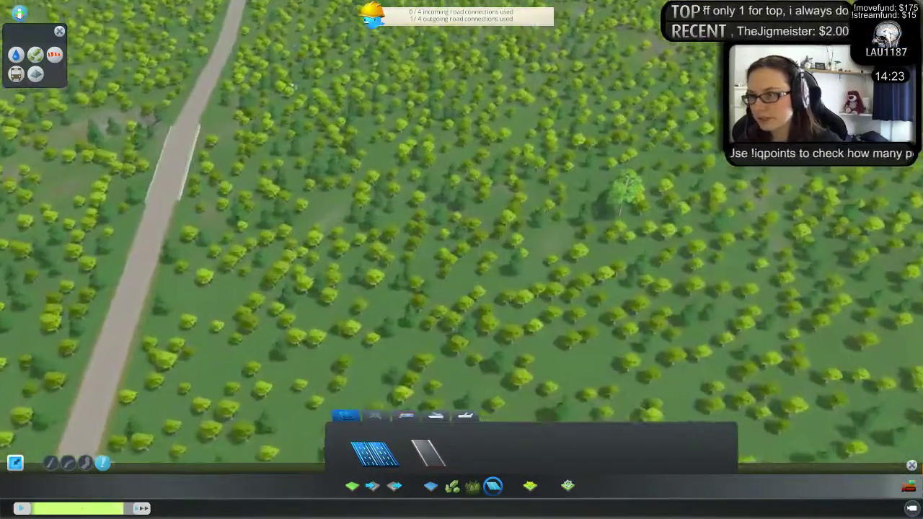
key(w)
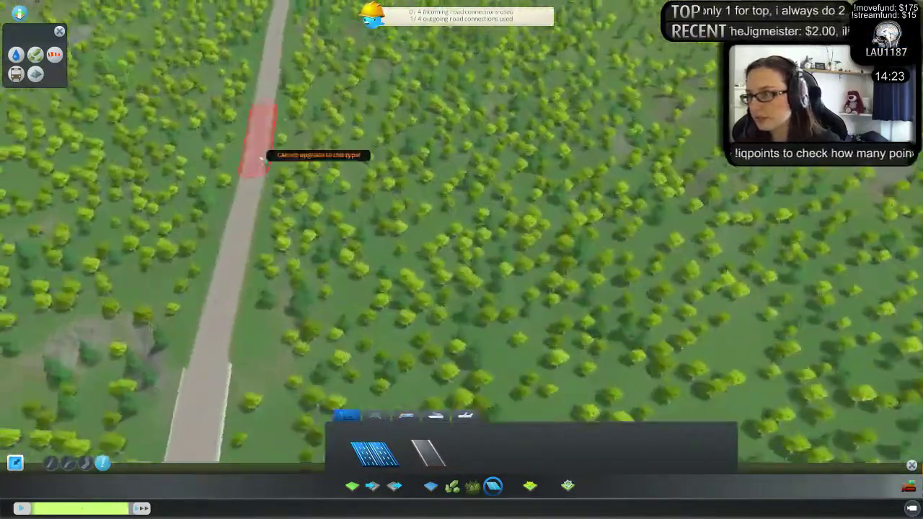
scroll(262, 158, down, 3)
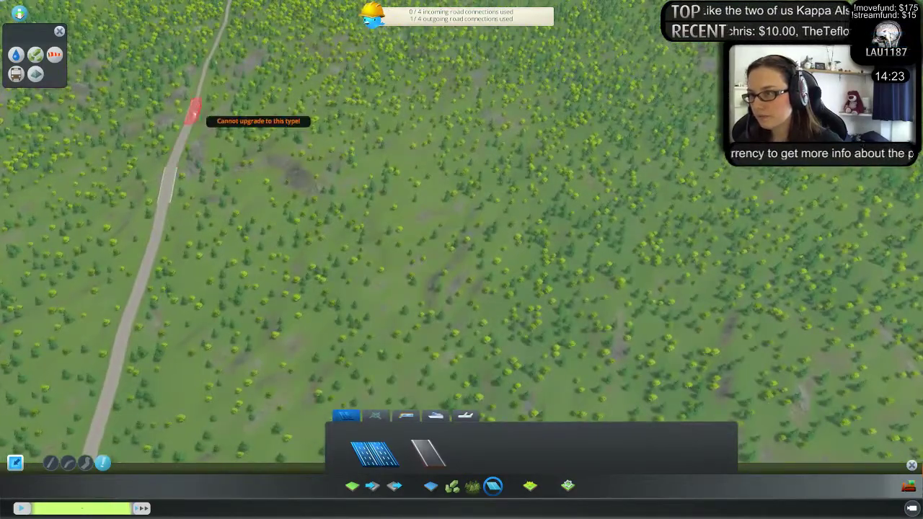
click(217, 38)
key(w)
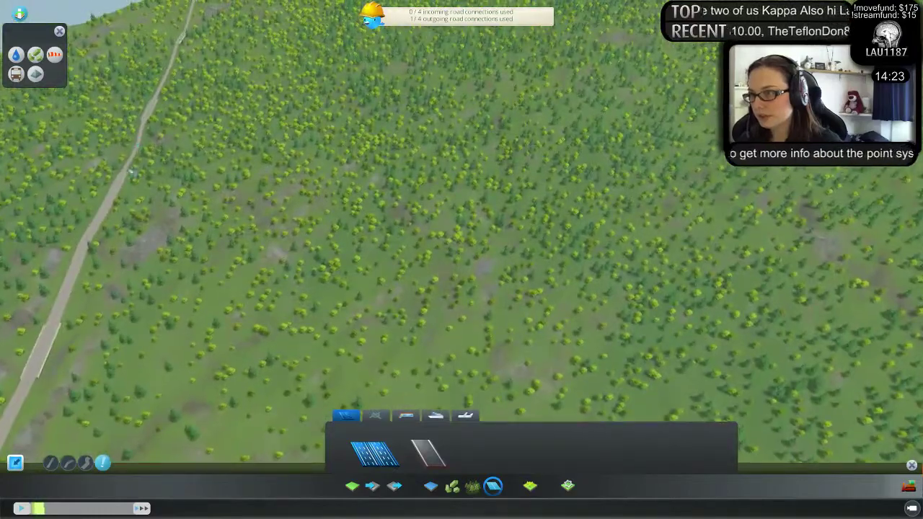
key(w)
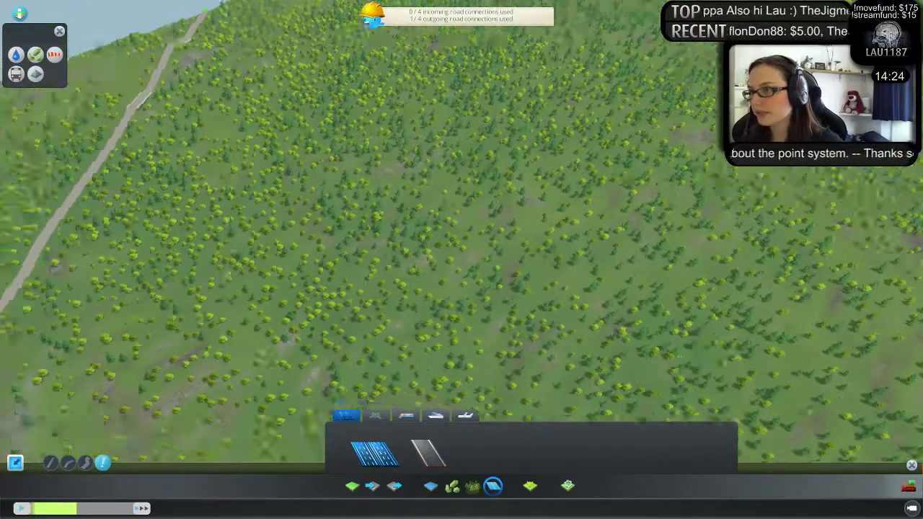
- Examine the existing highway's slopes and bridges between the map edge and the unfinished interchange
middle_drag(157, 22, 470, 256)
scroll(469, 255, up, 5)
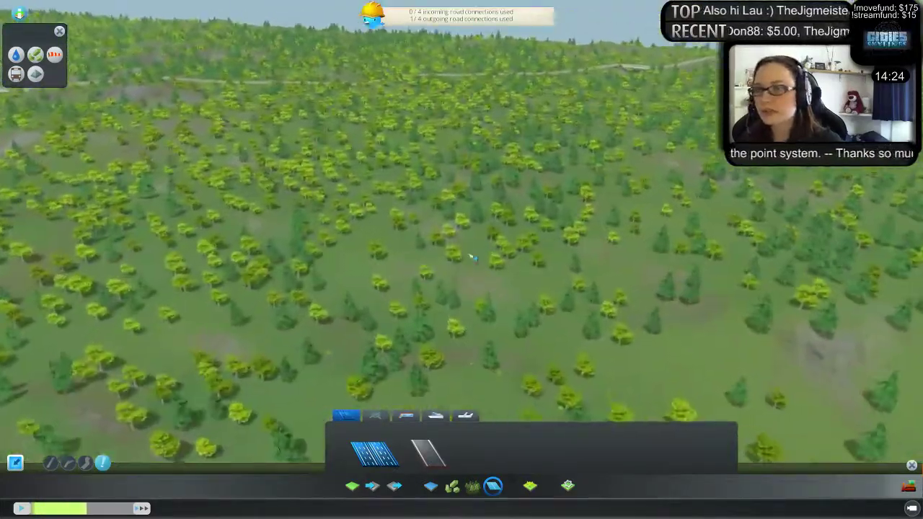
scroll(622, 264, up, 5)
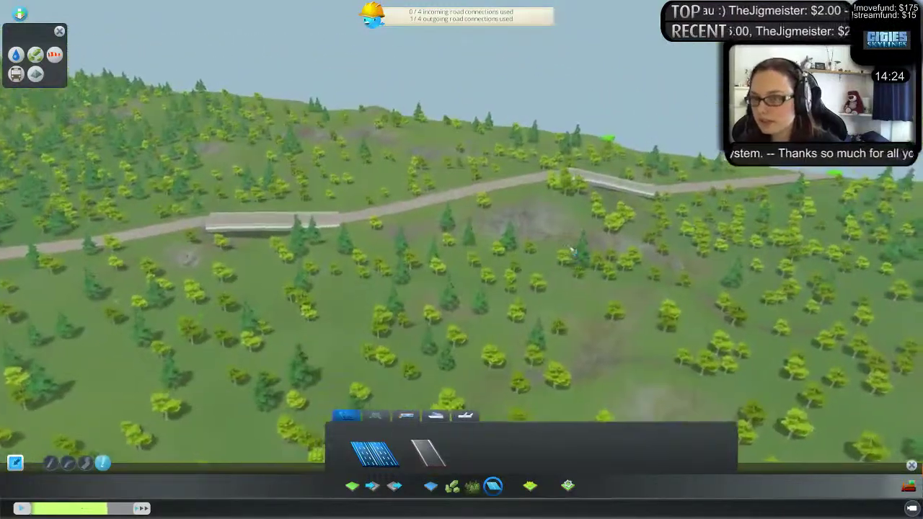
scroll(586, 219, up, 5)
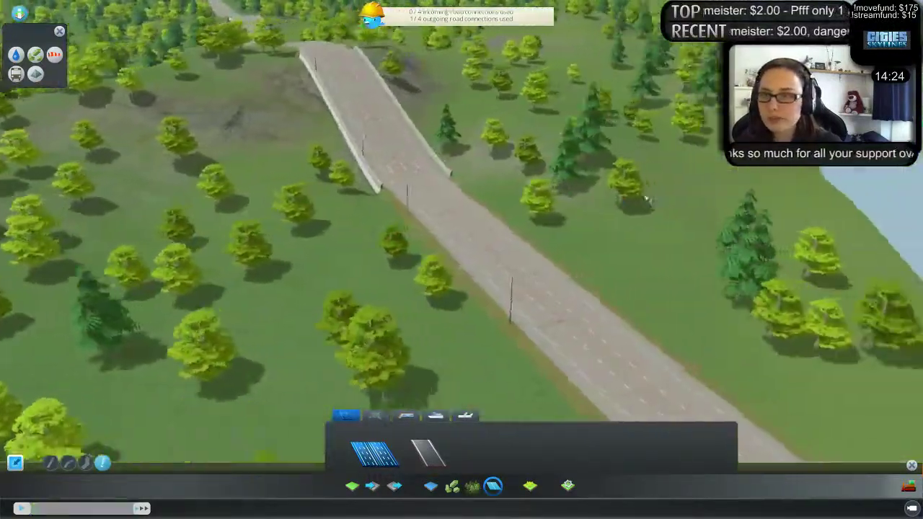
middle_drag(647, 201, 492, 272)
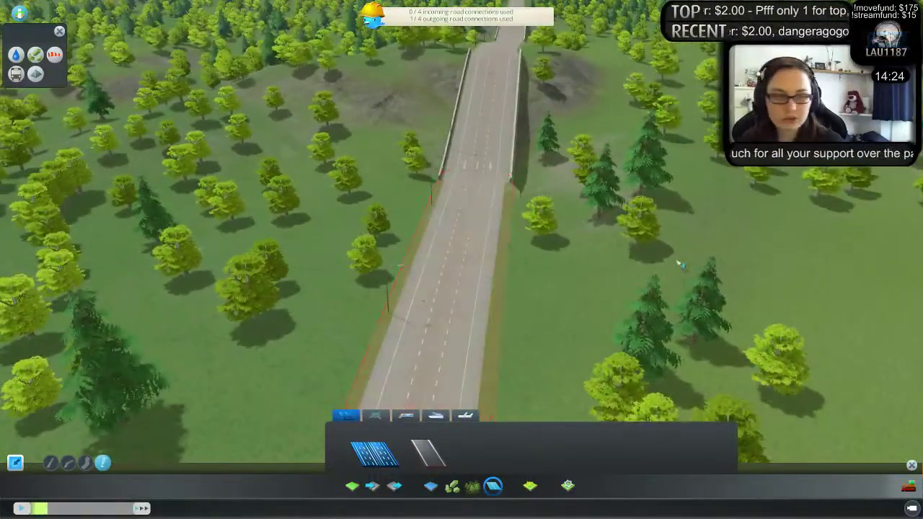
scroll(679, 262, down, 5)
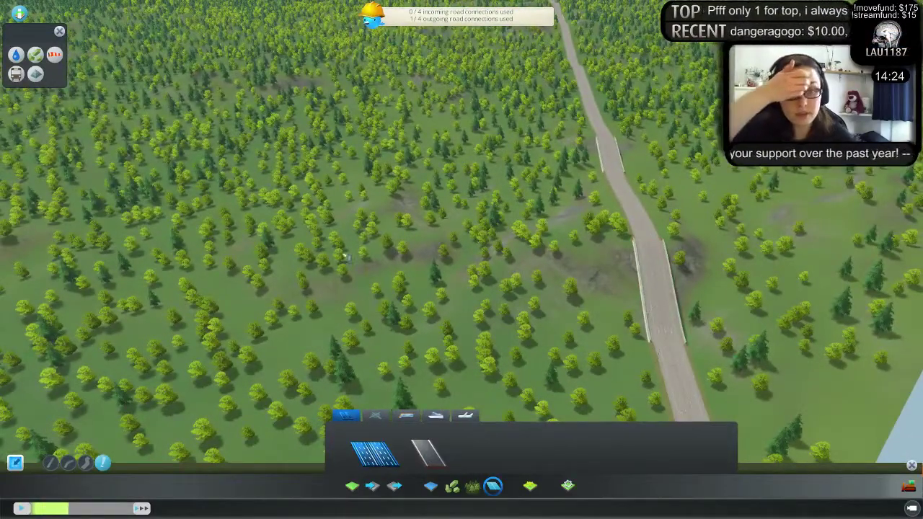
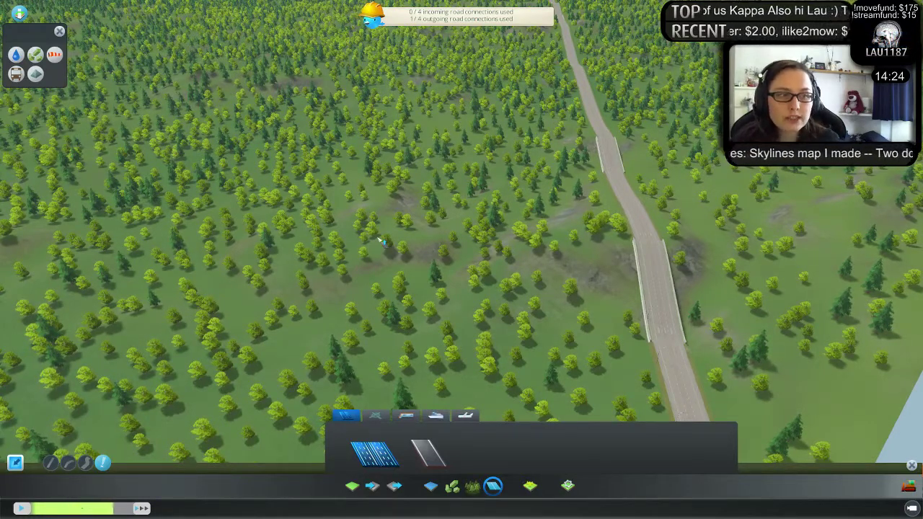
scroll(382, 239, down, 5)
middle_drag(406, 243, 466, 264)
key(a)
scroll(341, 264, down, 3)
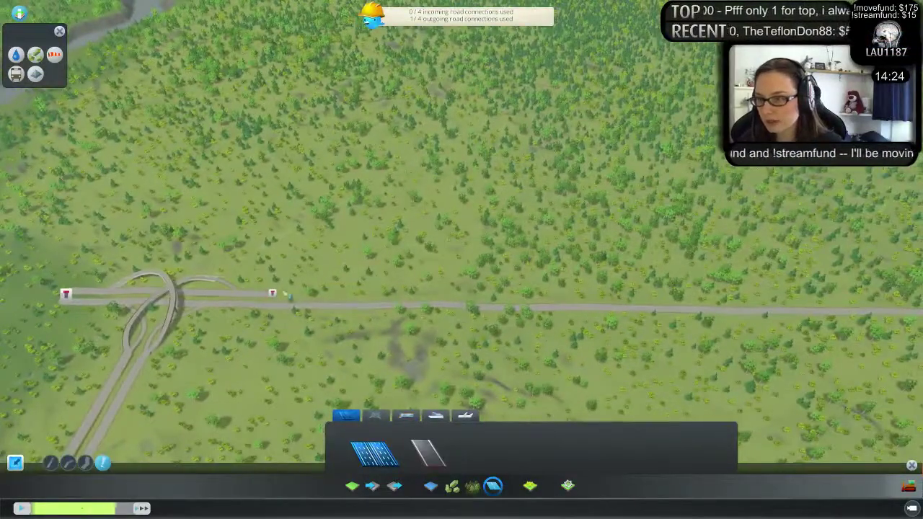
middle_drag(298, 287, 497, 244)
key(s)
key(d)
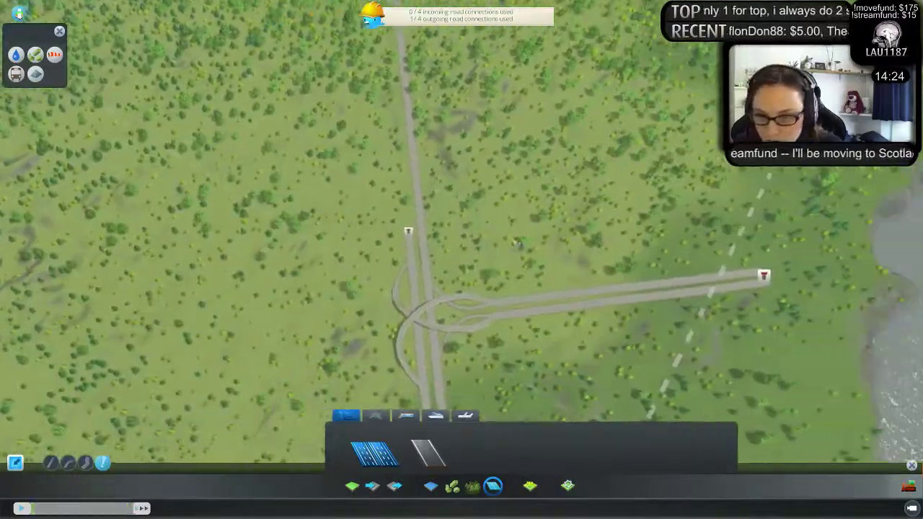
key(w)
key(a)
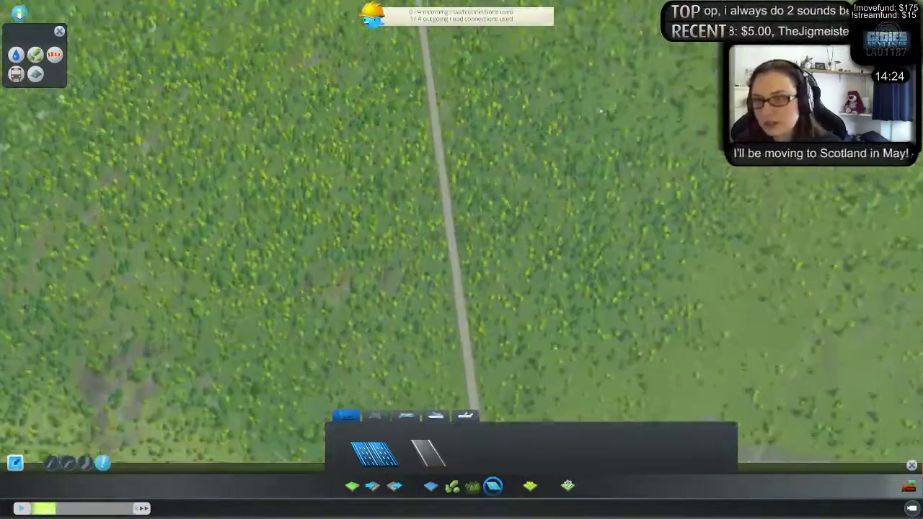
key(w)
key(a)
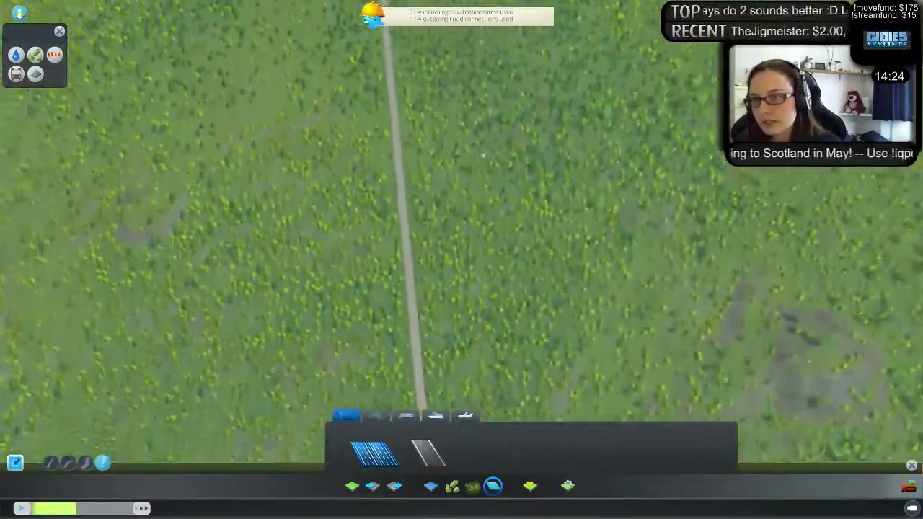
key(w)
key(a)
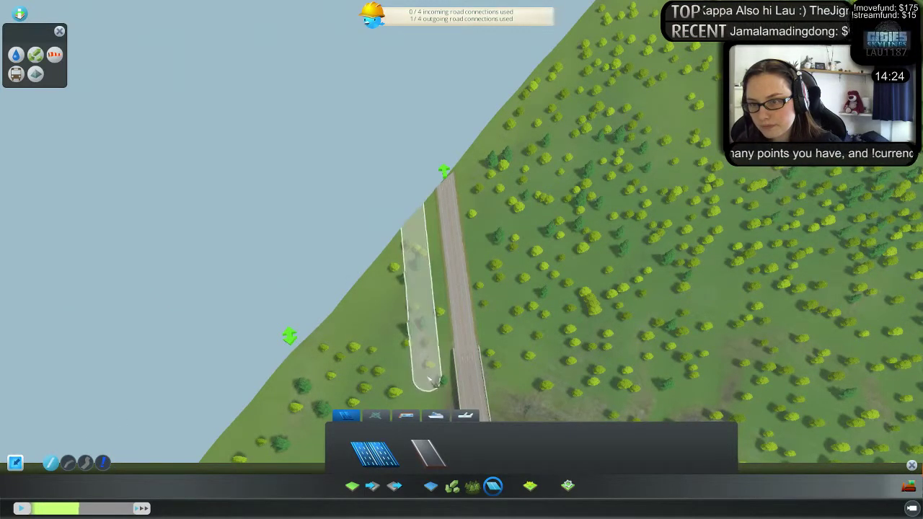
key(s)
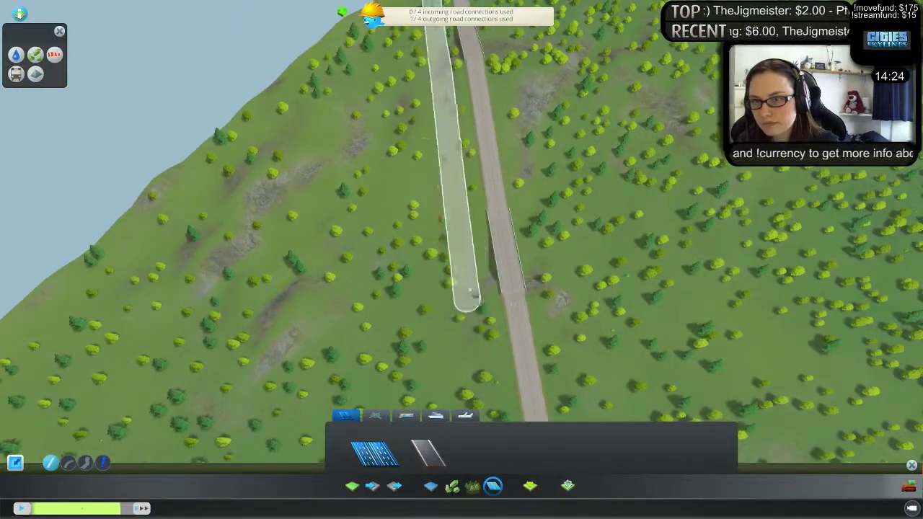
scroll(460, 292, down, 3)
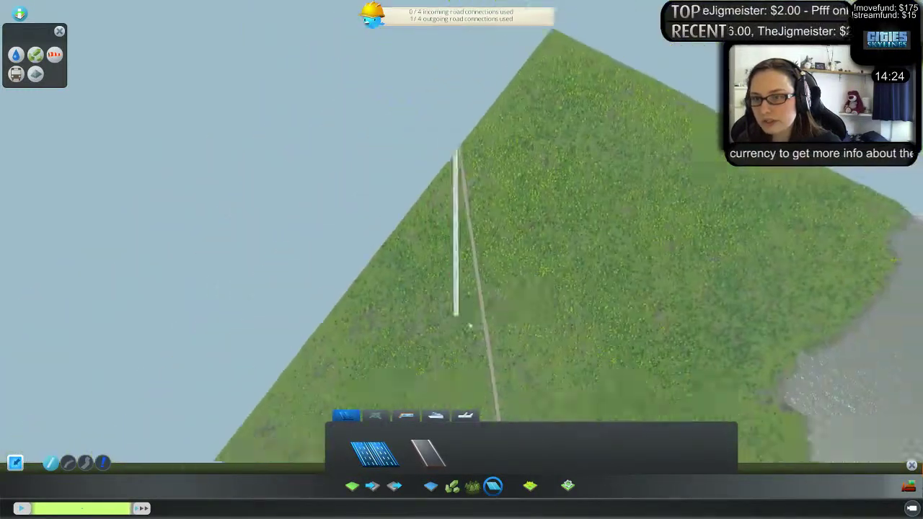
scroll(470, 326, up, 5)
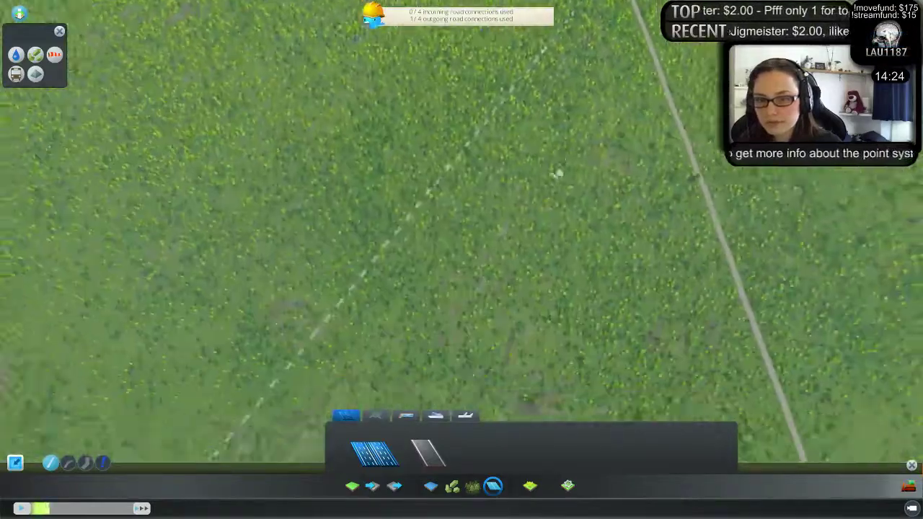
- Build straight highway segments from the interchange's open end, running parallel and close to the existing highway
key(d)
key(s)
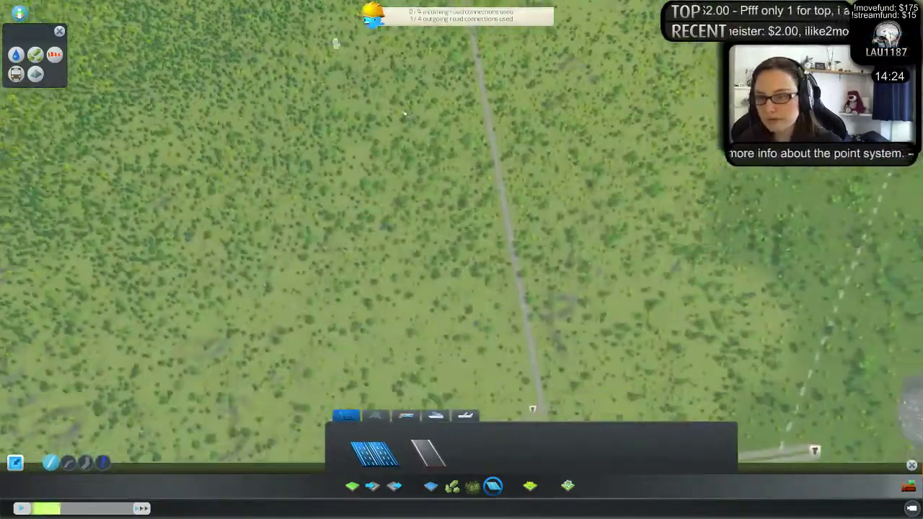
key(w)
key(w)
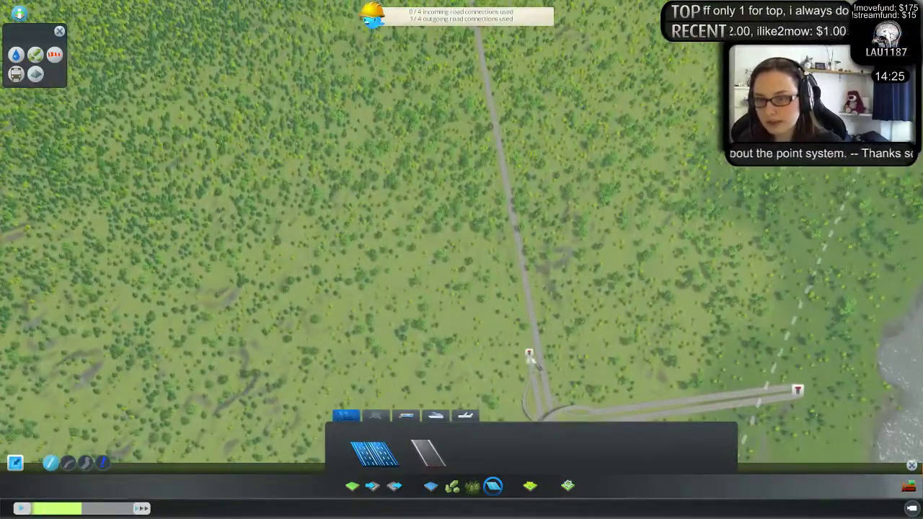
key(w)
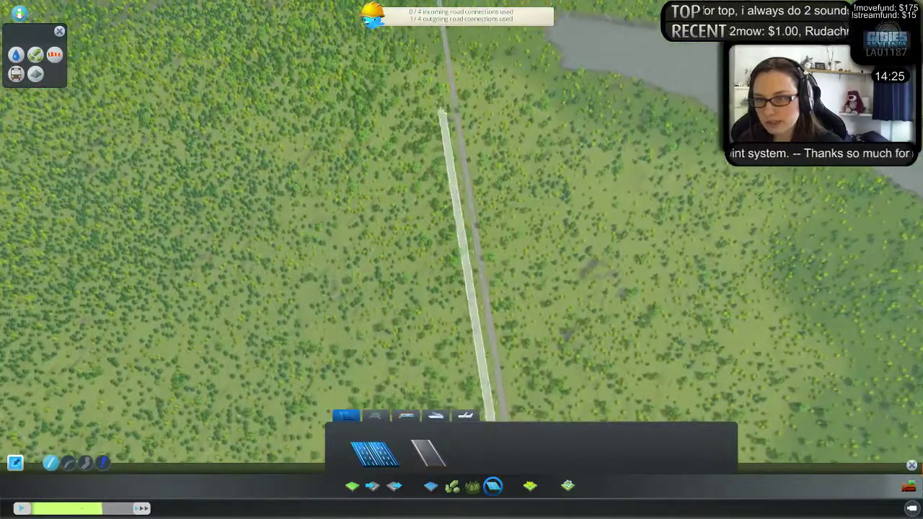
key(w)
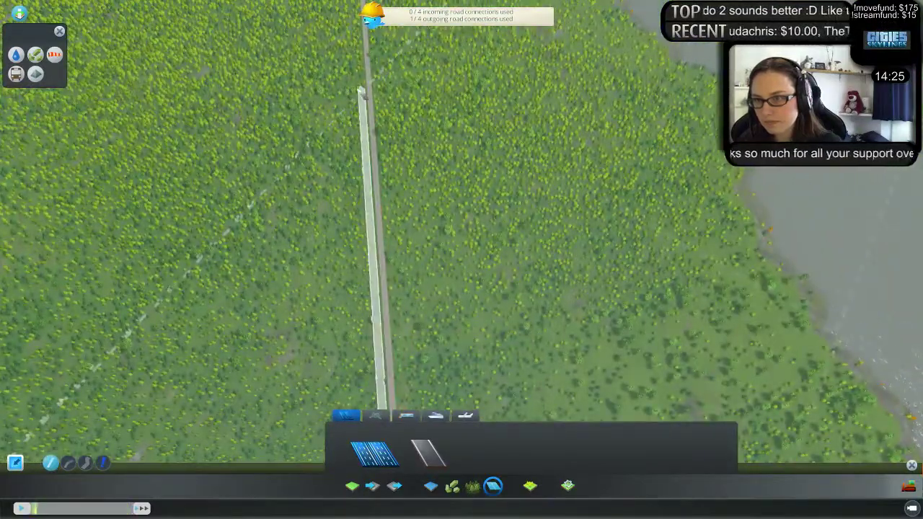
click(364, 94)
key(w)
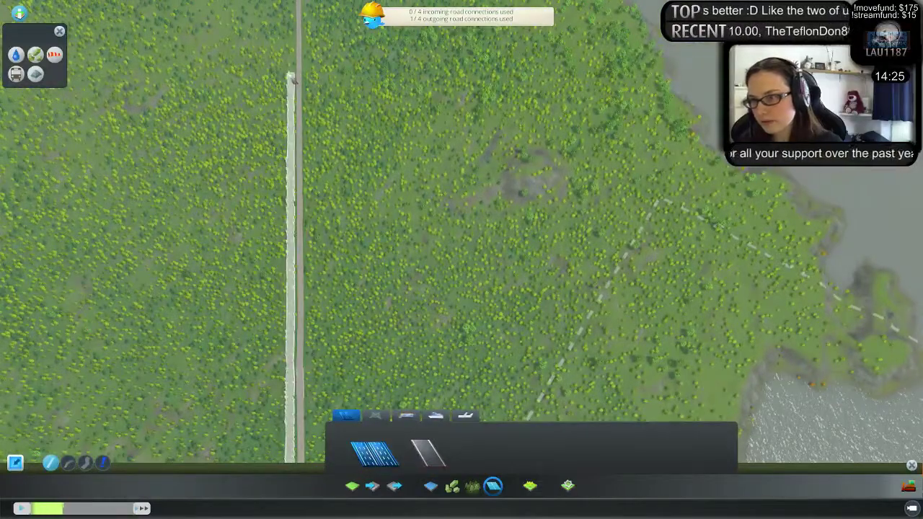
click(293, 76)
- Continue the parallel highway in straight segments beside the existing road until just short of the map edge
key(w)
key(a)
key(e)
key(w)
key(a)
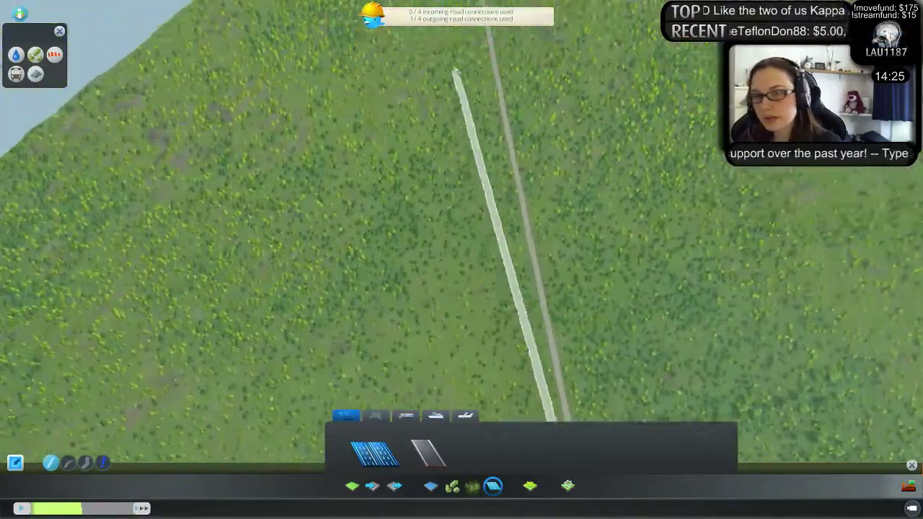
key(w)
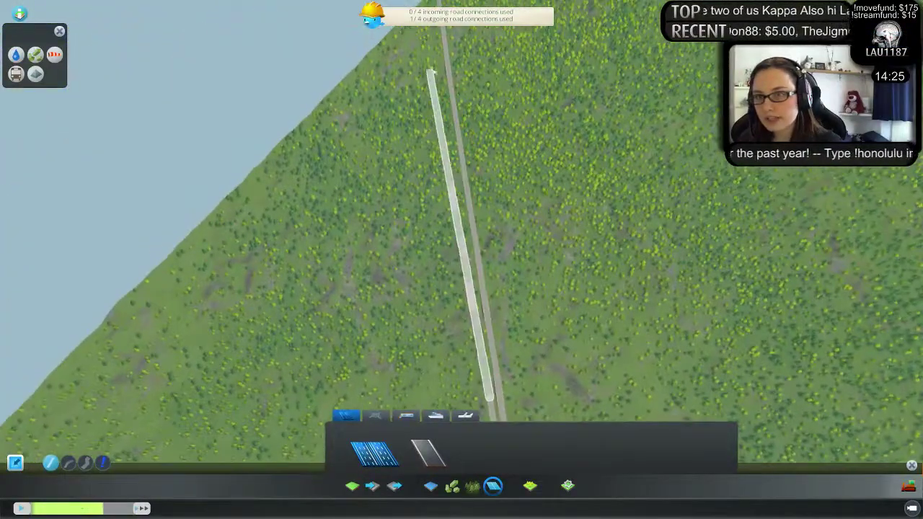
click(440, 67)
key(w)
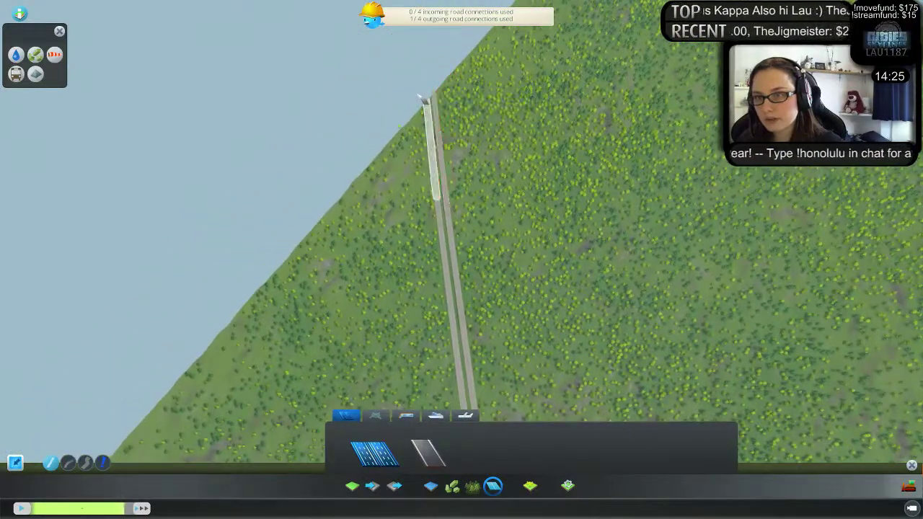
scroll(435, 196, up, 5)
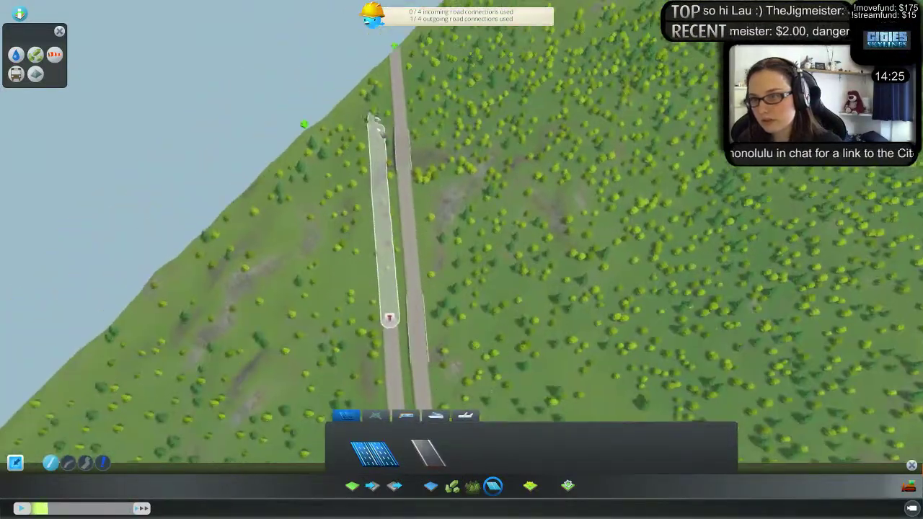
click(371, 117)
- Try to join the new highway's end to the map edge with a straight highway segment
key(w)
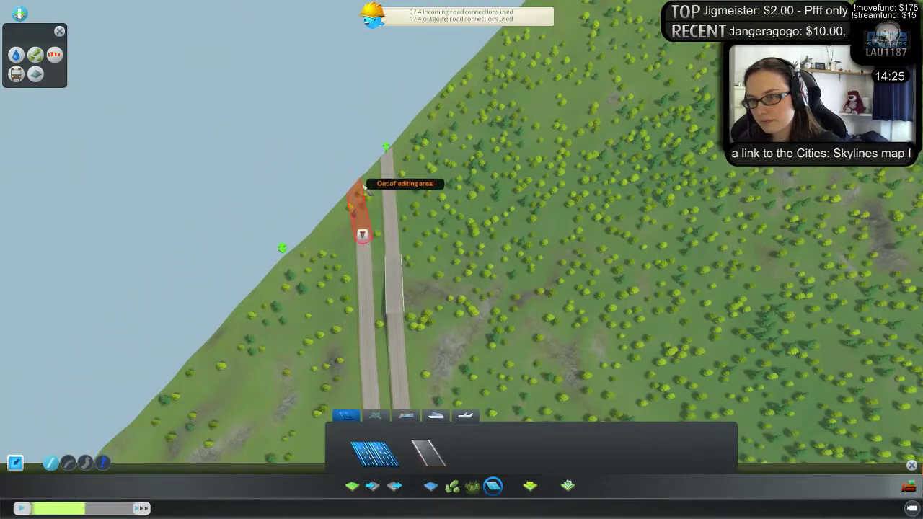
key(a)
key(w)
scroll(510, 266, up, 3)
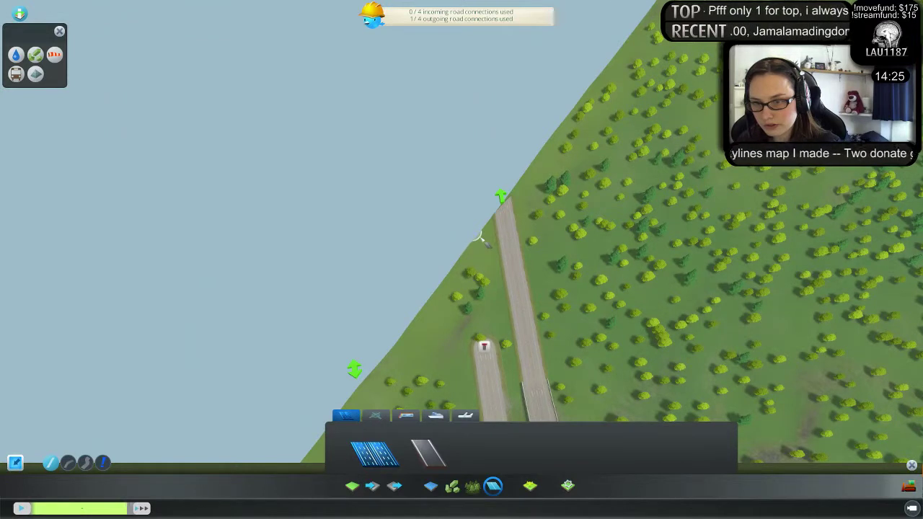
click(474, 236)
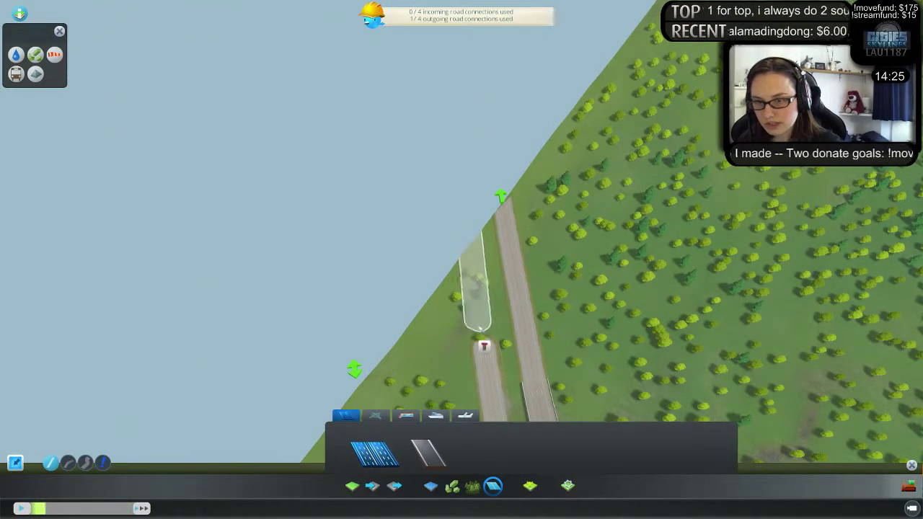
key(w)
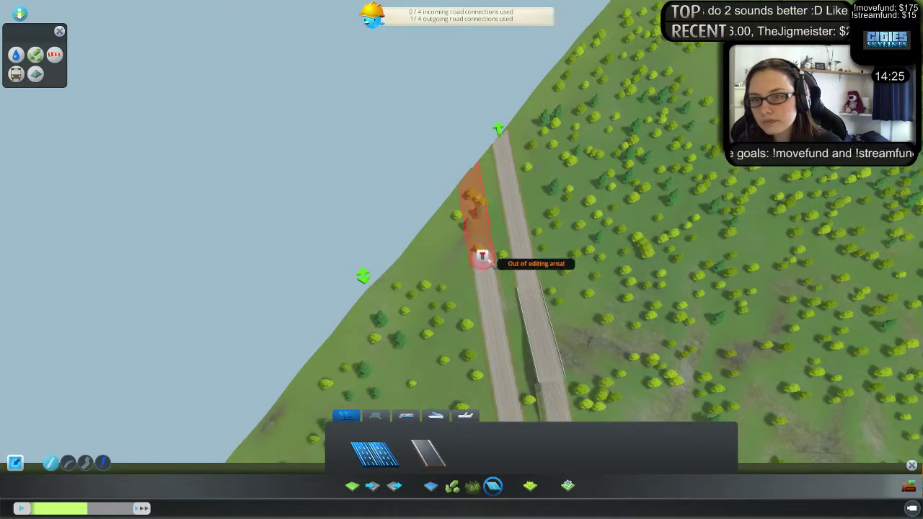
right_click(488, 261)
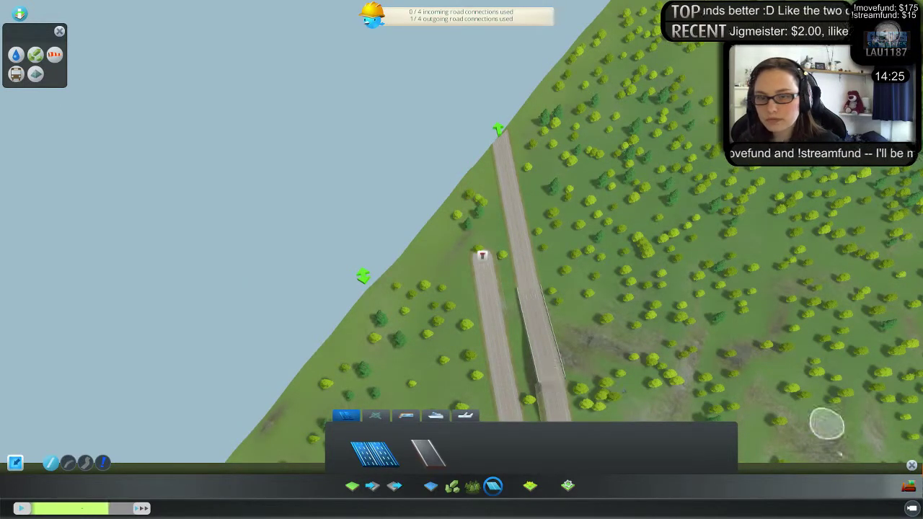
- Bulldoze the new highway's last segment near the map edge and build a narrower highway ramp from its end toward the edge
click(908, 487)
drag(482, 257, 496, 342)
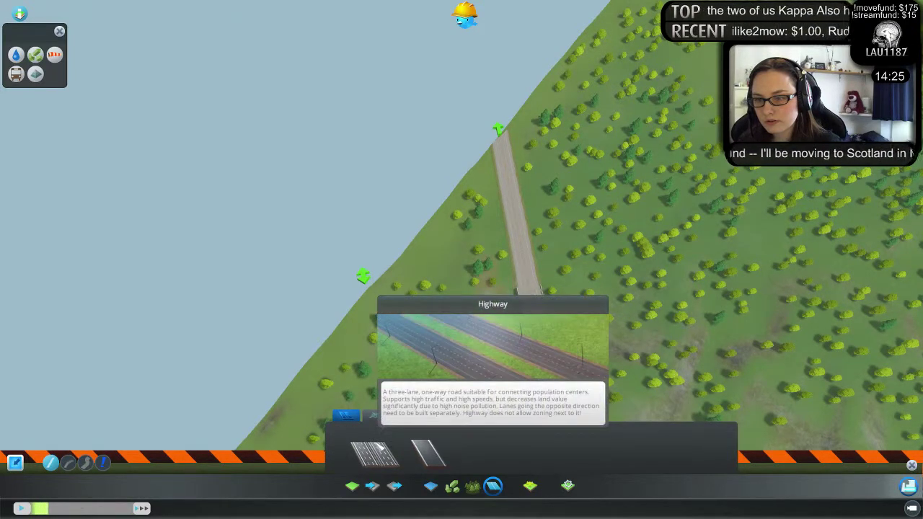
click(375, 452)
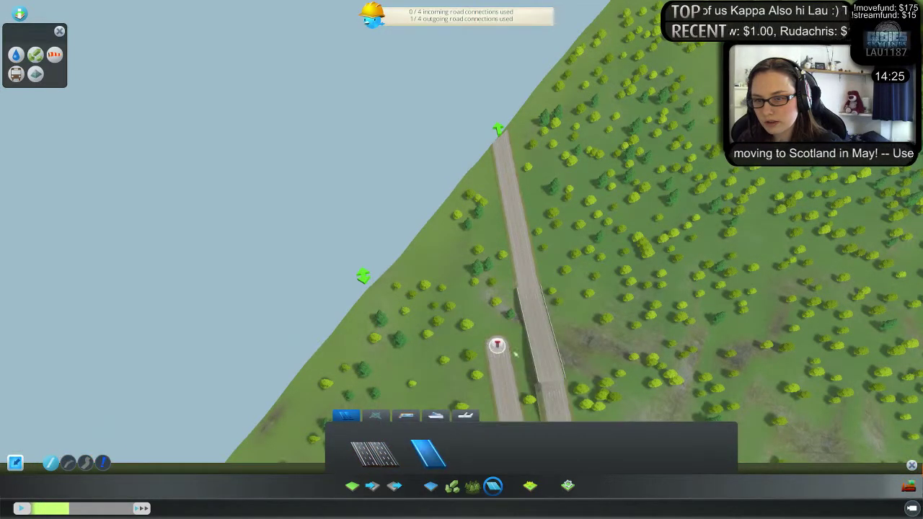
click(509, 352)
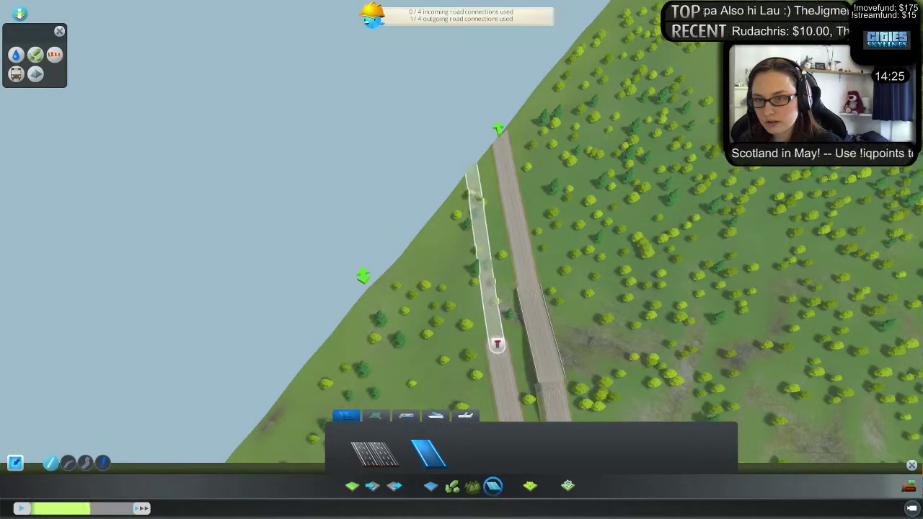
click(479, 198)
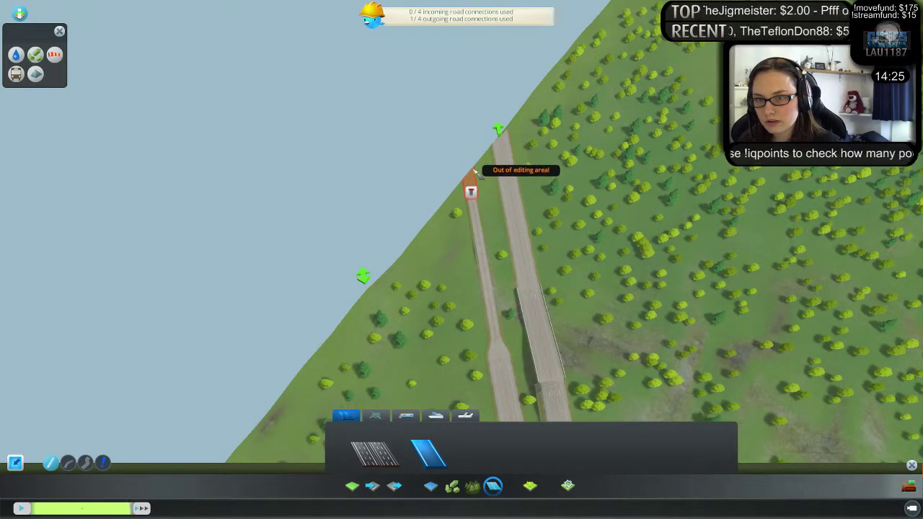
- Try to extend the new road from the ramp's end to the map edge, first as a ramp and again as a highway
right_click(476, 176)
key(w)
scroll(490, 342, up, 4)
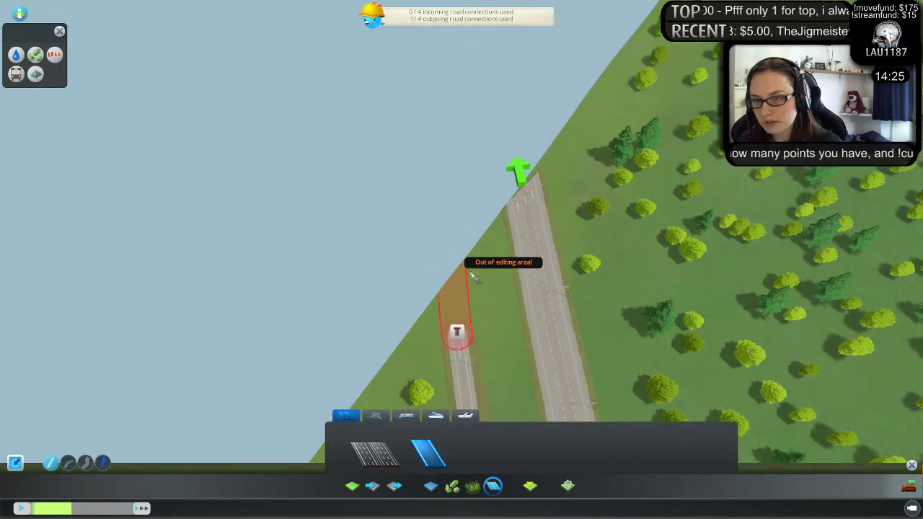
right_click(470, 274)
key(s)
click(461, 231)
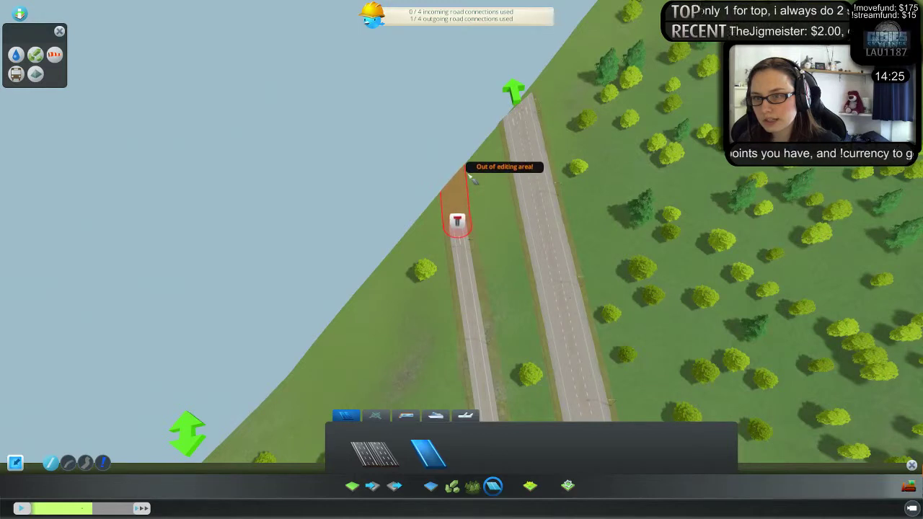
click(374, 452)
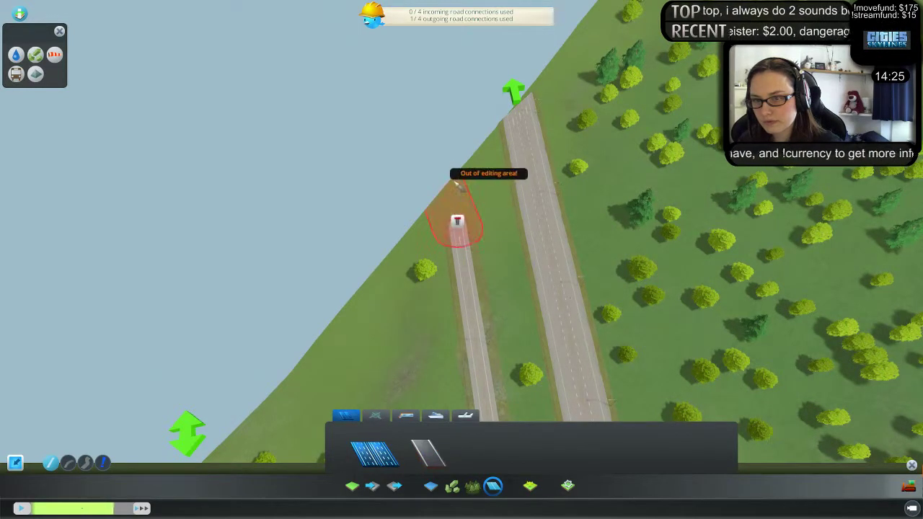
right_click(454, 147)
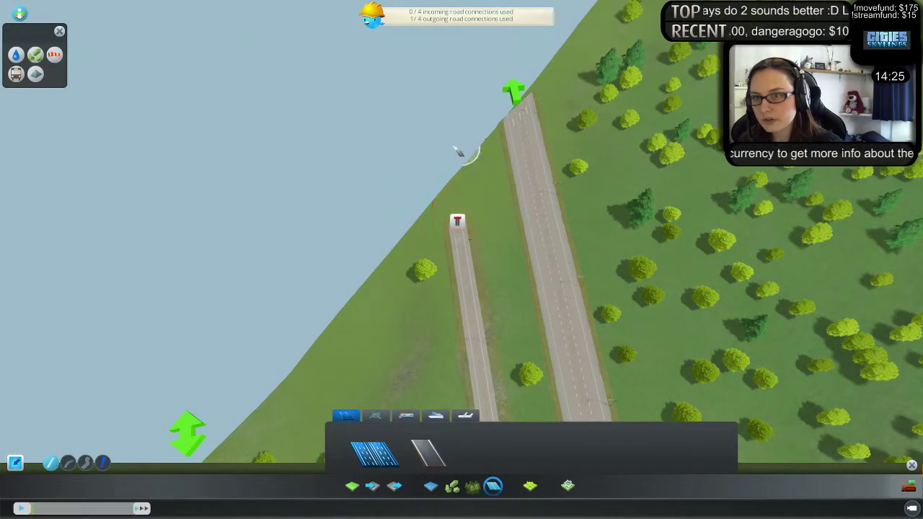
- Bulldoze the narrow ramp segments between the new highway's end and the map edge
key(s)
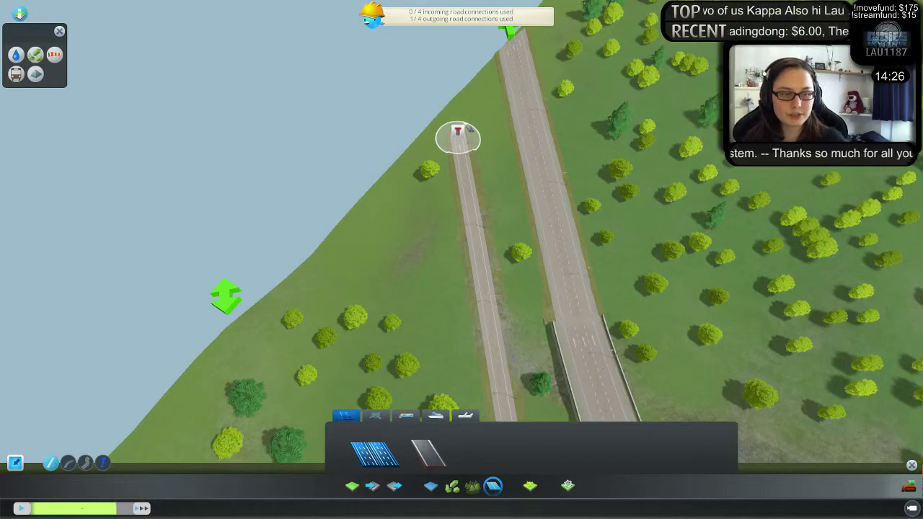
scroll(478, 93, up, 3)
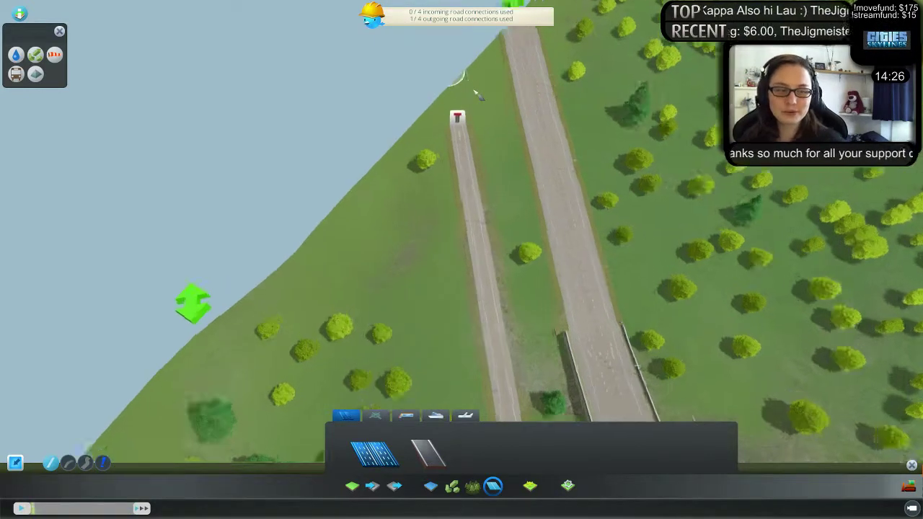
scroll(481, 133, up, 2)
key(w)
middle_drag(479, 204, 488, 255)
key(w)
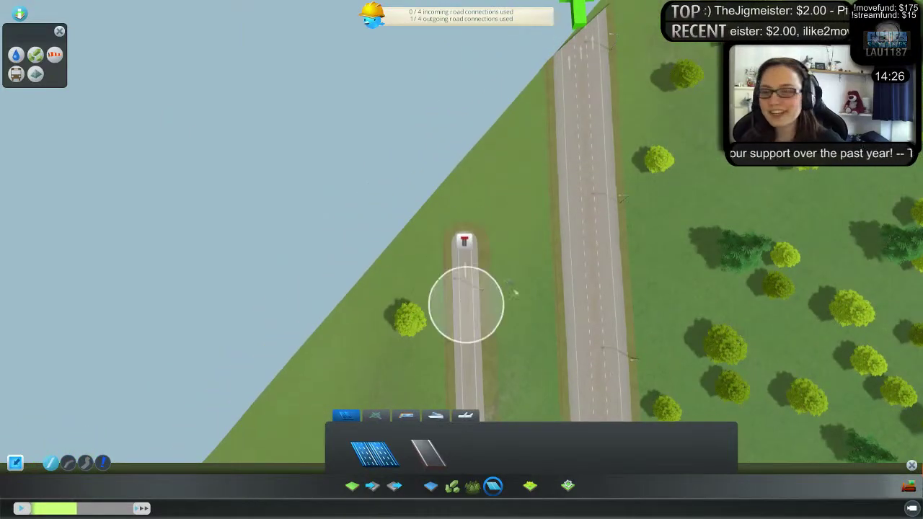
scroll(505, 238, down, 3)
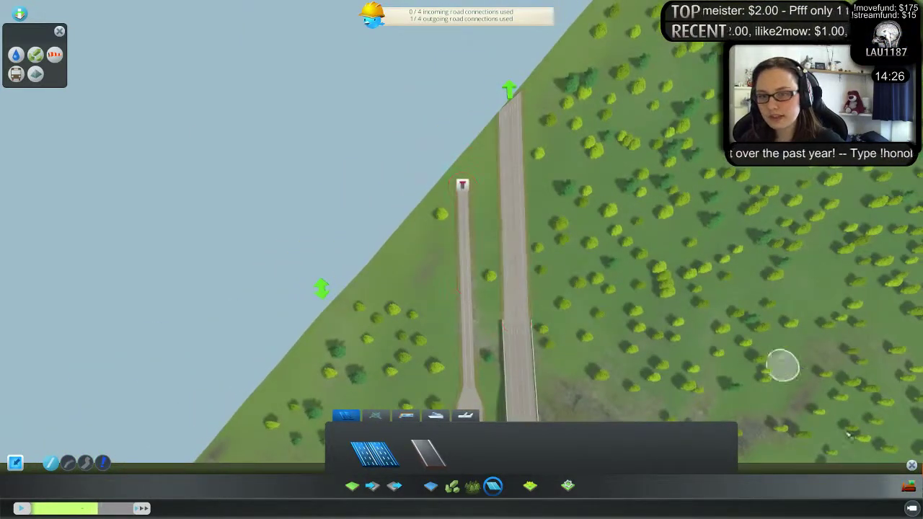
click(909, 487)
click(468, 165)
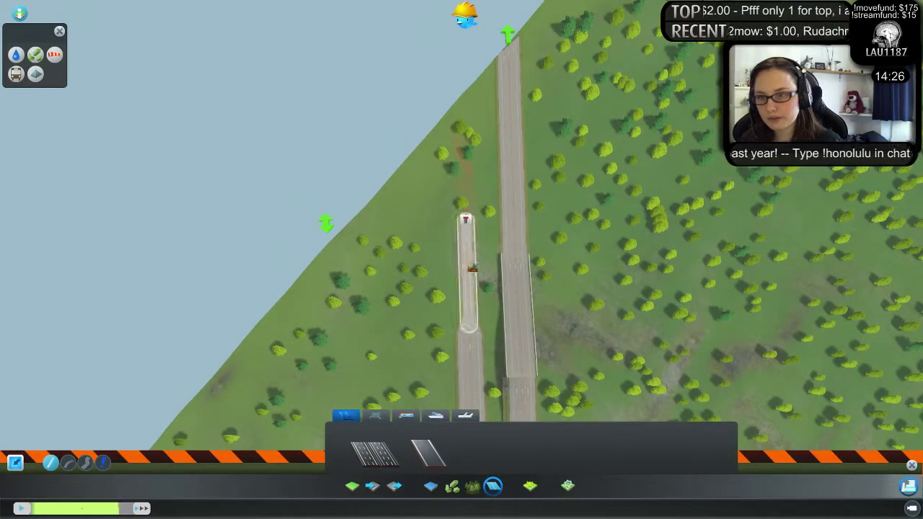
click(467, 274)
- Build two straight highway segments from the new highway's end, the second one running out past the map edge
click(374, 453)
click(461, 326)
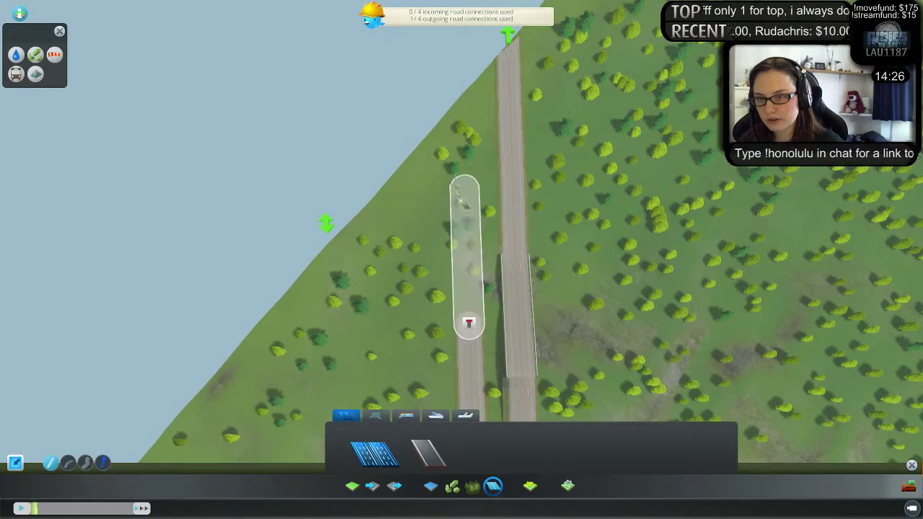
click(469, 278)
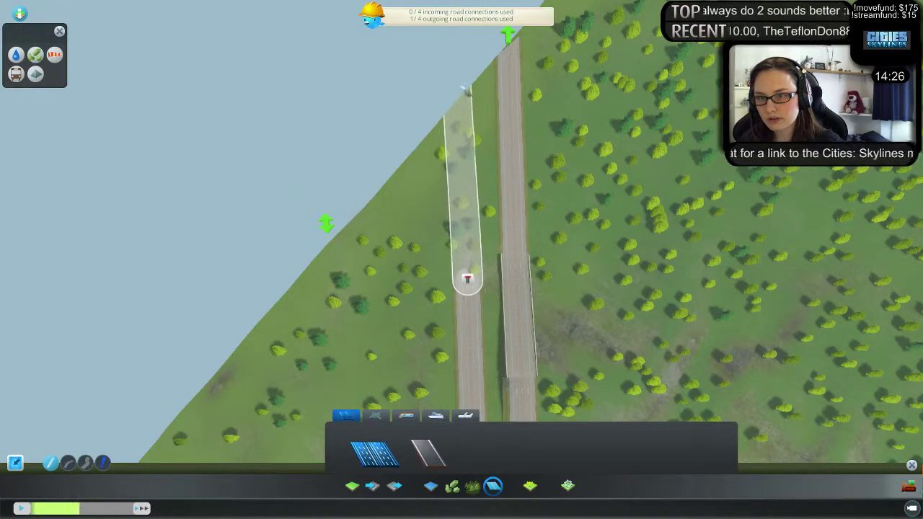
click(476, 82)
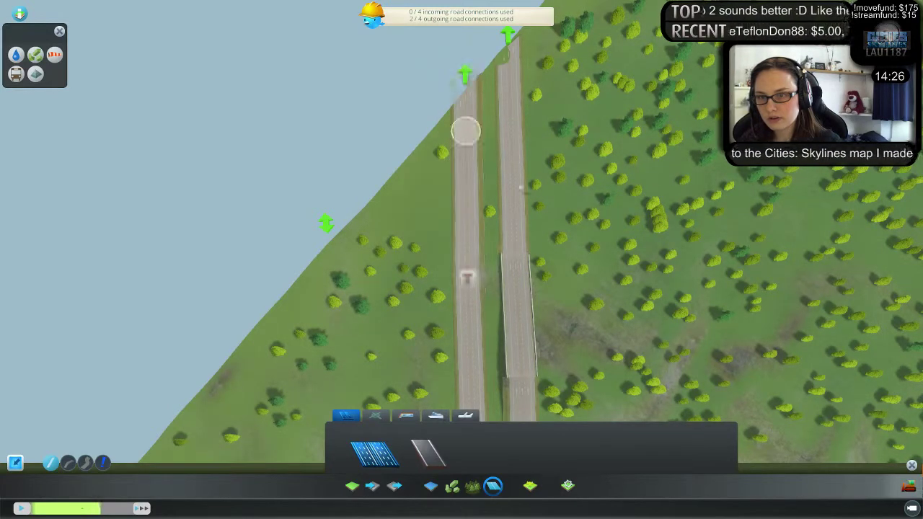
- Examine from close up and a low angle how the two highways meet the map edge
scroll(645, 221, up, 5)
middle_drag(645, 220, 467, 267)
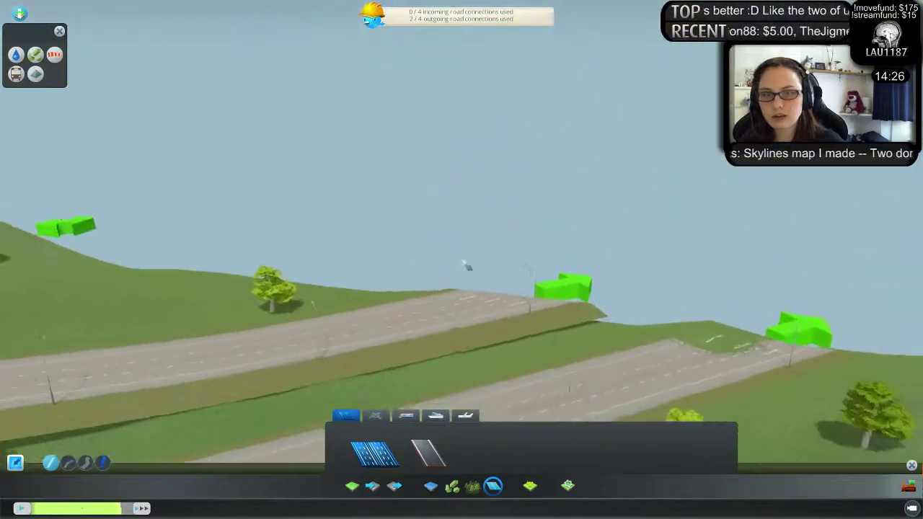
key(d)
middle_drag(408, 315, 529, 251)
middle_drag(591, 216, 579, 278)
scroll(476, 258, down, 3)
scroll(578, 278, up, 3)
- Bulldoze the short segments of the new highway directly behind its map-edge segment
click(908, 487)
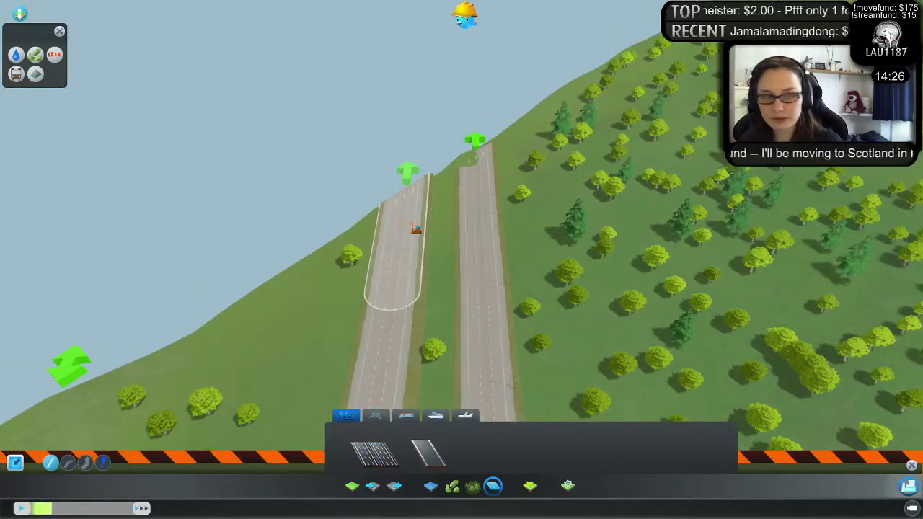
key(s)
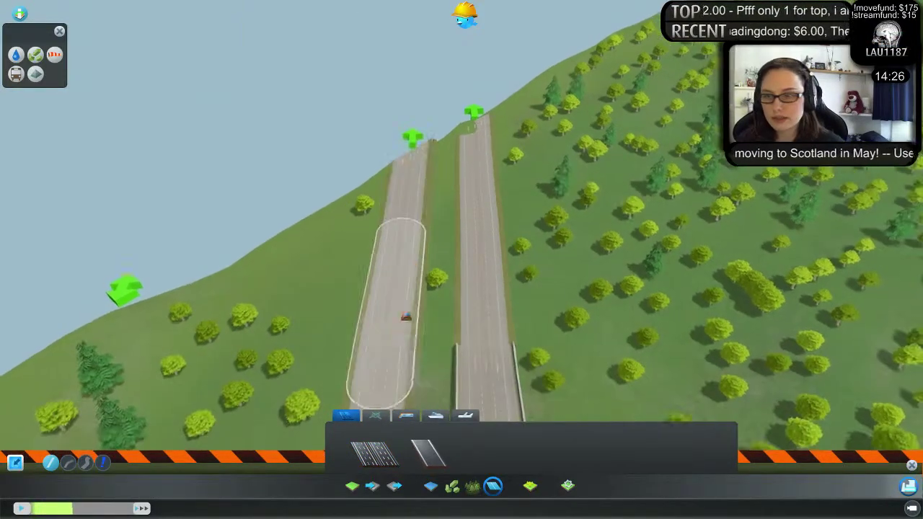
click(407, 221)
key(s)
click(396, 264)
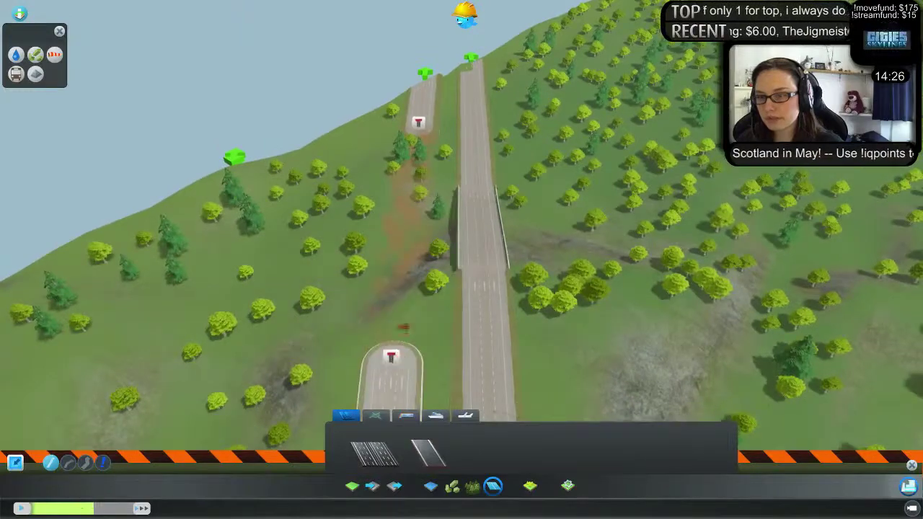
scroll(384, 361, down, 5)
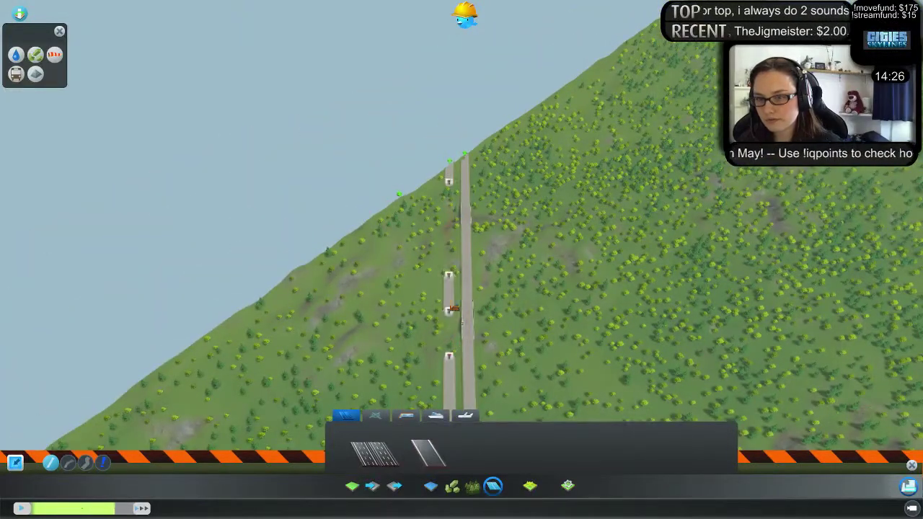
click(452, 296)
- Close the gap behind the map-edge segment with one long straight highway segment back to the remaining new highway
scroll(405, 313, up, 2)
click(375, 453)
click(442, 143)
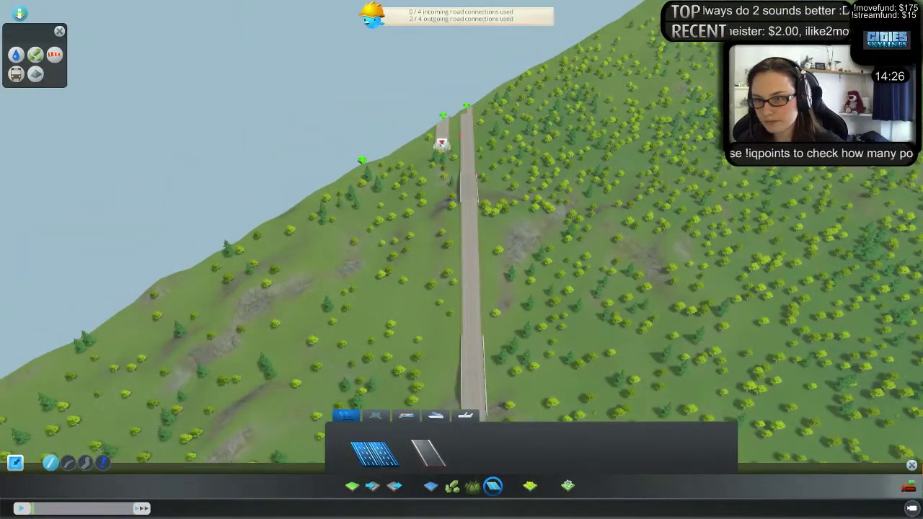
key(s)
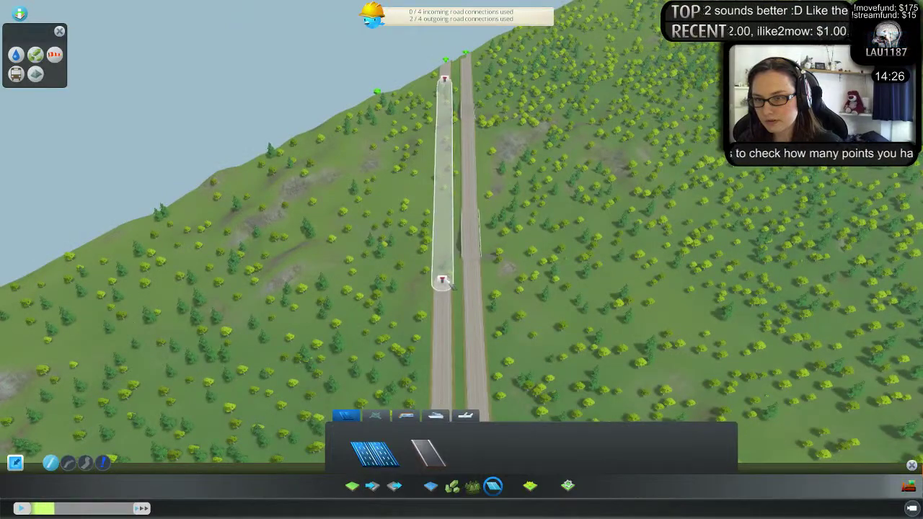
click(447, 282)
right_click(323, 326)
- Bulldoze the next series of segments of the new highway, working back from the rebuilt stretch toward the interchange
key(s)
click(908, 487)
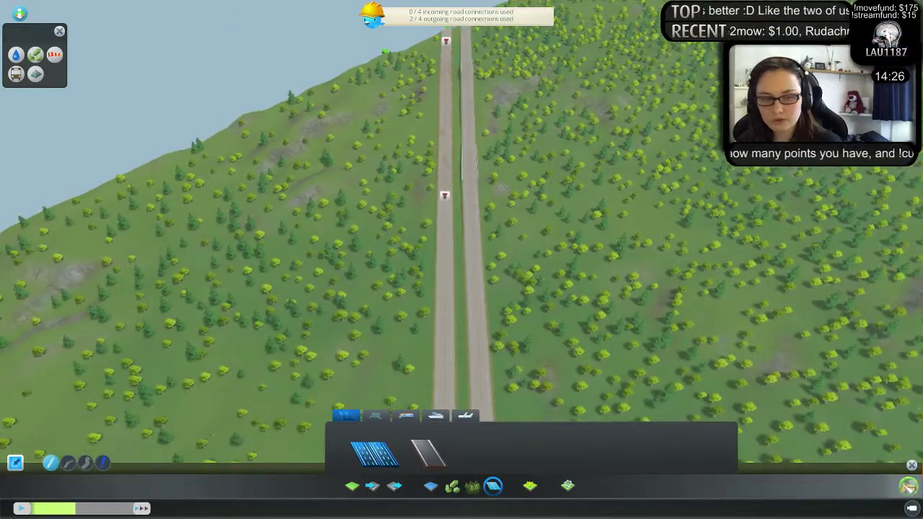
click(450, 286)
key(s)
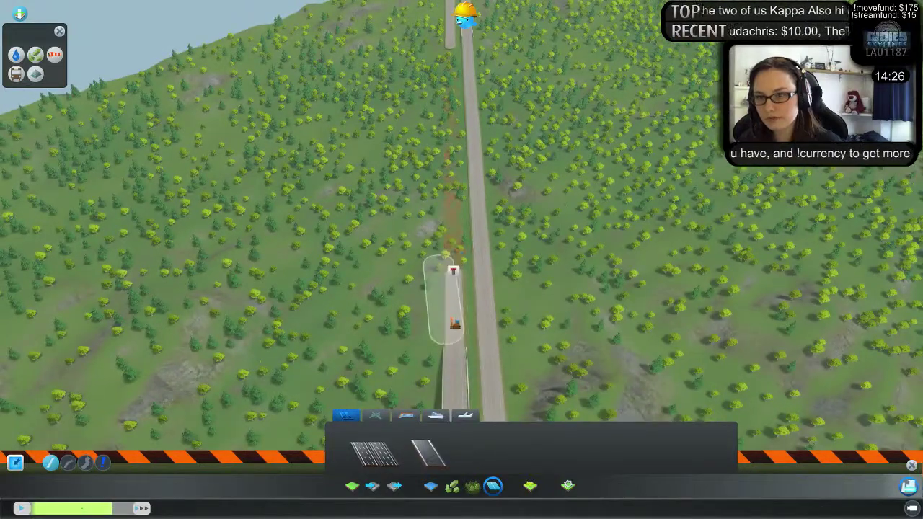
key(s)
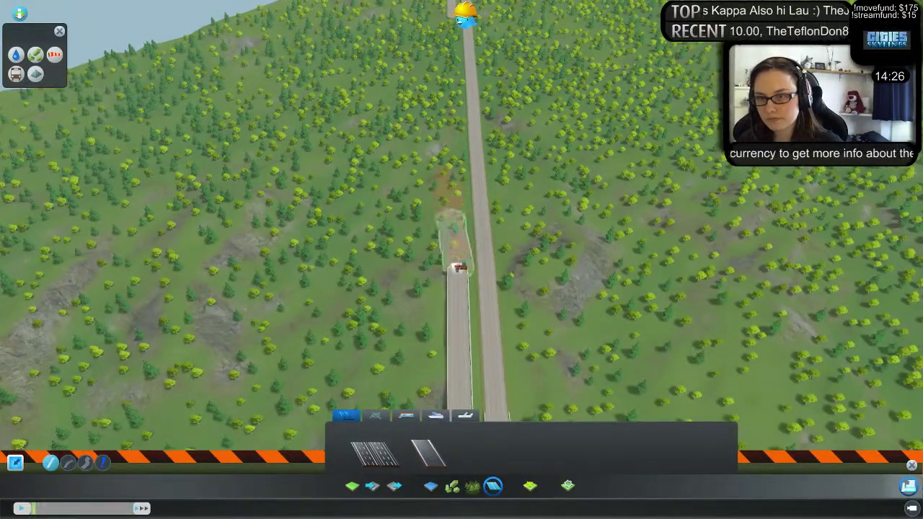
key(s)
key(s)
click(465, 251)
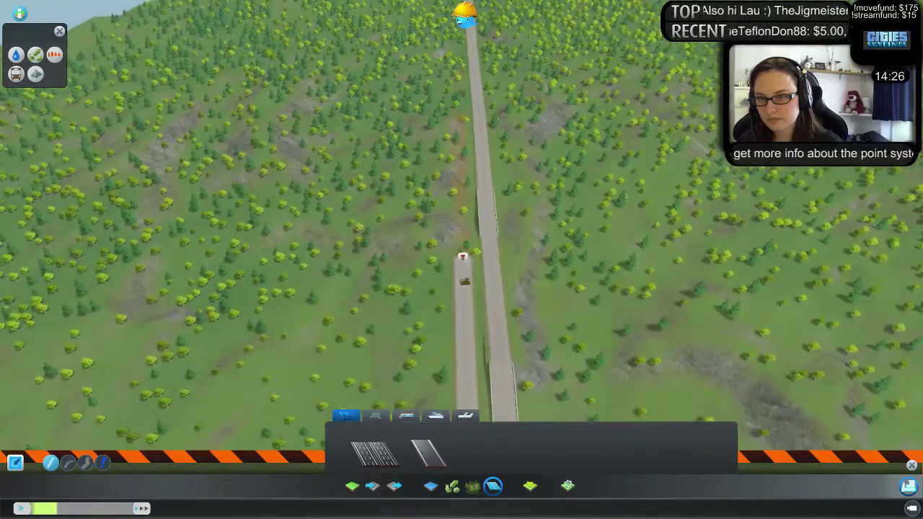
click(464, 291)
key(s)
scroll(465, 268, down, 5)
- Rebuild the removed stretch with straight highway beside the existing road, joining it to the remaining new highway
click(378, 453)
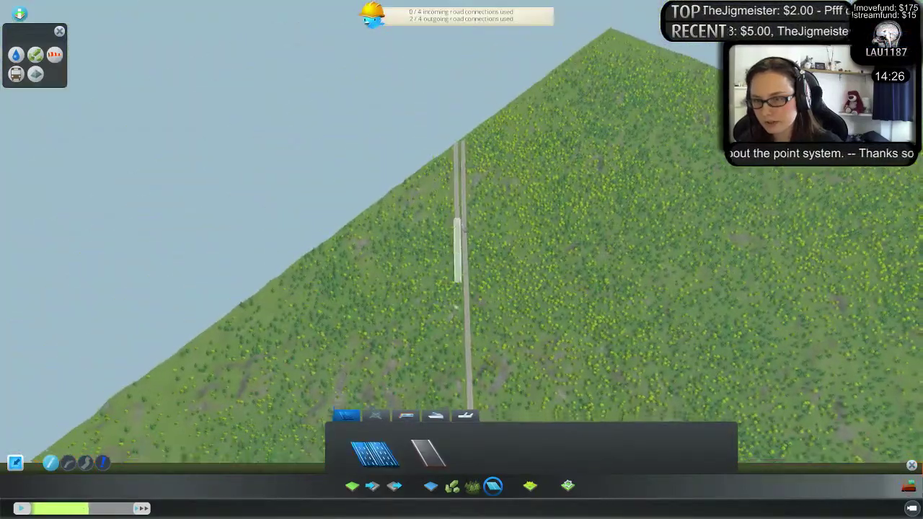
key(s)
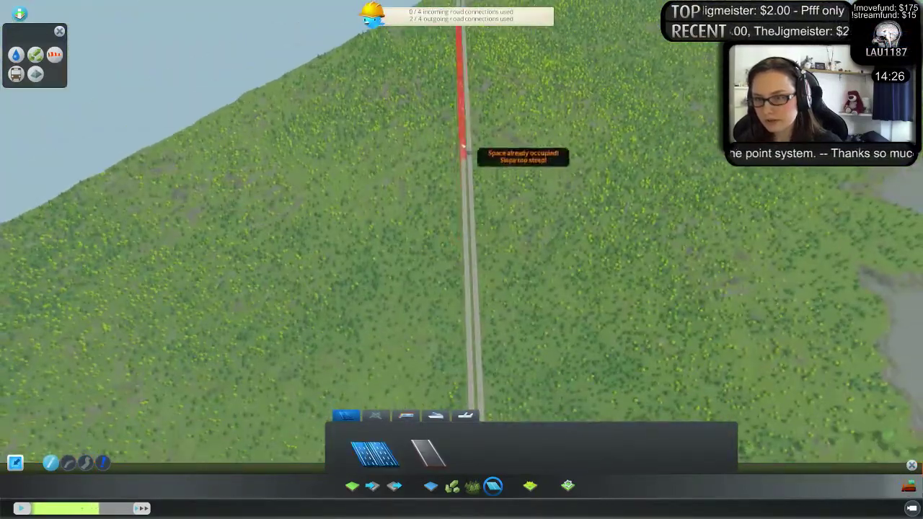
scroll(465, 144, up, 6)
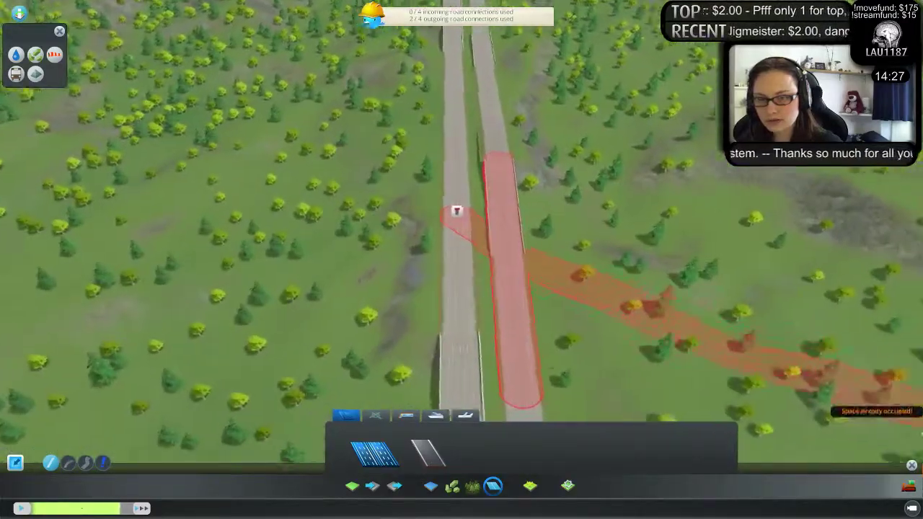
- Bulldoze another stretch of the new highway farther from the map edge and replace it with long straight highway
key(b)
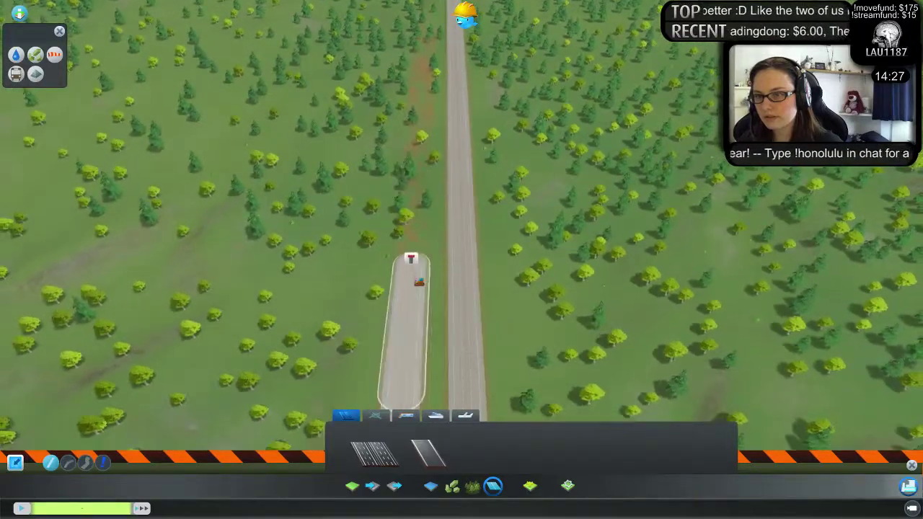
click(418, 282)
key(s)
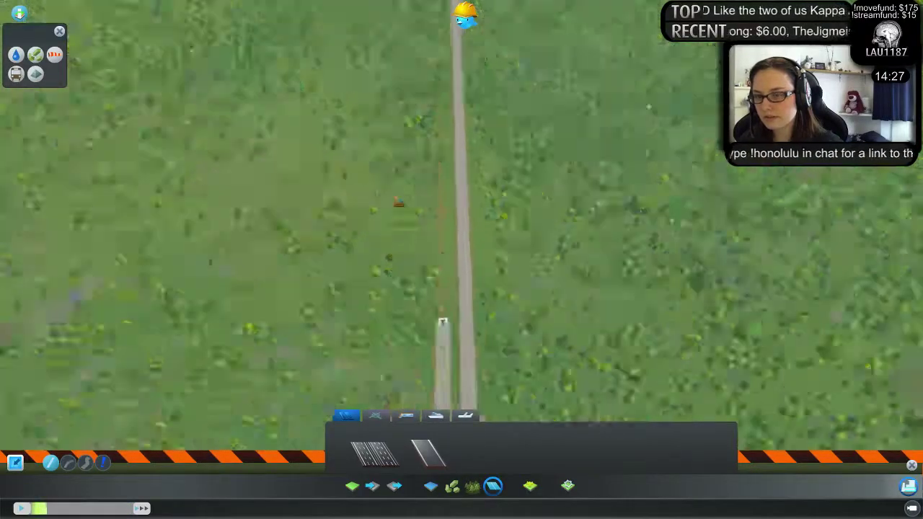
key(s)
click(368, 444)
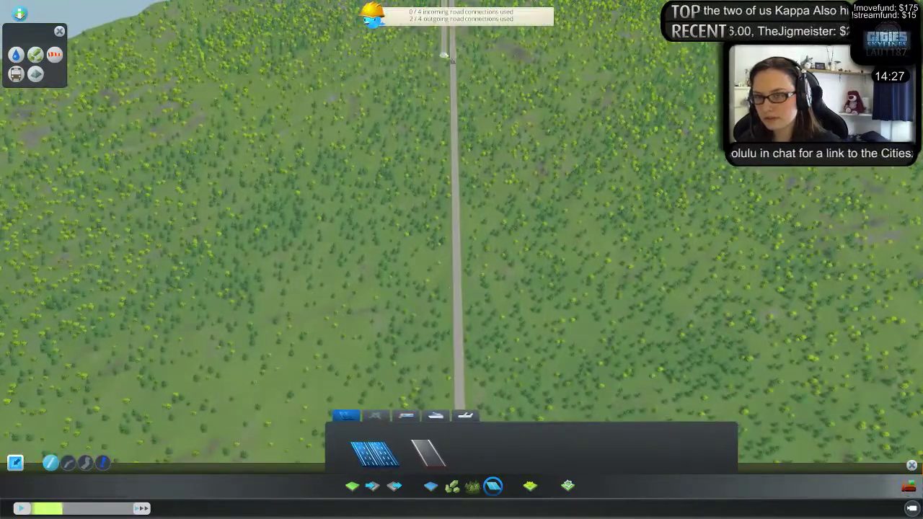
click(443, 55)
key(s)
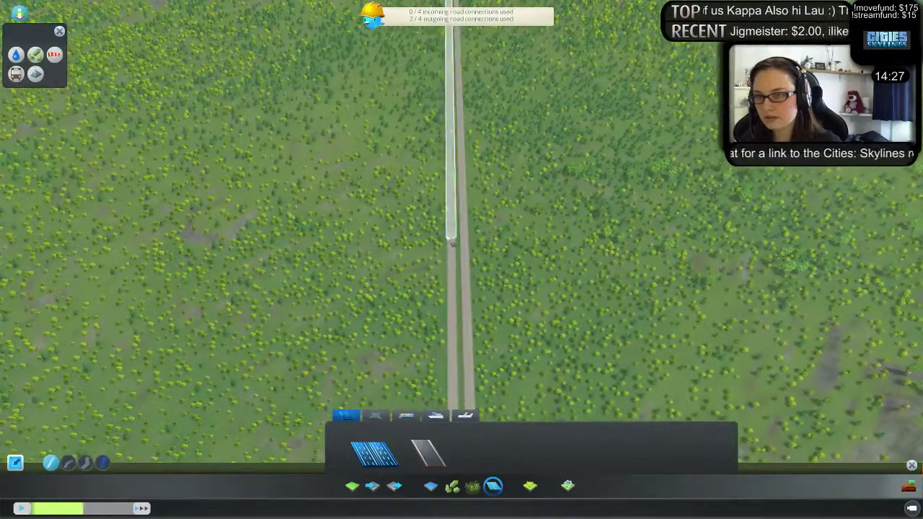
scroll(388, 206, up, 3)
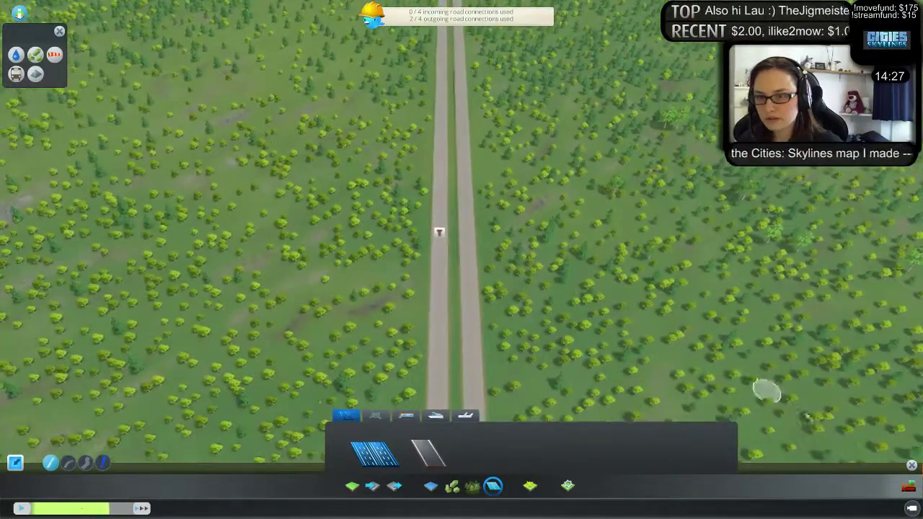
- Remove the following new-highway segments up to the dashed boundary line and rebuild that stretch as straight highway parallel to the existing one
key(b)
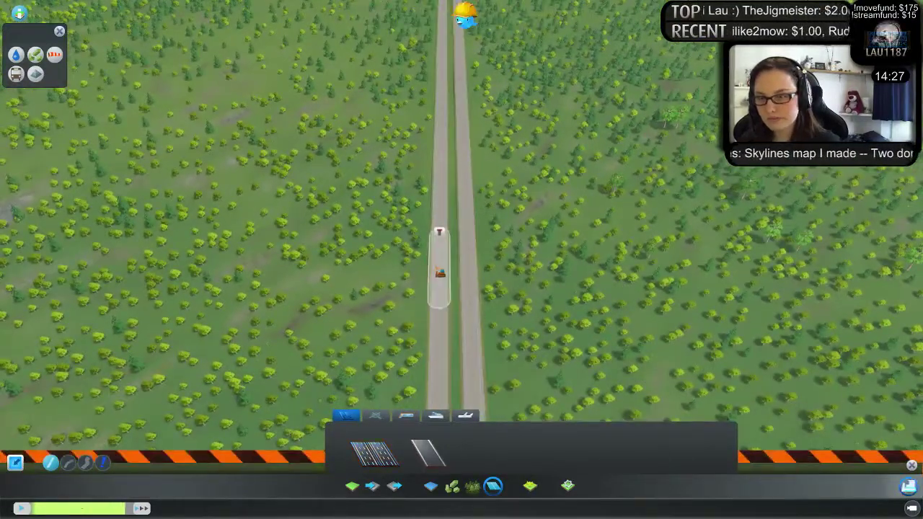
click(438, 336)
key(s)
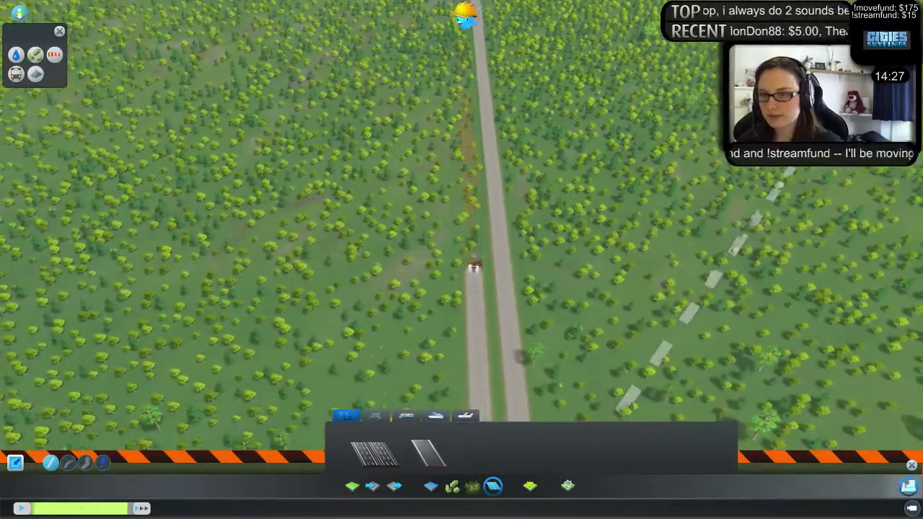
key(s)
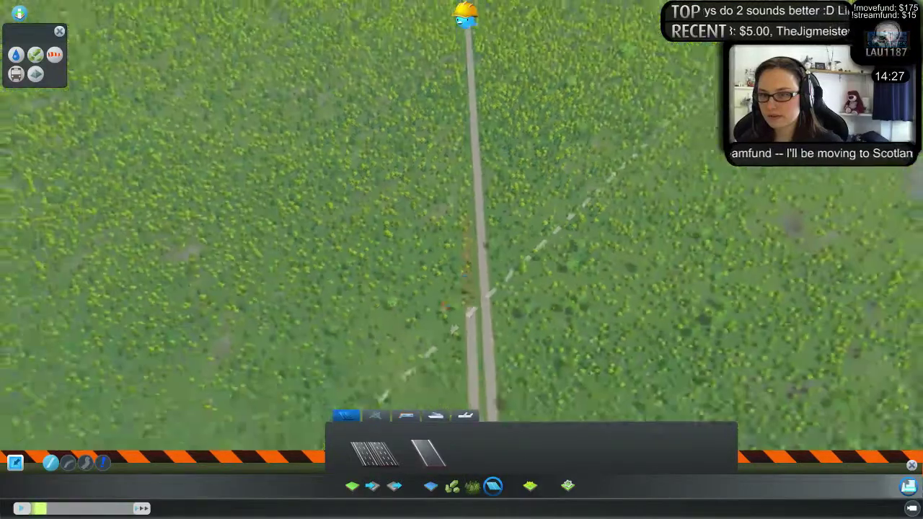
key(w)
click(381, 445)
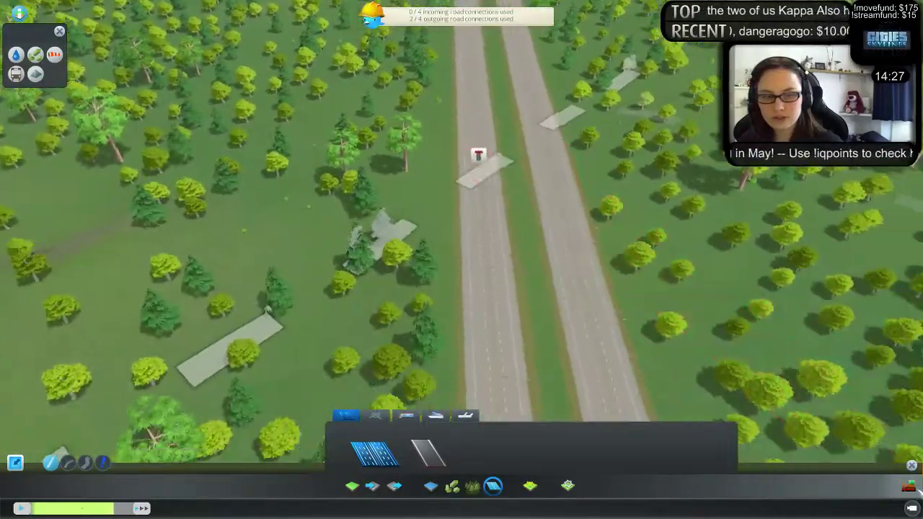
- Bulldoze the next run of new-highway segments beyond the dashed boundary line, working toward the interchange
click(909, 487)
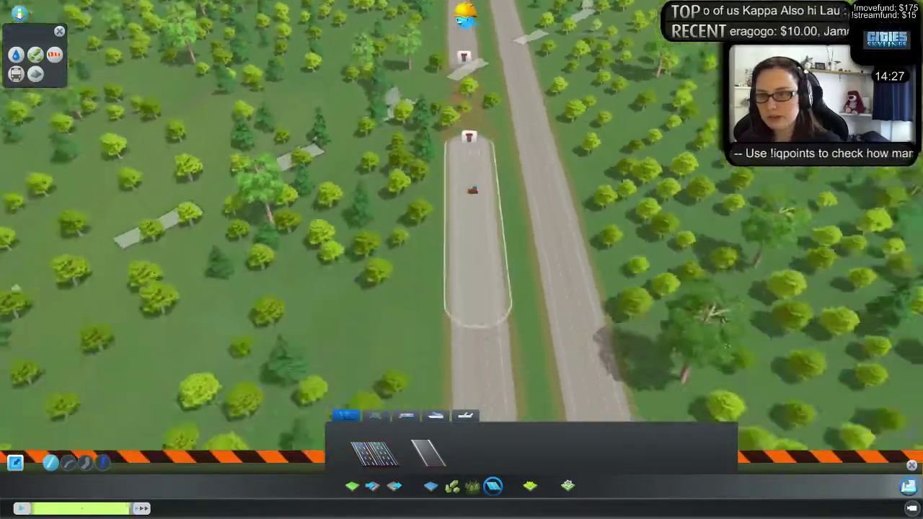
click(473, 189)
key(s)
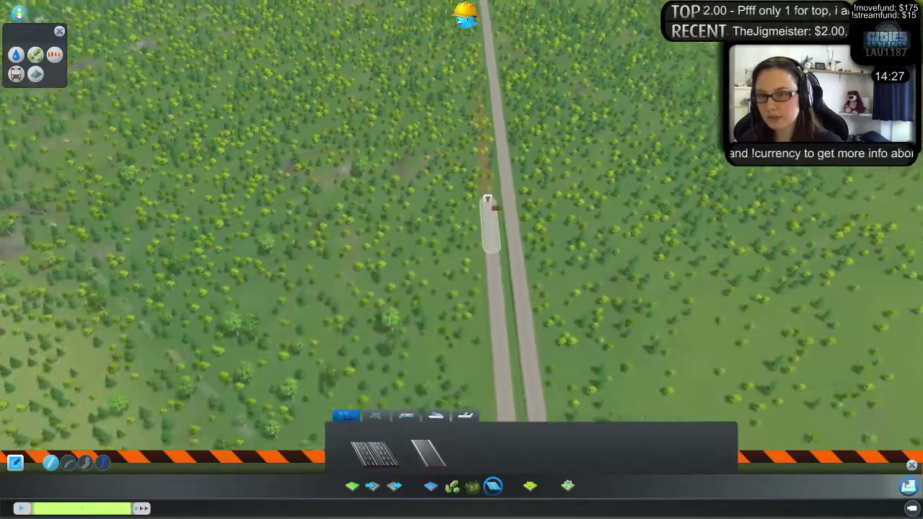
click(494, 206)
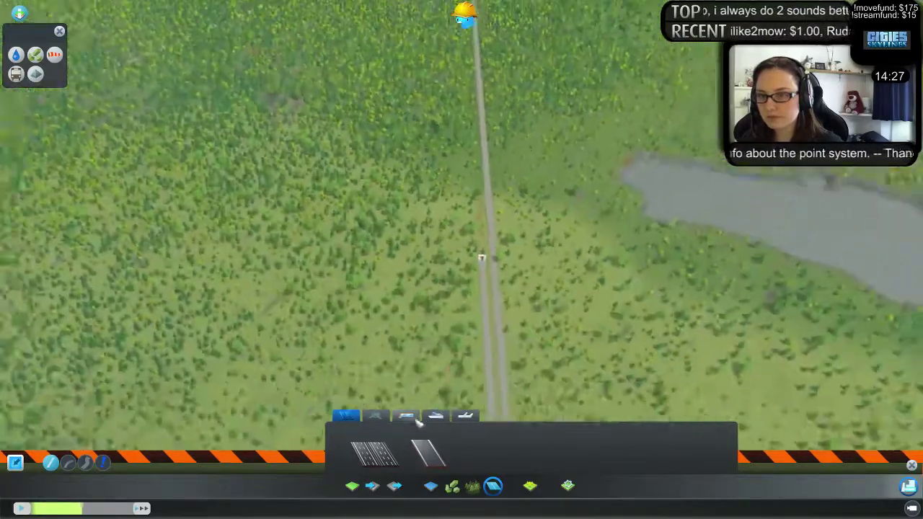
- Rebuild the cleared gap with long straight highway, joining the rebuilt stretch to the remaining new highway
key(w)
click(385, 449)
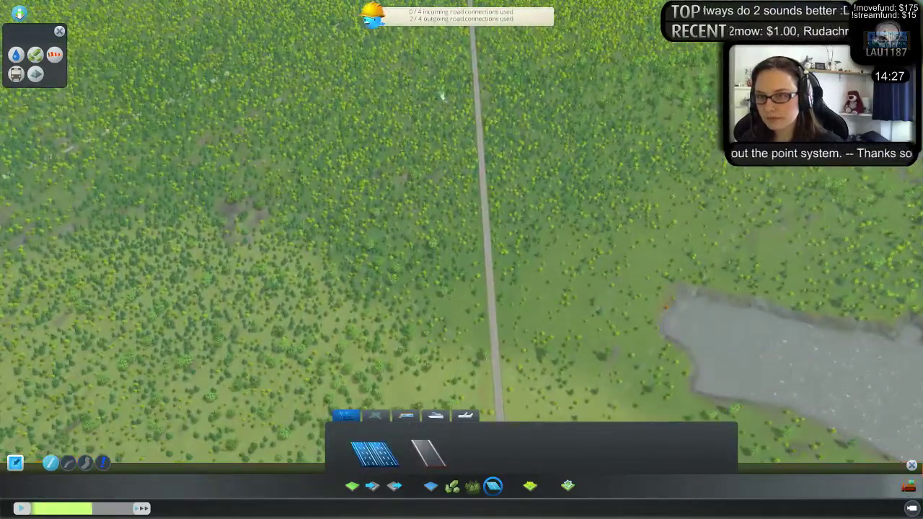
key(w)
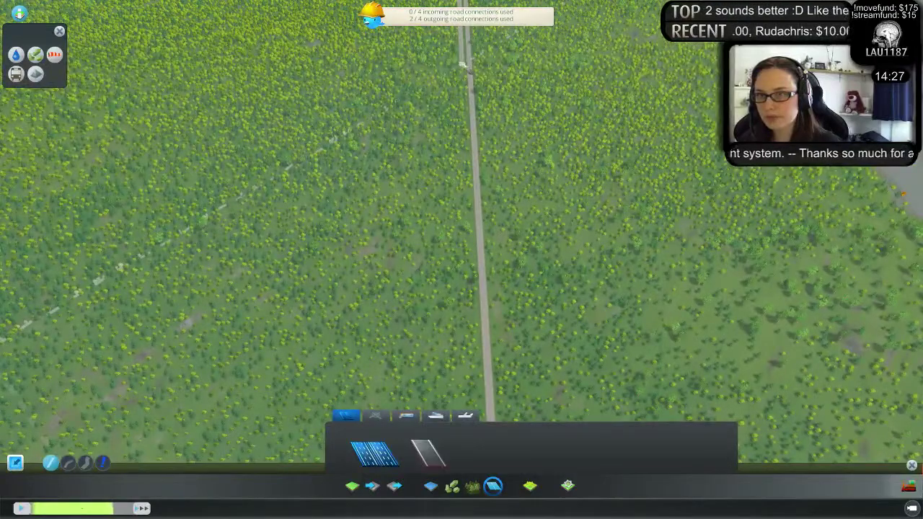
key(s)
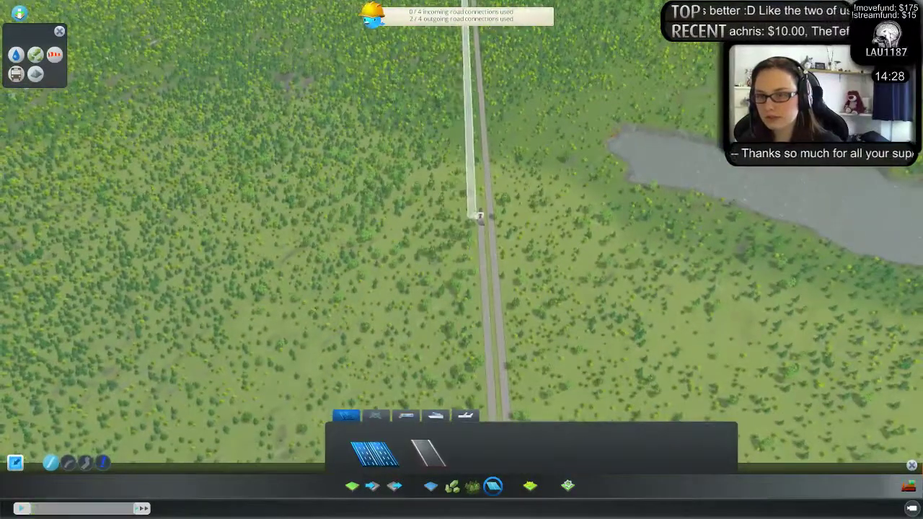
click(480, 216)
scroll(480, 216, up, 4)
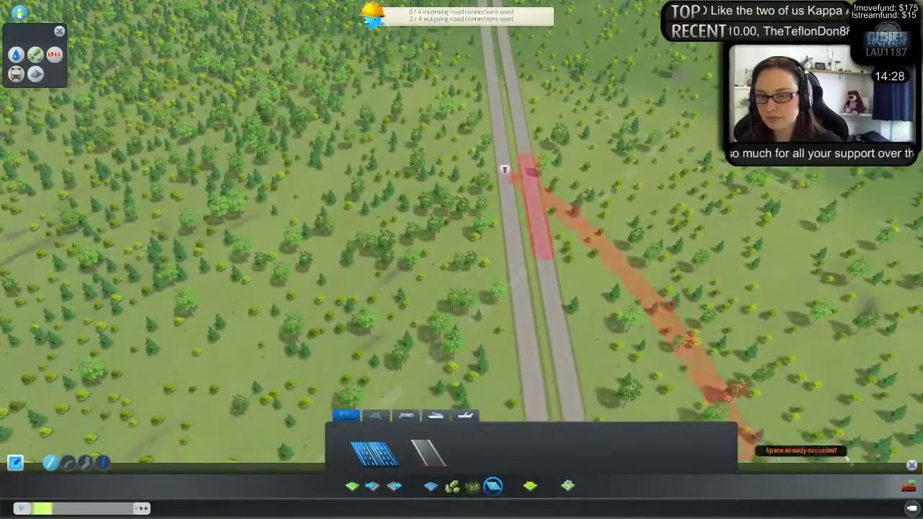
- Bulldoze the remaining crooked segments of the new highway one after another, continuing back toward the interchange
click(908, 487)
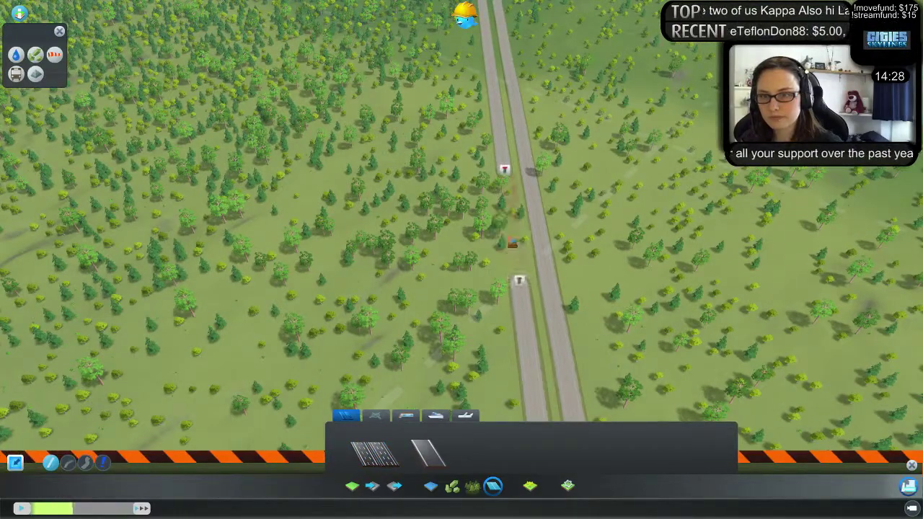
click(512, 278)
key(s)
click(510, 148)
key(s)
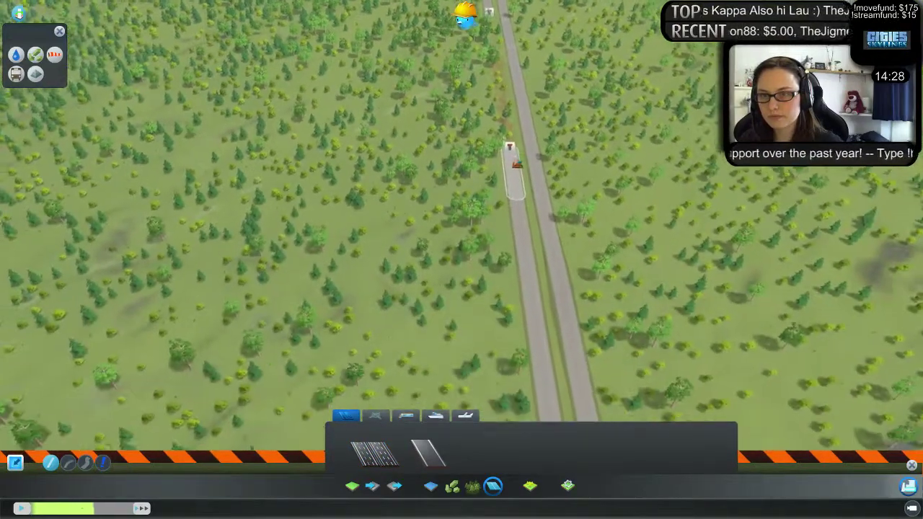
key(s)
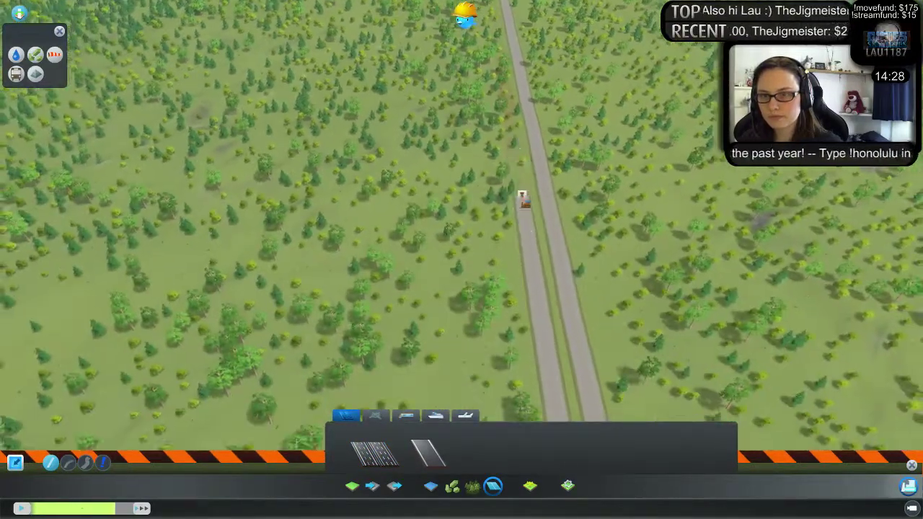
key(s)
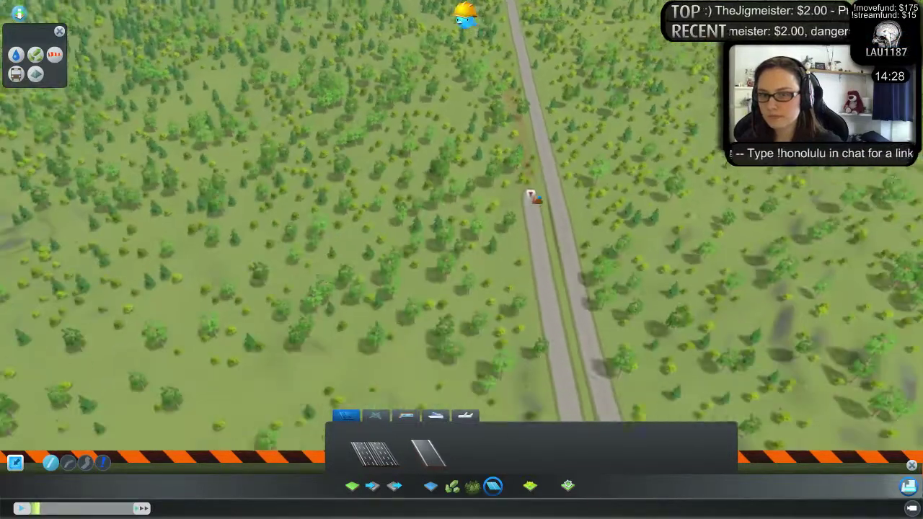
key(s)
click(535, 197)
key(s)
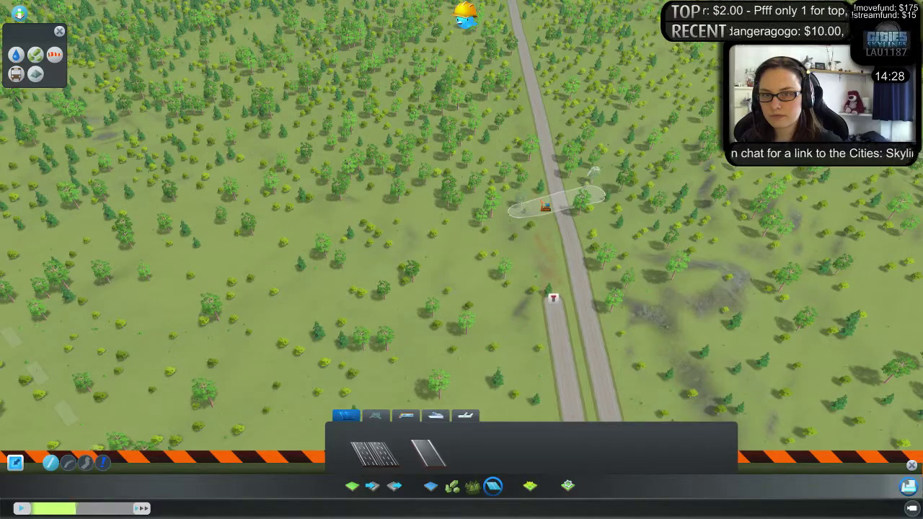
key(s)
click(538, 208)
click(553, 276)
key(w)
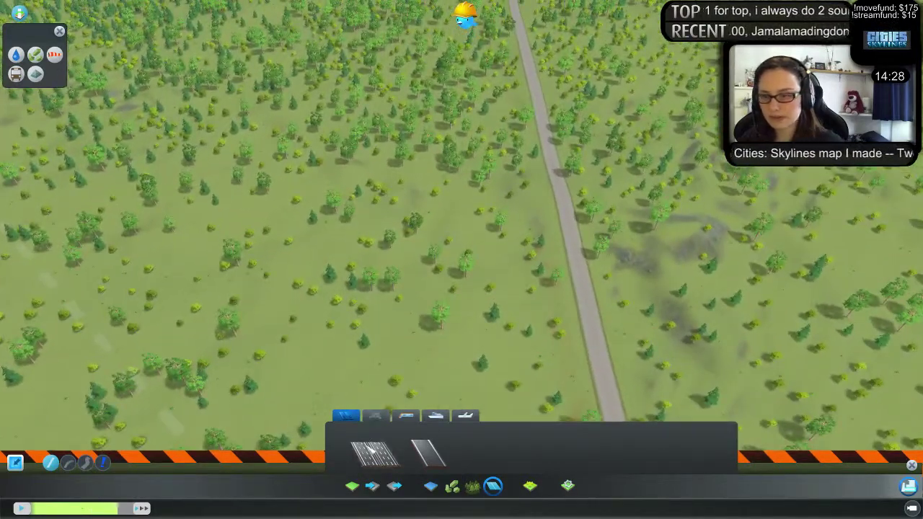
- Close the last gap before the interchange with straight highway parallel to the existing road
click(369, 447)
scroll(385, 276, down, 5)
scroll(474, 119, down, 5)
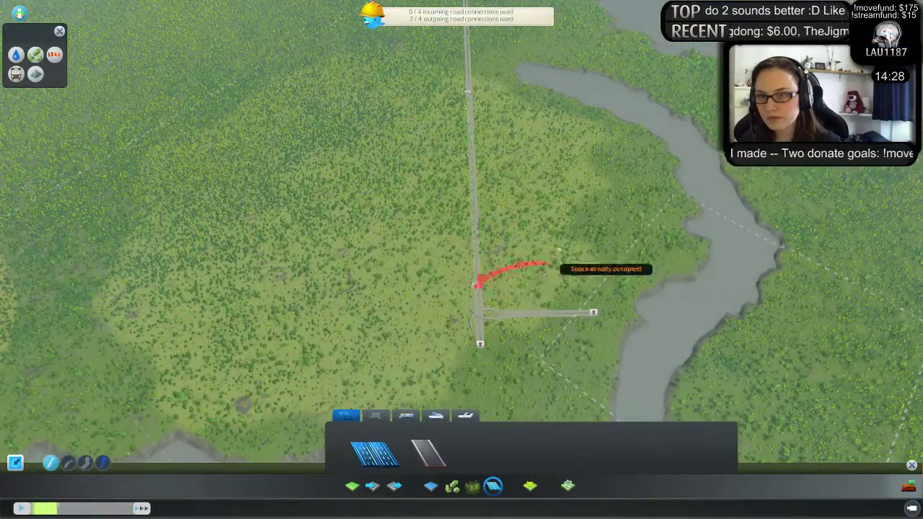
- Bulldoze the highway's final segment at the map edge and redraw it from the edge inward as an incoming connection
scroll(552, 173, up, 10)
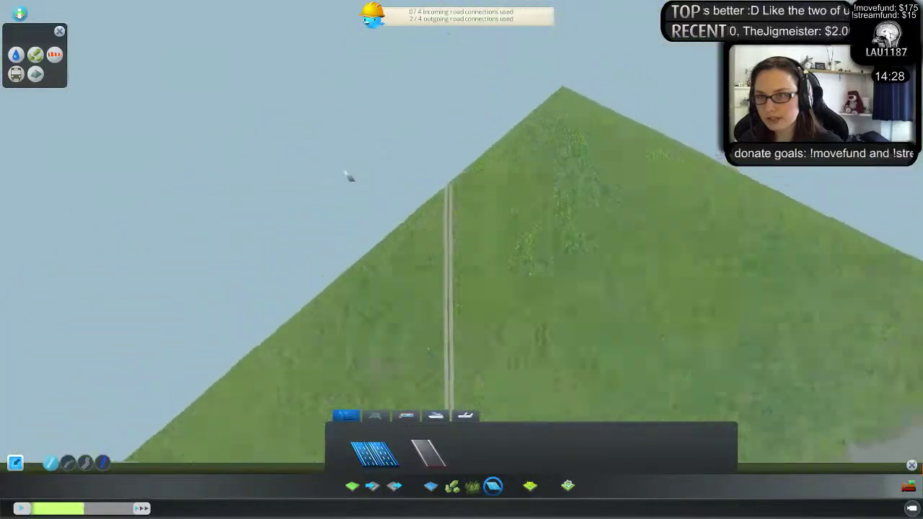
scroll(349, 206, up, 10)
key(w)
key(a)
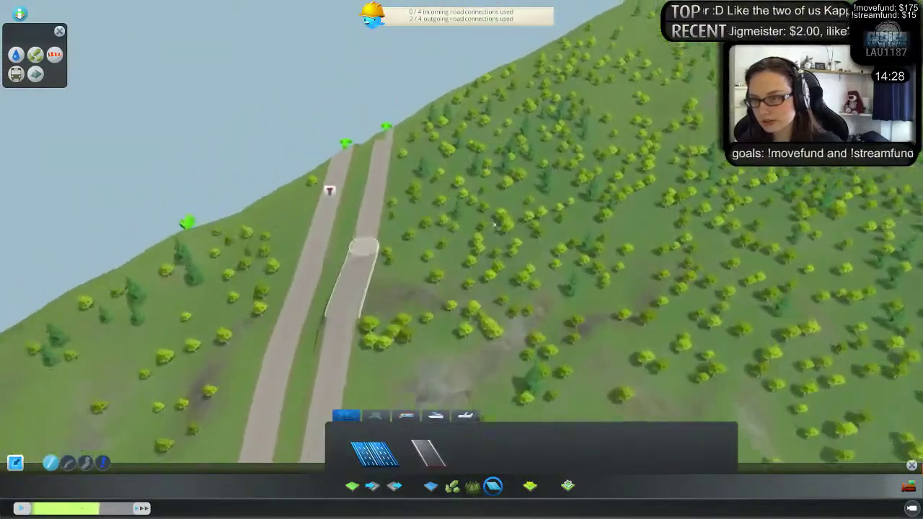
click(910, 486)
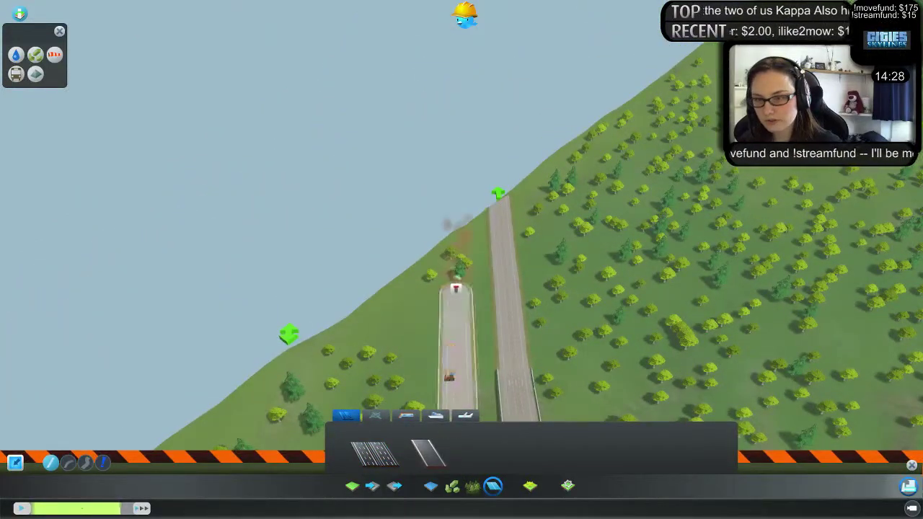
click(374, 453)
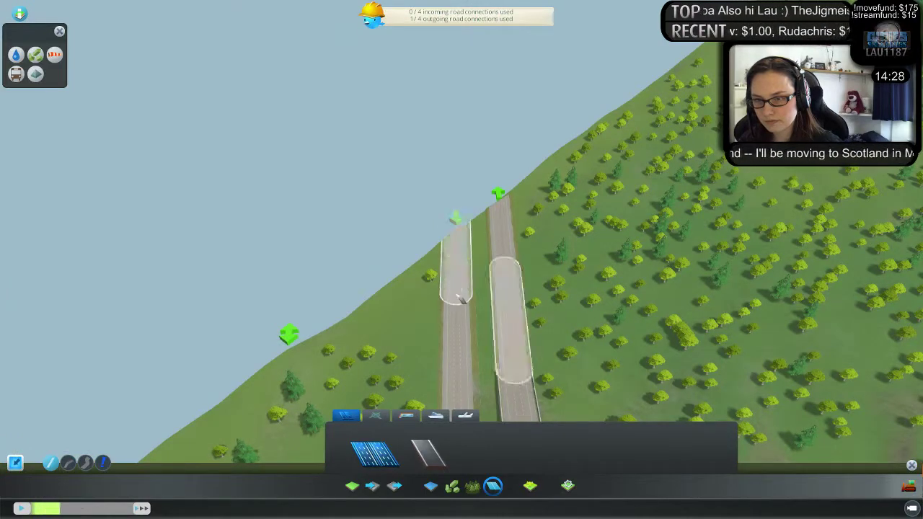
- Extend both parallel dead-end highway carriageways outward from the interchange with straight highway
scroll(653, 267, down, 6)
middle_drag(643, 271, 387, 170)
key(a)
key(w)
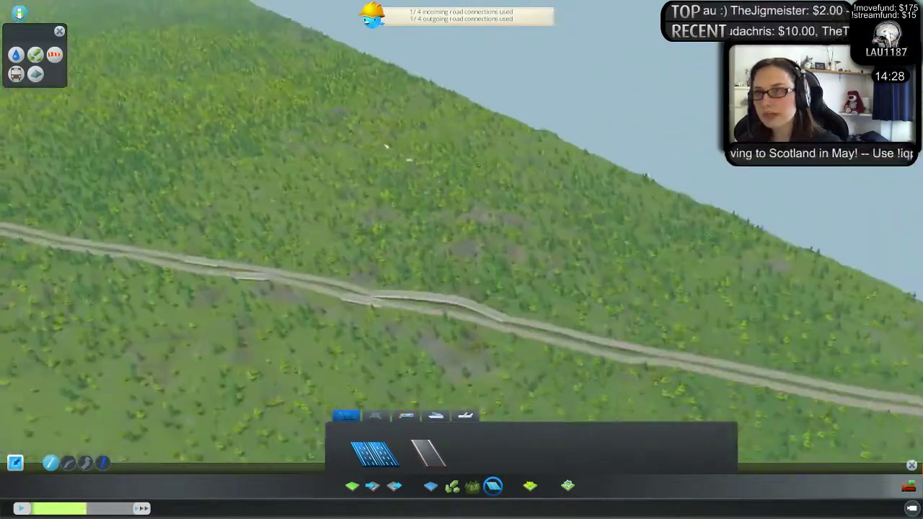
key(a)
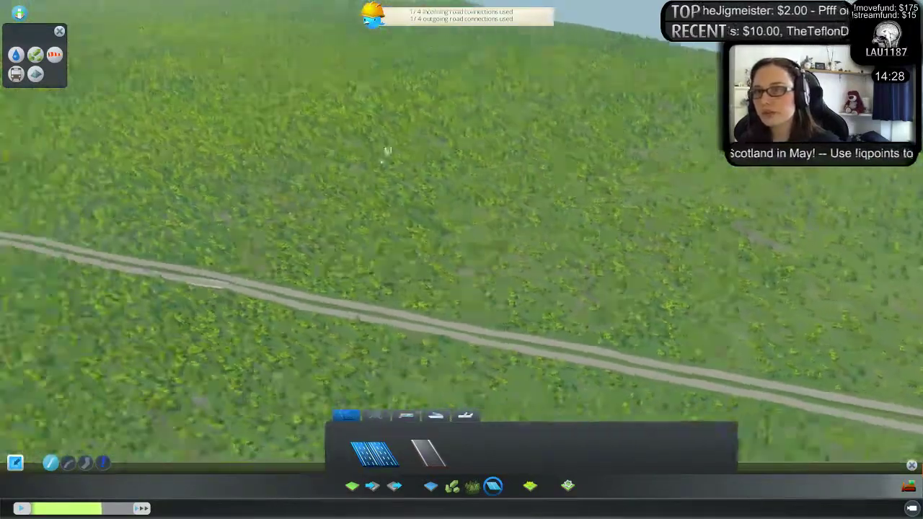
scroll(440, 389, down, 5)
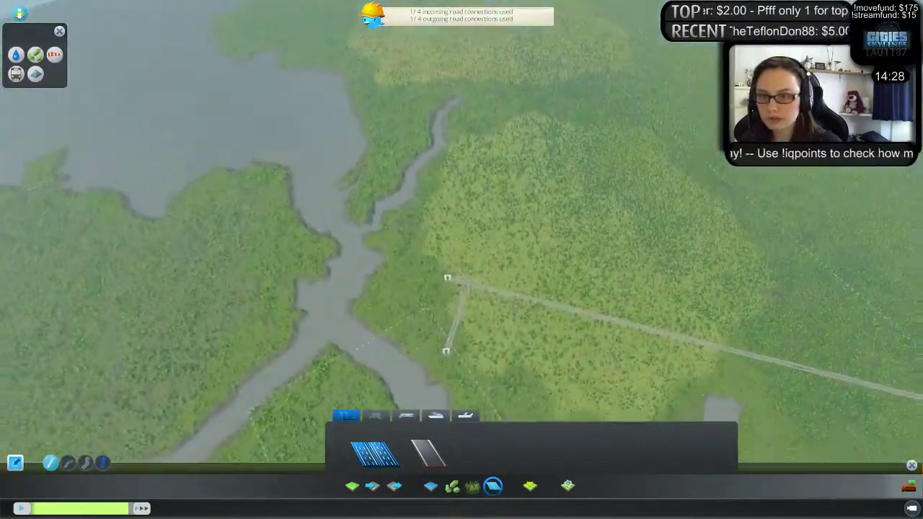
middle_drag(390, 343, 465, 262)
scroll(464, 262, up, 6)
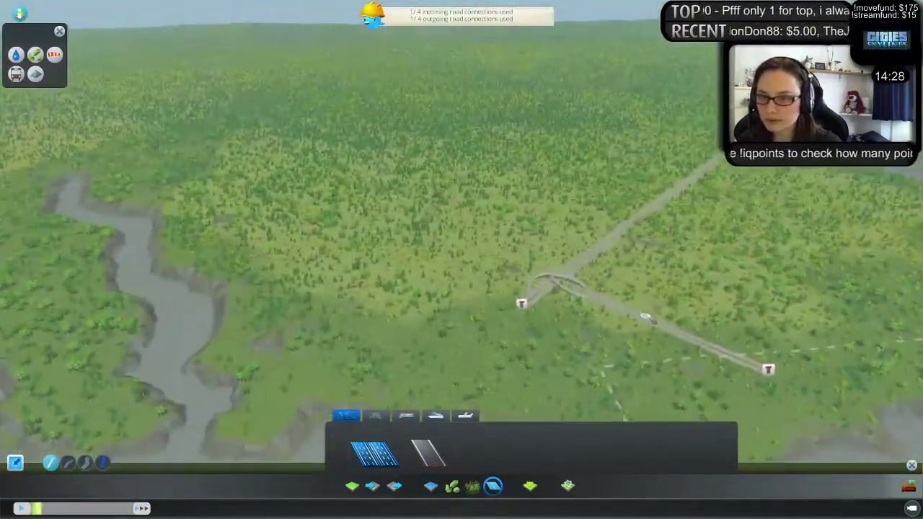
scroll(602, 322, down, 5)
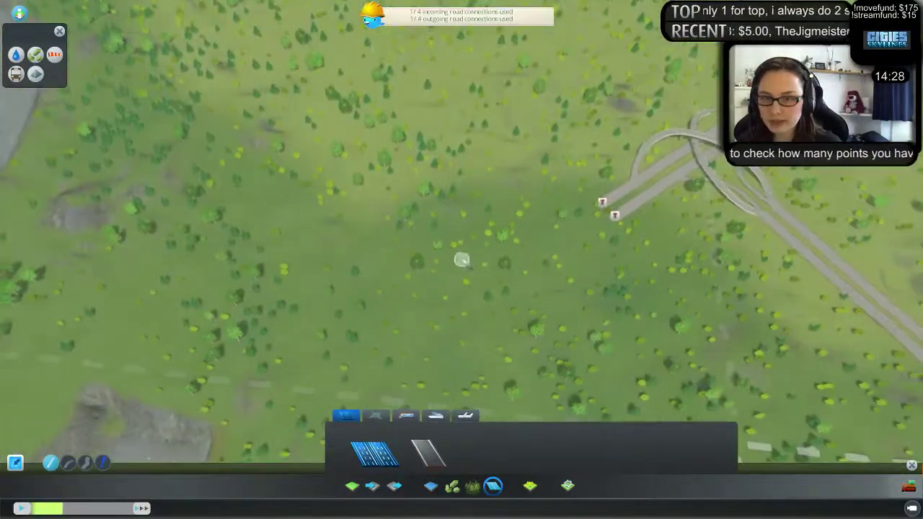
scroll(514, 259, up, 4)
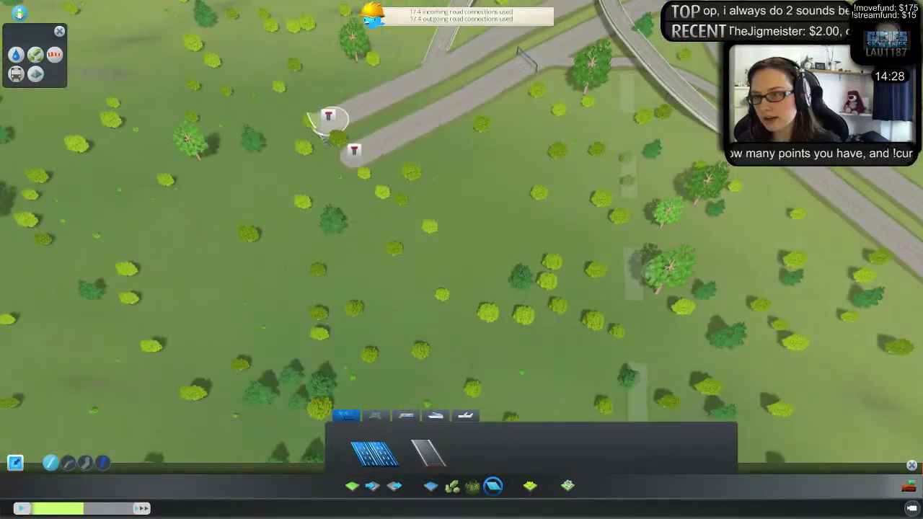
click(326, 139)
middle_drag(108, 225, 462, 260)
key(s)
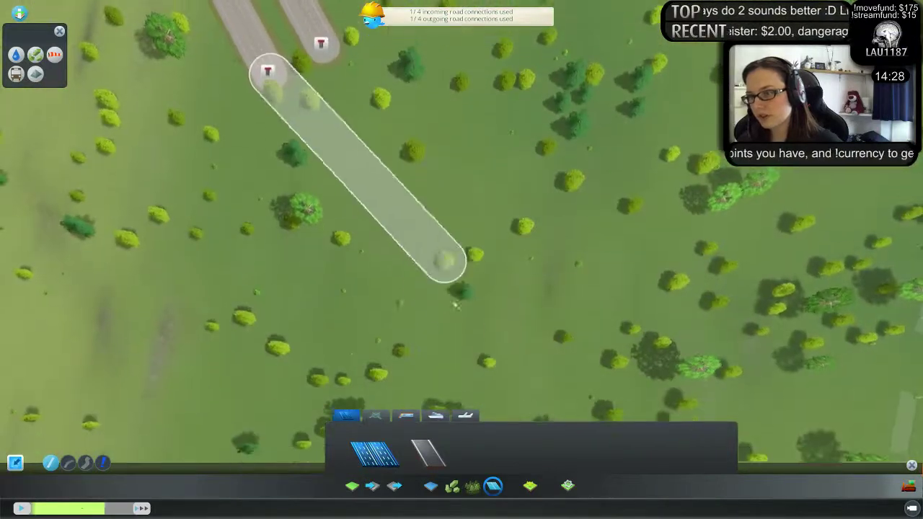
click(432, 369)
right_click(494, 356)
click(322, 34)
click(481, 333)
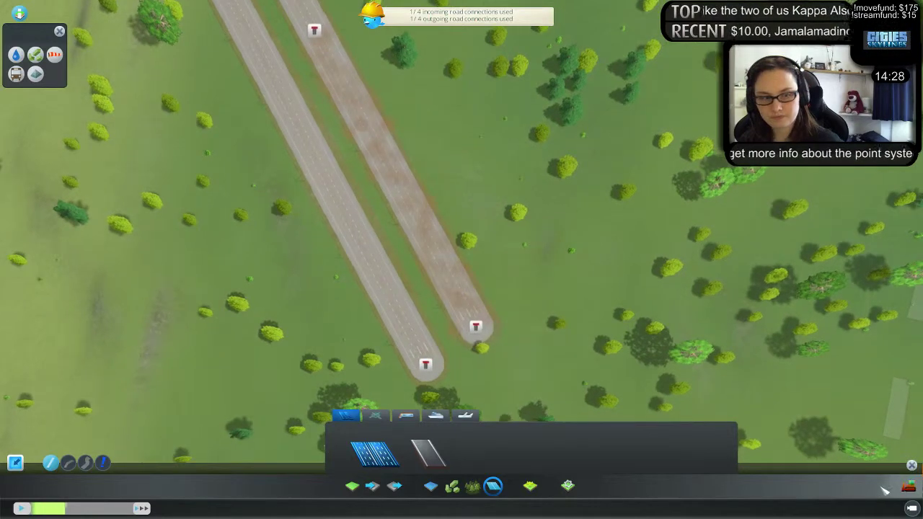
- Bulldoze the outer segment of the second extended carriageway and redraw it outward, parallel to the first
click(909, 487)
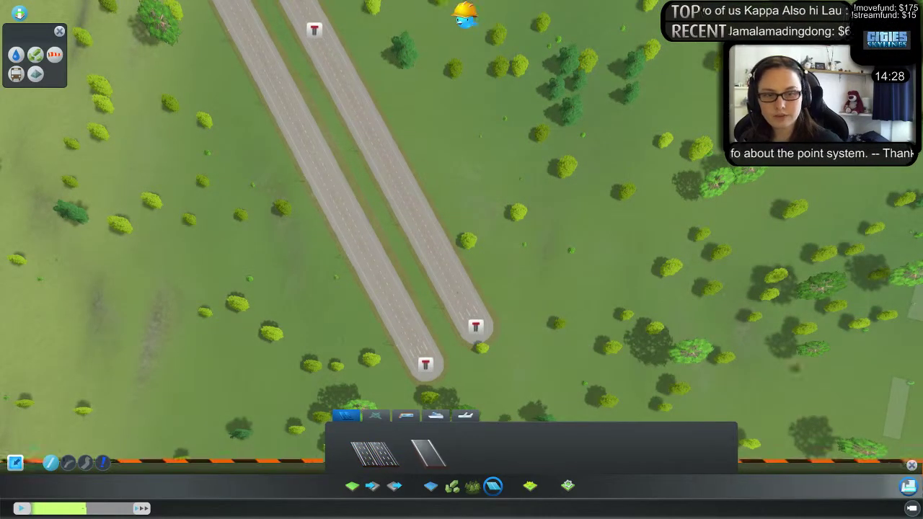
click(463, 281)
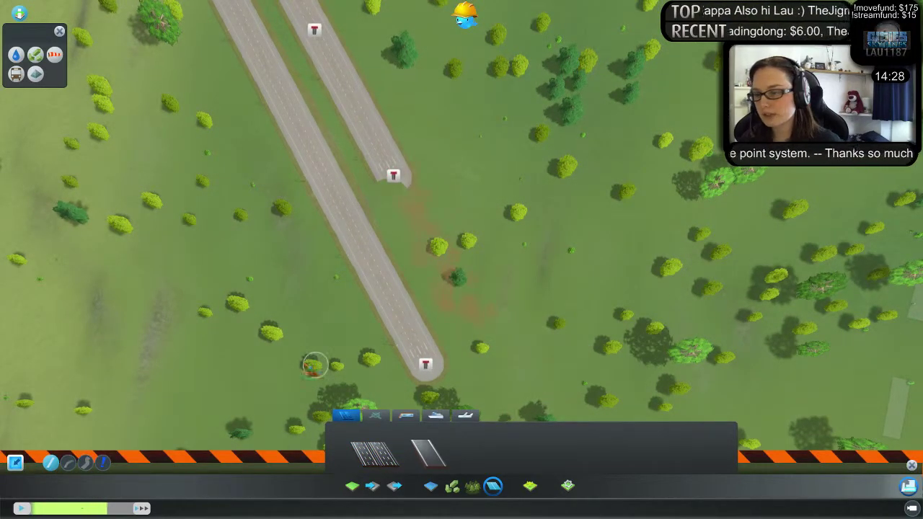
click(374, 453)
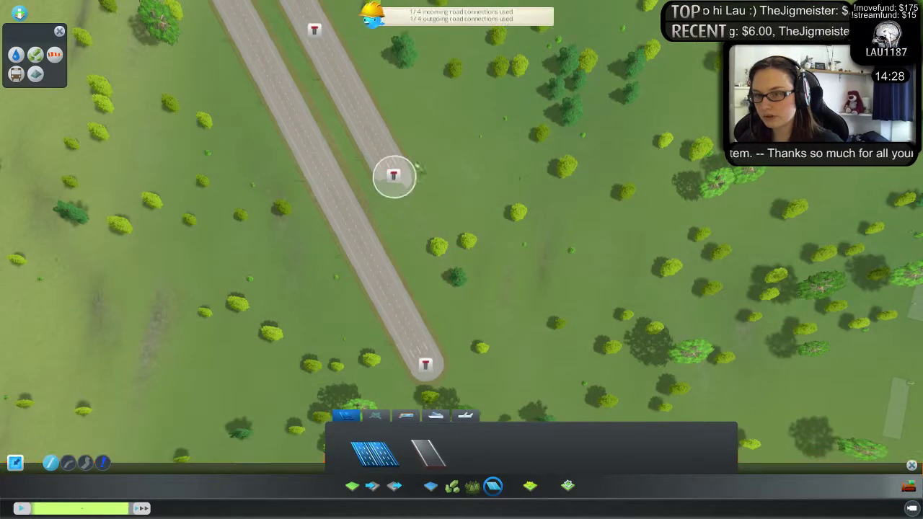
click(393, 176)
click(480, 335)
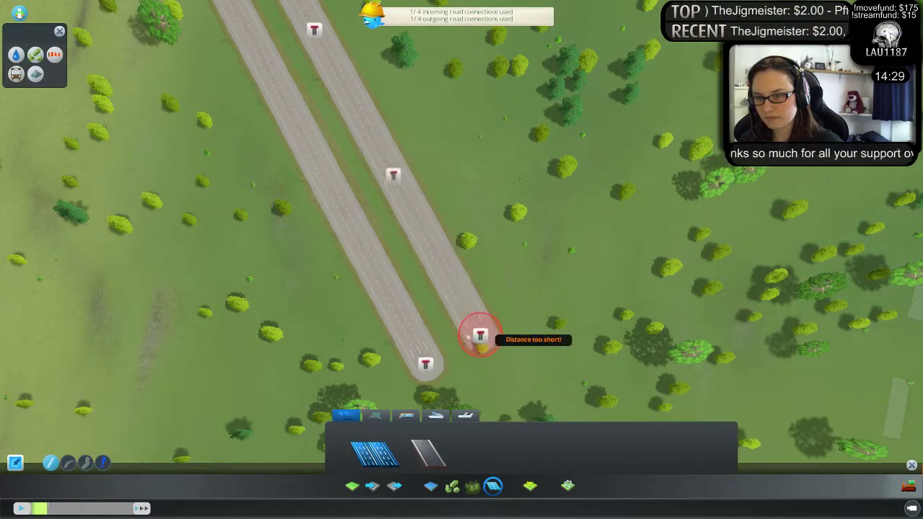
- Bulldoze the second carriageway's inner extension segment and redraw it from the outer segment back toward the interchange
click(909, 486)
key(w)
click(298, 172)
key(s)
click(374, 453)
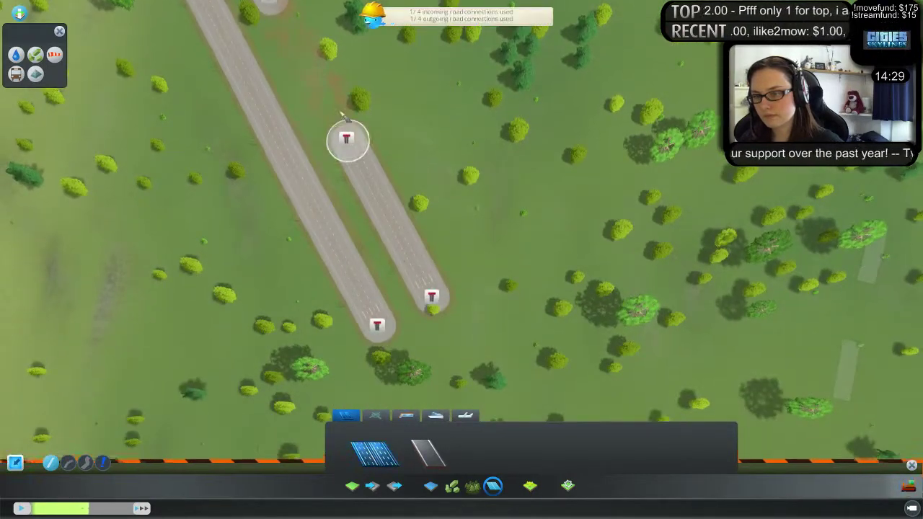
click(346, 138)
click(270, 4)
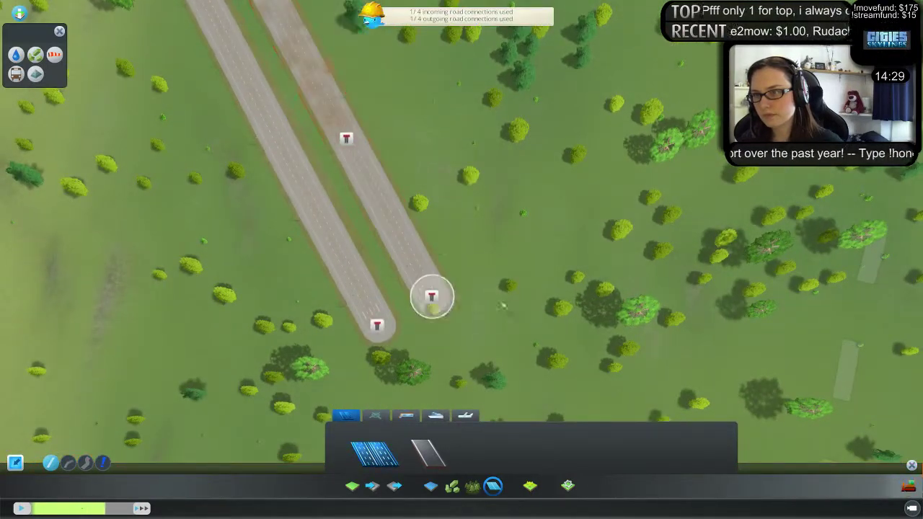
- Bulldoze the second carriageway's outer segment and redraw it from its far end back to the remaining highway, parallel to the first carriageway
click(908, 486)
click(408, 217)
click(378, 453)
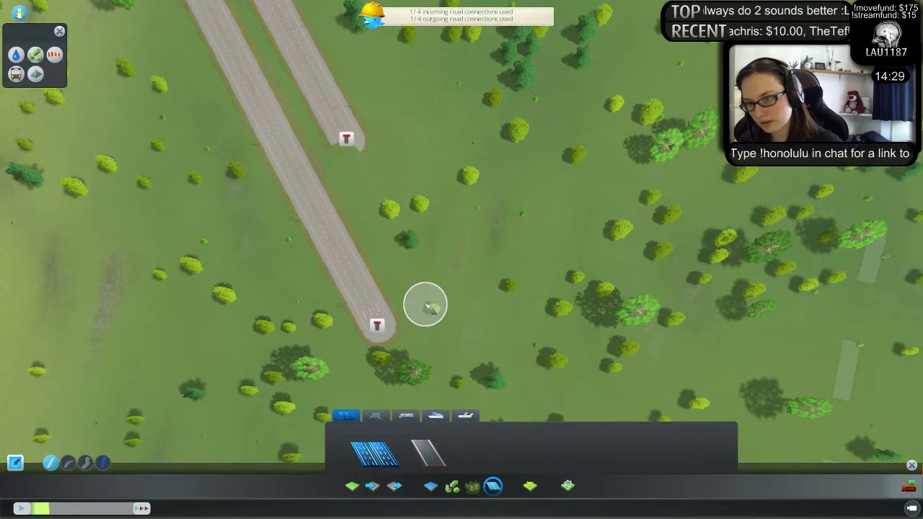
click(427, 306)
click(344, 155)
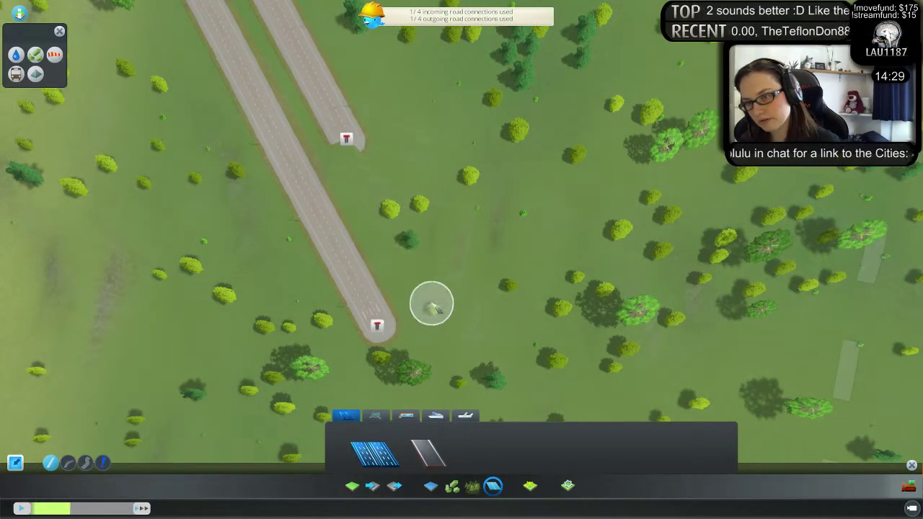
click(429, 302)
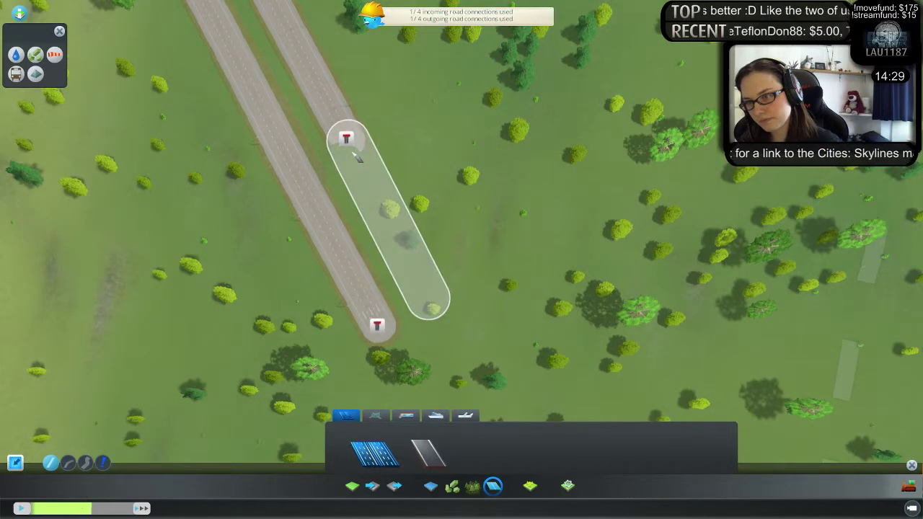
click(354, 153)
right_click(431, 297)
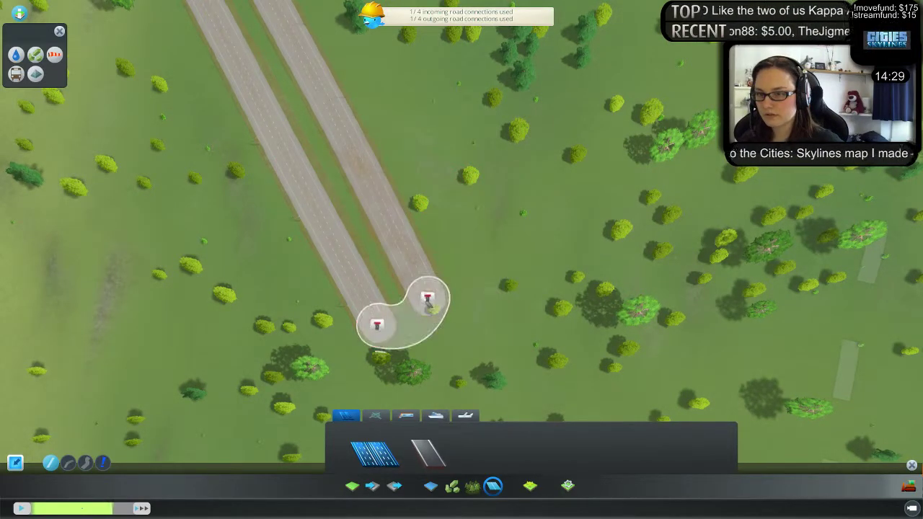
- Examine the extended highway's dead ends in relation to the starting area boundary and the river beyond it
scroll(609, 266, down, 6)
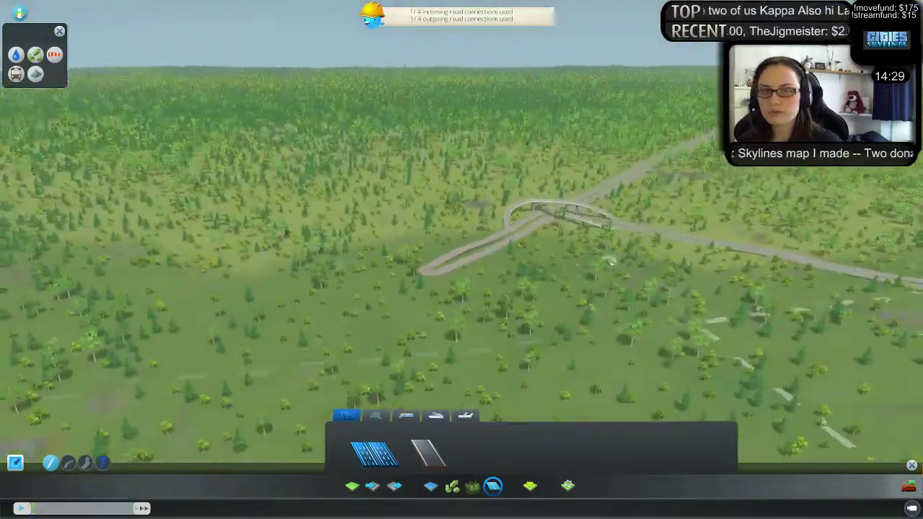
middle_drag(613, 263, 454, 260)
scroll(432, 258, down, 5)
key(s)
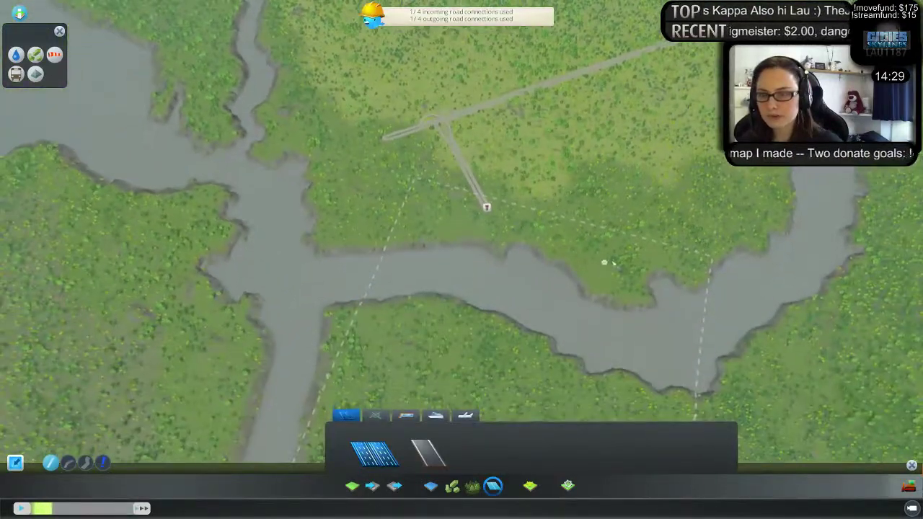
scroll(604, 262, up, 10)
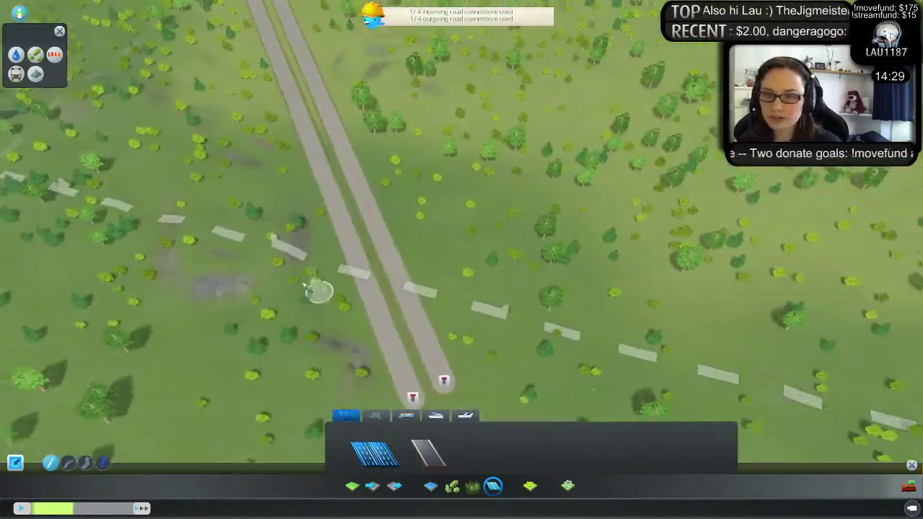
scroll(301, 283, down, 6)
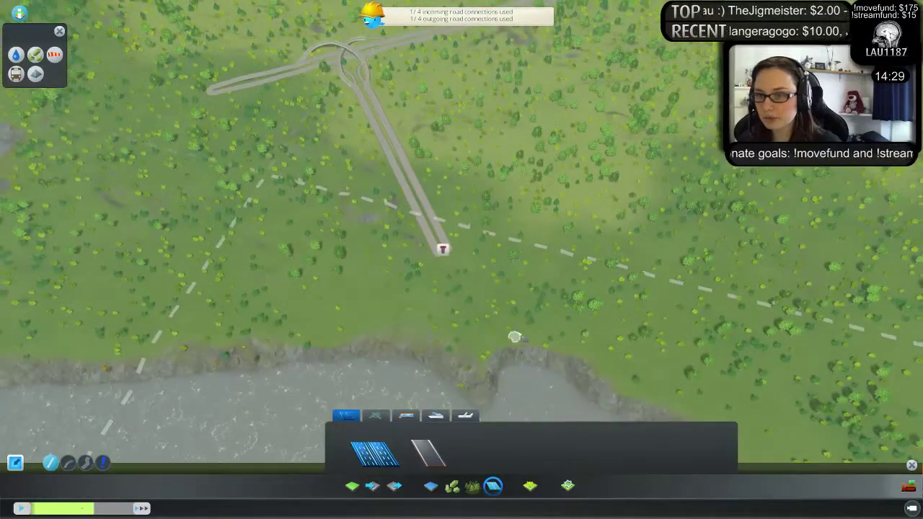
scroll(514, 336, down, 5)
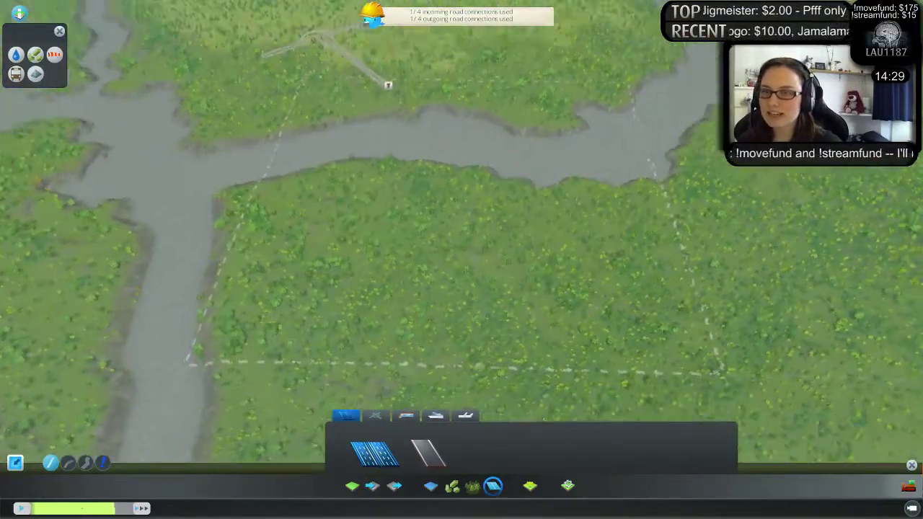
scroll(461, 259, up, 4)
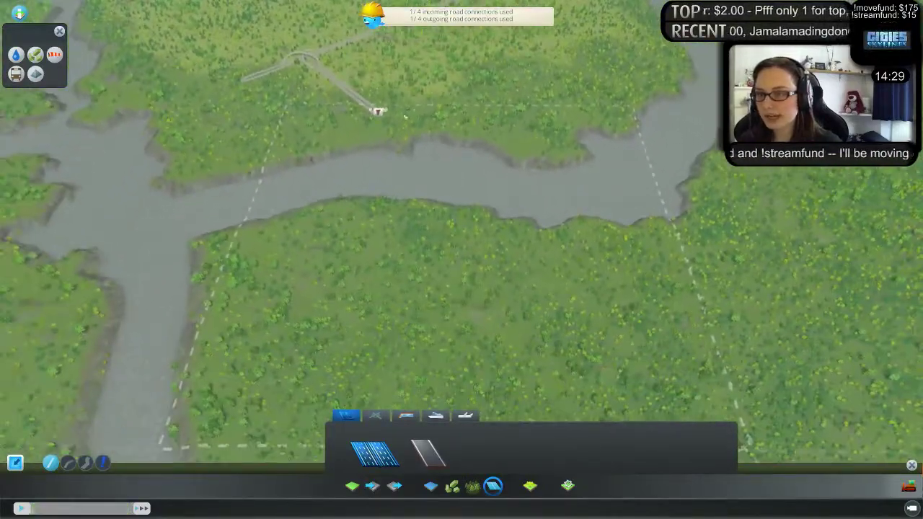
key(s)
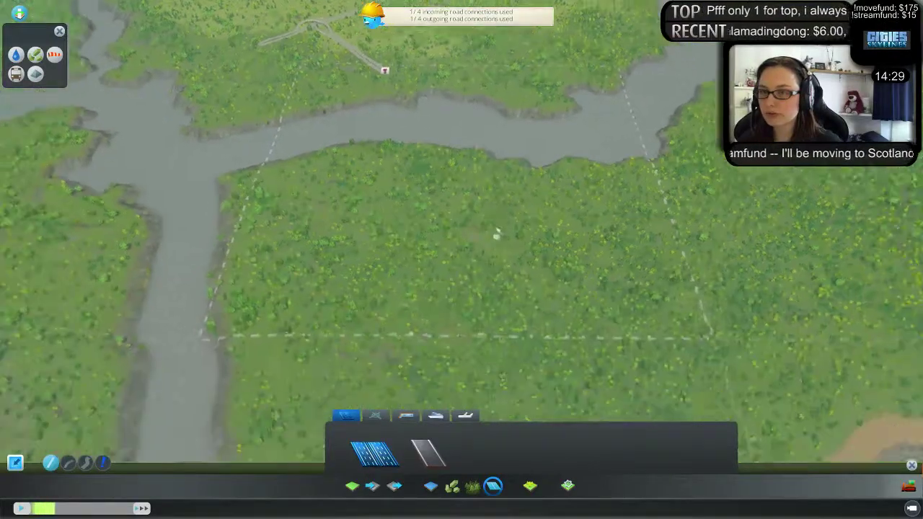
key(w)
scroll(334, 300, down, 2)
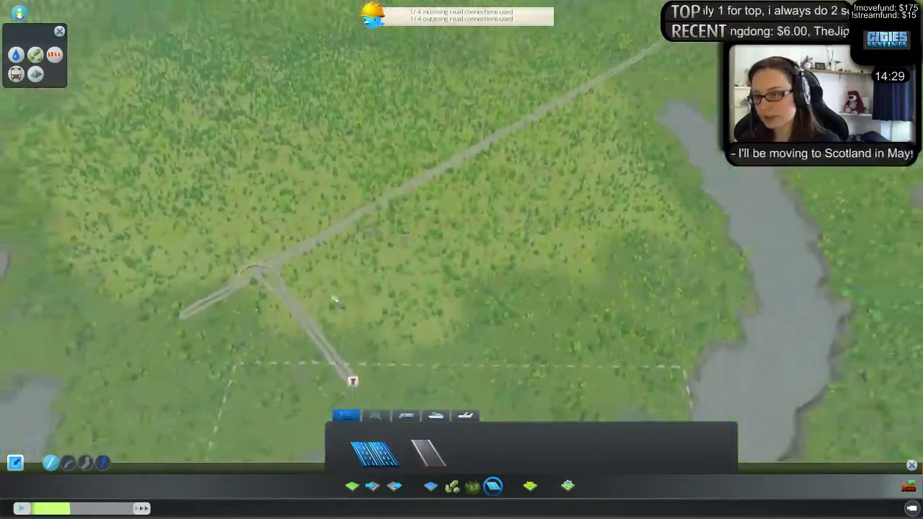
- Survey the whole map, following the highway's route from the interchange to the map edge and the surrounding coastline
scroll(335, 300, down, 4)
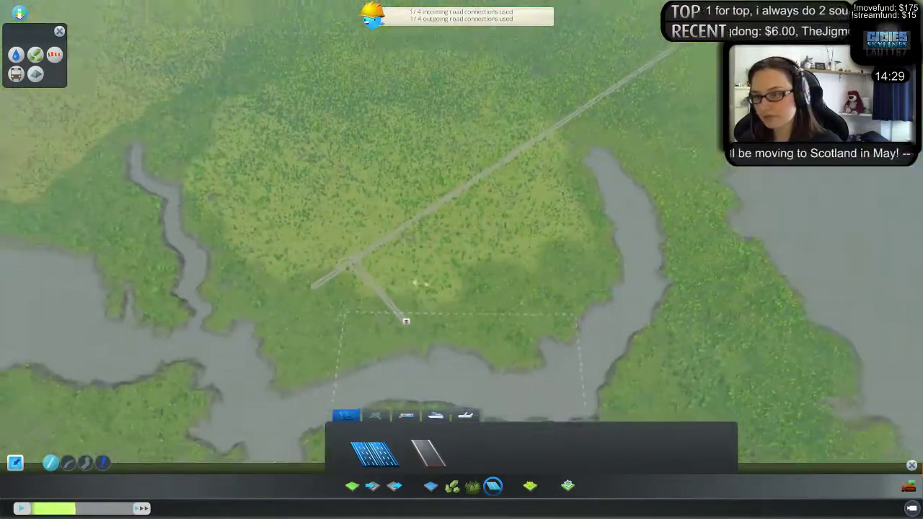
key(s)
key(w)
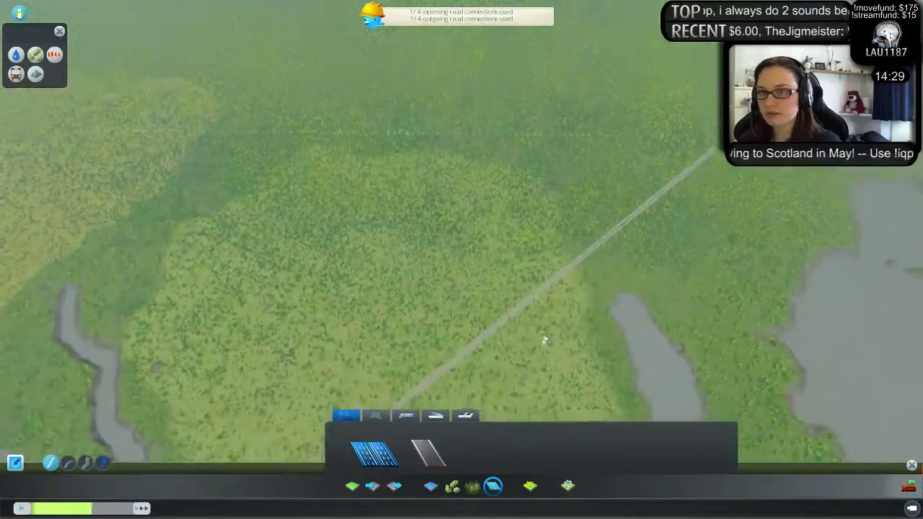
scroll(545, 340, up, 5)
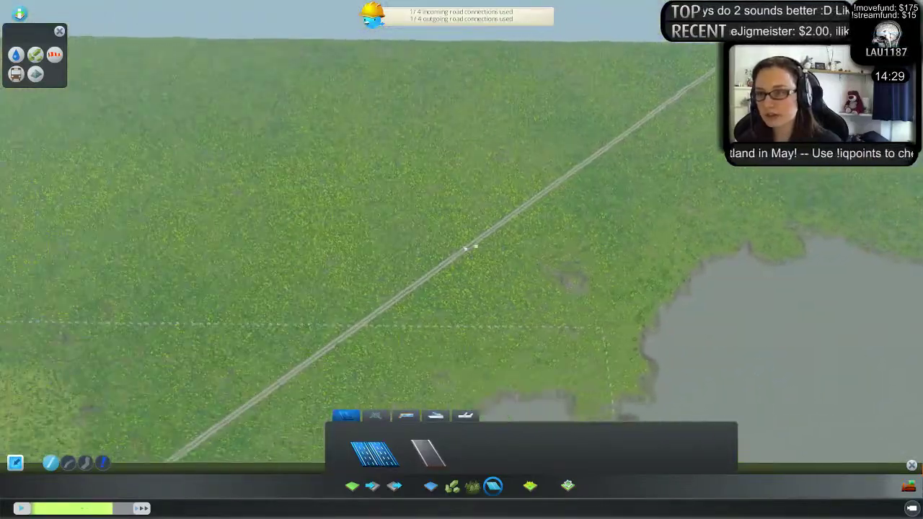
scroll(374, 227, down, 8)
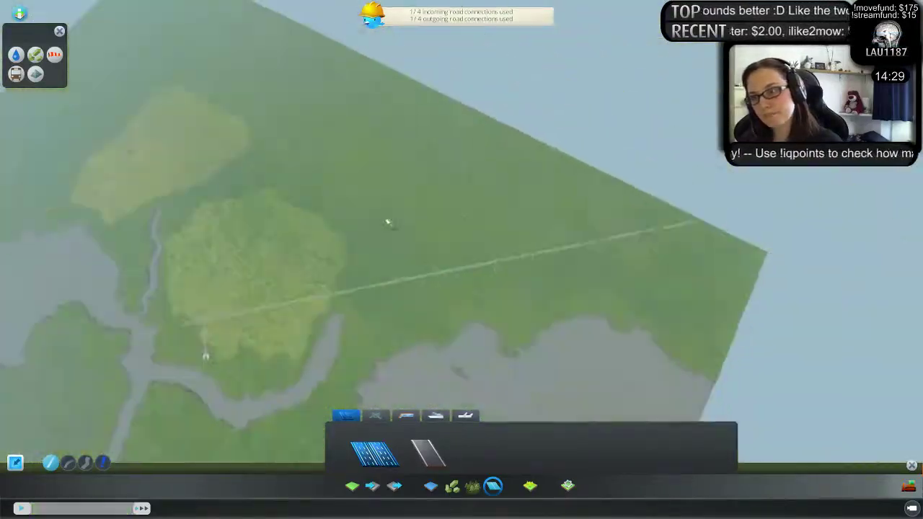
scroll(500, 155, up, 5)
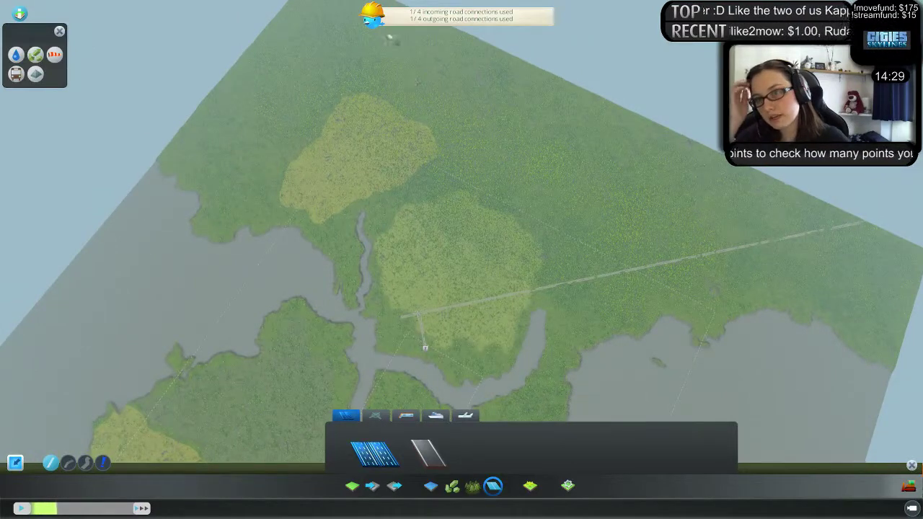
key(d)
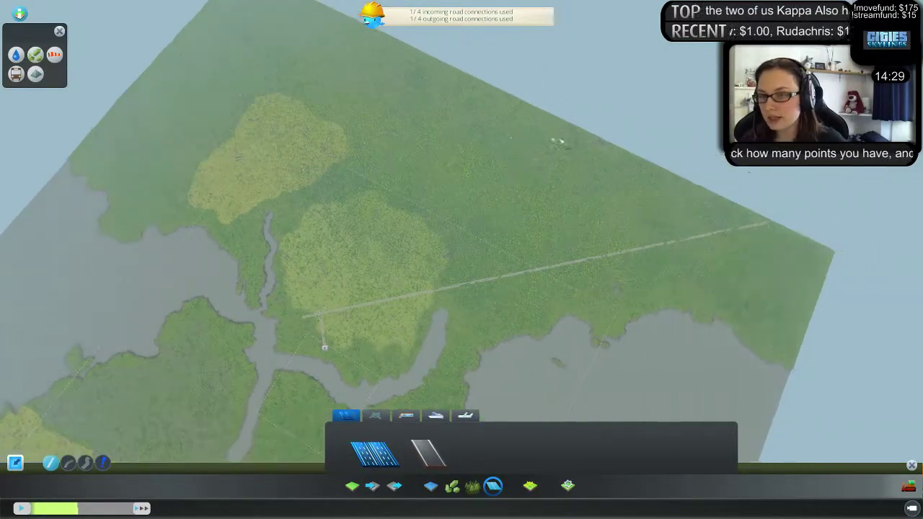
key(s)
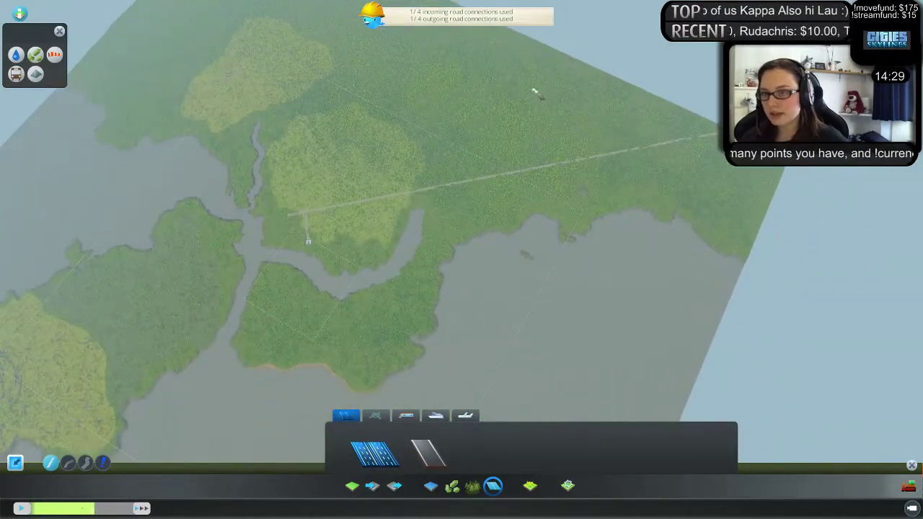
scroll(516, 104, up, 3)
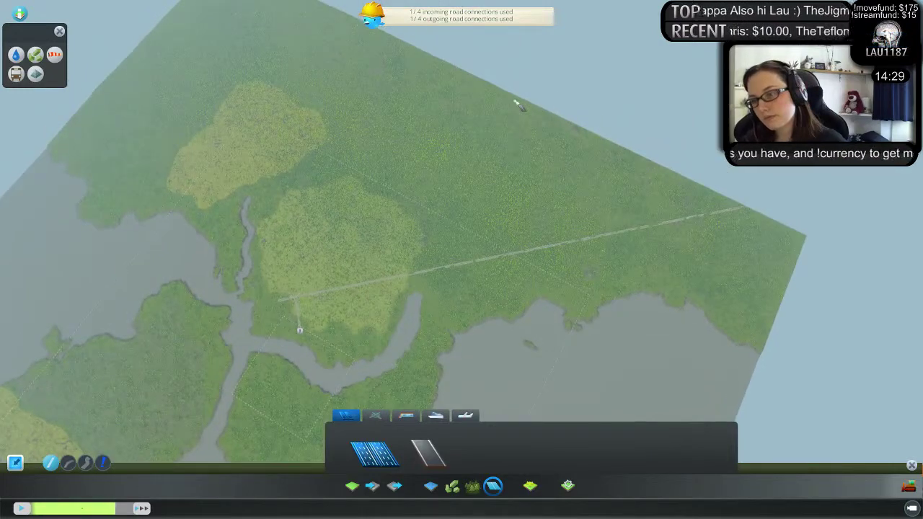
key(a)
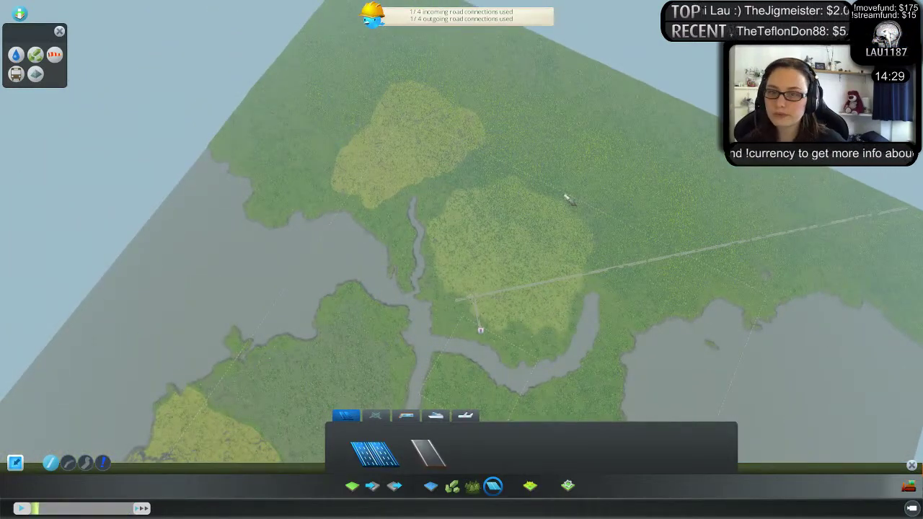
key(d)
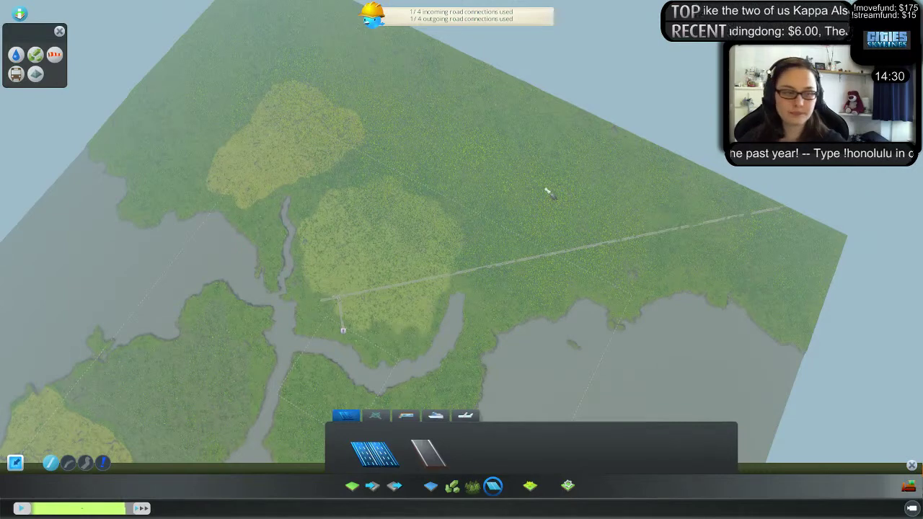
- Inspect the highway between the interchange and the river inlet, and check the available prebuilt intersections
scroll(606, 161, up, 5)
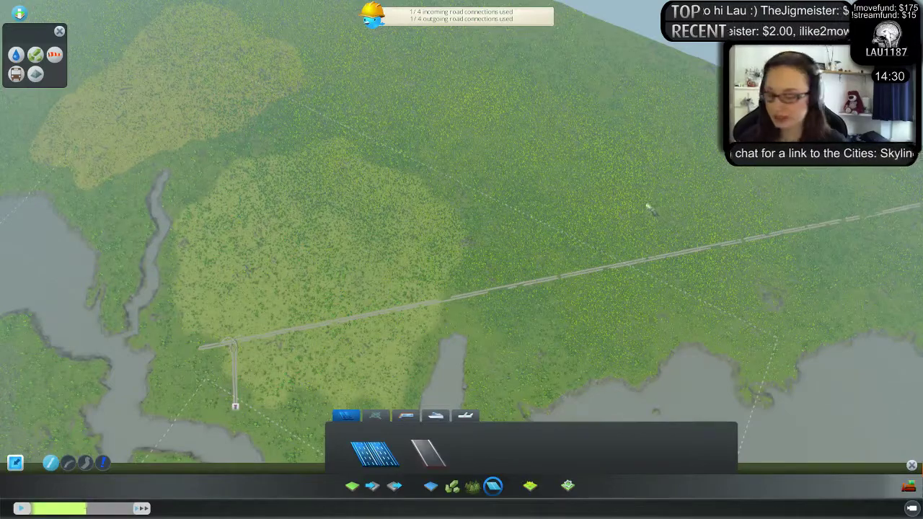
scroll(455, 274, up, 5)
key(s)
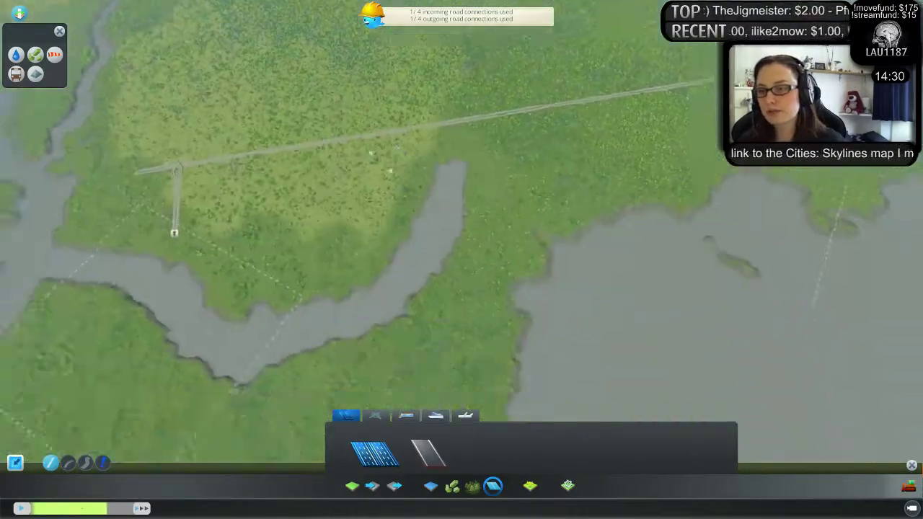
key(w)
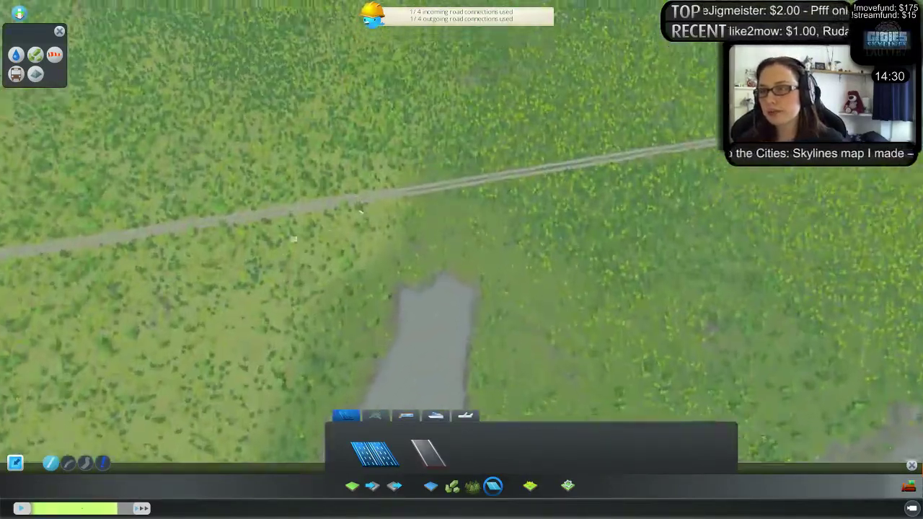
middle_drag(361, 132, 305, 185)
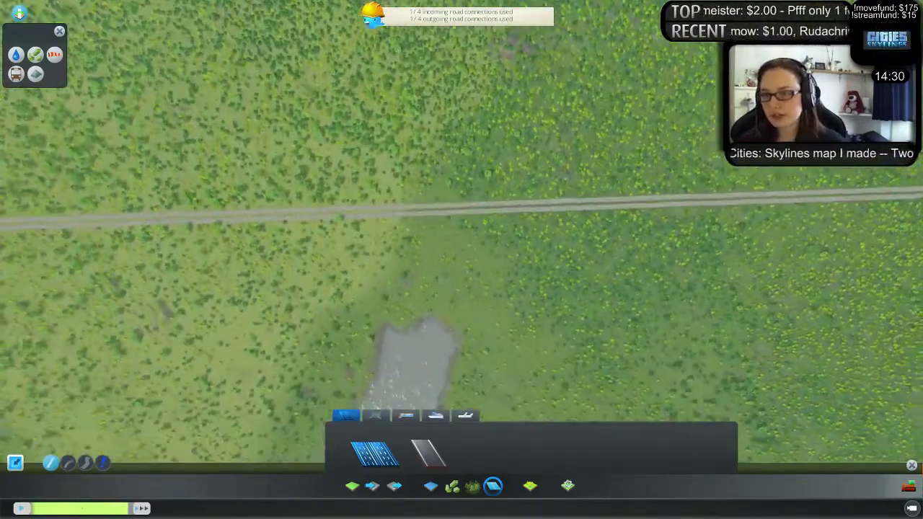
key(a)
click(375, 416)
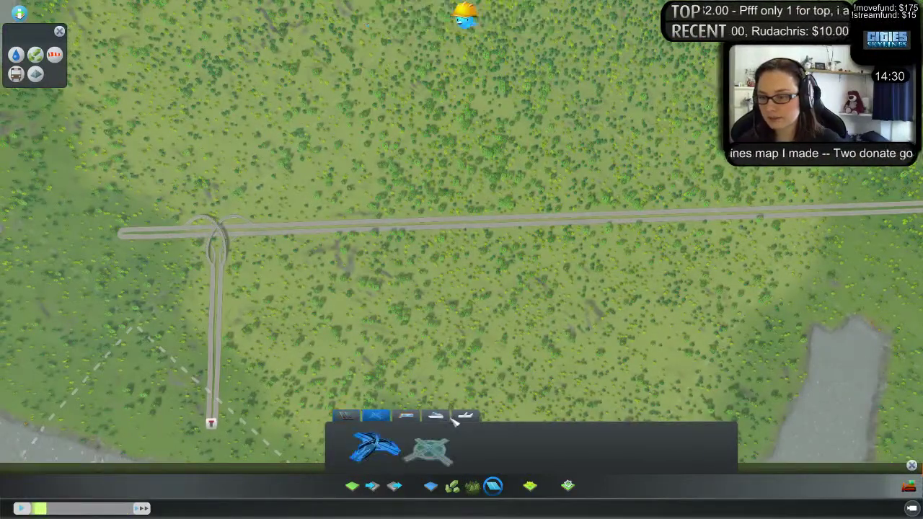
click(345, 416)
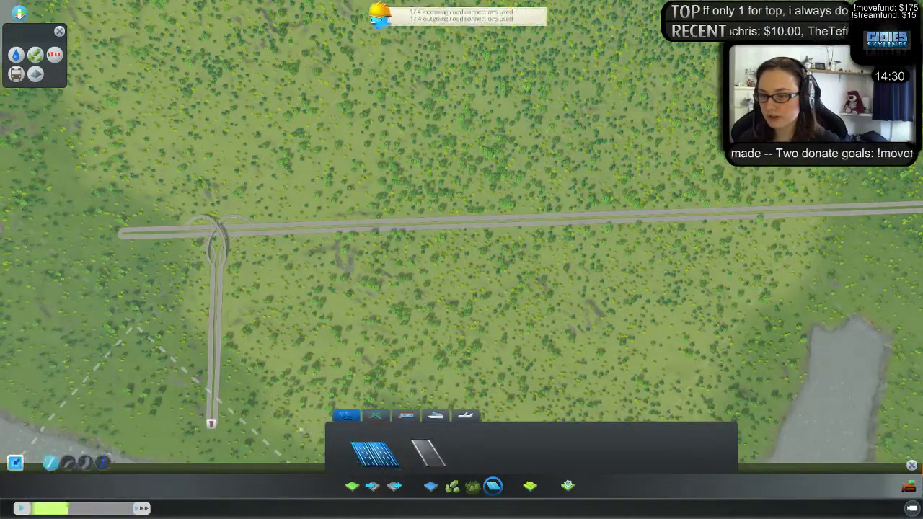
- Switch road drawing to freeform and examine the highway, the interchange and the surrounding land from several angles
scroll(298, 288, down, 3)
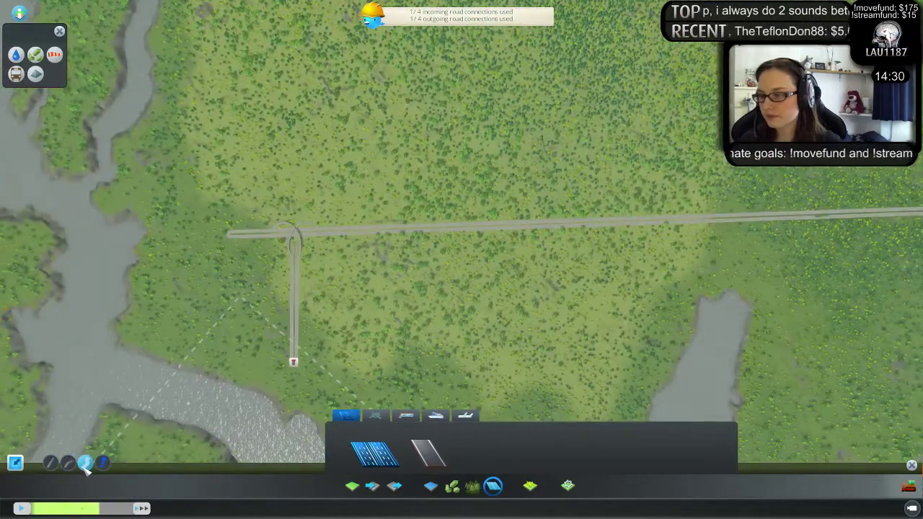
key(a)
scroll(511, 305, up, 4)
middle_drag(511, 305, 595, 274)
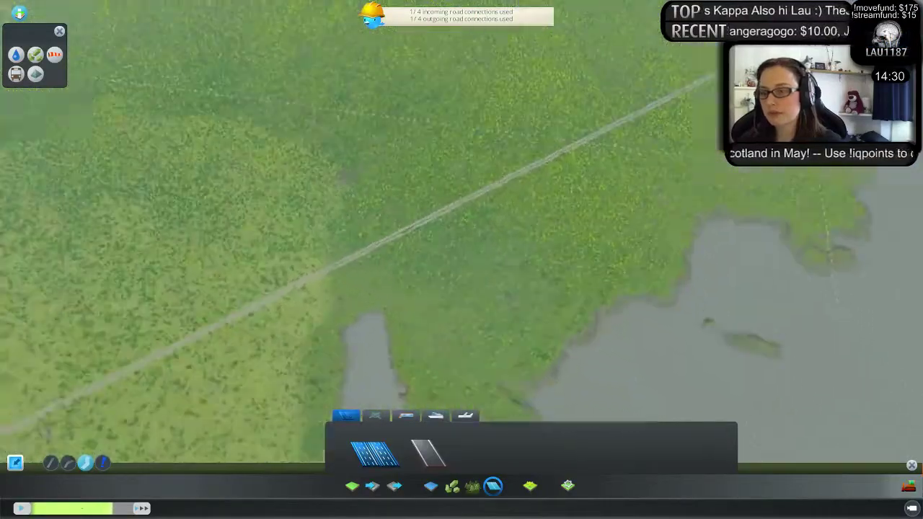
scroll(361, 341, up, 5)
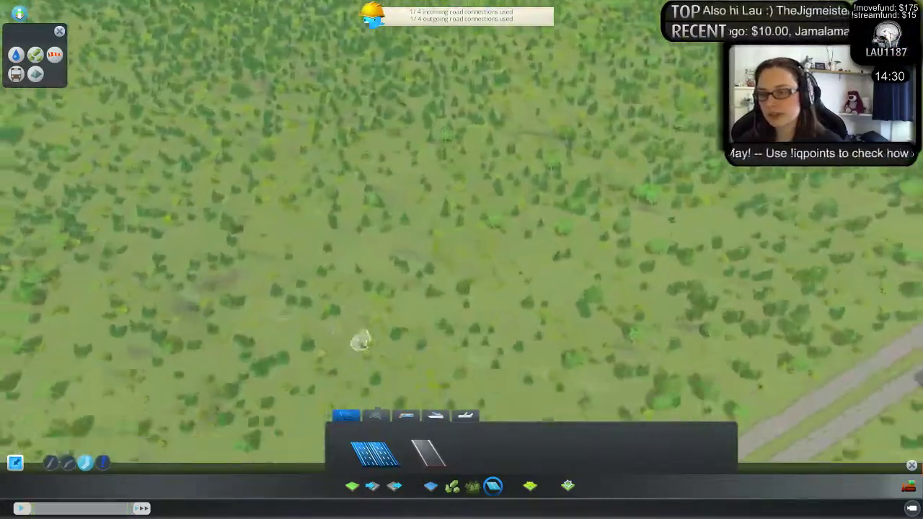
key(s)
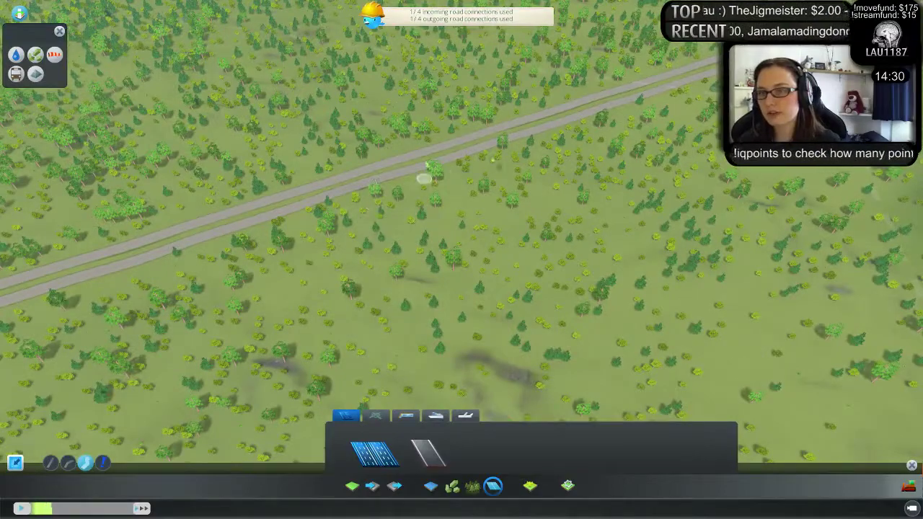
middle_drag(265, 271, 497, 264)
key(a)
key(w)
key(w)
scroll(473, 321, down, 5)
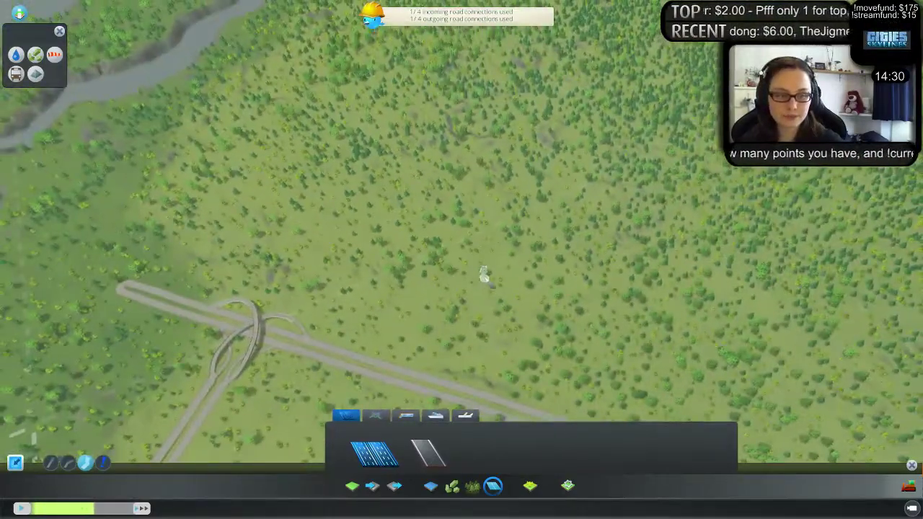
middle_drag(487, 275, 463, 262)
scroll(461, 258, down, 3)
scroll(465, 258, up, 2)
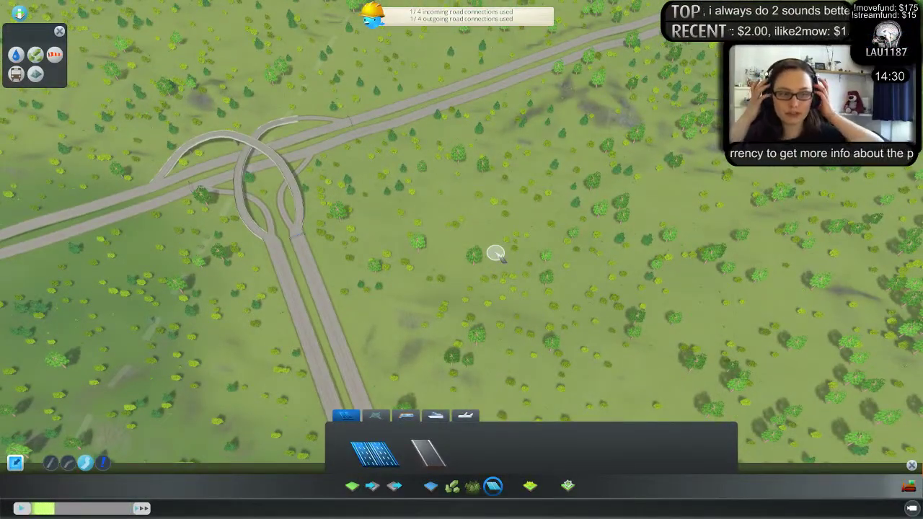
scroll(499, 229, down, 8)
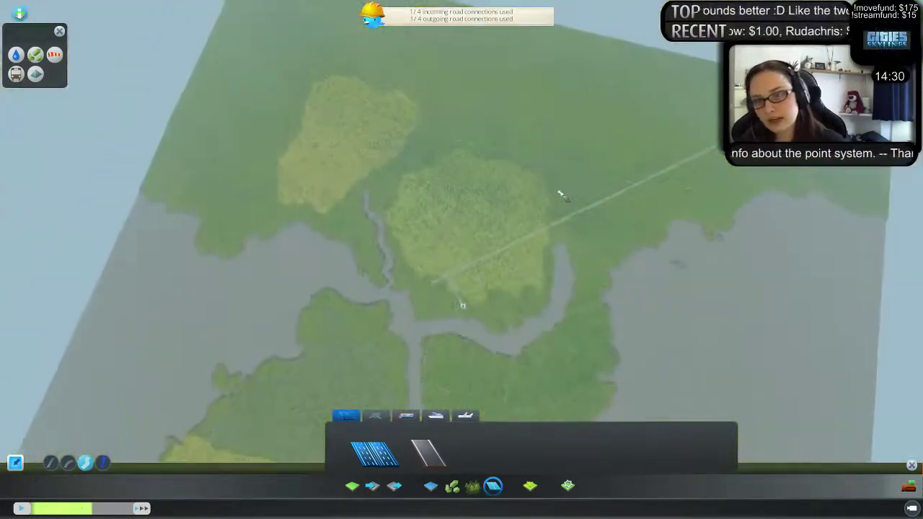
- Survey the coastline, river inlets and islands across the map, and the highway's route through the starting area
scroll(557, 177, down, 2)
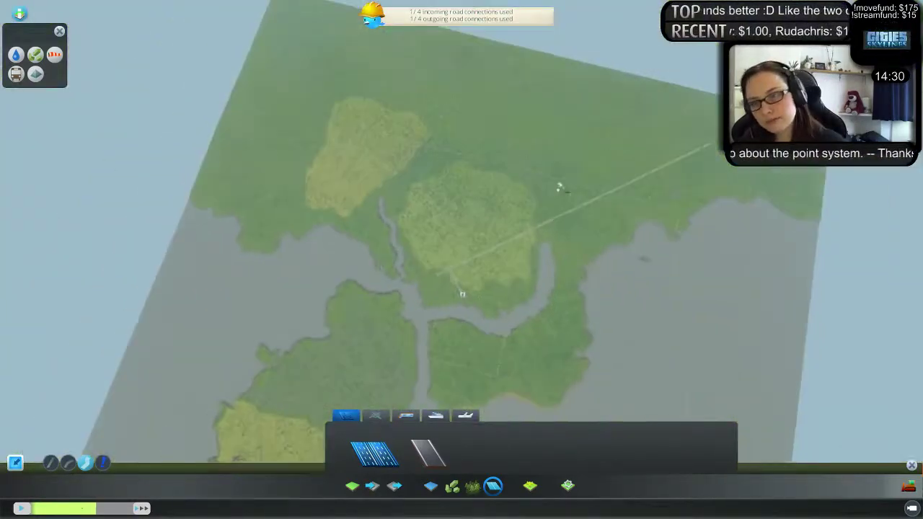
key(s)
key(a)
key(a)
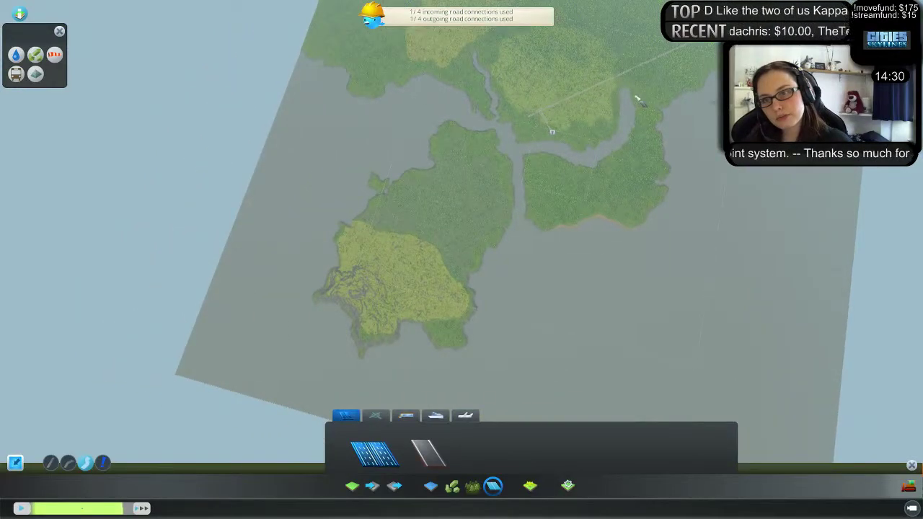
key(w)
key(d)
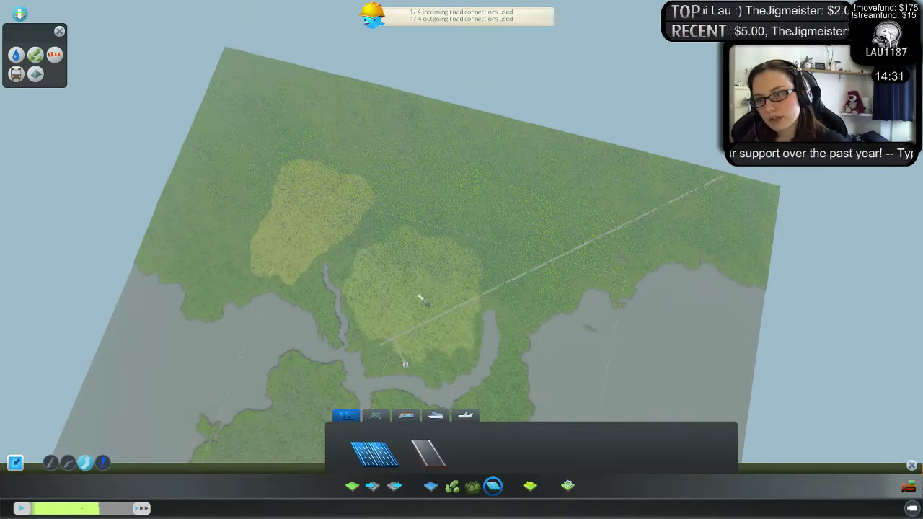
key(s)
scroll(507, 274, up, 5)
key(w)
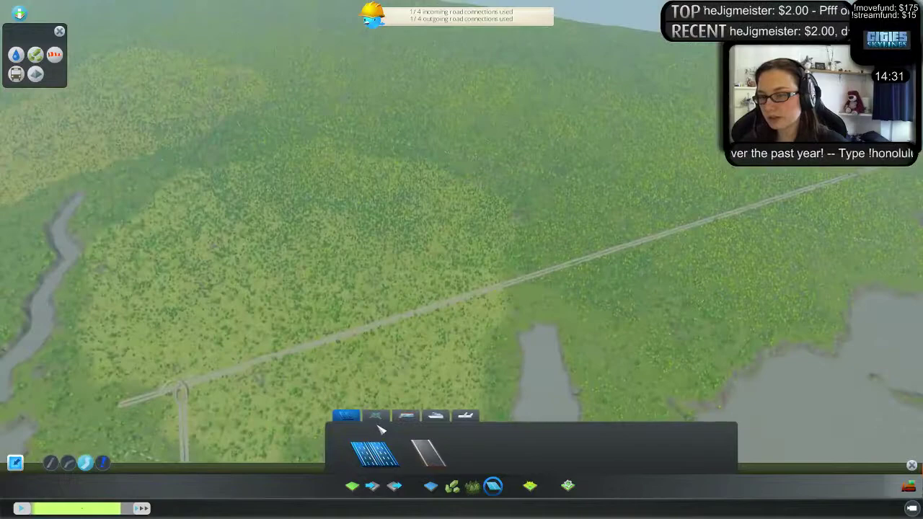
key(a)
middle_drag(505, 270, 483, 322)
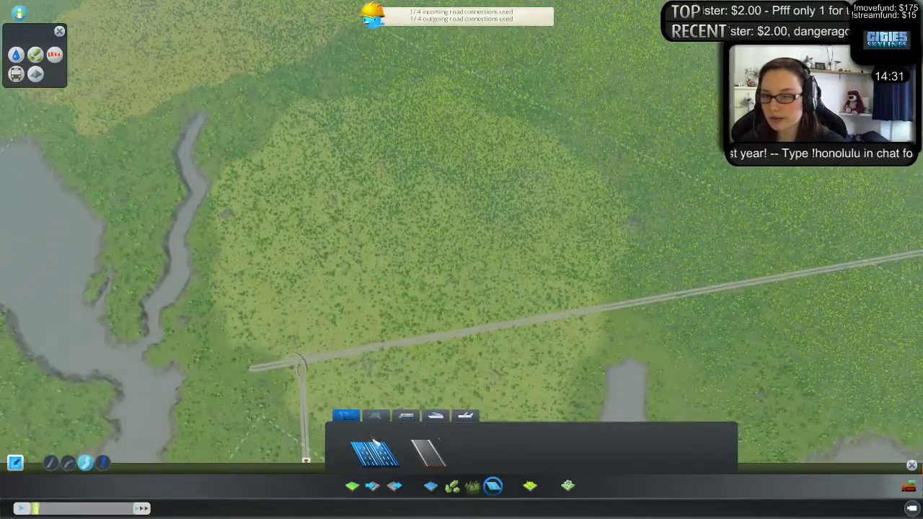
- Select train tracks for building and examine the land between the starting area and the map's far corner for a rail route
click(404, 416)
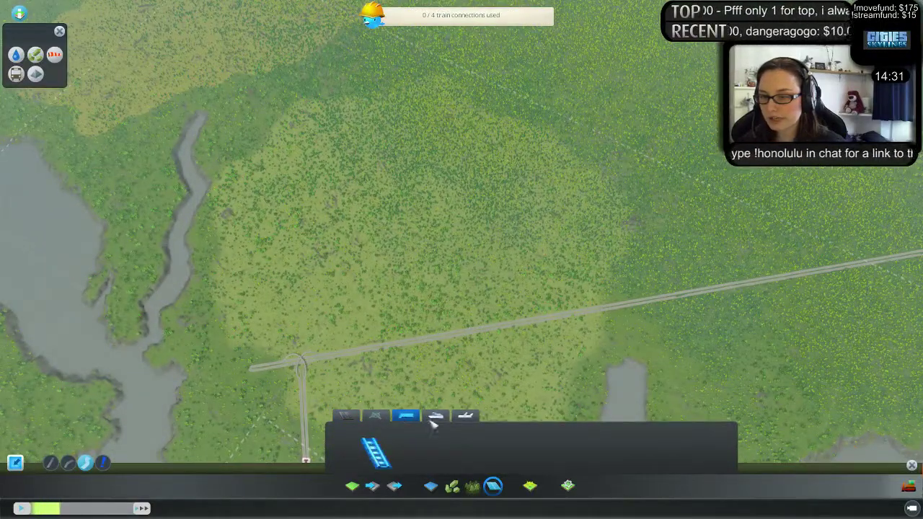
scroll(441, 236, down, 8)
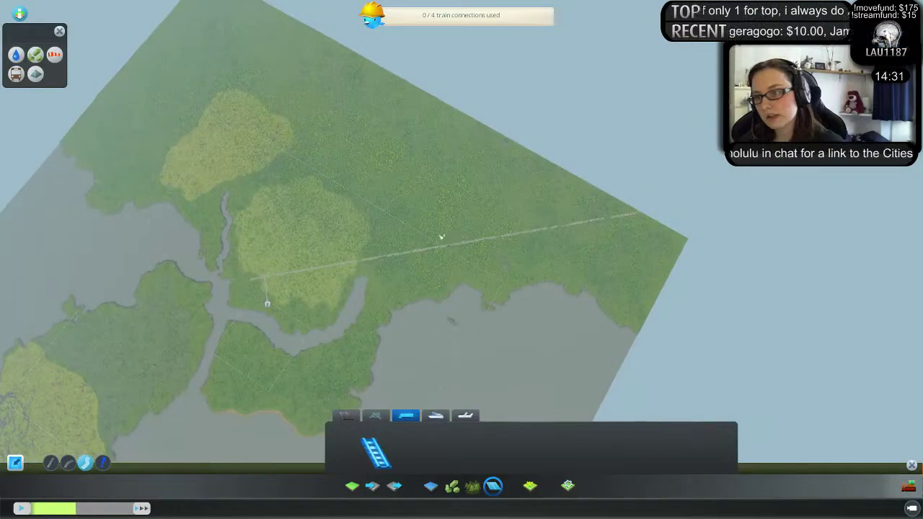
key(a)
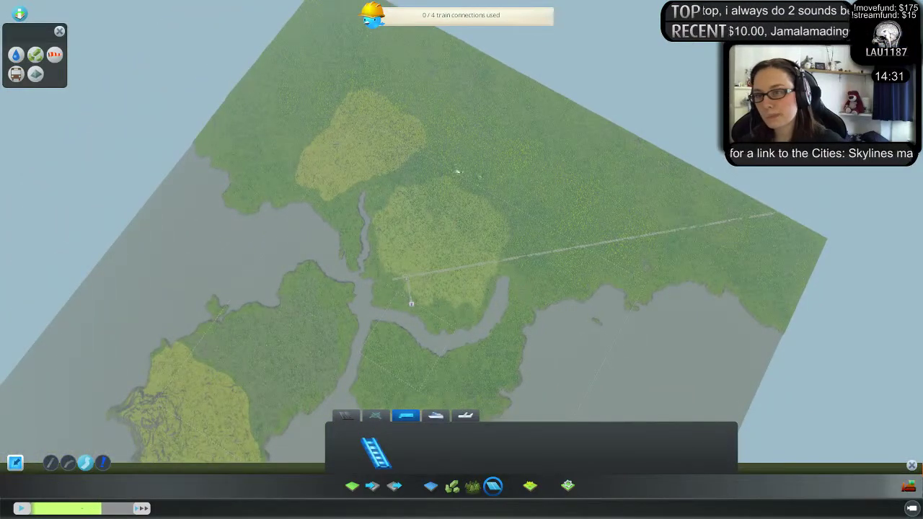
scroll(462, 171, up, 3)
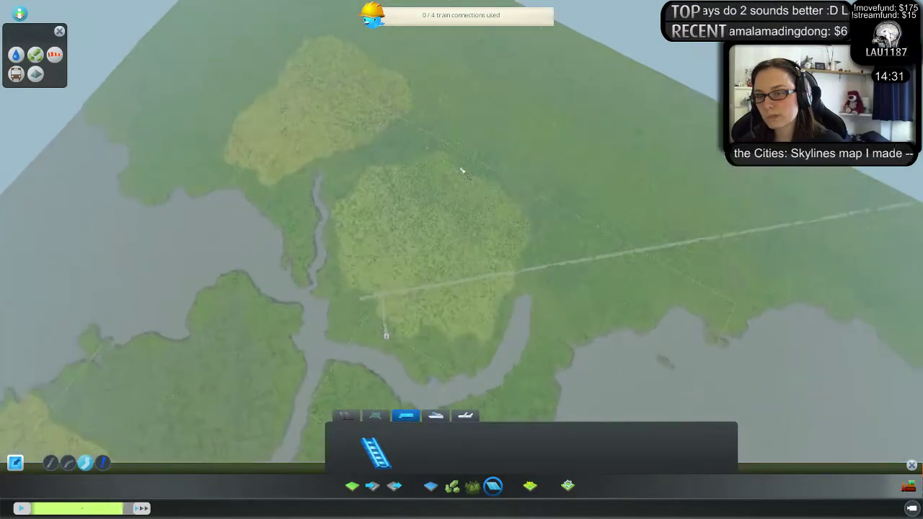
key(w)
key(w)
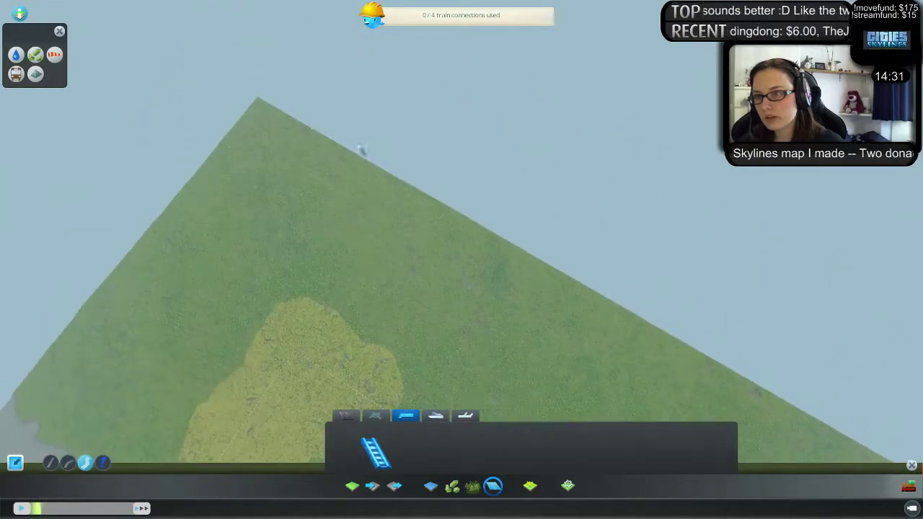
scroll(349, 165, down, 5)
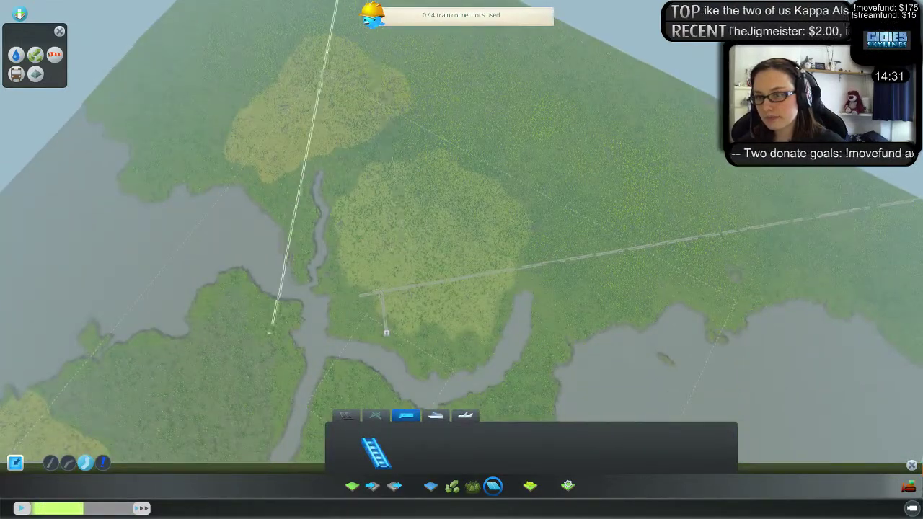
key(s)
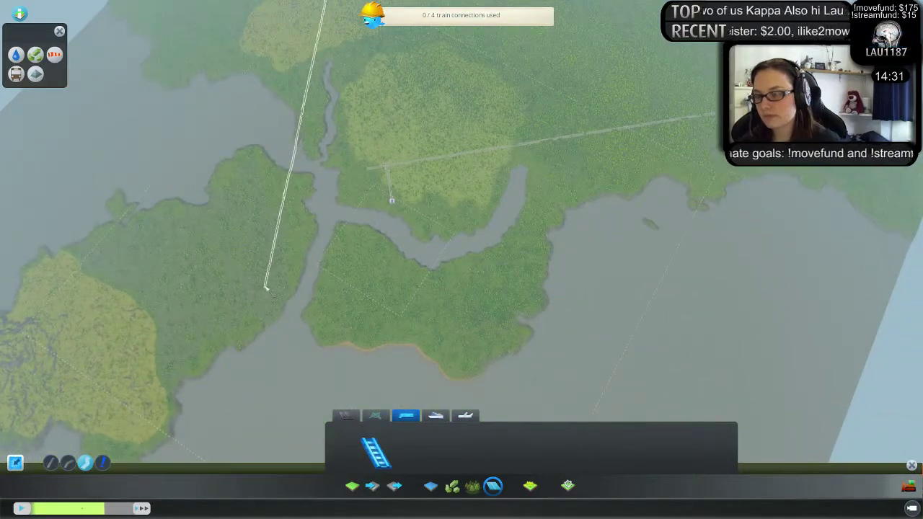
key(a)
key(s)
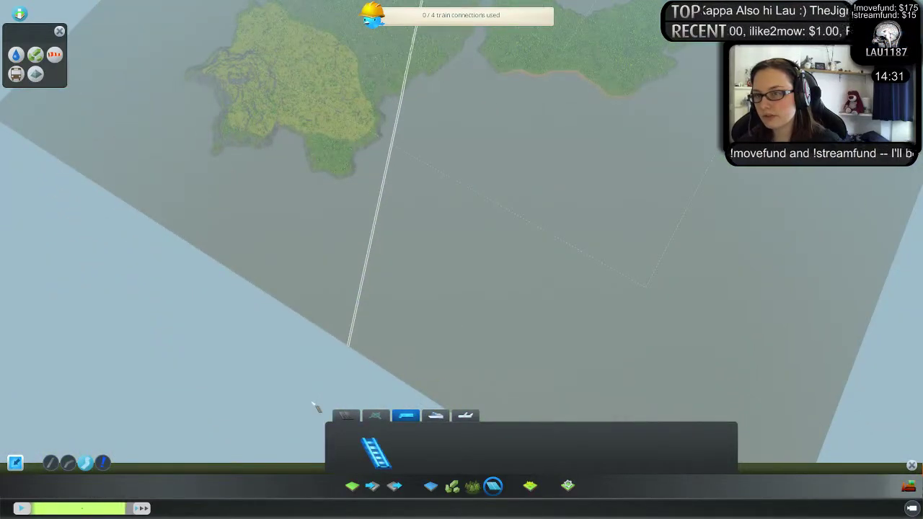
key(w)
key(w)
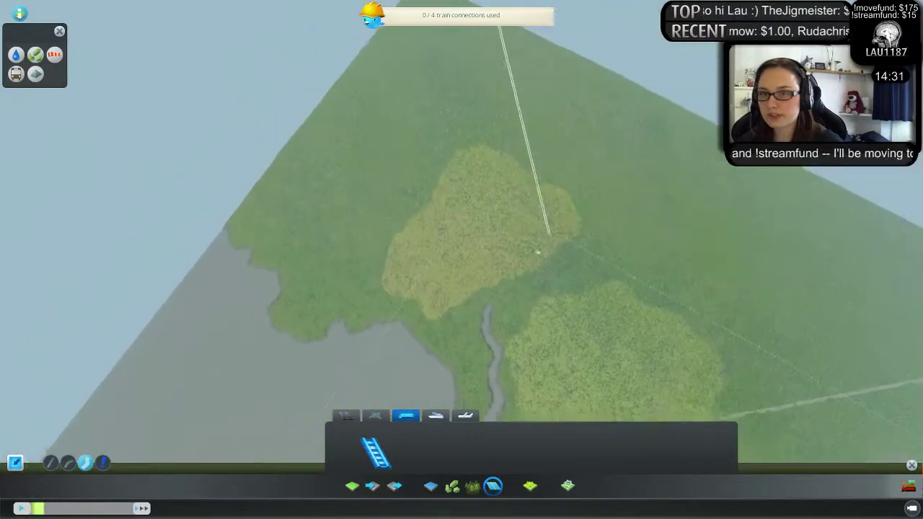
key(d)
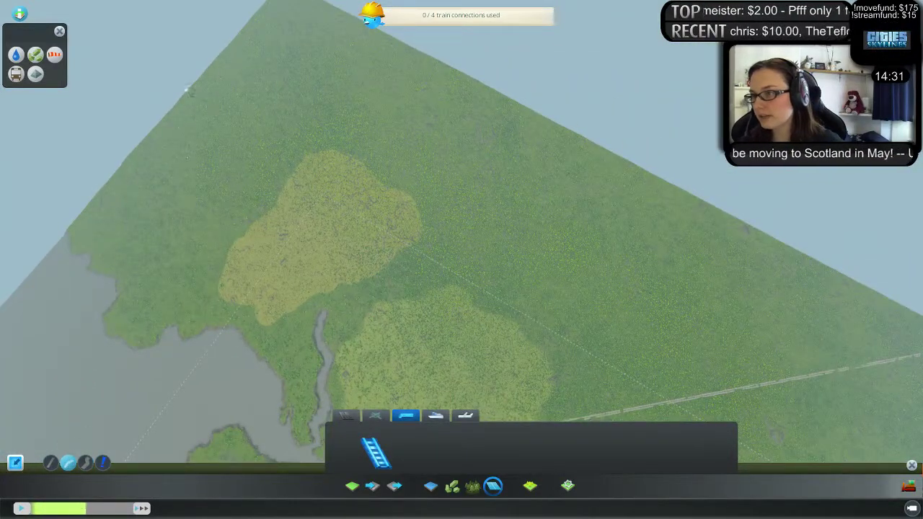
- Lay a curved train track from the map edge, through both pale resource areas, to the forest north of the highway
click(197, 82)
click(178, 335)
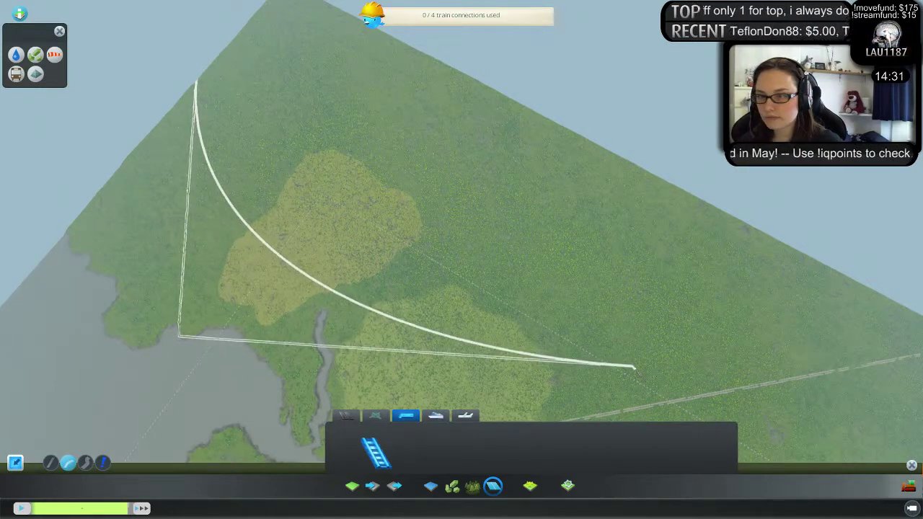
key(s)
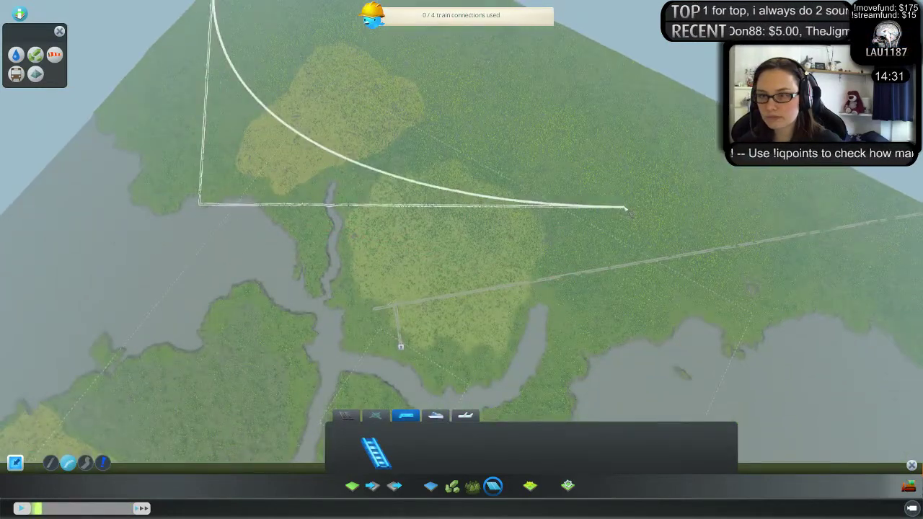
click(625, 209)
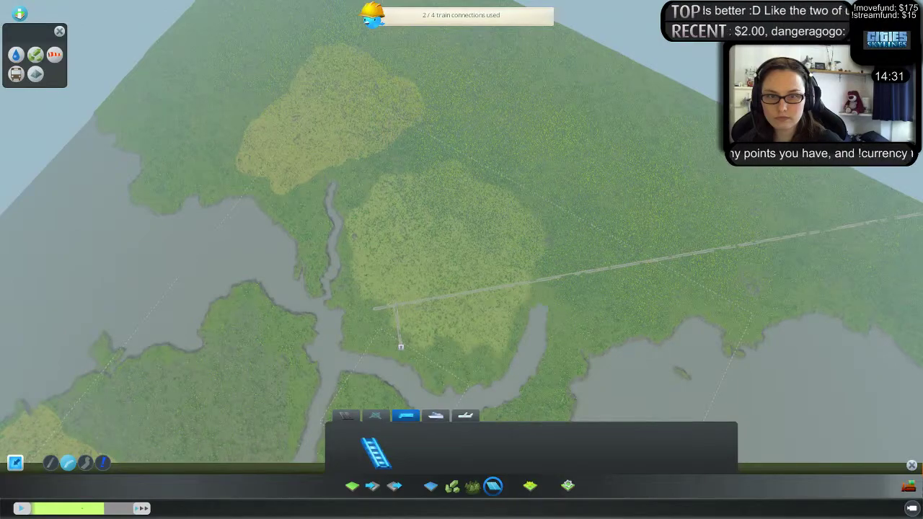
- Examine the forest around the starting area boundary for the newly laid railway and its position relative to the highway
scroll(778, 188, up, 5)
key(w)
key(d)
middle_drag(416, 319, 317, 317)
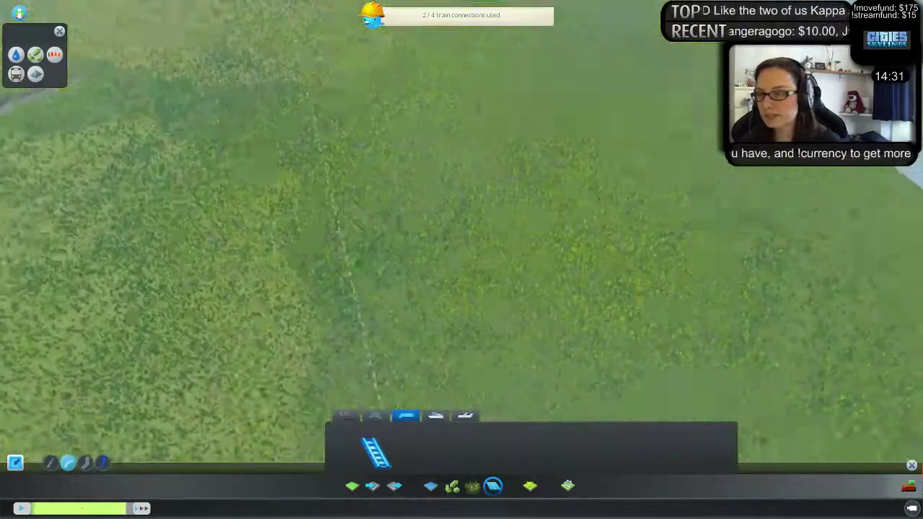
middle_drag(778, 267, 626, 188)
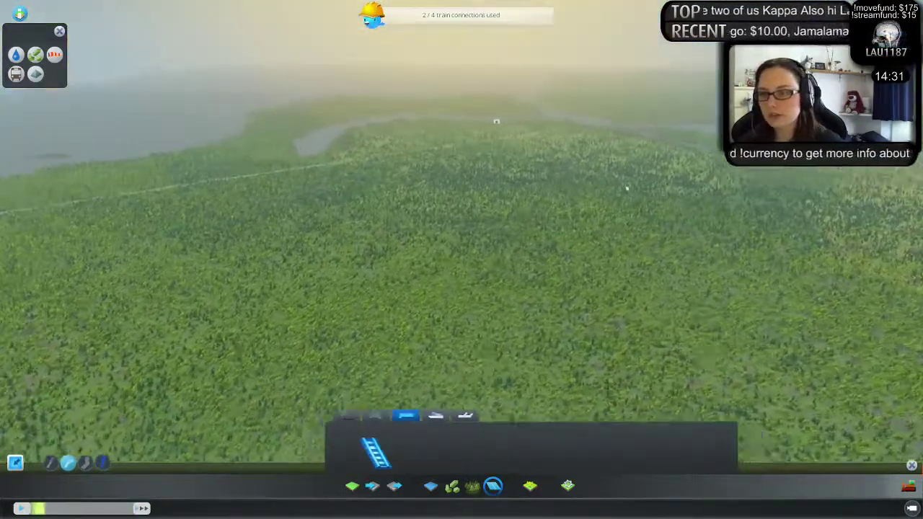
scroll(576, 209, up, 3)
middle_drag(487, 168, 449, 274)
key(w)
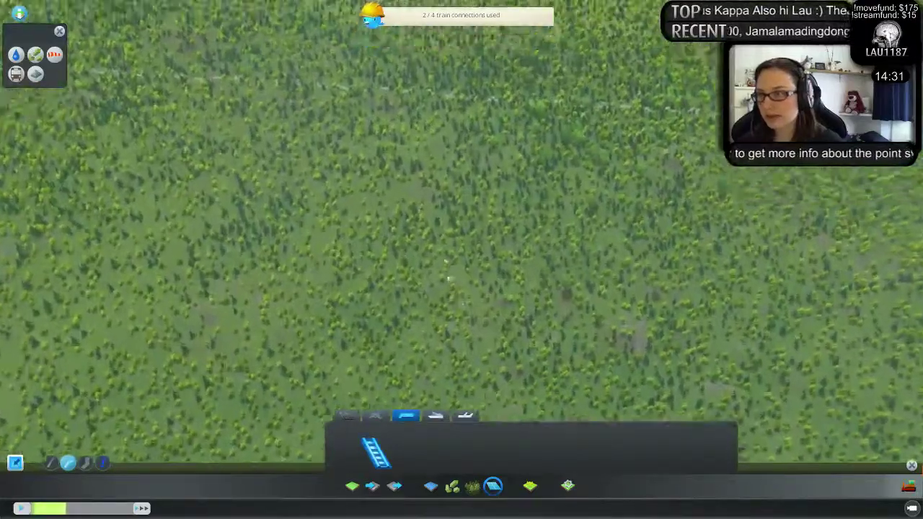
scroll(432, 218, down, 3)
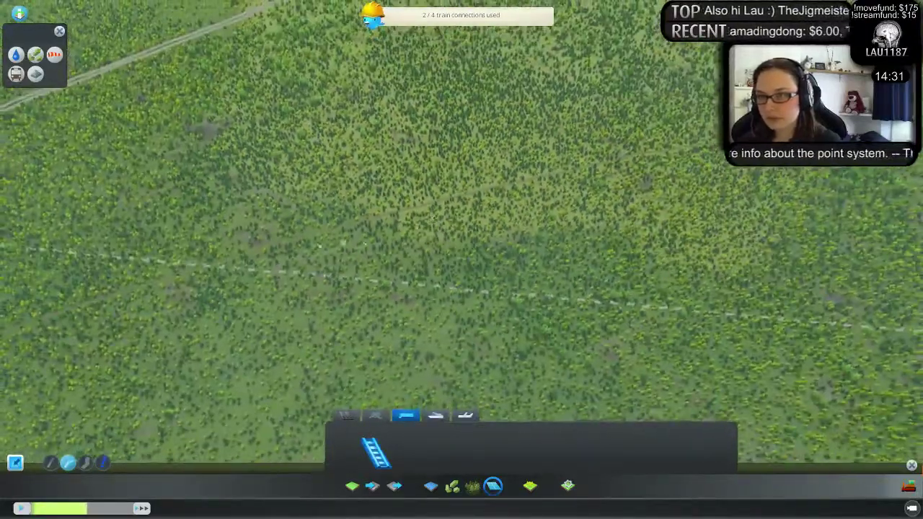
- Inspect the new railway from close to ground level, looking along its course through the forest
scroll(317, 243, up, 4)
key(d)
key(w)
key(d)
scroll(483, 253, down, 3)
middle_drag(483, 253, 403, 155)
scroll(466, 257, up, 5)
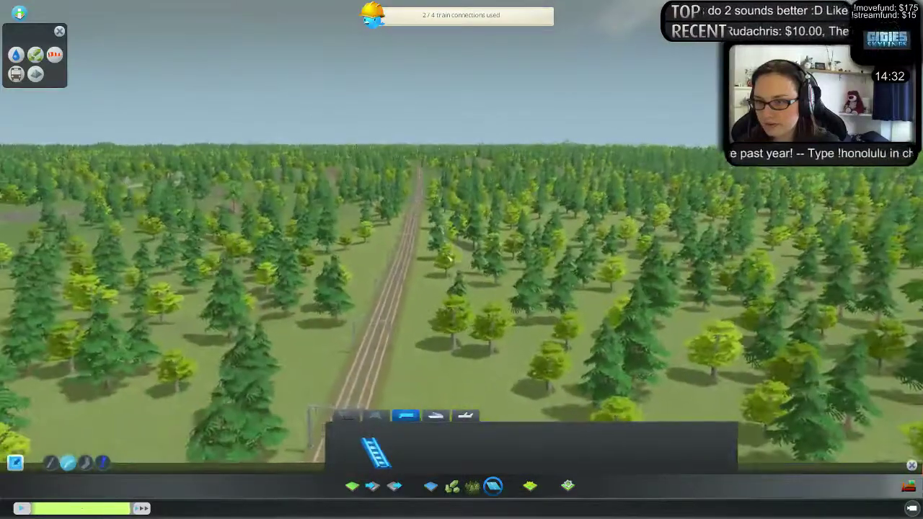
- Examine the stretch of railway running inside the starting area beside its boundary line
scroll(577, 300, down, 10)
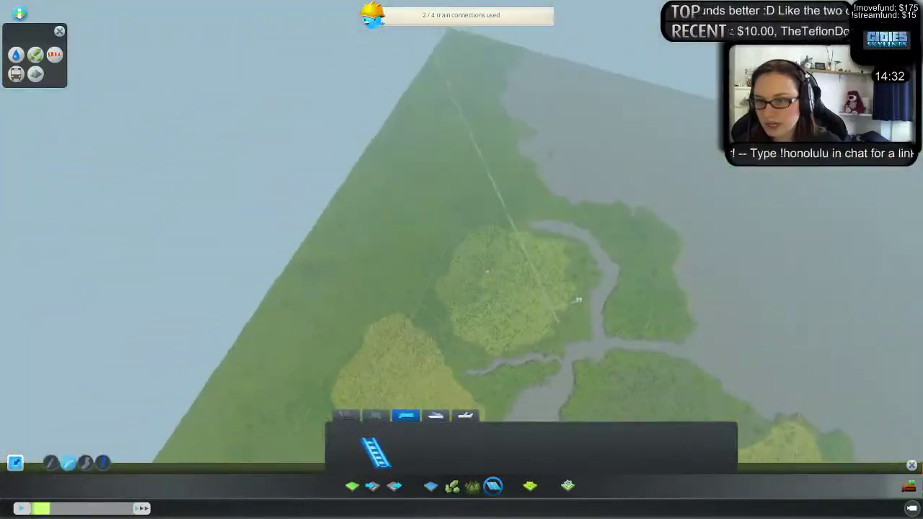
key(e)
scroll(461, 263, up, 8)
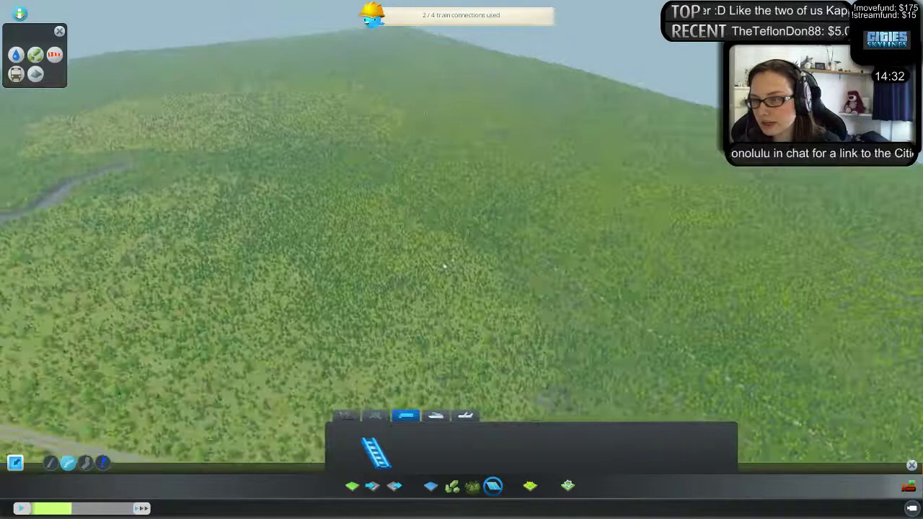
scroll(445, 267, down, 3)
scroll(501, 237, up, 4)
middle_drag(497, 237, 461, 288)
key(d)
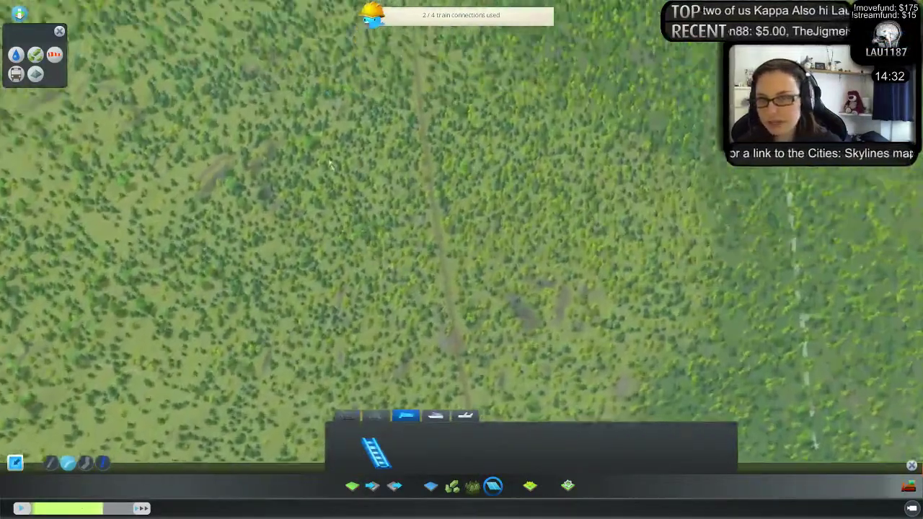
key(w)
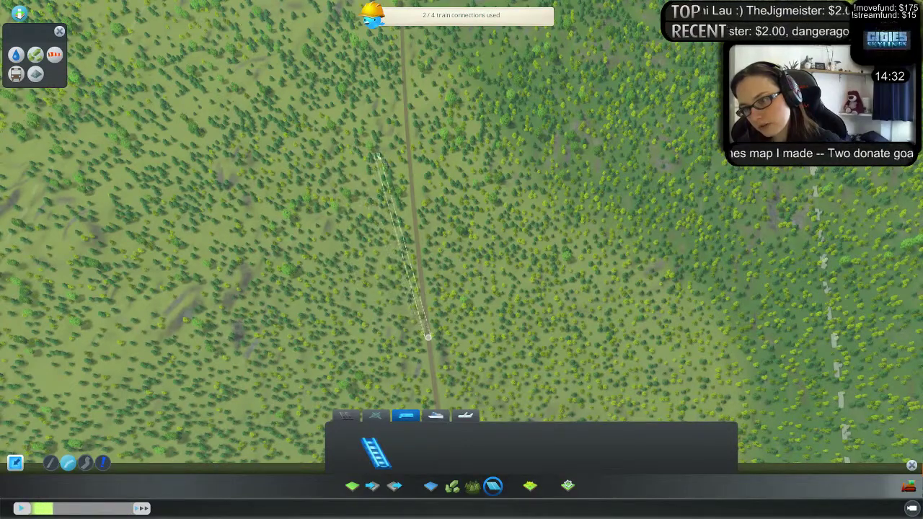
key(a)
scroll(252, 245, down, 4)
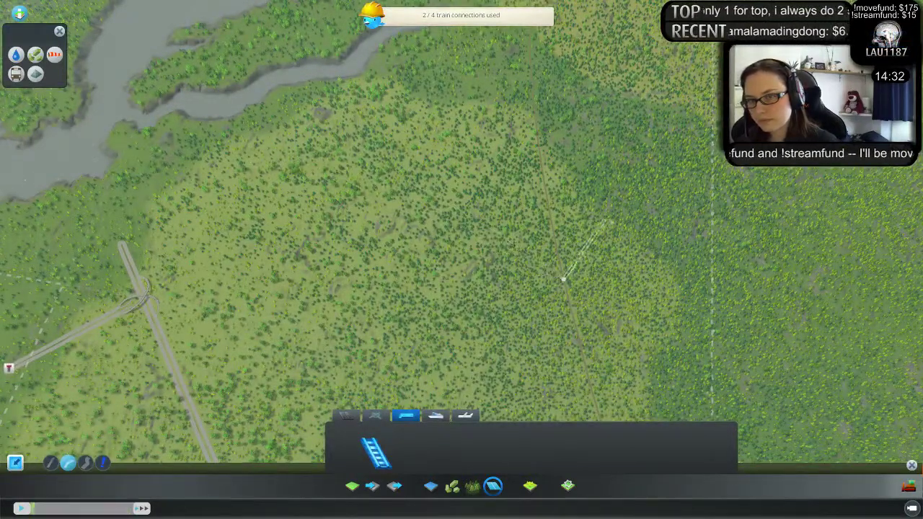
key(d)
key(s)
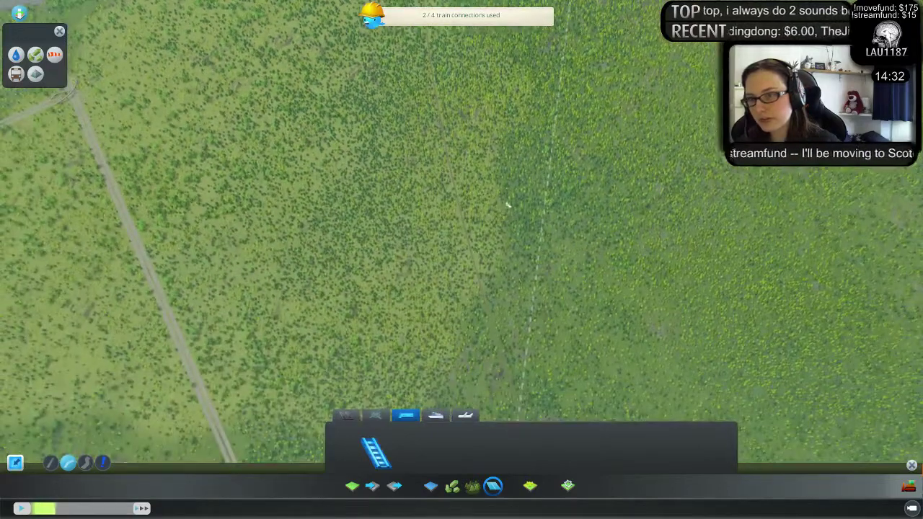
key(a)
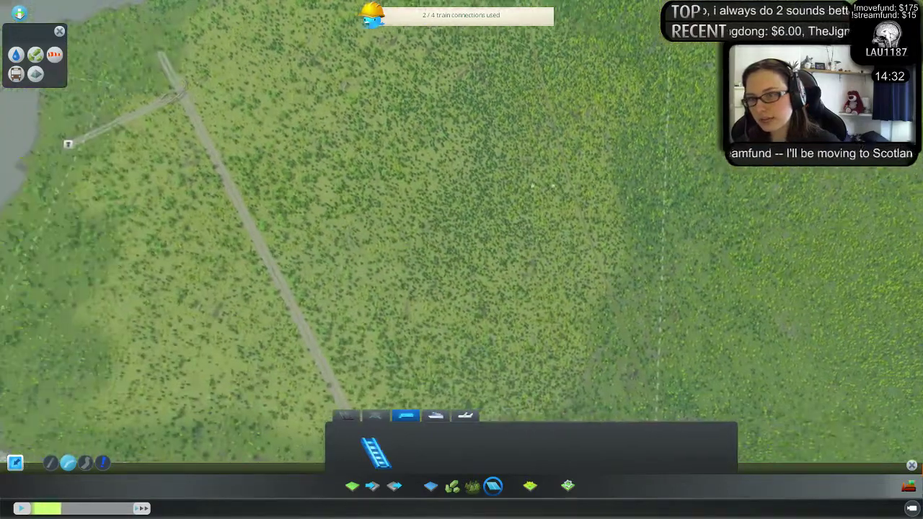
middle_drag(533, 186, 604, 182)
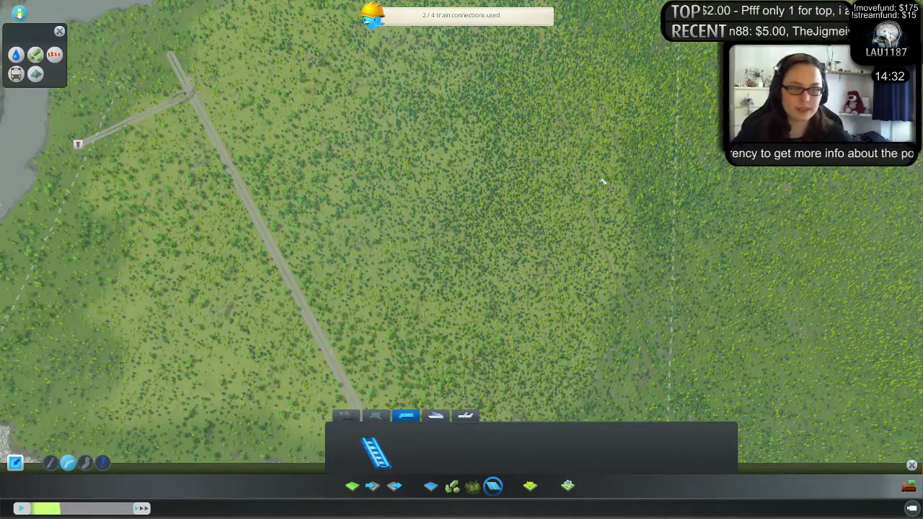
- Lay a short curved train track branching off the railway into the forest inside the starting area
scroll(628, 276, down, 5)
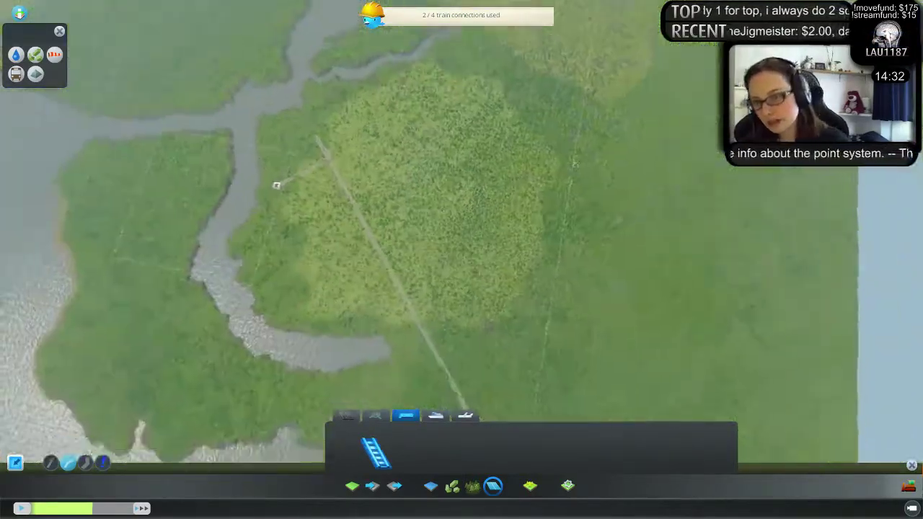
middle_drag(629, 276, 513, 263)
scroll(513, 263, up, 3)
scroll(610, 264, up, 5)
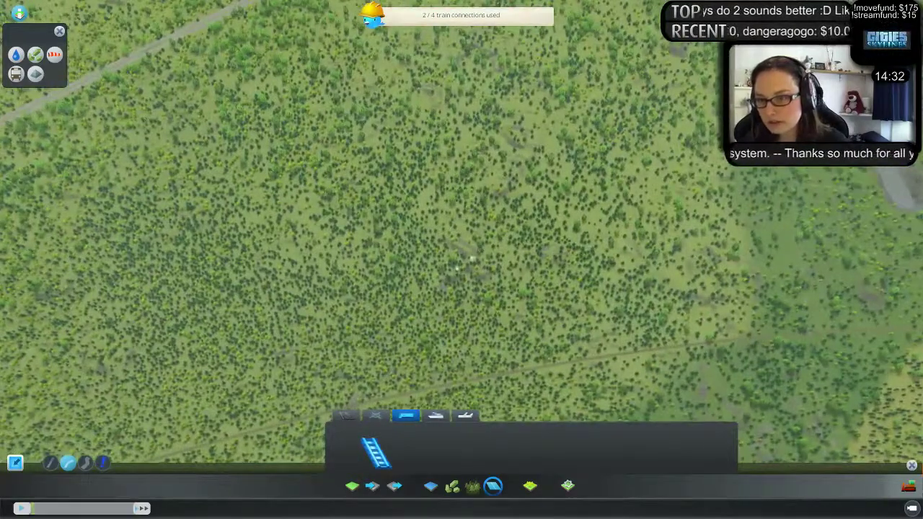
scroll(457, 268, down, 5)
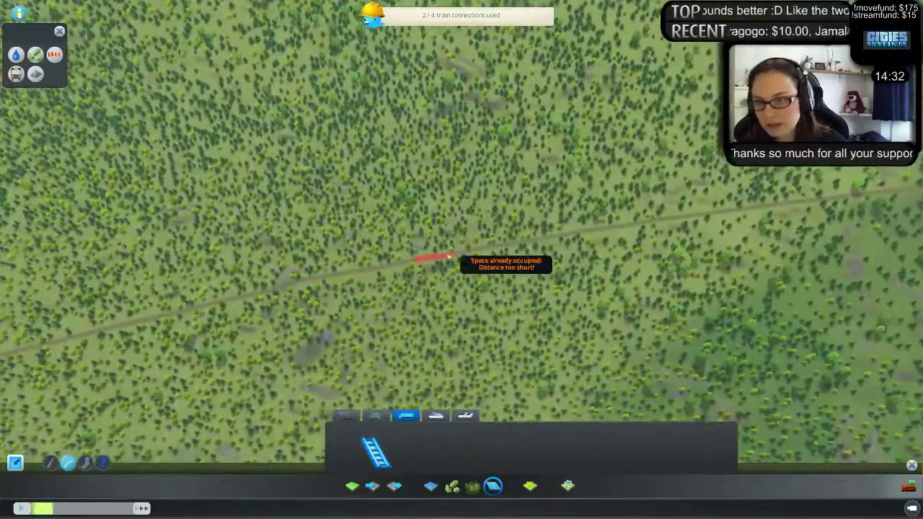
click(440, 255)
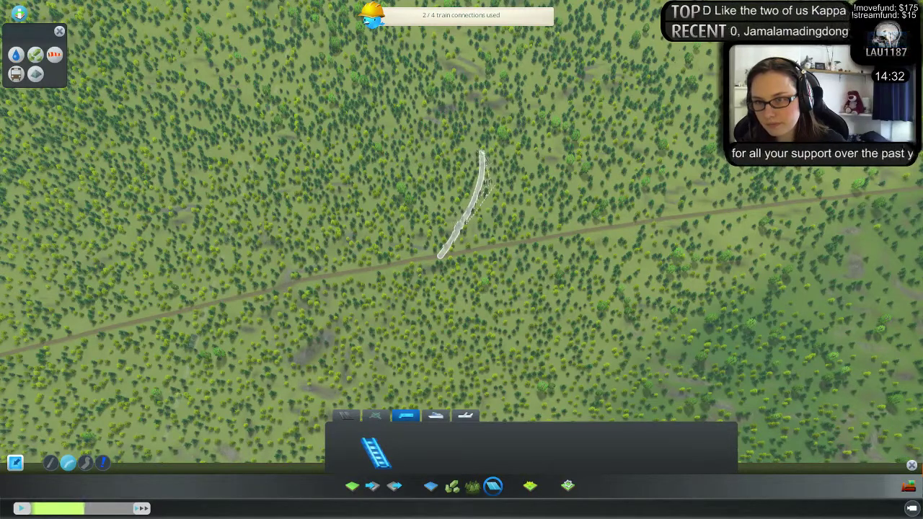
click(480, 150)
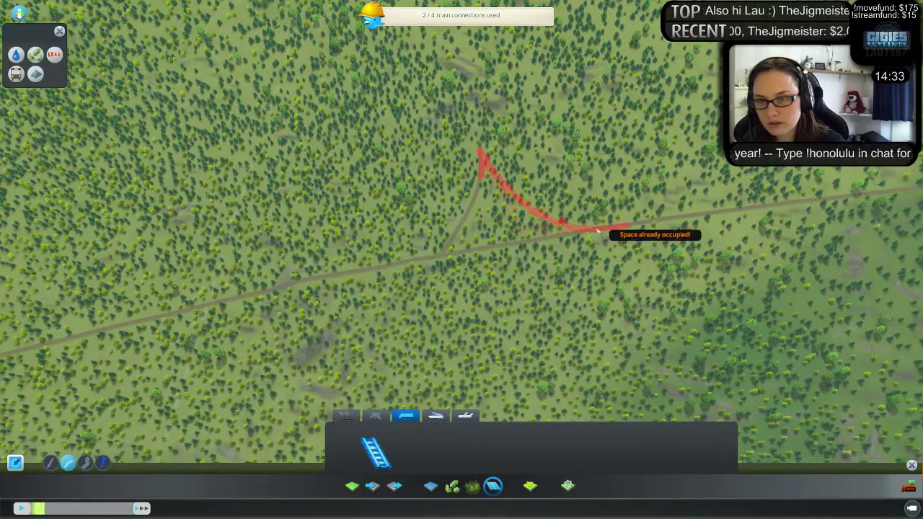
- Extend the end of the curved branch with a nearly straight train track deeper into the forest
right_click(597, 231)
scroll(542, 185, up, 1)
scroll(543, 184, up, 2)
key(w)
right_click(496, 232)
click(486, 263)
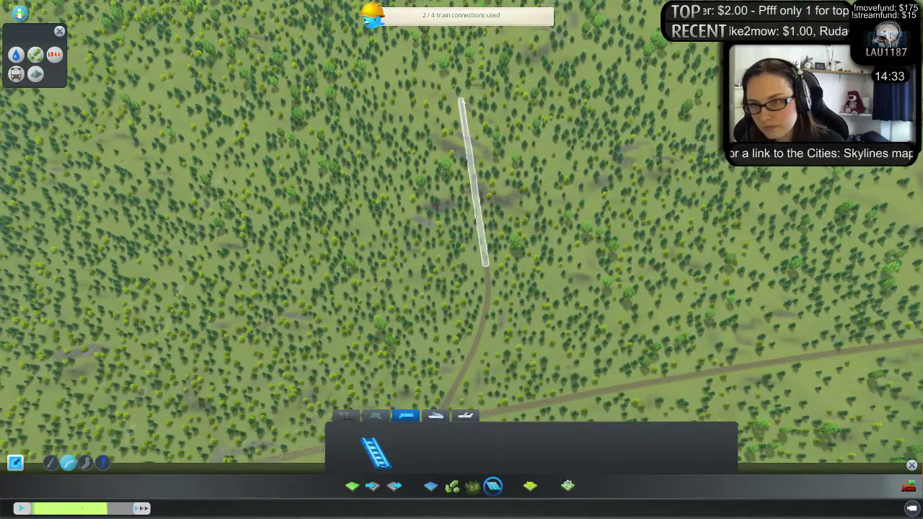
click(458, 91)
- Connect the branch back to the main railway with a second curved track, completing a triangular junction
click(487, 296)
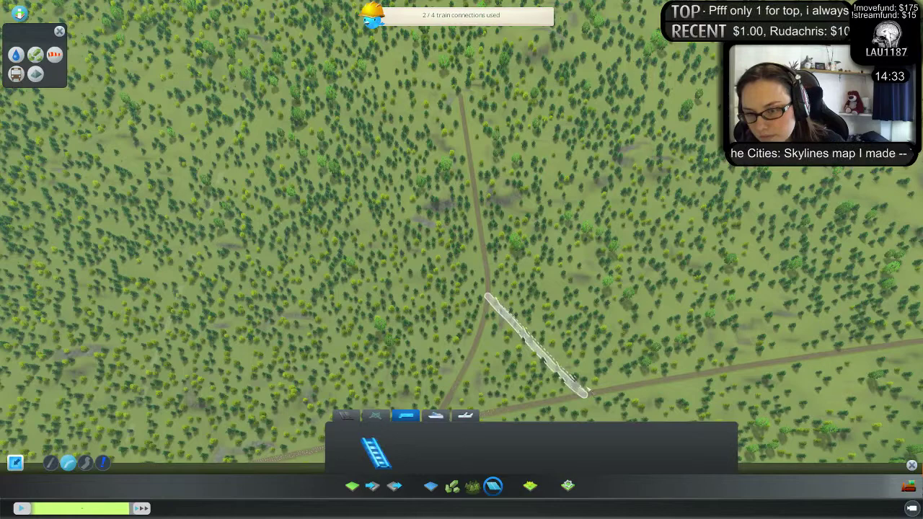
click(537, 384)
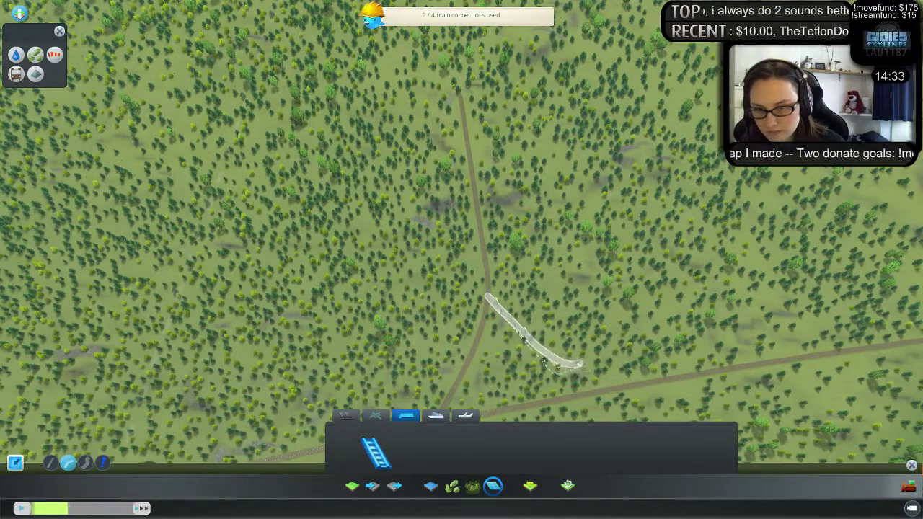
key(s)
scroll(583, 333, up, 4)
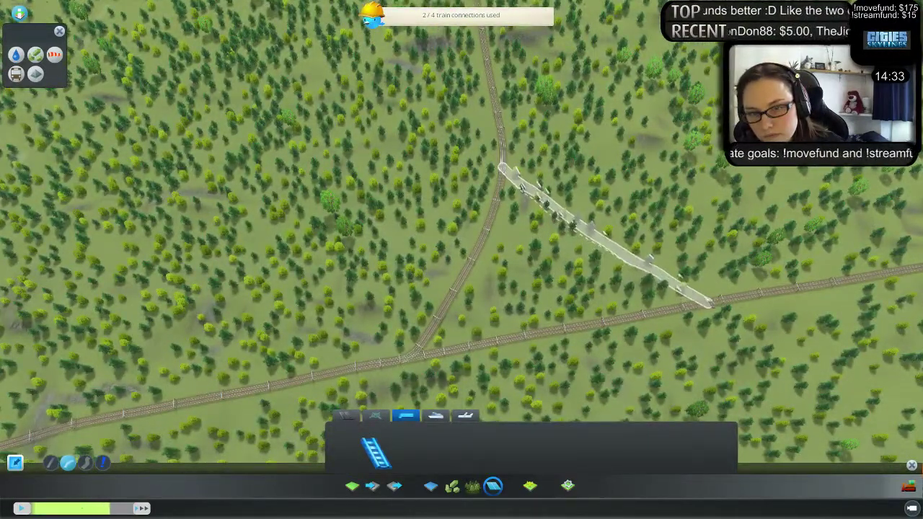
right_click(646, 311)
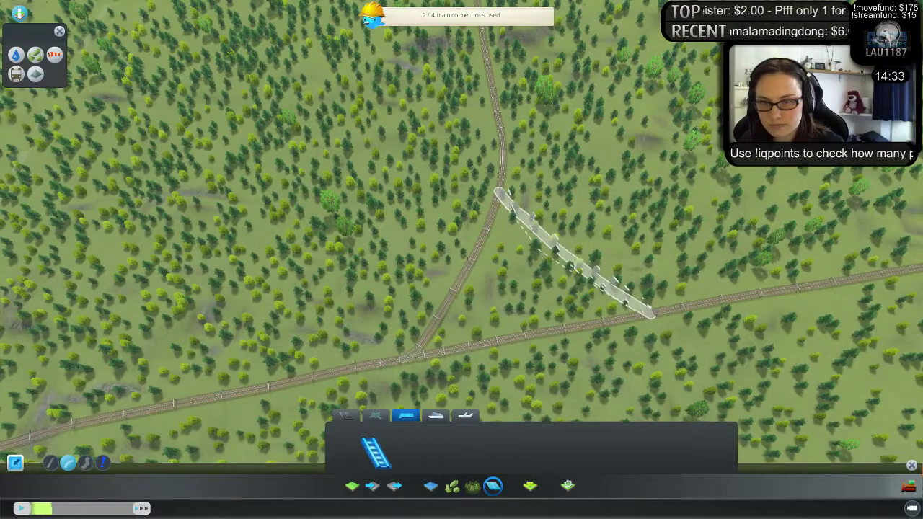
middle_drag(694, 219, 462, 262)
scroll(465, 263, up, 3)
key(w)
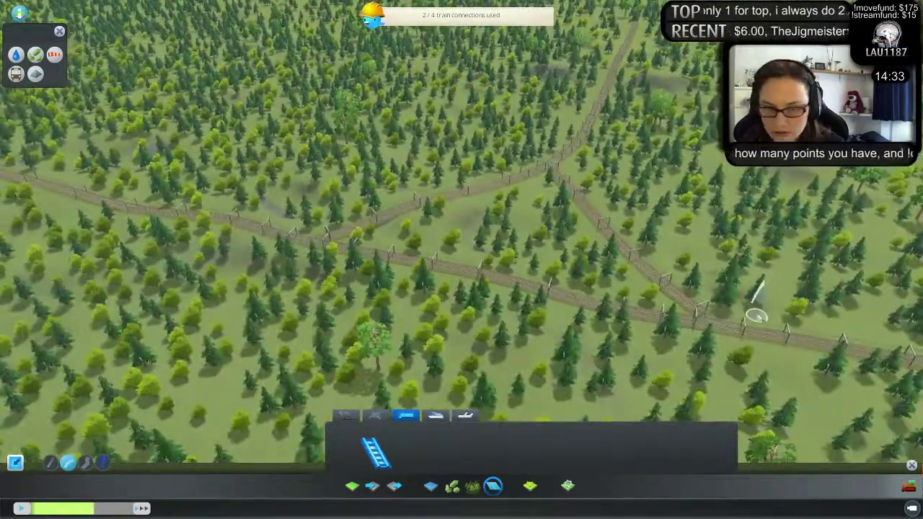
- Extend the branch with a long curved track across the narrow river to the tip of the second pale resource area
scroll(779, 295, down, 3)
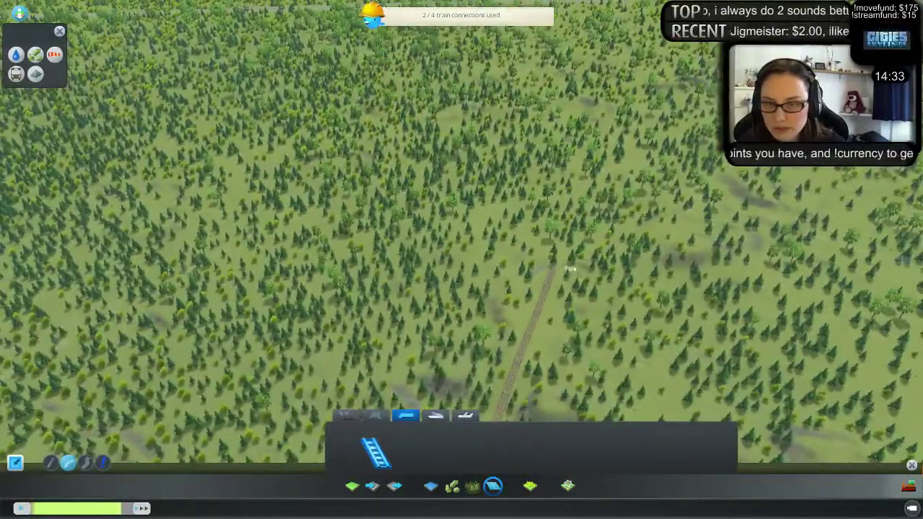
scroll(571, 268, down, 5)
middle_drag(571, 268, 692, 245)
middle_drag(469, 230, 508, 220)
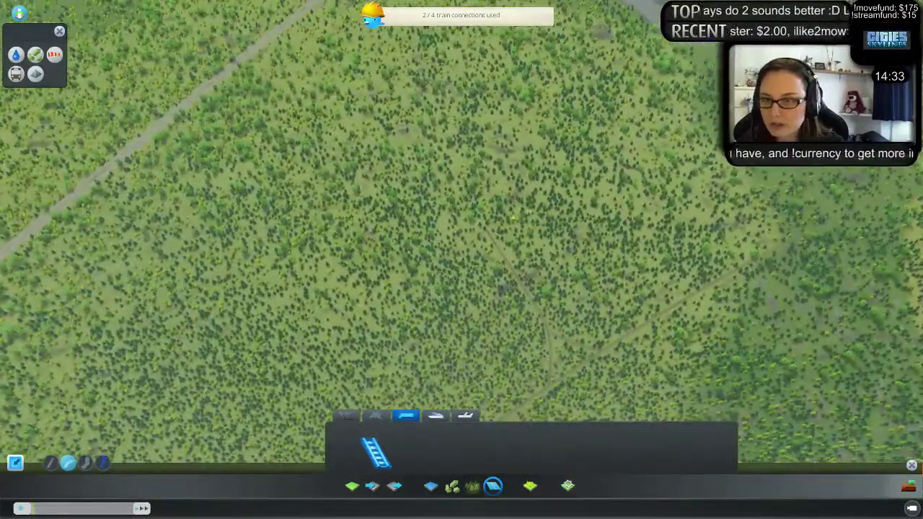
scroll(486, 231, down, 5)
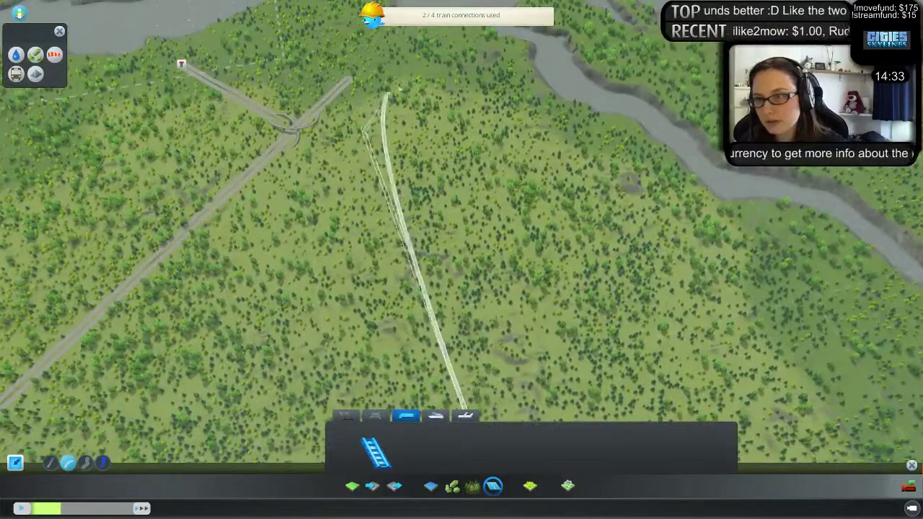
key(s)
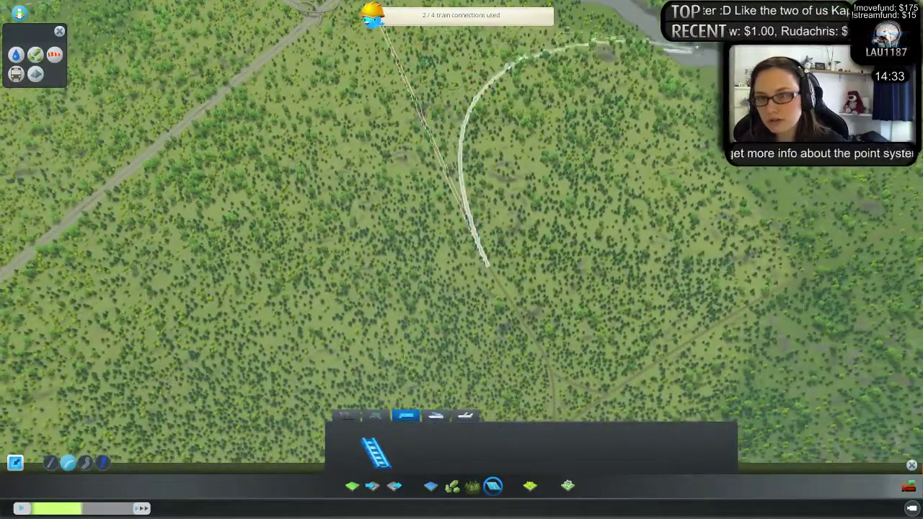
scroll(487, 265, down, 5)
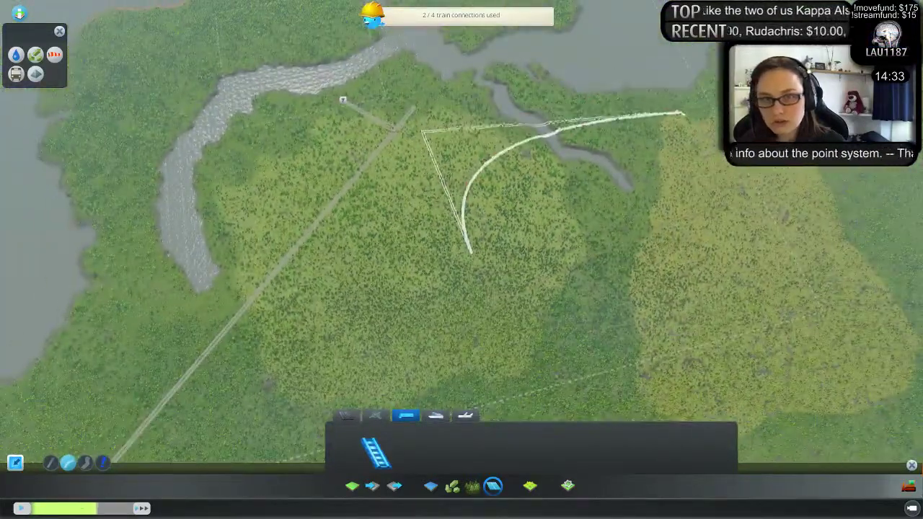
scroll(682, 116, down, 3)
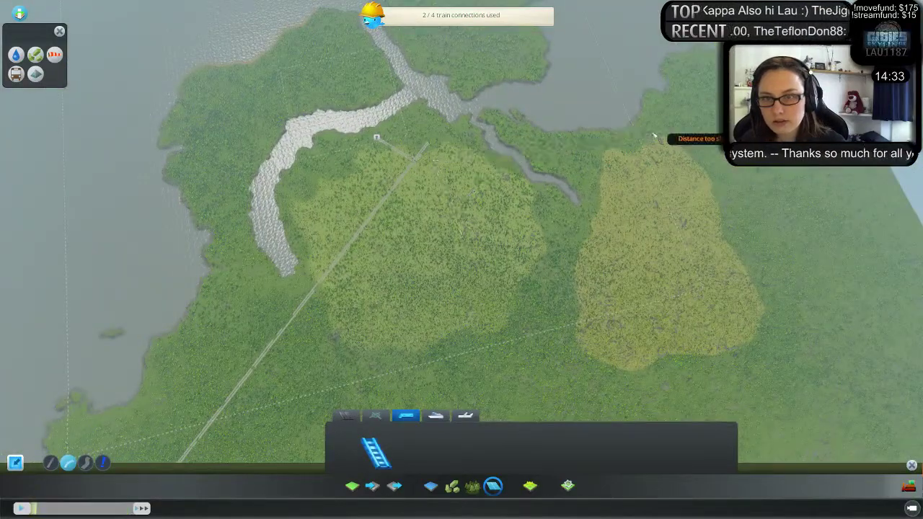
- Continue the railway in a straight line from the tip of the resource area to the map edge
key(d)
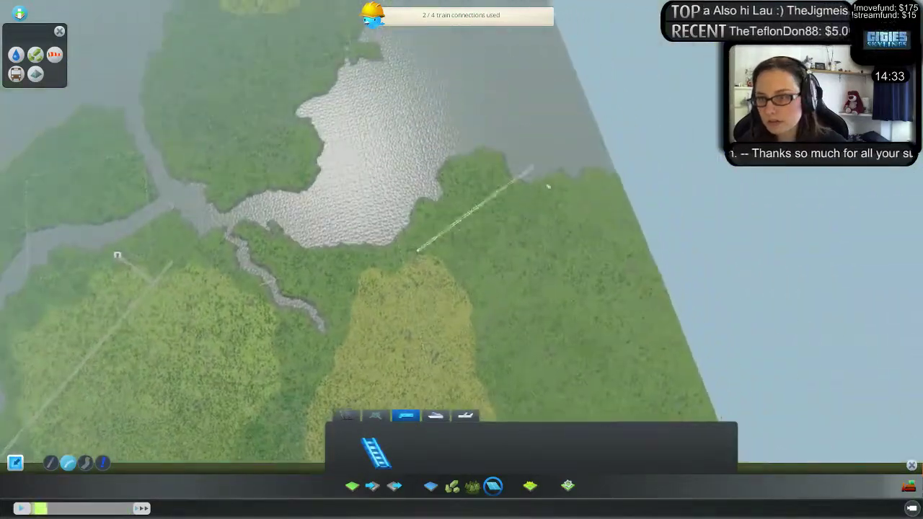
scroll(548, 187, up, 5)
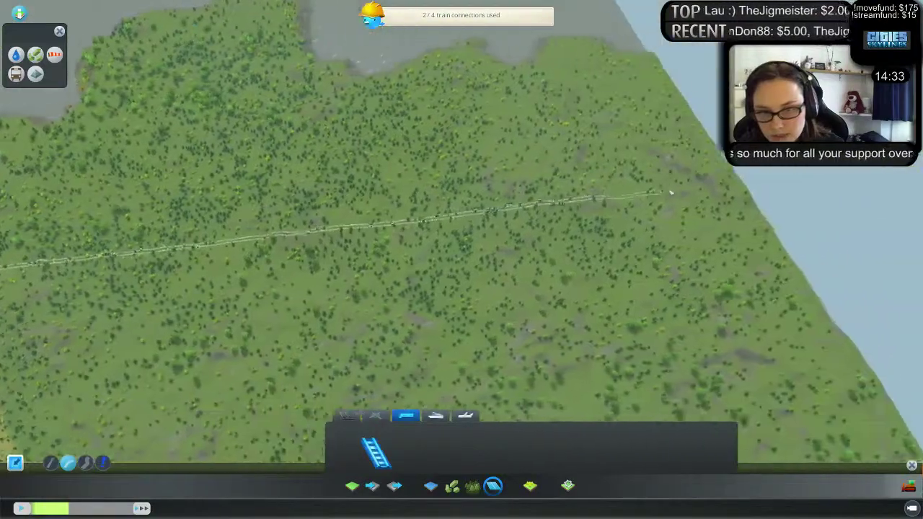
key(d)
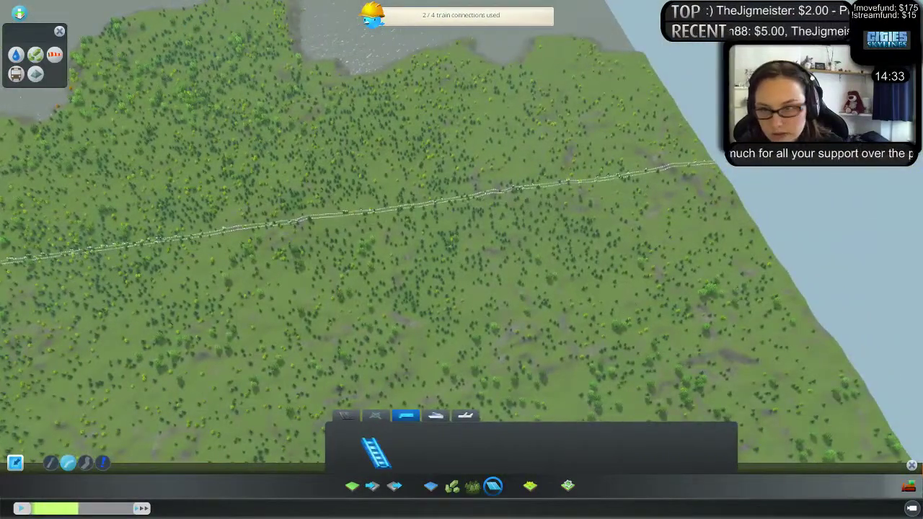
scroll(746, 177, down, 3)
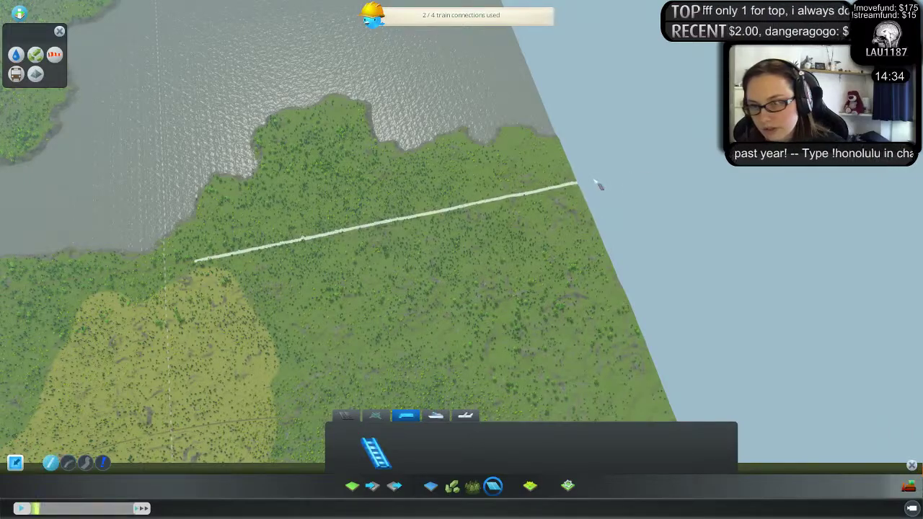
scroll(746, 196, up, 5)
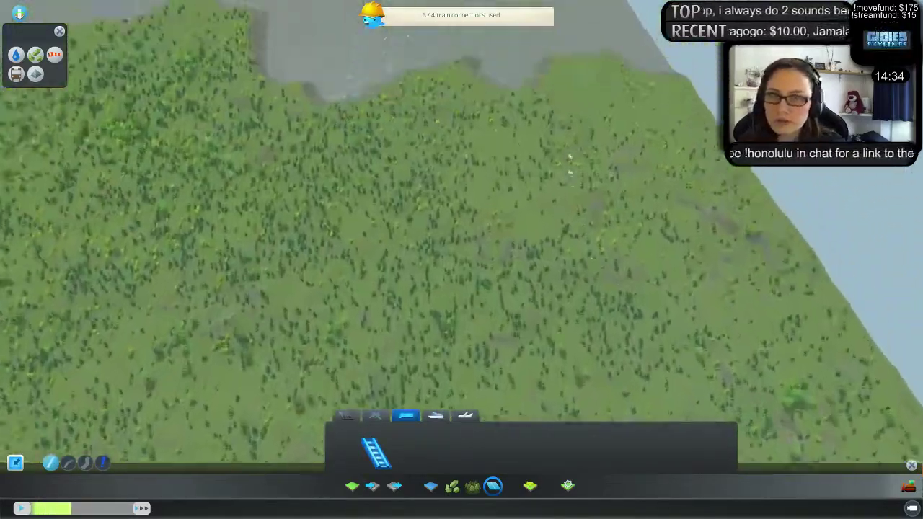
- Examine the map edge and the second pale resource area for the railways and the points where they leave the map
key(w)
key(e)
key(d)
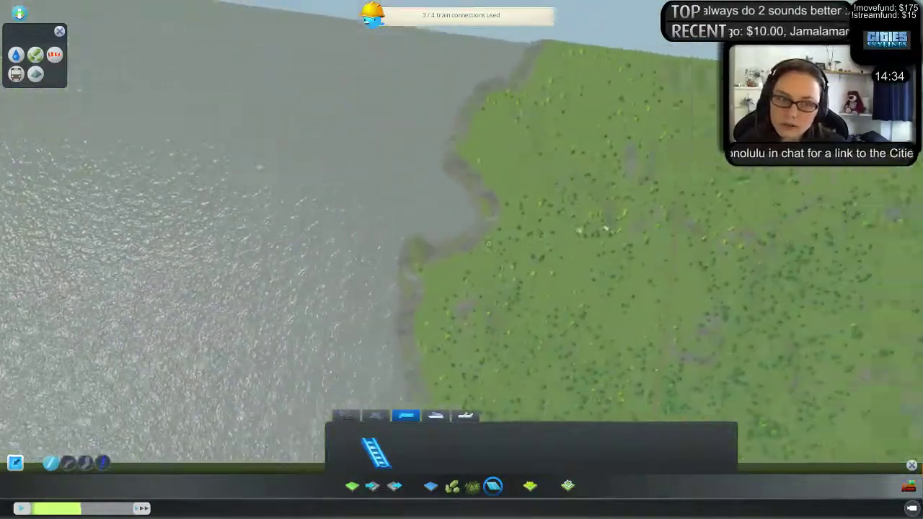
scroll(587, 222, up, 4)
key(d)
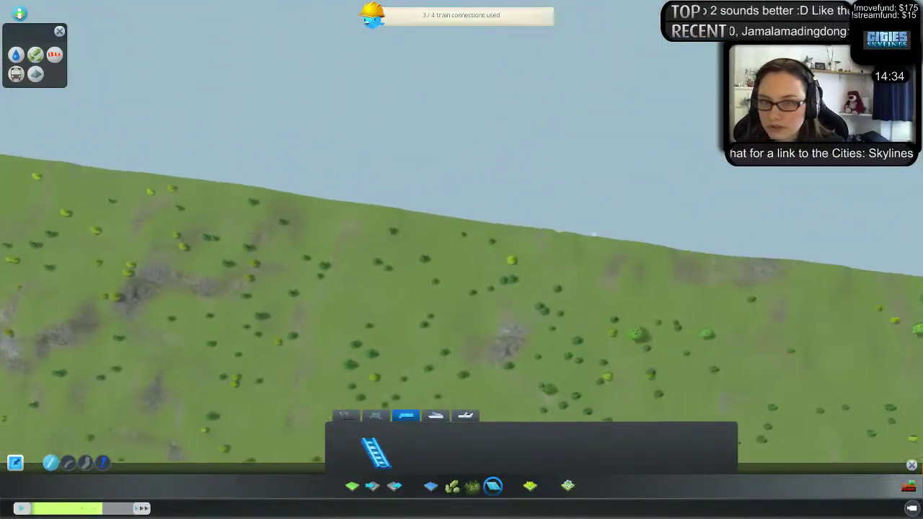
key(s)
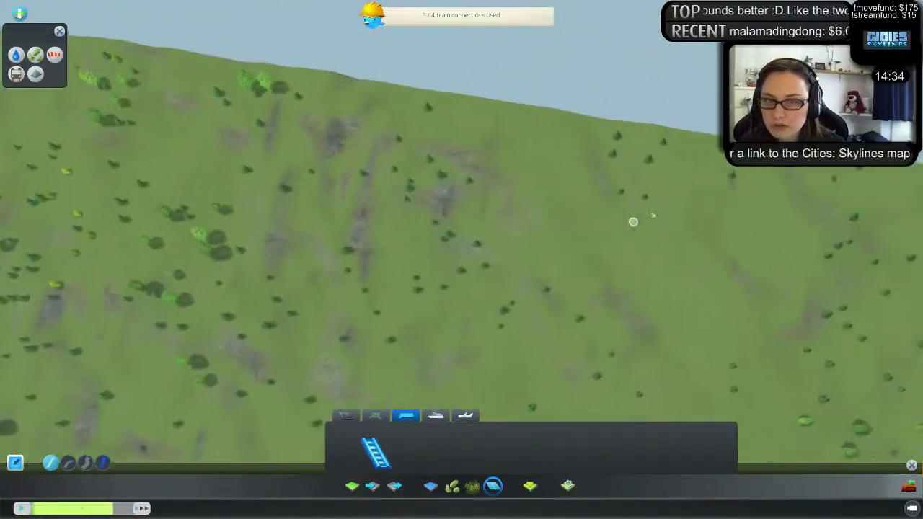
key(d)
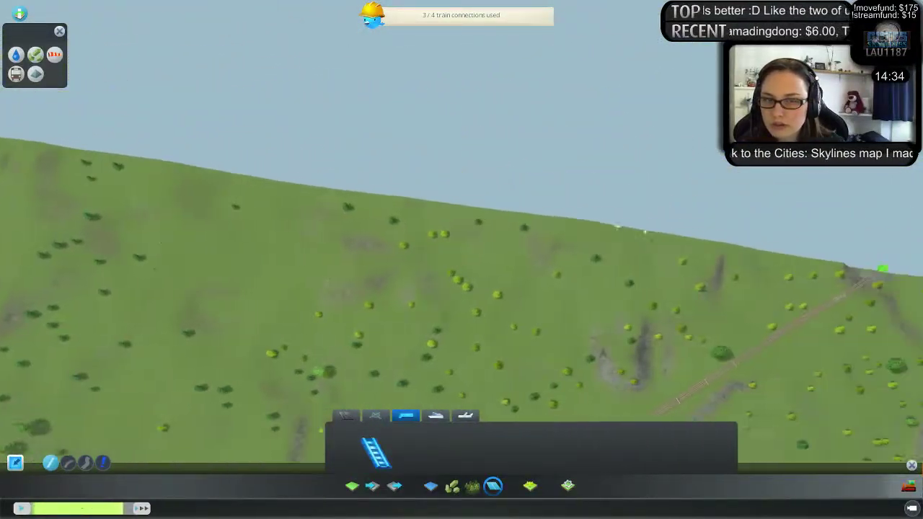
scroll(328, 253, down, 8)
key(q)
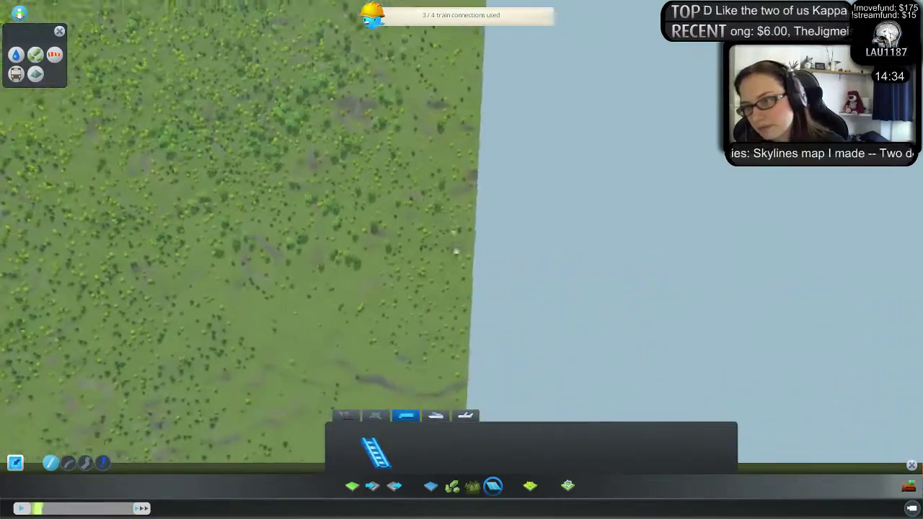
key(a)
key(w)
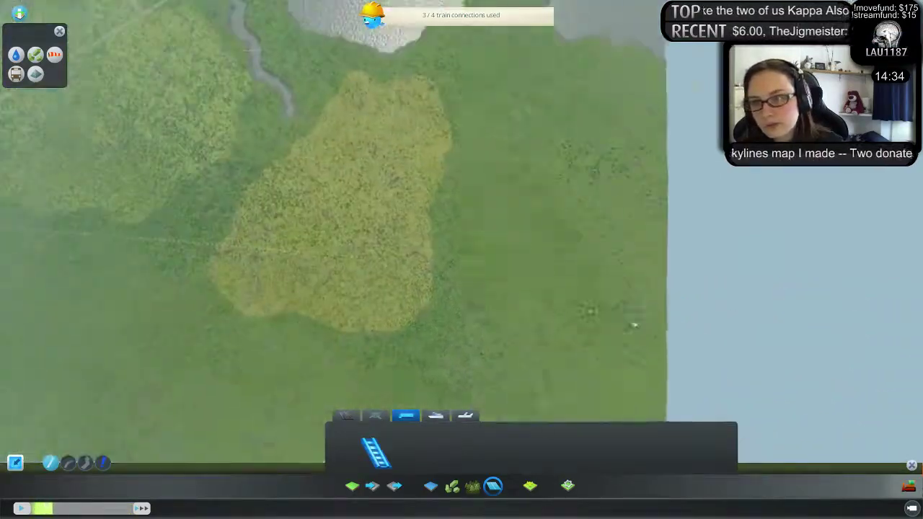
scroll(760, 348, up, 3)
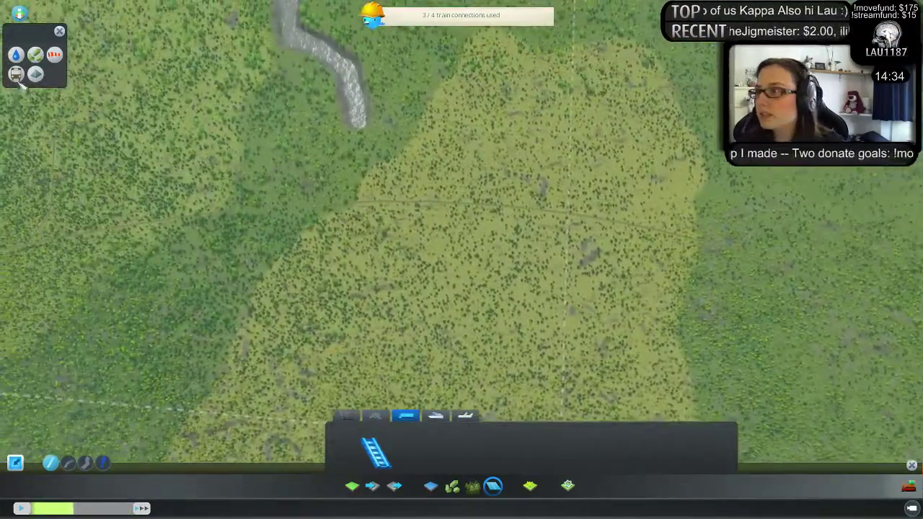
- Show the transport overlay, inspect the routes running to the map edge, and hide the overlay
click(16, 74)
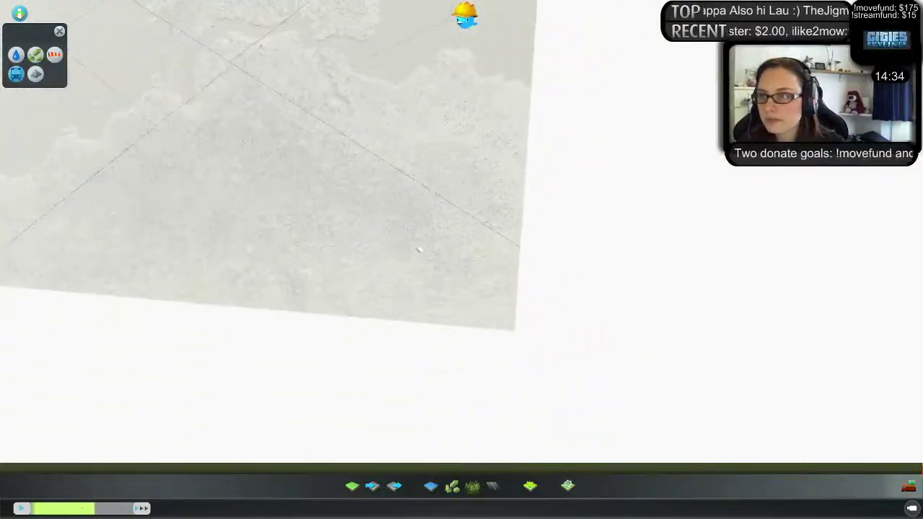
key(a)
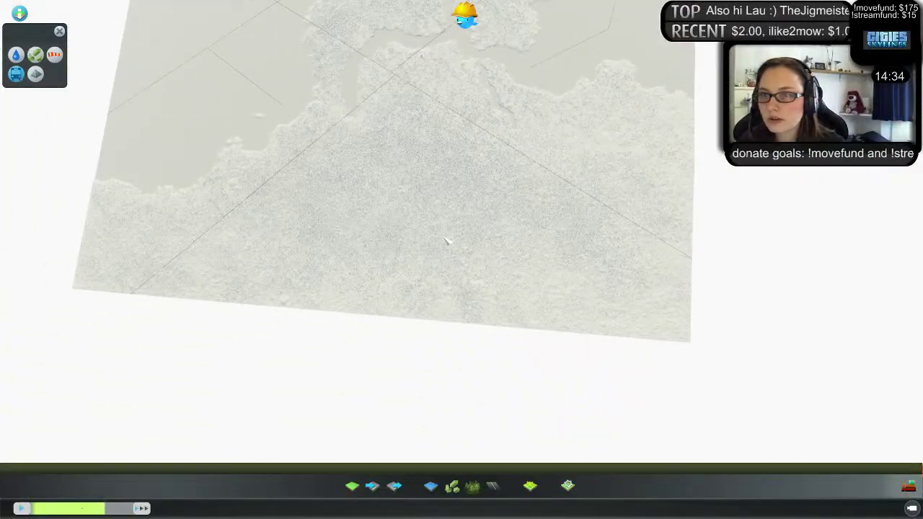
scroll(555, 256, up, 3)
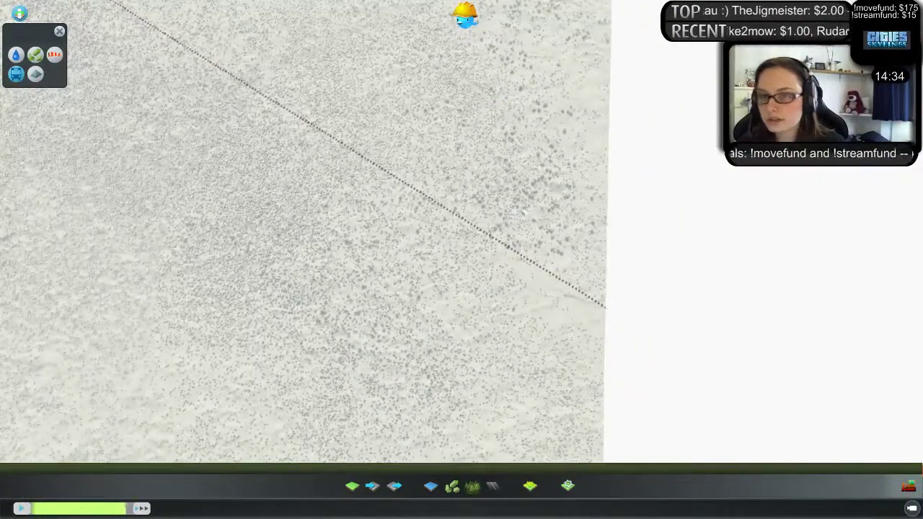
key(w)
key(a)
click(16, 75)
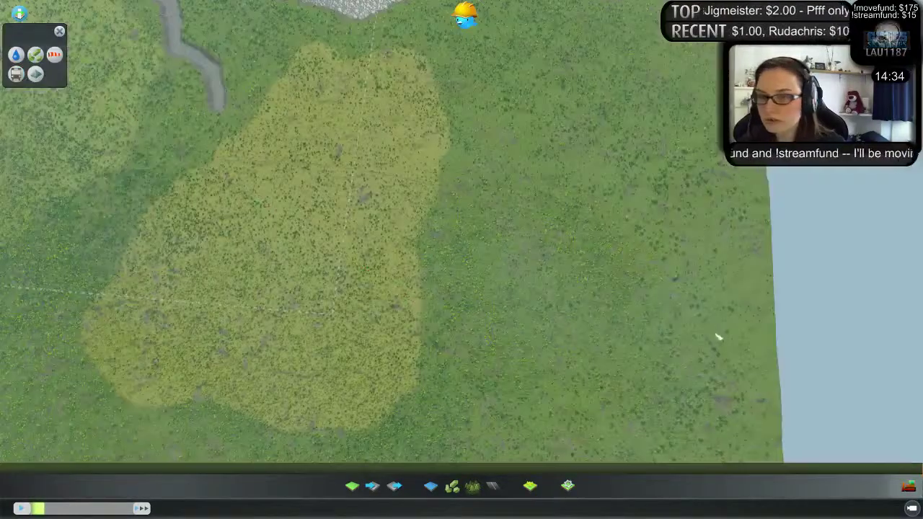
- Examine the forest between the second pale resource area and the map edge
key(s)
key(d)
scroll(583, 228, up, 3)
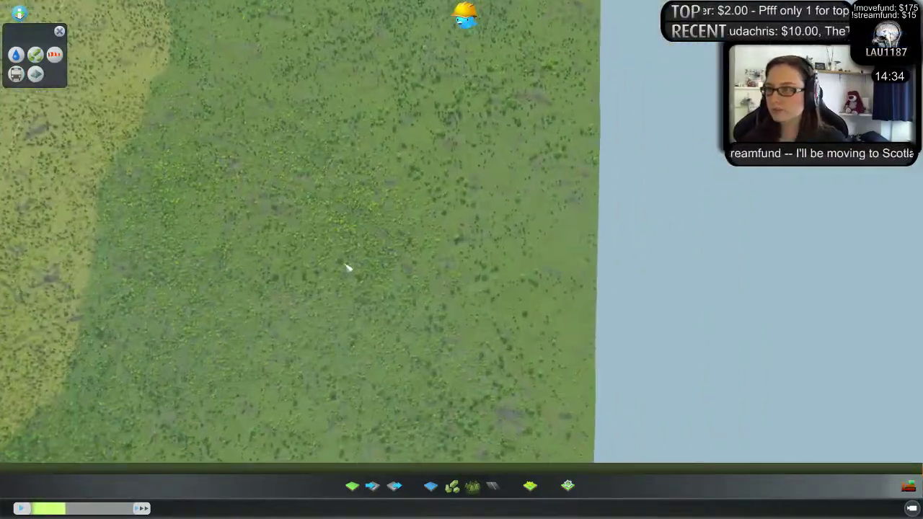
scroll(347, 268, up, 2)
key(s)
key(d)
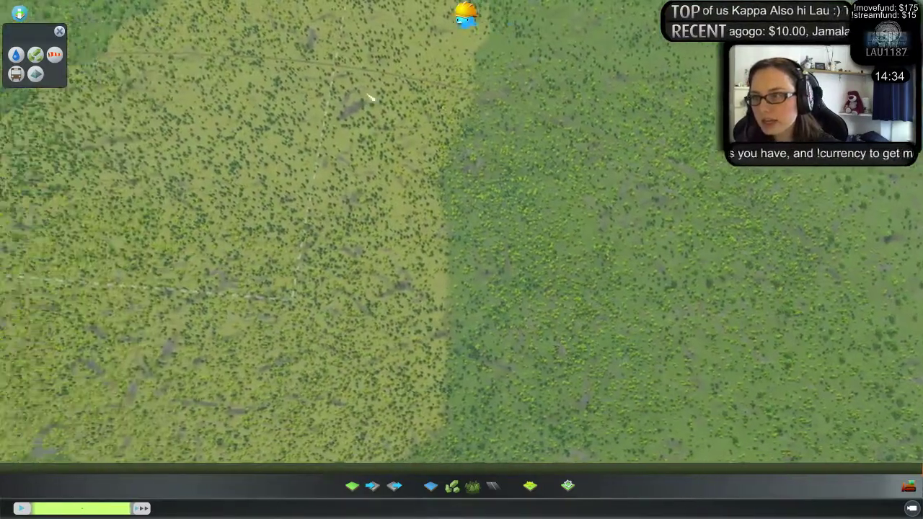
- Examine the forest, the railway curve, the highway interchange and the river around the starting area
key(a)
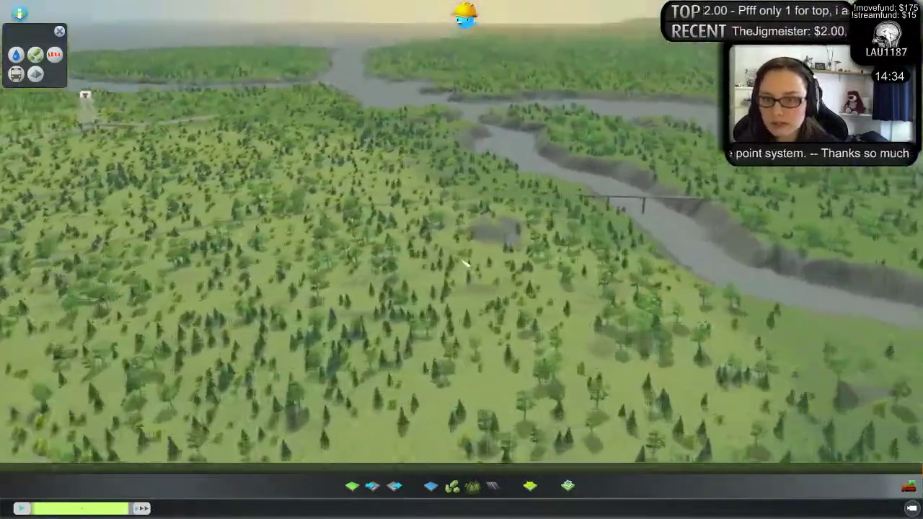
scroll(465, 264, up, 3)
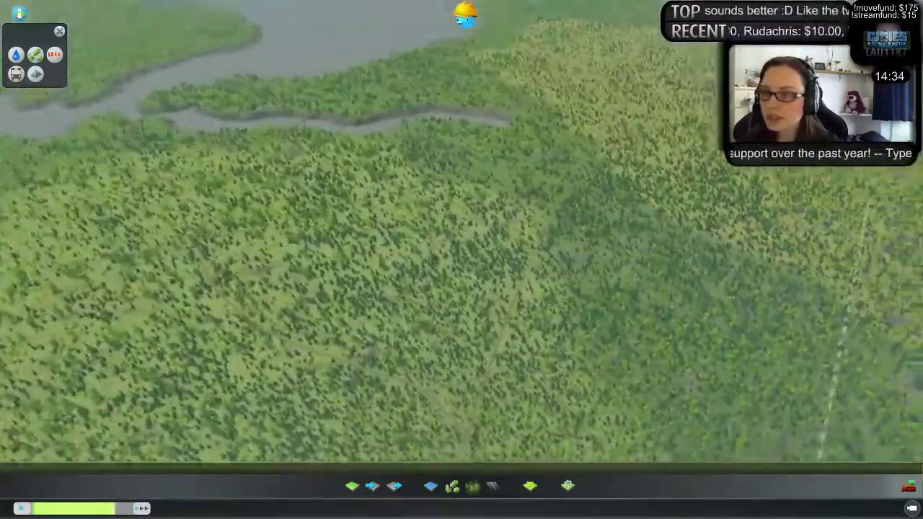
scroll(529, 249, down, 2)
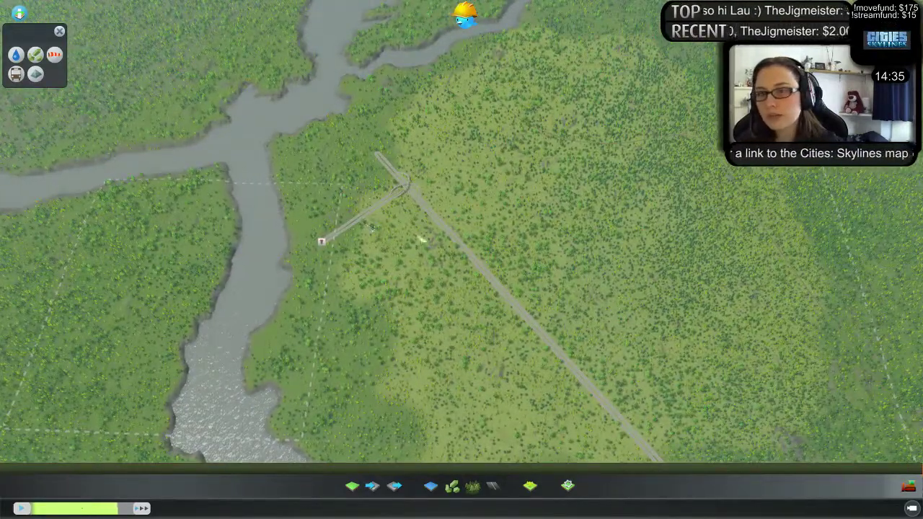
scroll(563, 286, up, 5)
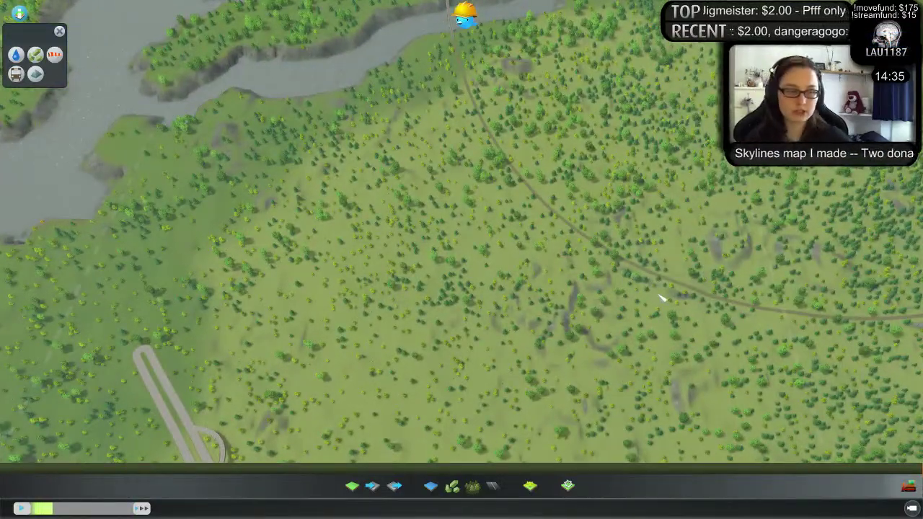
key(a)
key(s)
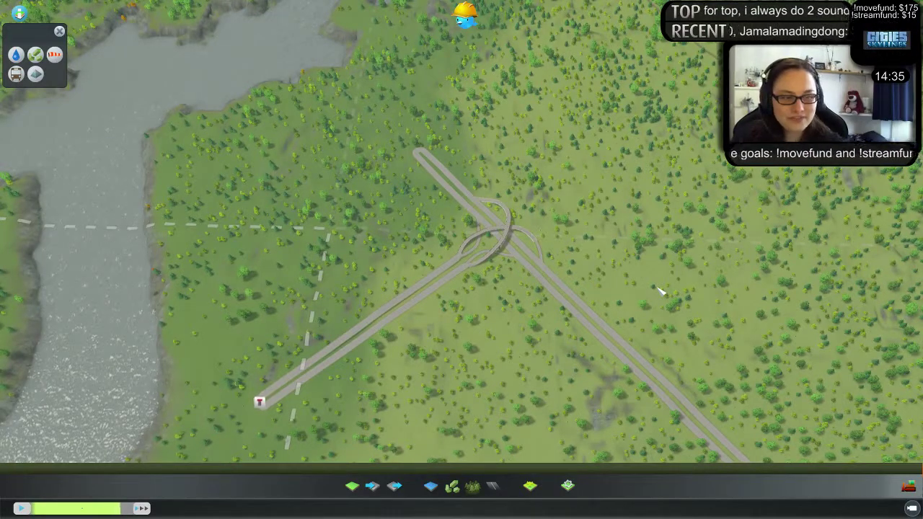
scroll(659, 291, down, 6)
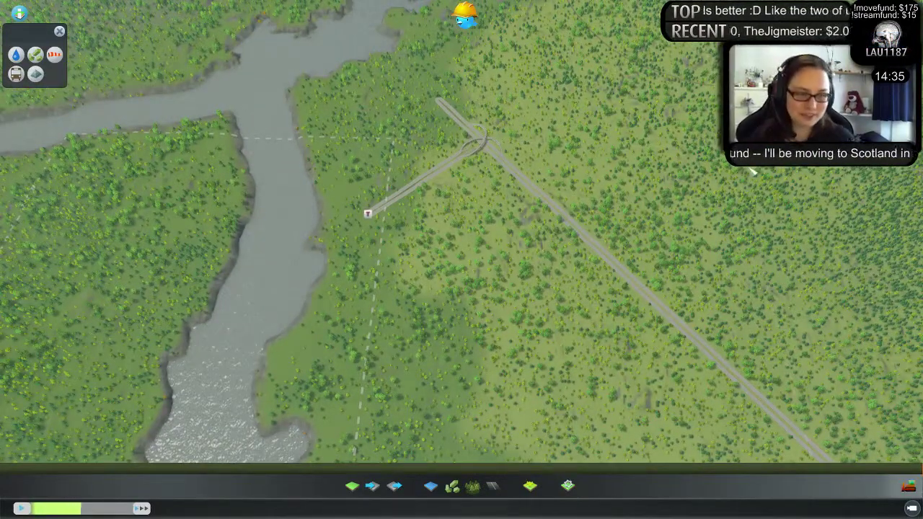
key(a)
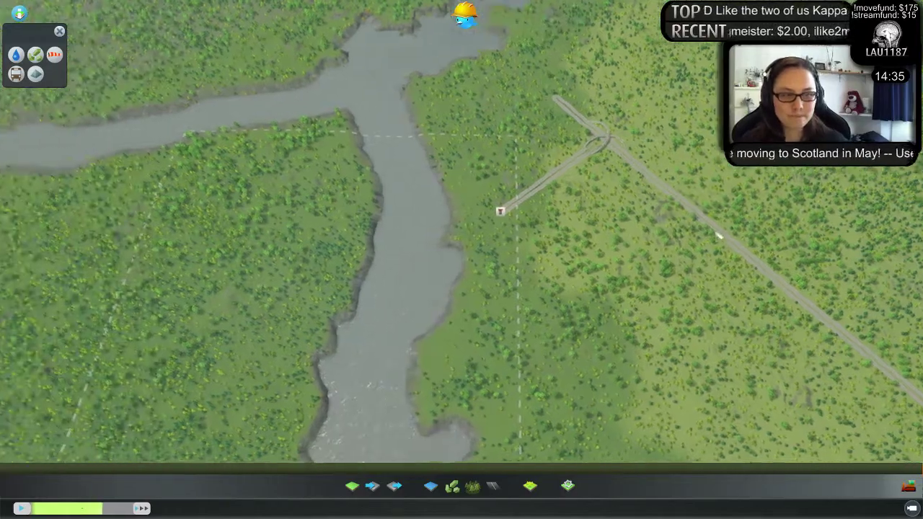
key(a)
key(s)
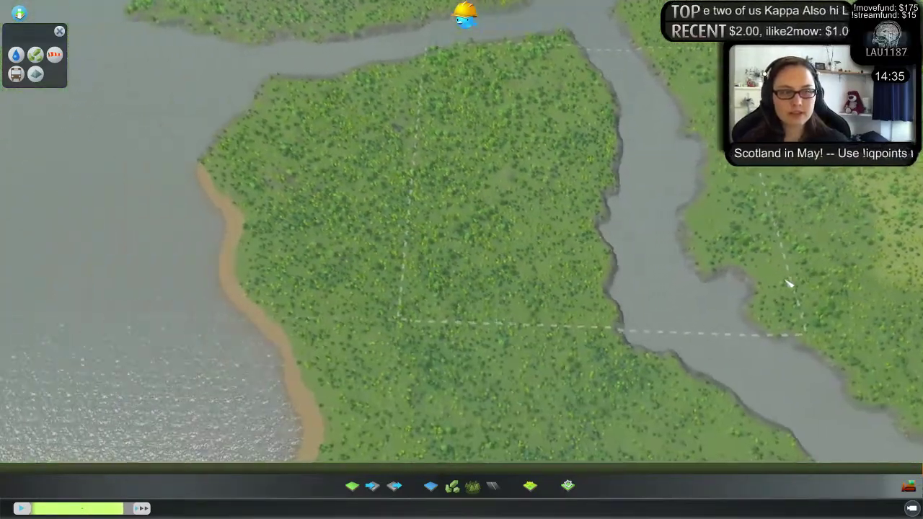
- Check the map's requirements and recommendations list, and survey the coastline and land from several distant angles
scroll(789, 283, down, 5)
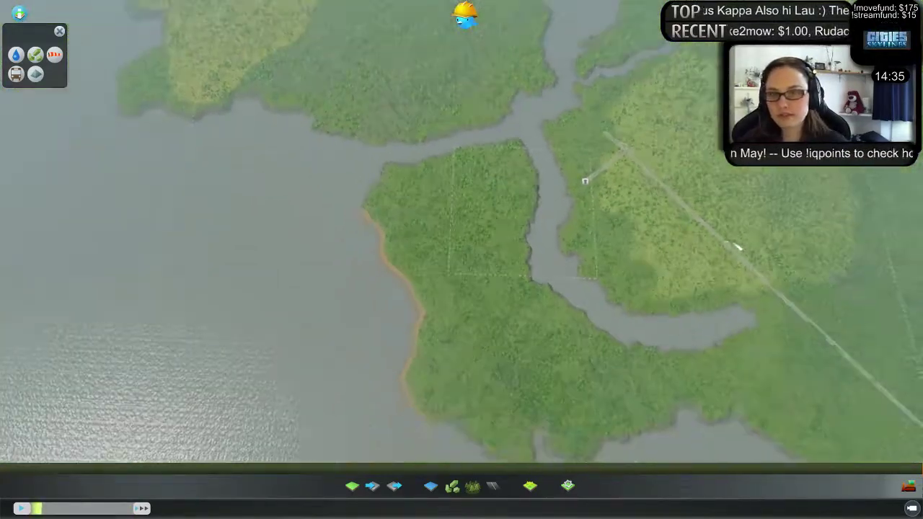
key(d)
click(465, 19)
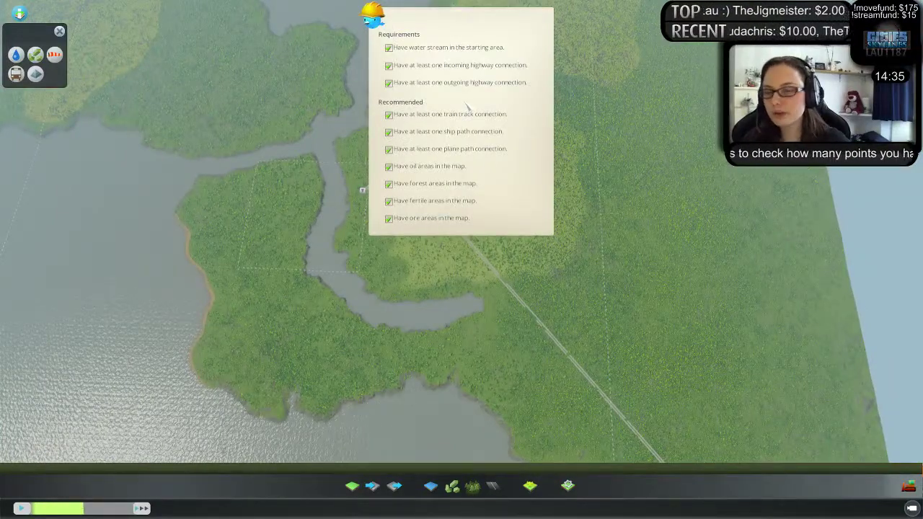
key(w)
click(309, 315)
middle_drag(346, 318, 426, 208)
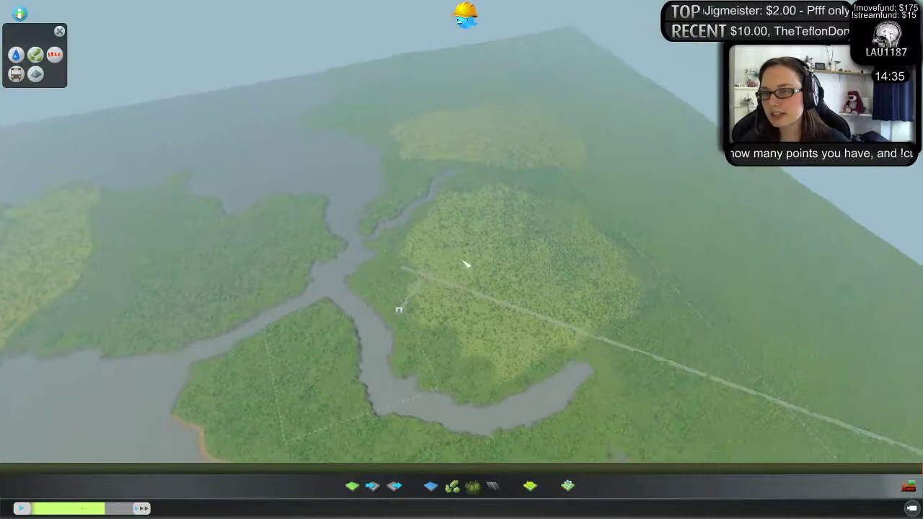
key(a)
key(s)
key(d)
key(w)
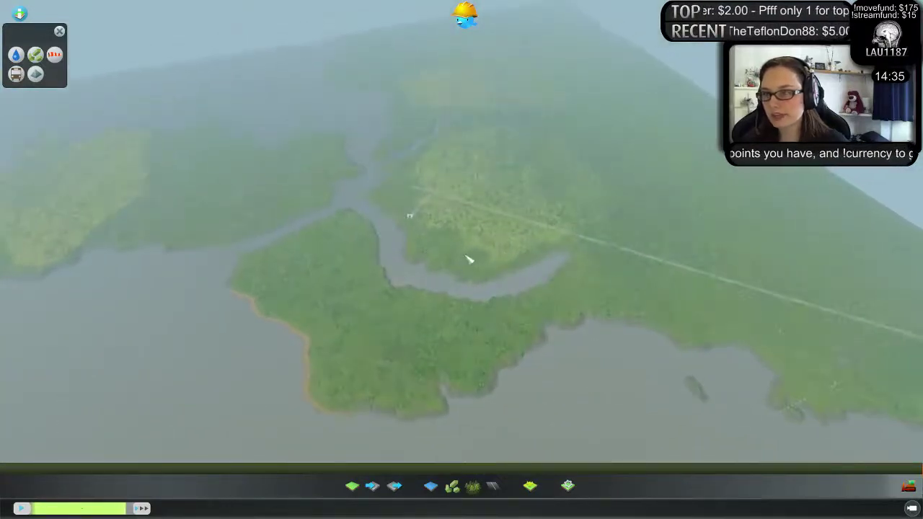
key(a)
key(w)
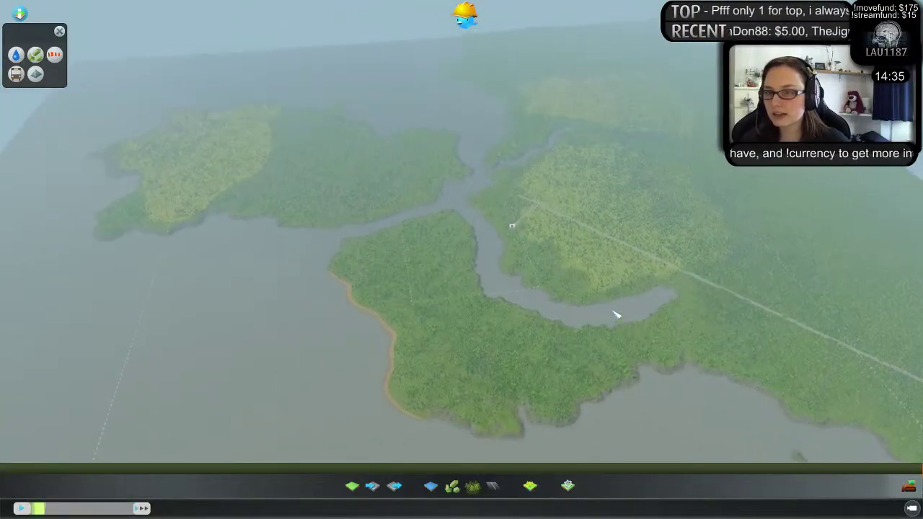
- Choose the snapshot tool and capture an overhead preview image of the whole map
click(567, 486)
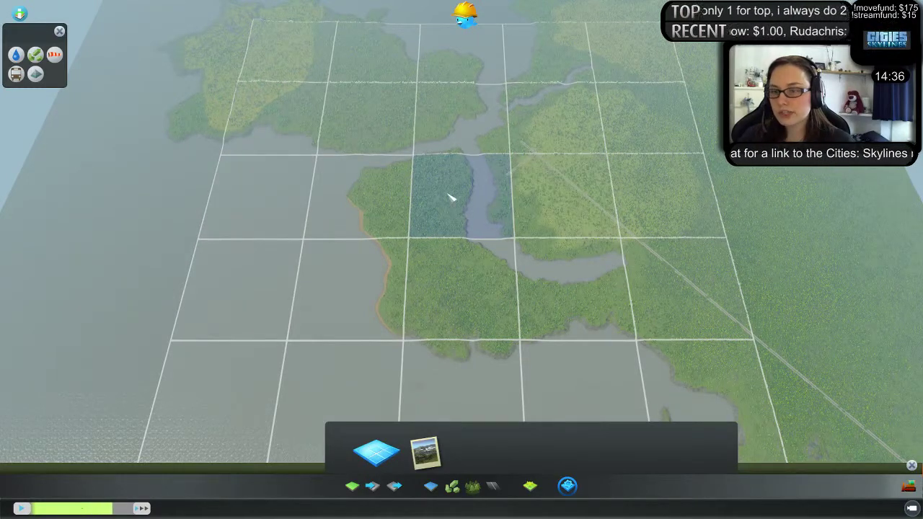
click(426, 454)
middle_drag(386, 297, 406, 171)
scroll(405, 172, down, 5)
middle_drag(434, 207, 519, 195)
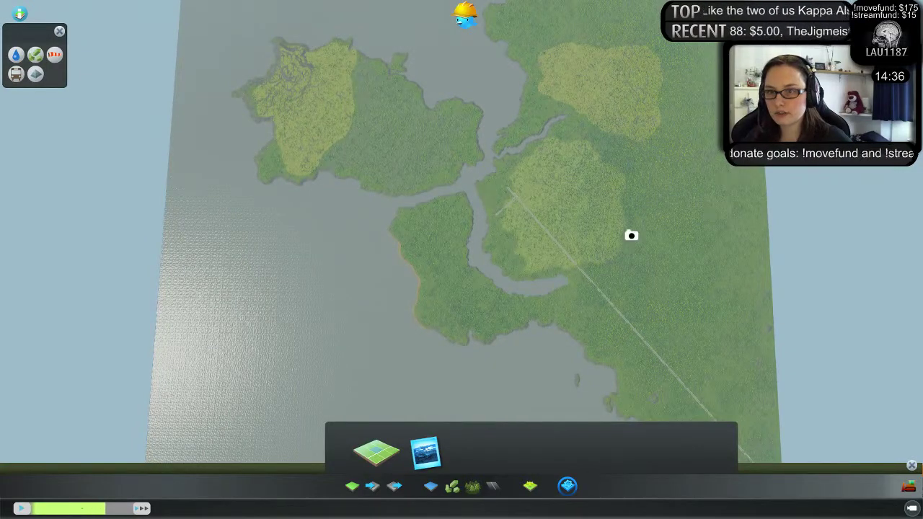
- Capture a low-angle preview snapshot of the highway interchange with the rivers and coast behind it
middle_drag(462, 259, 551, 224)
scroll(463, 259, up, 8)
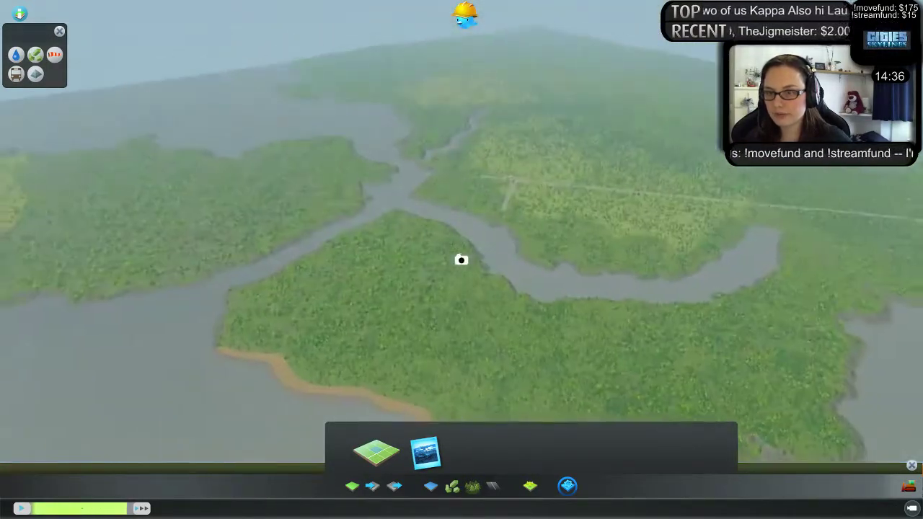
middle_drag(510, 248, 353, 238)
key(d)
key(s)
scroll(324, 212, down, 4)
middle_drag(356, 197, 306, 198)
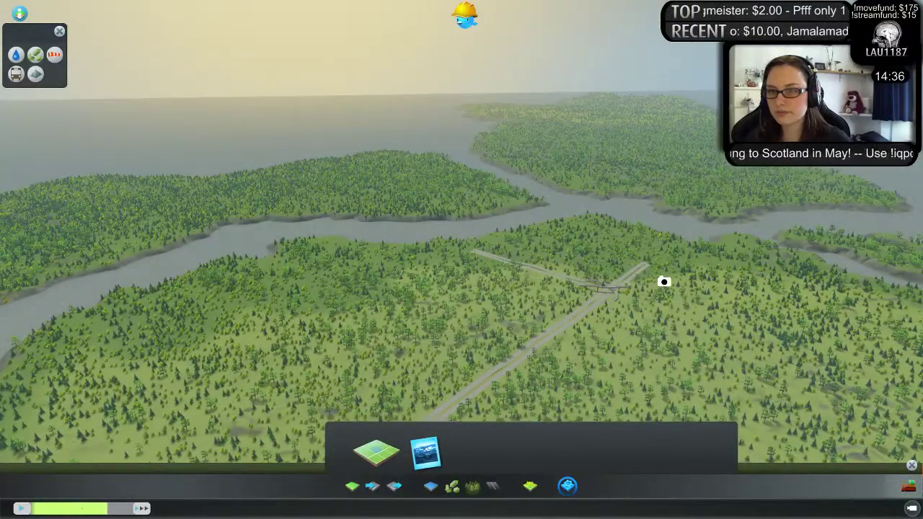
- Capture a preview snapshot from an elevated angle over the river junction and the highway
middle_drag(664, 281, 152, 275)
scroll(473, 249, down, 5)
scroll(461, 260, up, 5)
scroll(463, 251, down, 3)
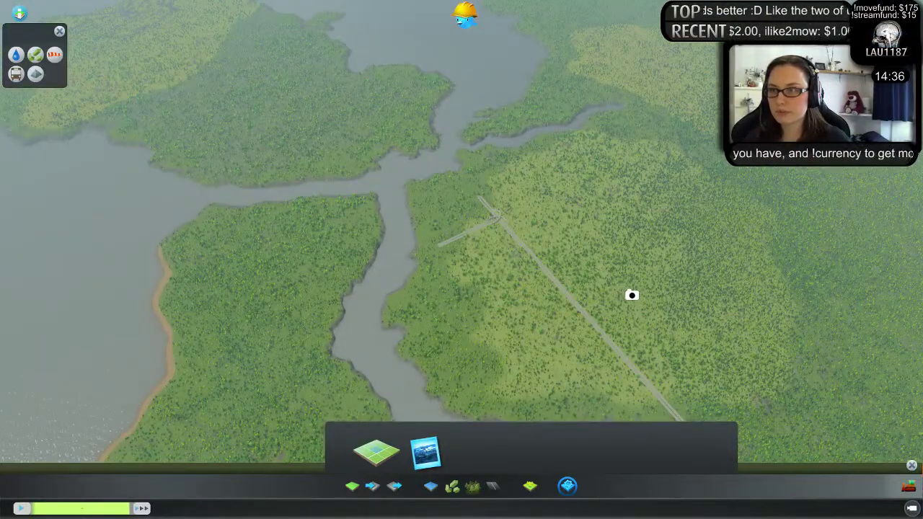
- Start saving the map and enter Anglesey as the save file name
scroll(457, 287, down, 6)
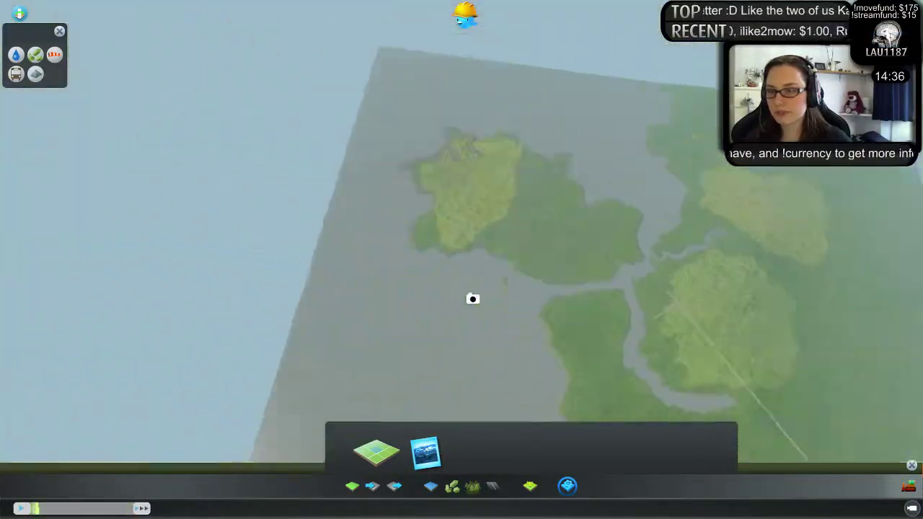
key(w)
key(a)
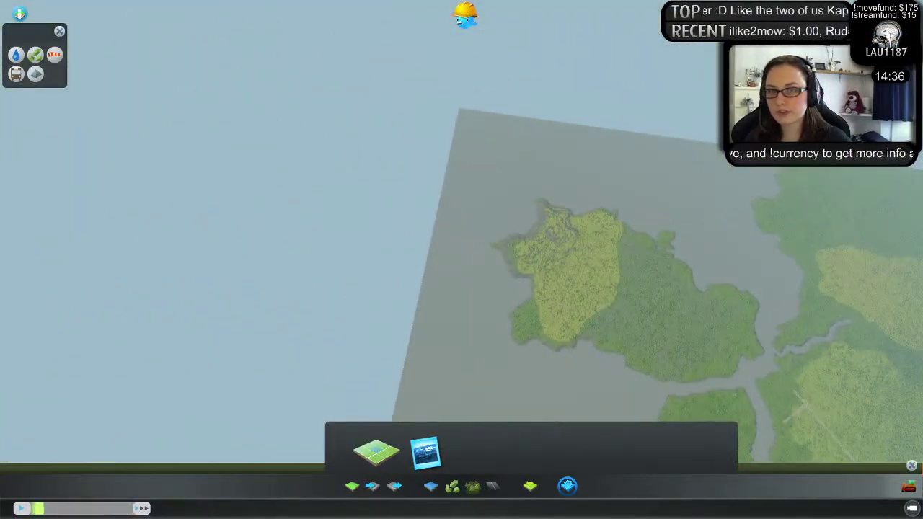
key(Escape)
click(474, 249)
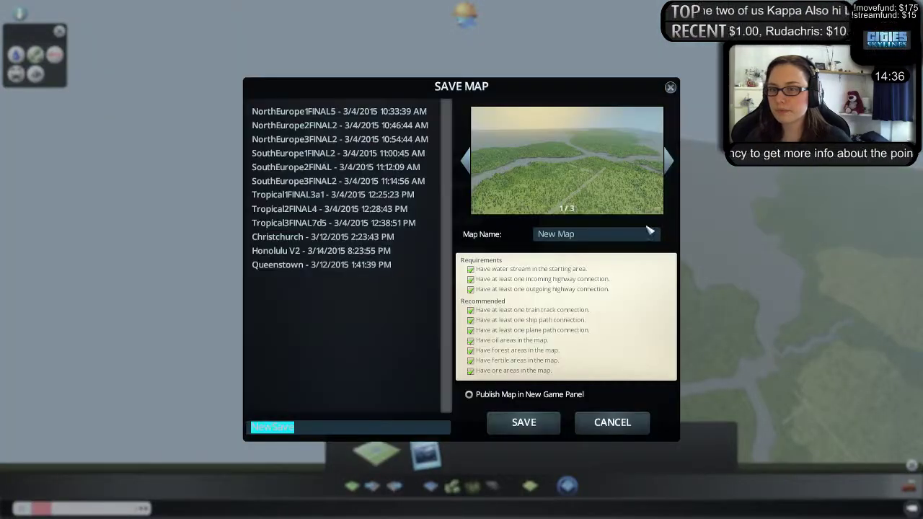
text(Anglesey)
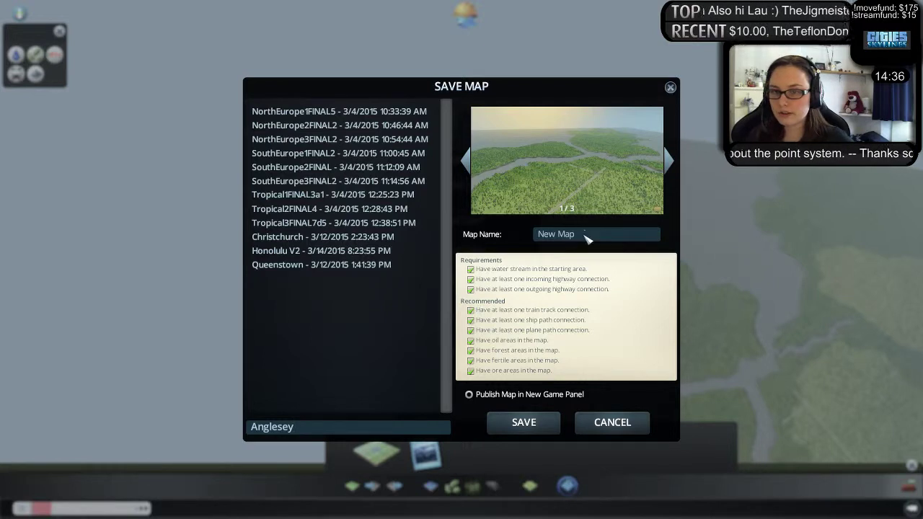
- Replace the default map name with Anglesey
key(BackSpace)
key(BackSpace)
key(BackSpace)
key(BackSpace)
key(BackSpace)
key(BackSpace)
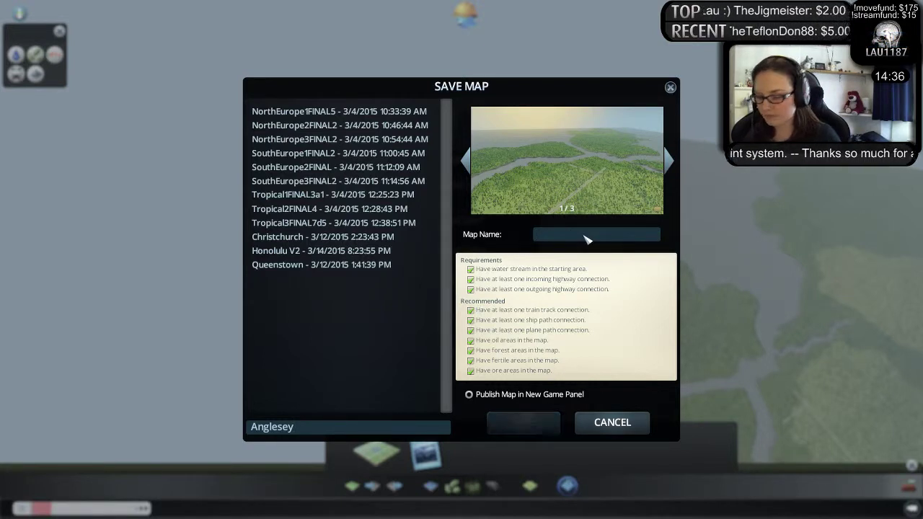
text(Anglesey)
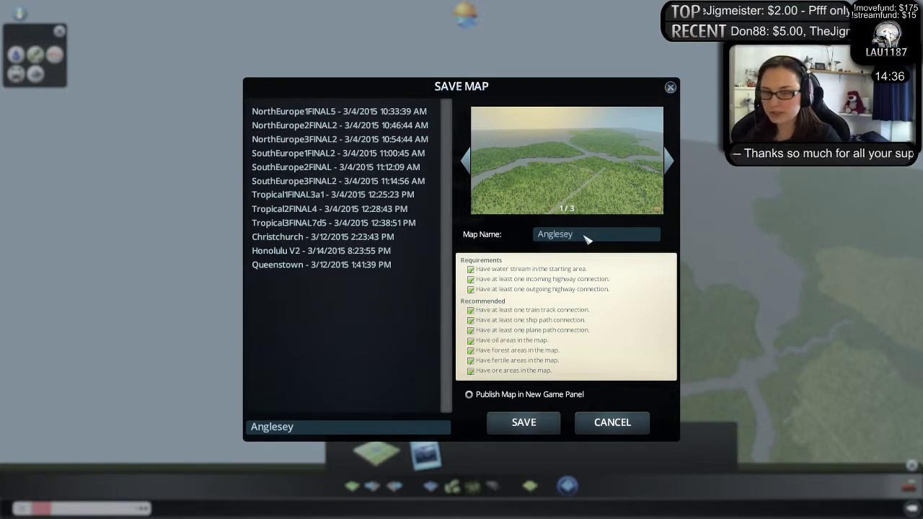
- Pick the third snapshot, the overhead view, as the preview, enable publishing in the New Game panel, and save the map
click(670, 162)
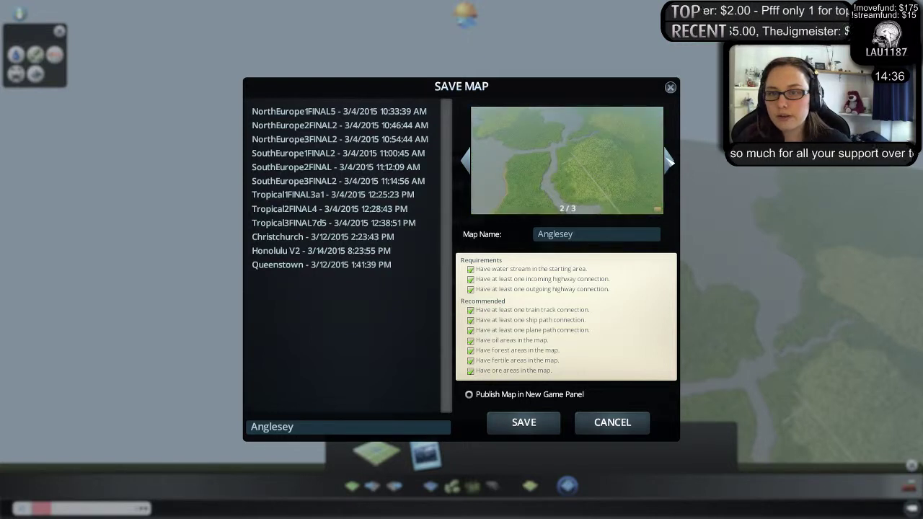
click(670, 161)
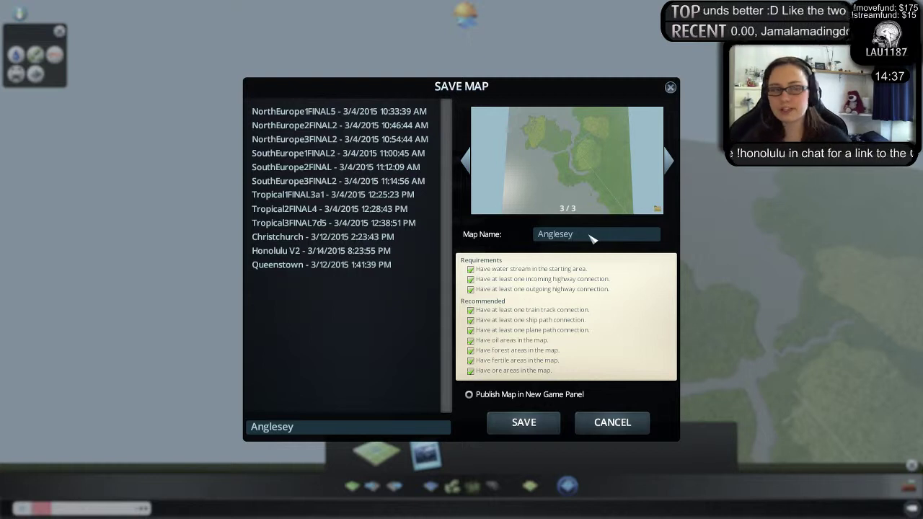
click(590, 243)
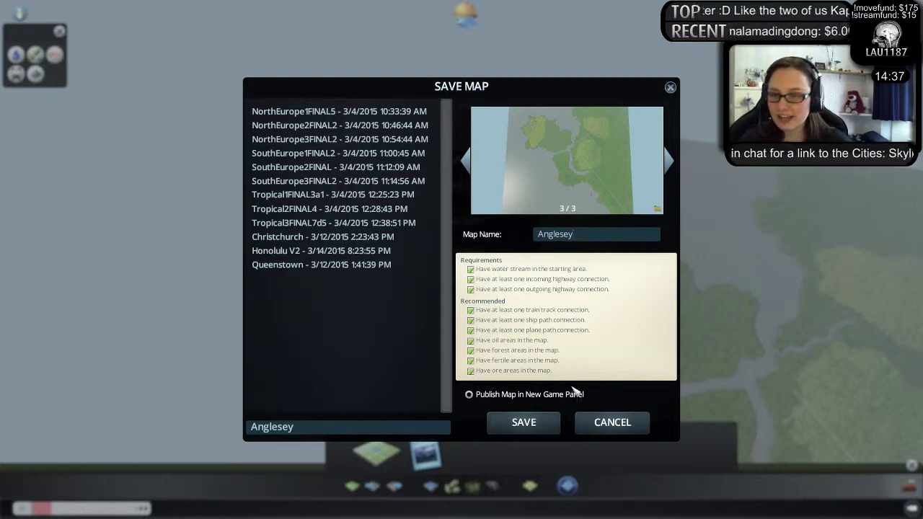
click(469, 395)
click(514, 430)
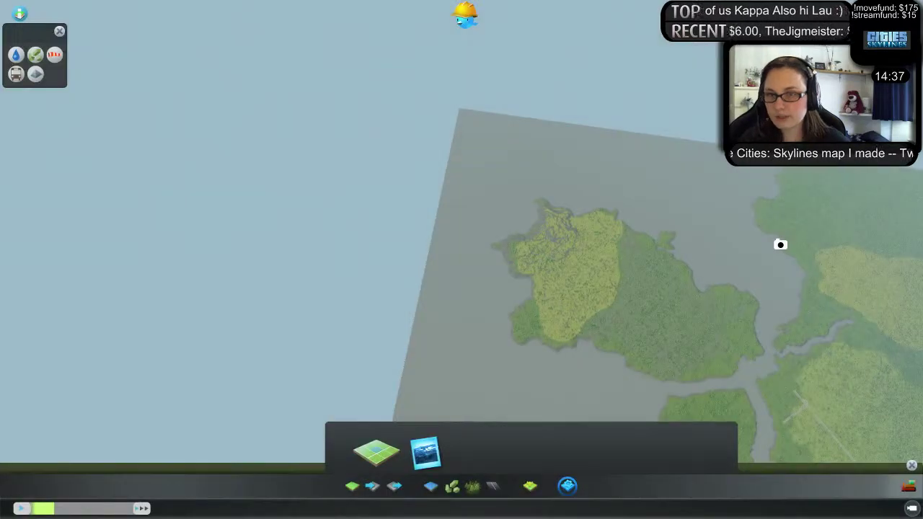
- Quit the map editor to the main menu
scroll(780, 244, down, 6)
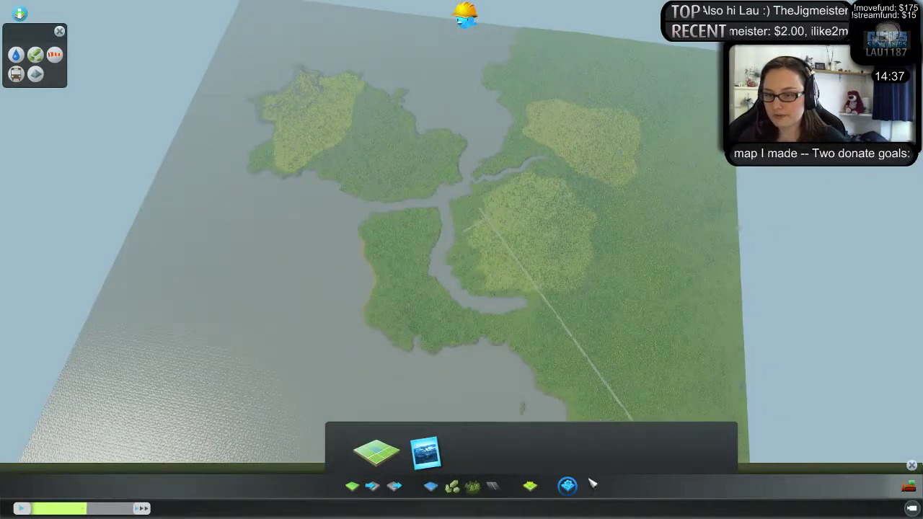
key(Escape)
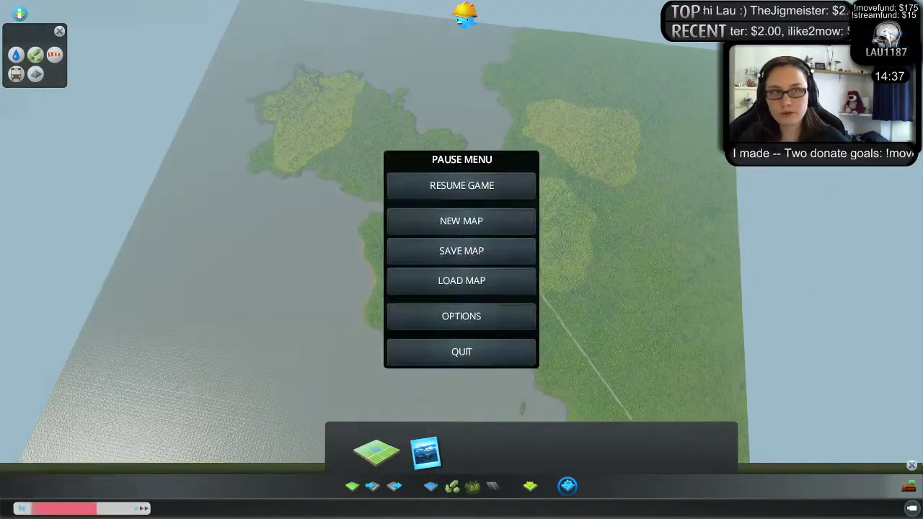
click(465, 351)
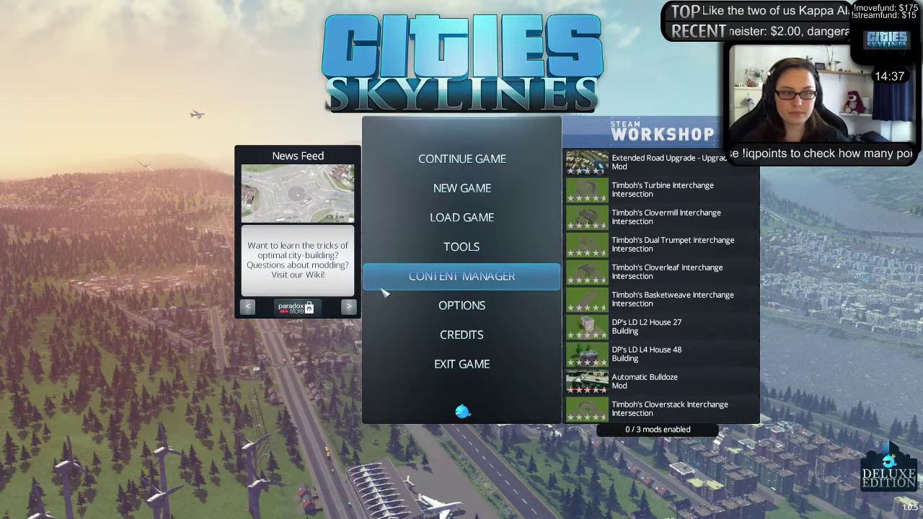
- Delete the old Honolulu.crp map from the maps in the Content Manager, keeping Honolulu V2
click(475, 284)
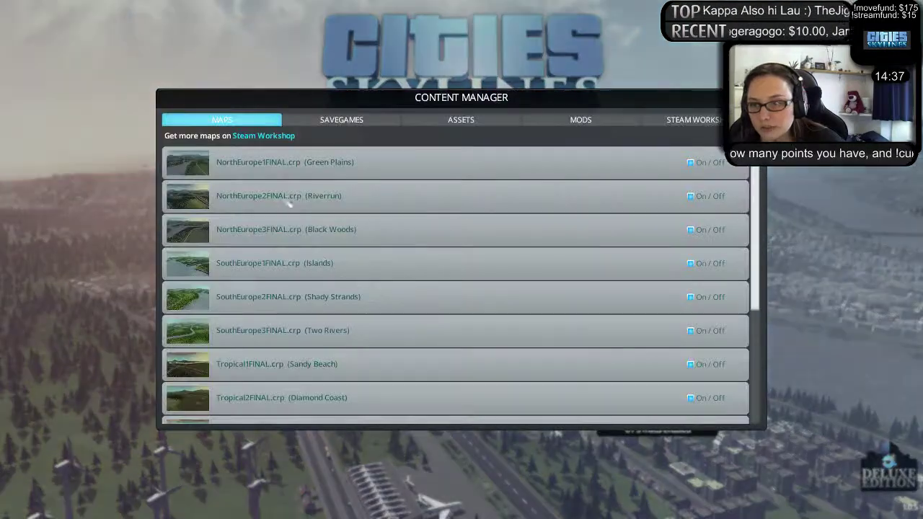
scroll(517, 315, down, 5)
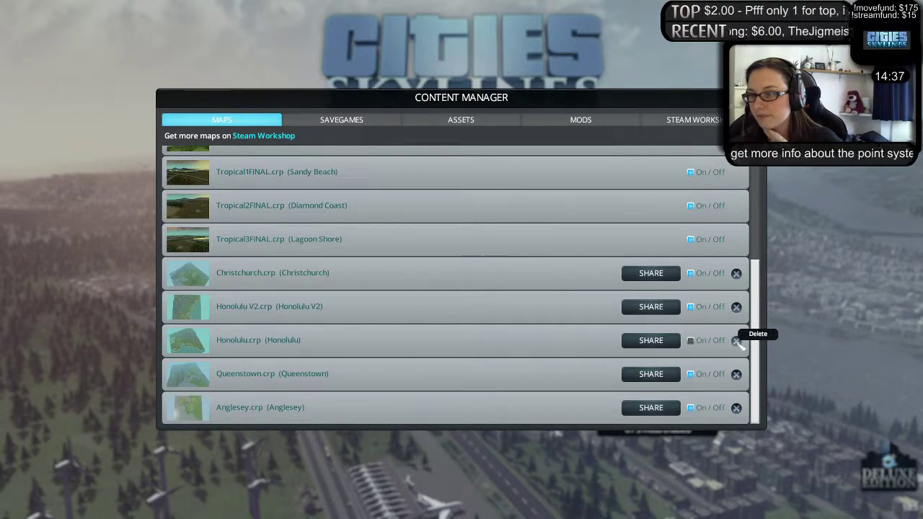
click(736, 340)
click(395, 296)
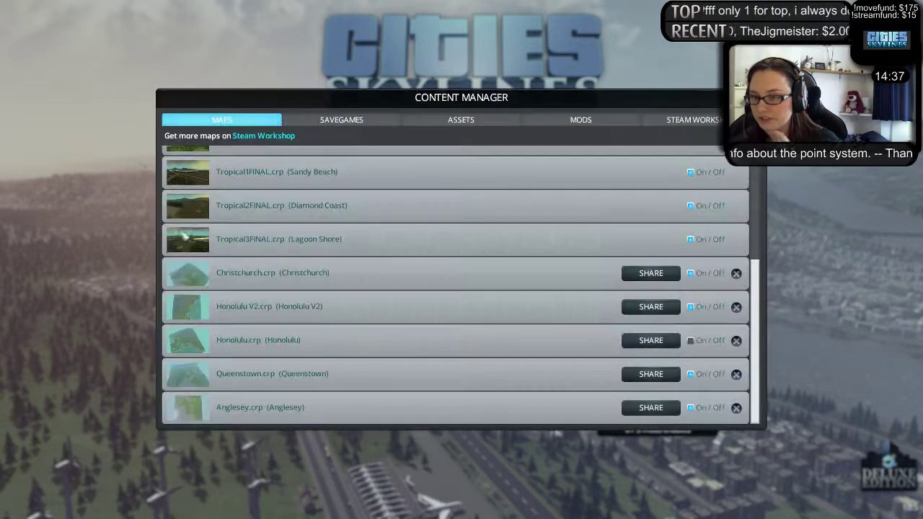
scroll(556, 258, down, 5)
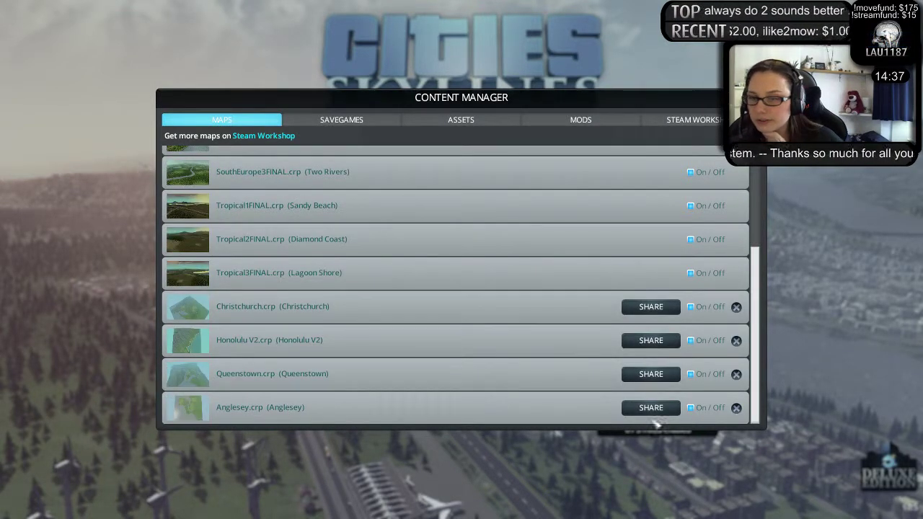
- Start sharing the Anglesey map on the Steam Workshop and clear its default workshop description
click(650, 407)
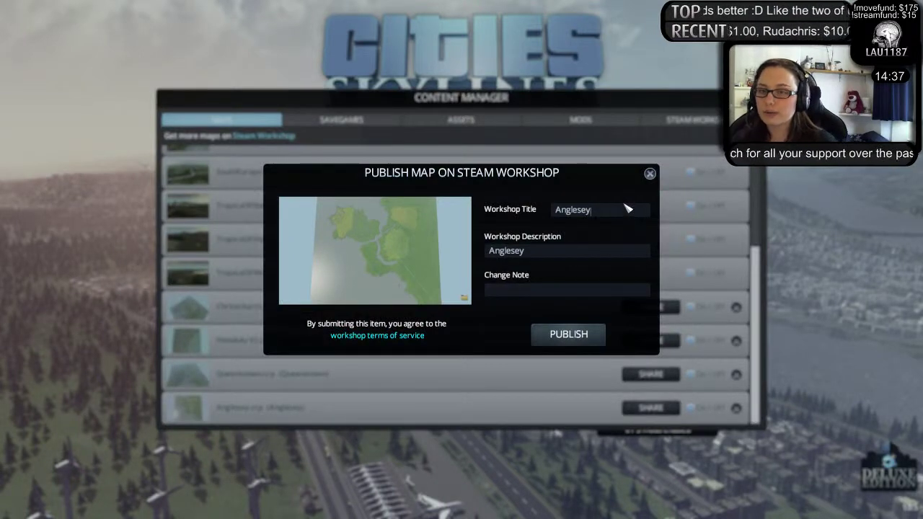
click(572, 251)
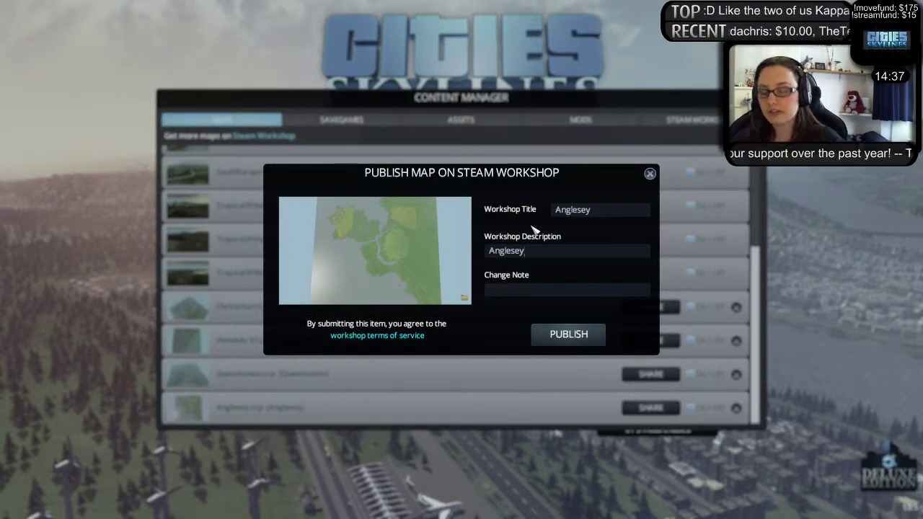
key(BackSpace)
key(BackSpace)
key(BackSpace)
key(BackSpace)
key(BackSpace)
key(BackSpace)
key(BackSpace)
key(BackSpace)
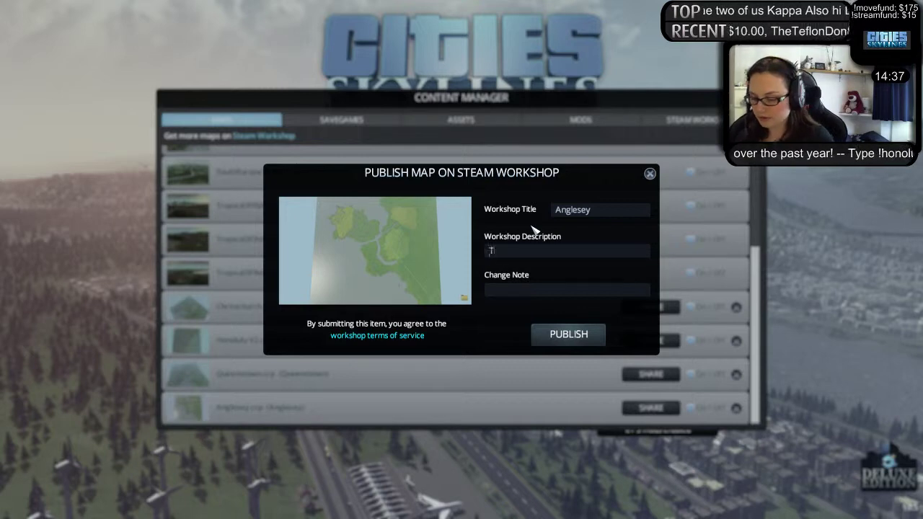
- Enter the description "This map is based off a heightmap of the Anglesey area (Wales, UK) from the Terrain.party website." and publish the map
text(This map is bad)
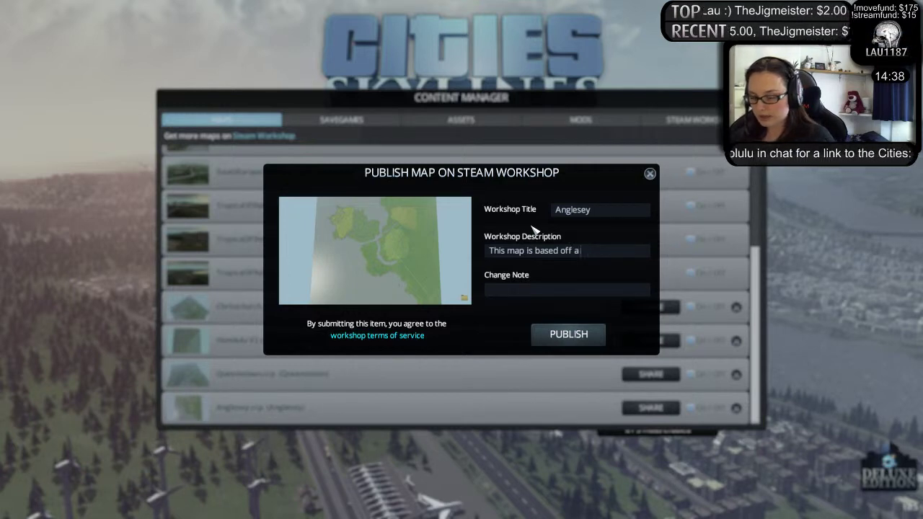
text(ed off a heightmap )
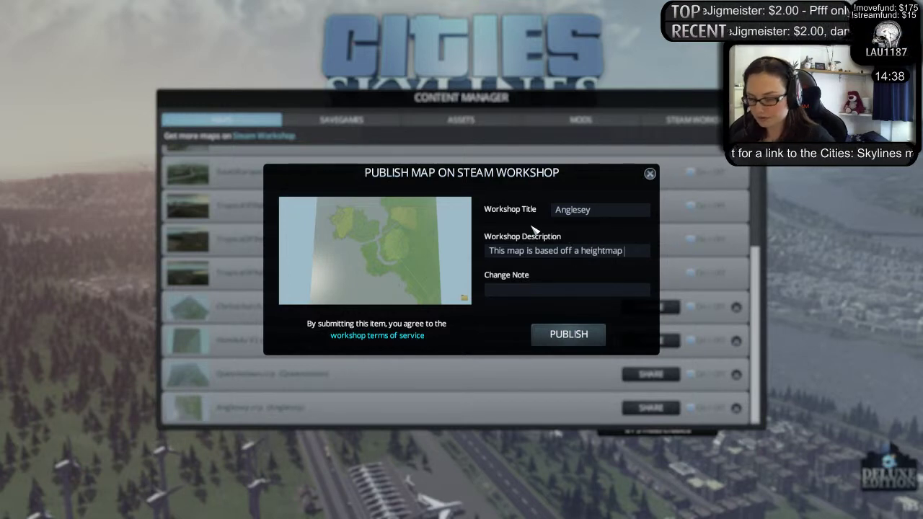
text(of the Angle)
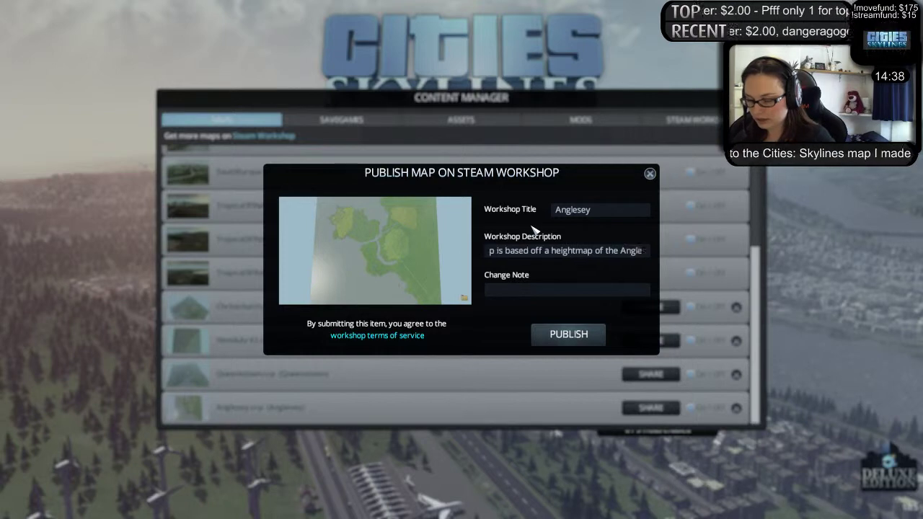
text(sey are)
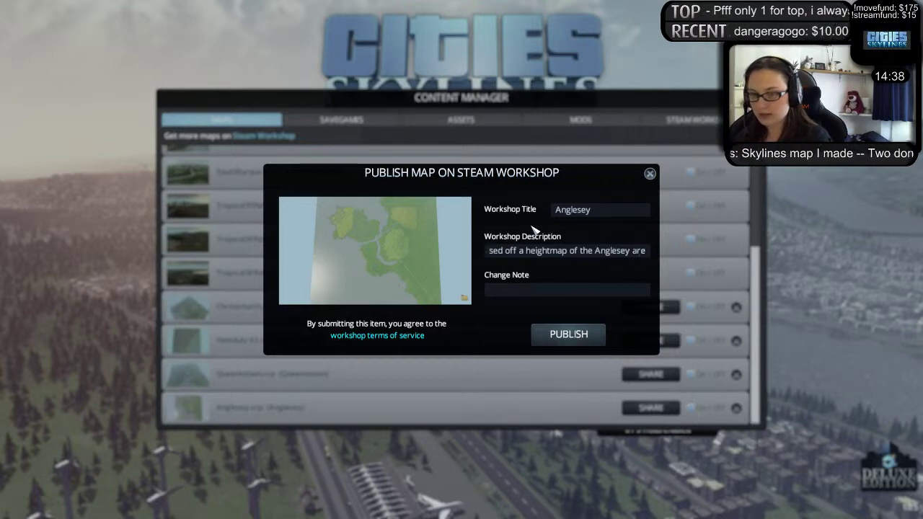
text(a (Wales,)
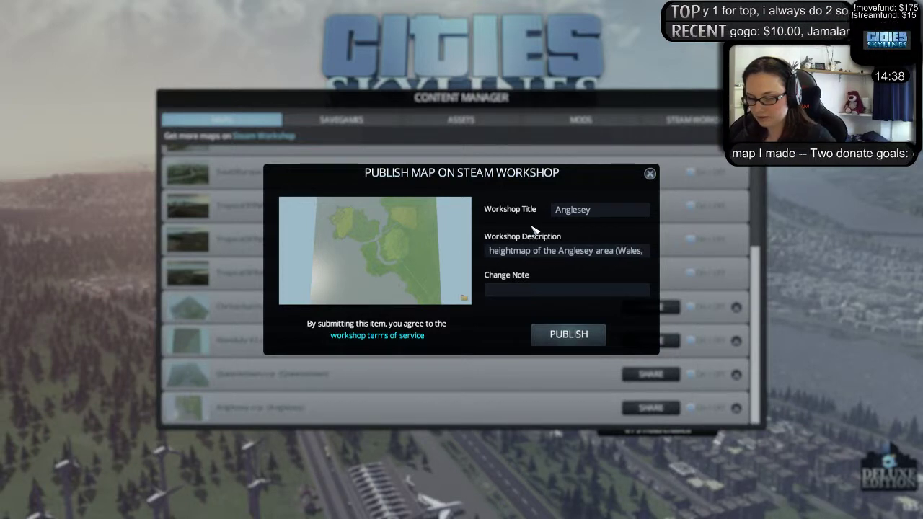
text( UK))
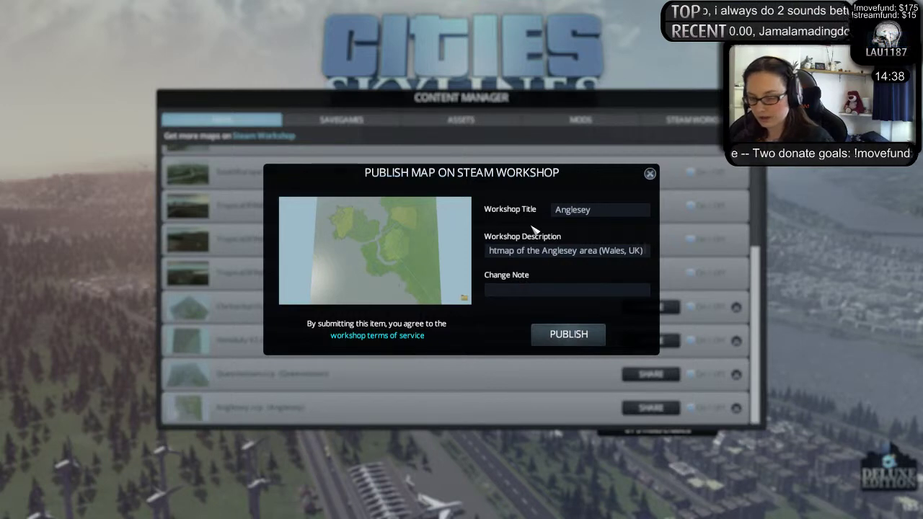
text( from the Te)
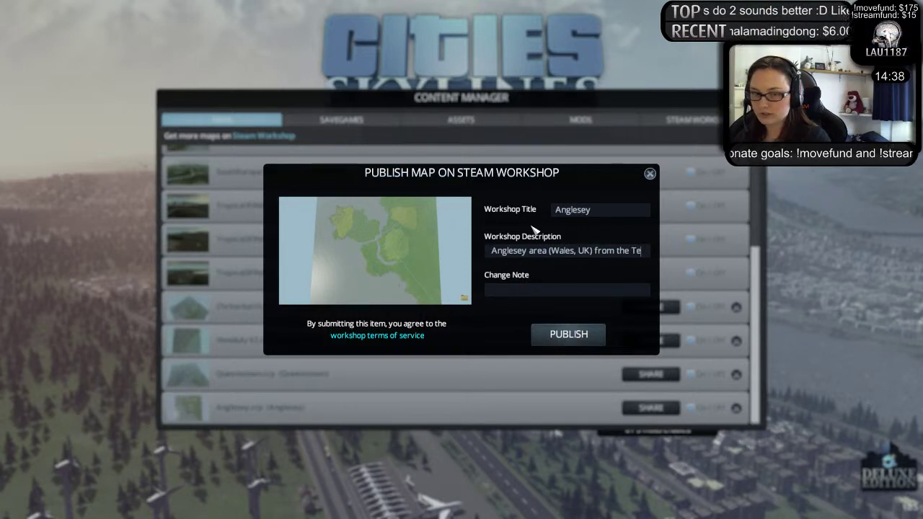
text(rrain.pa)
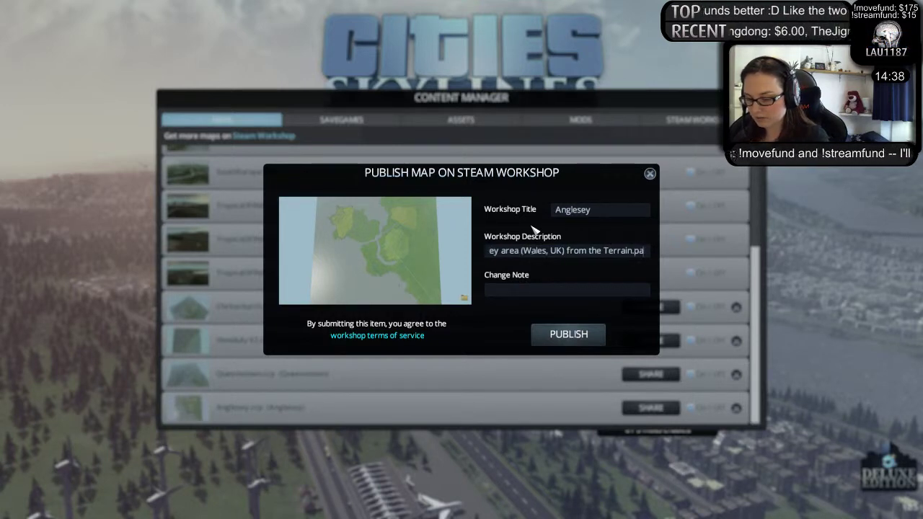
text(rty)
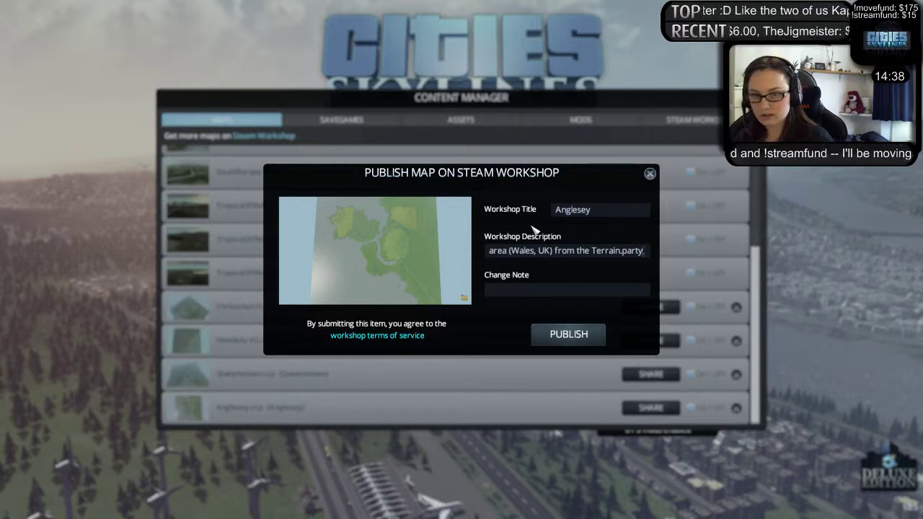
text(. website.)
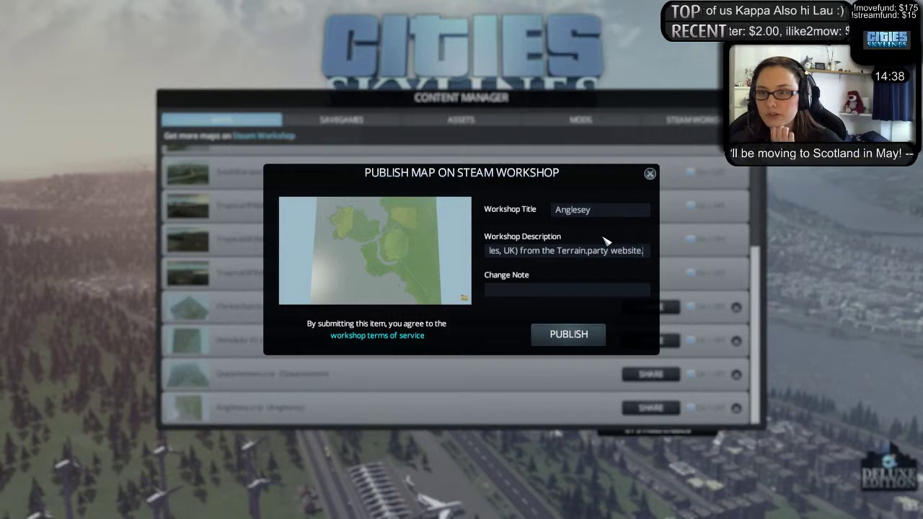
click(558, 343)
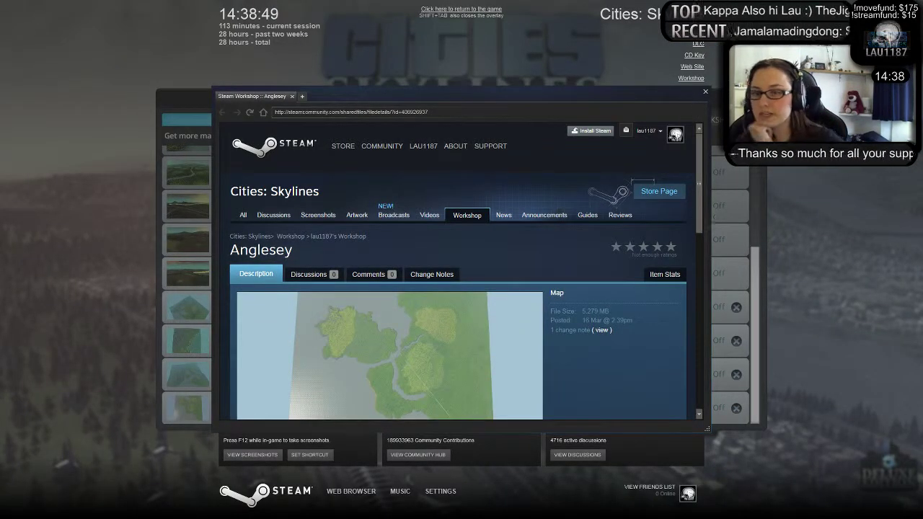
- Add the published Anglesey map to the favorites from its Workshop page
scroll(563, 253, down, 1)
scroll(562, 251, down, 3)
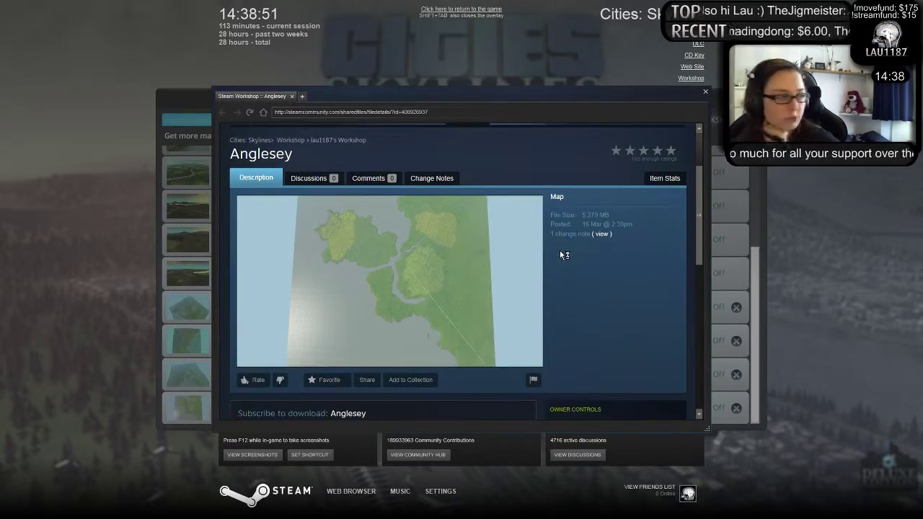
scroll(577, 231, up, 2)
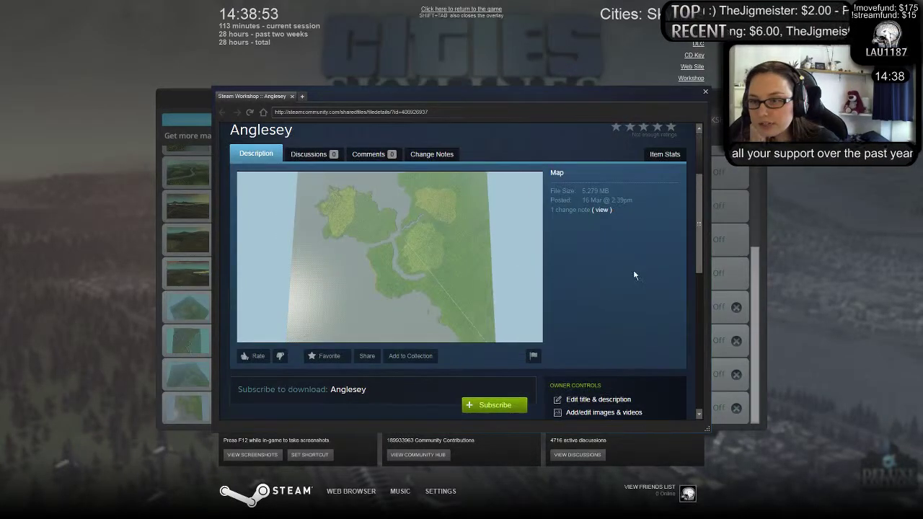
click(325, 364)
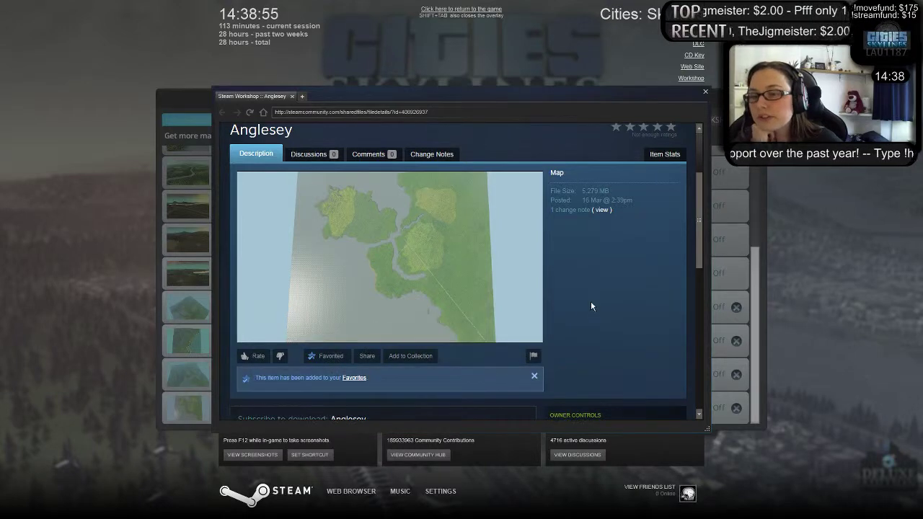
- Review the Anglesey Workshop page, including its description, owner controls, links and author stats
scroll(593, 318, up, 1)
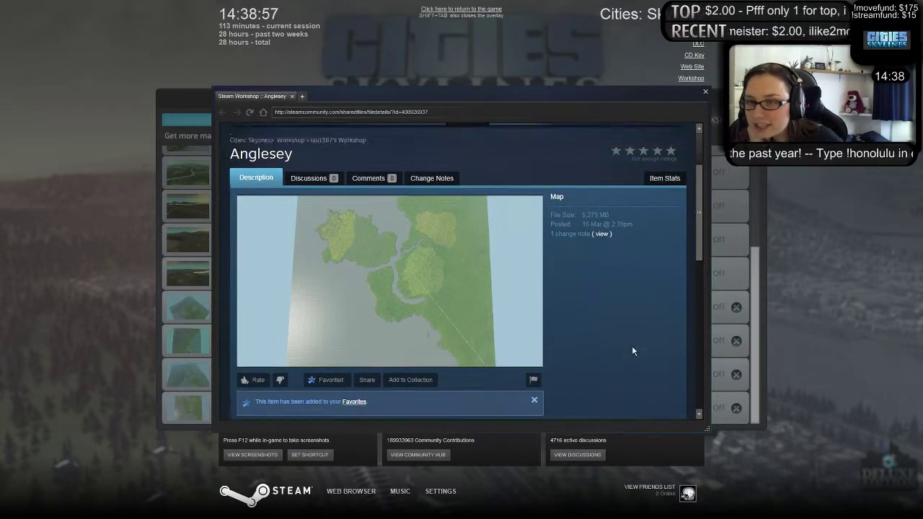
scroll(655, 301, down, 2)
scroll(642, 254, down, 3)
scroll(636, 252, down, 3)
scroll(576, 303, up, 10)
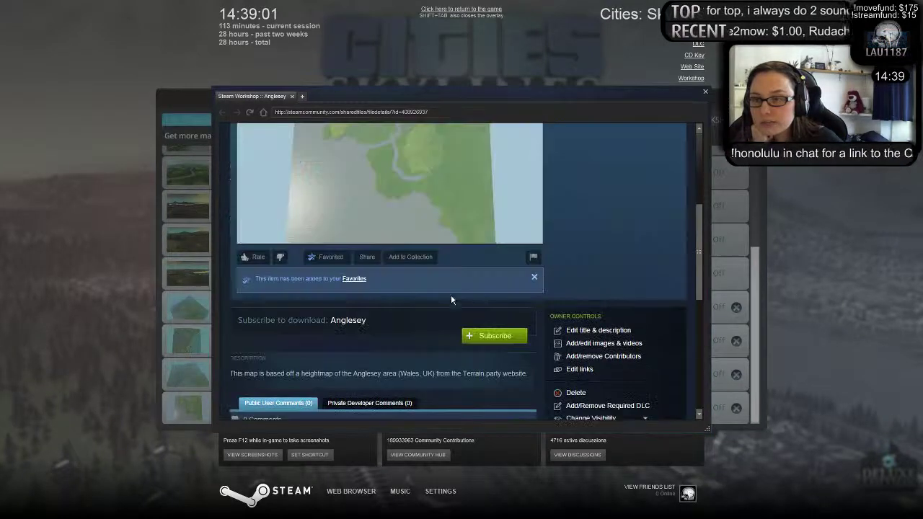
scroll(570, 300, up, 2)
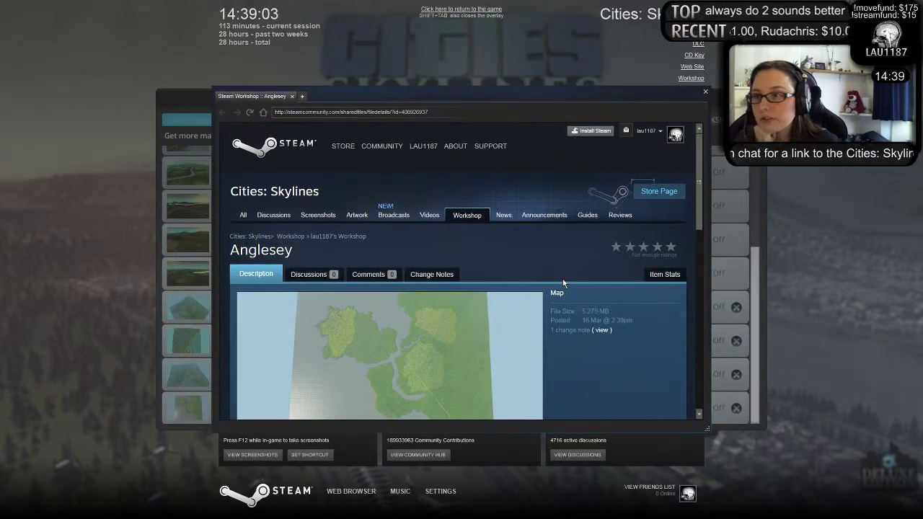
scroll(569, 268, down, 5)
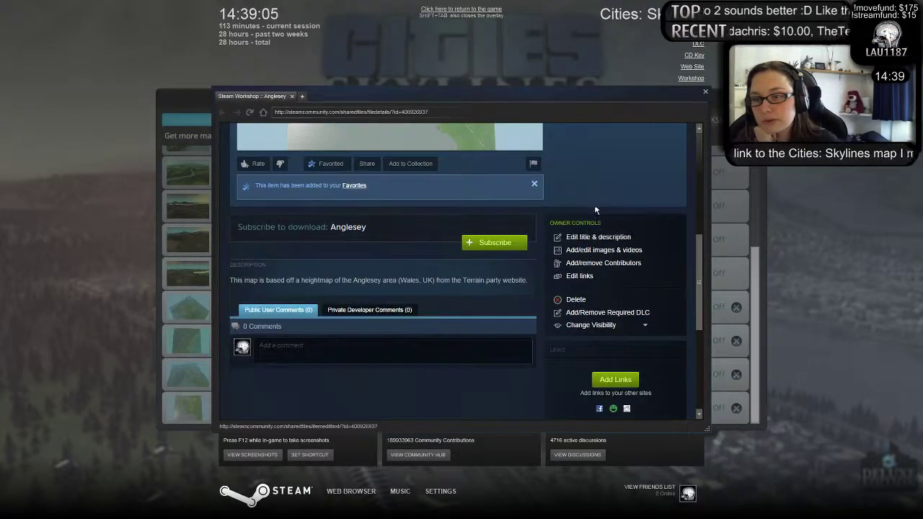
scroll(593, 208, down, 3)
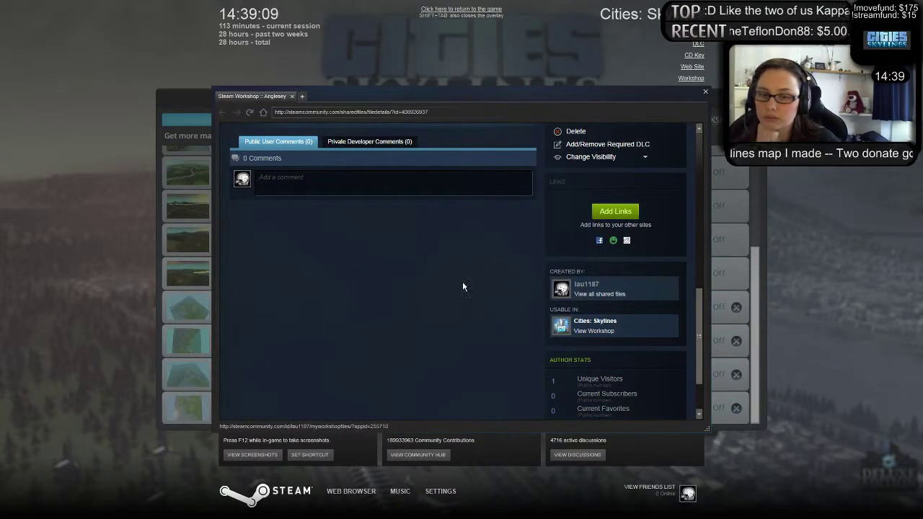
scroll(462, 297, up, 3)
scroll(462, 302, down, 3)
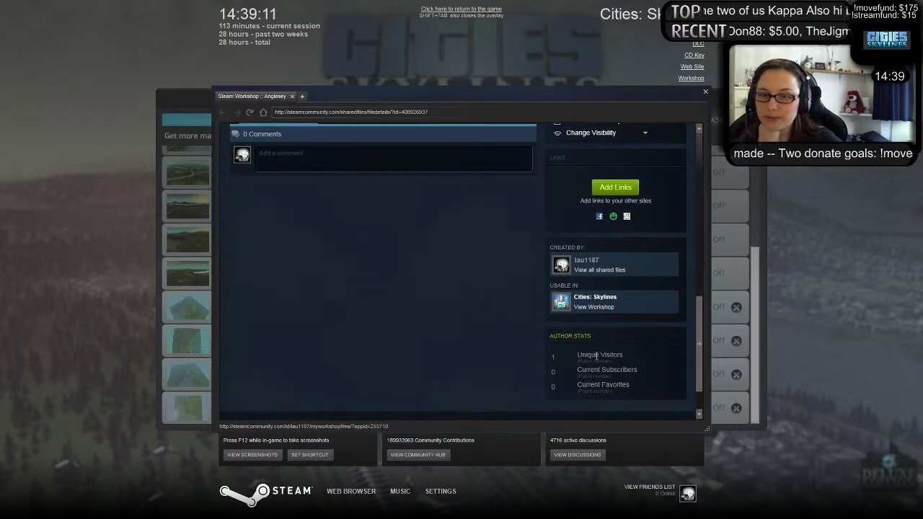
scroll(502, 307, up, 5)
scroll(515, 295, up, 5)
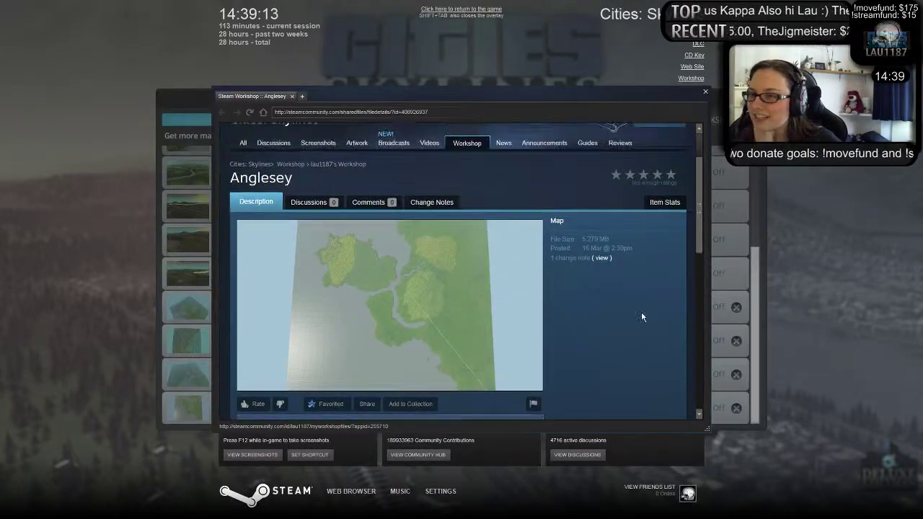